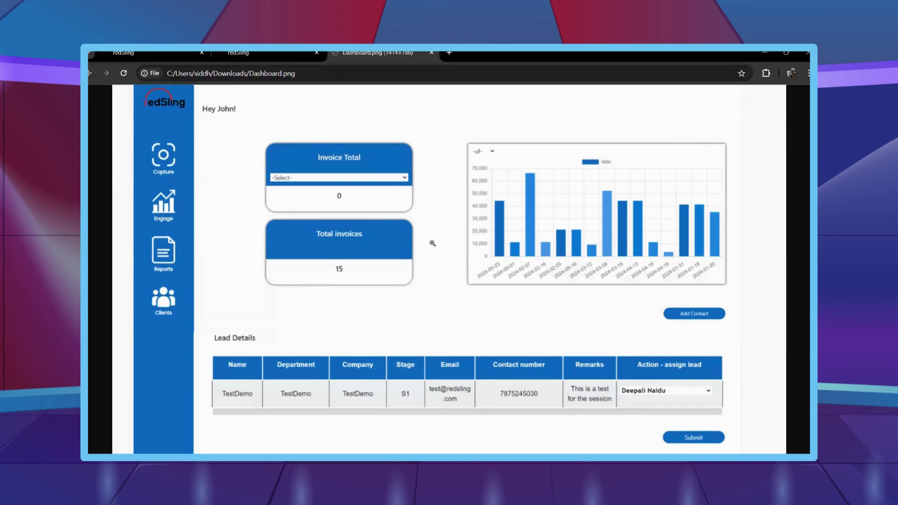
Switch from the Dashboard.png tab to the redSling Projects Created tab.
key(ctrl+1)
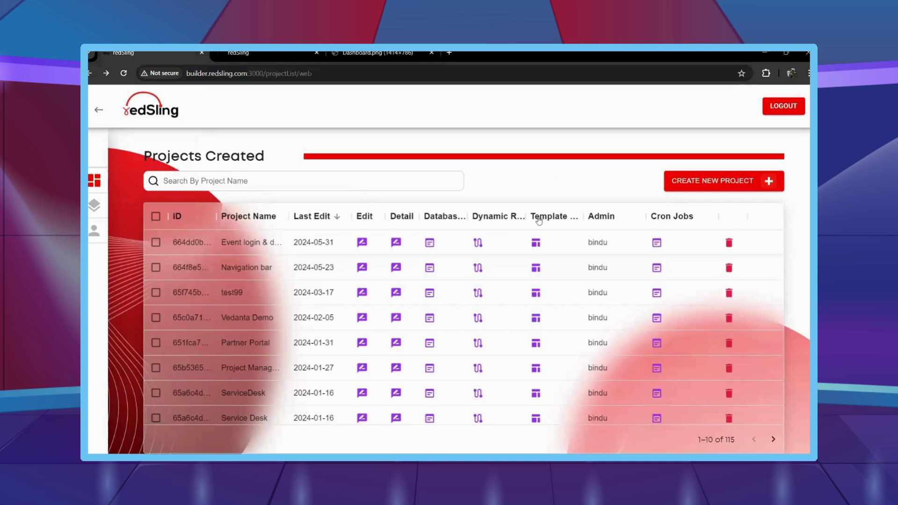
Open the first project's fragments and load LiveTF in the editor.
click(535, 243)
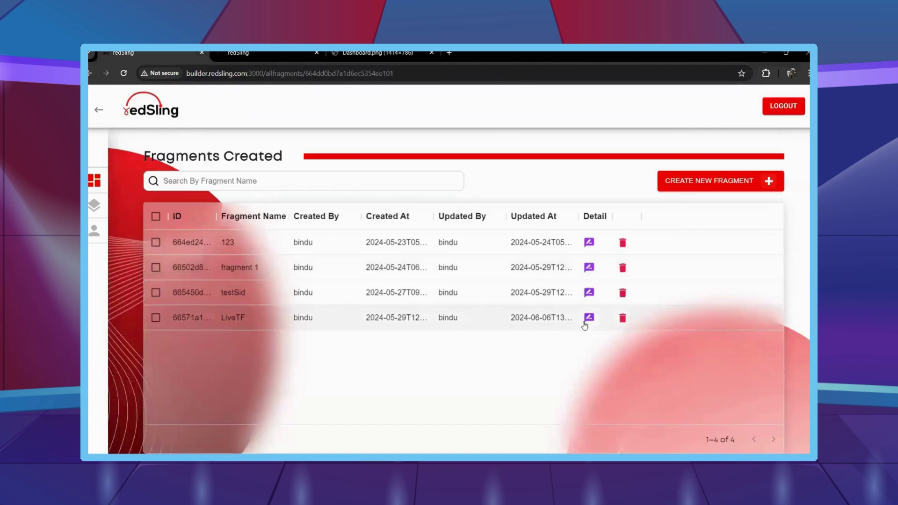
click(590, 318)
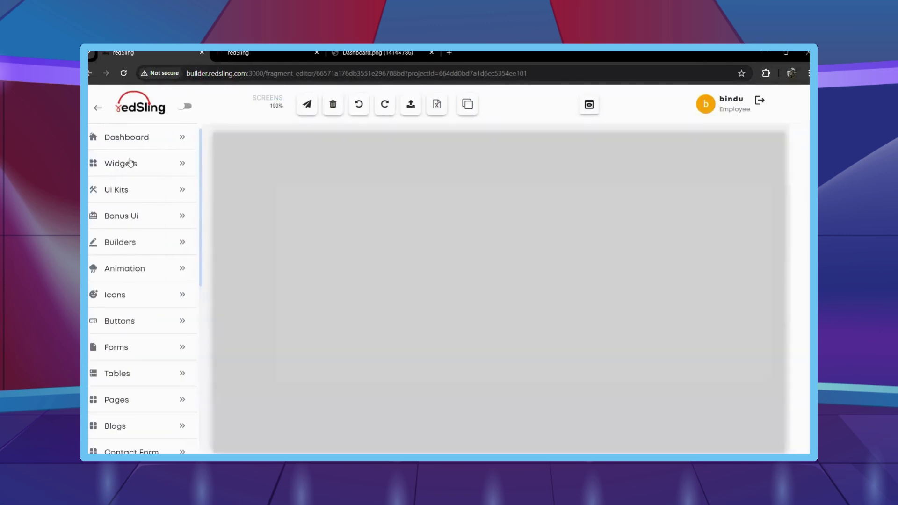
Place a Column 1 row block at the top of the fragment canvas.
click(128, 164)
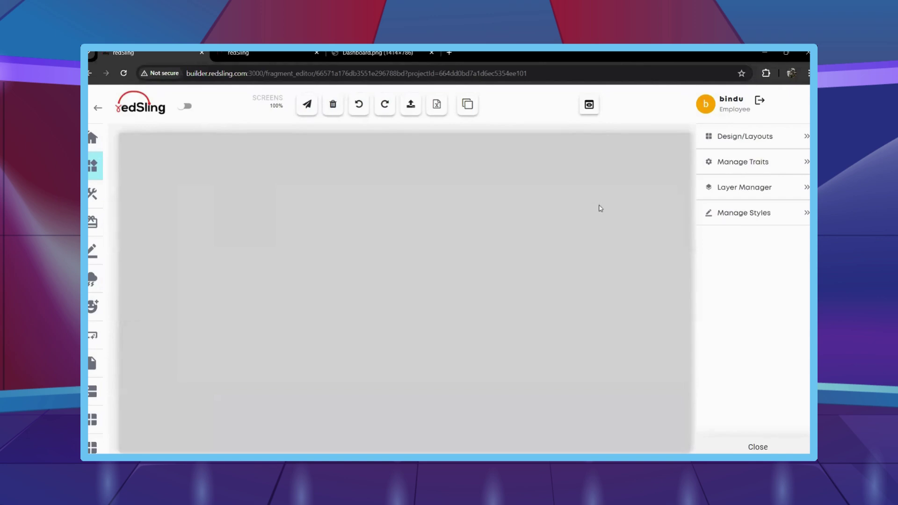
click(743, 213)
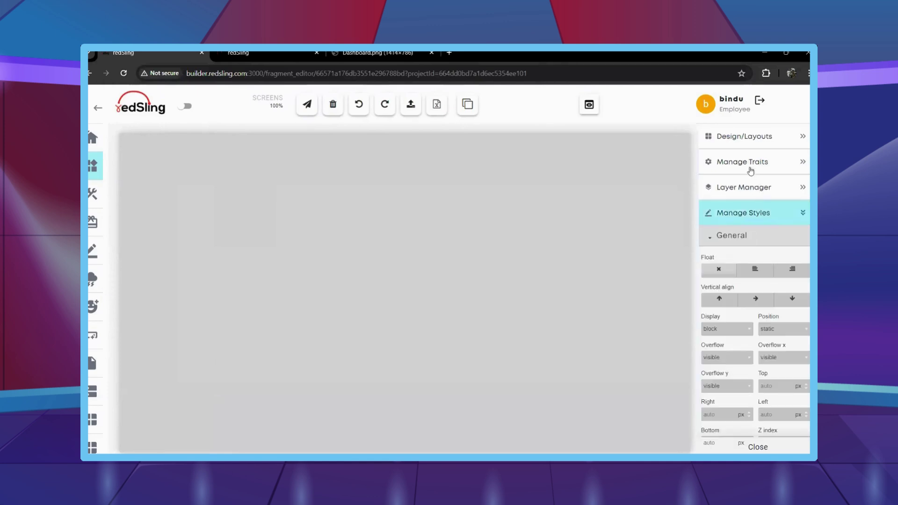
click(744, 141)
drag(730, 205, 472, 169)
scroll(787, 237, down, 8)
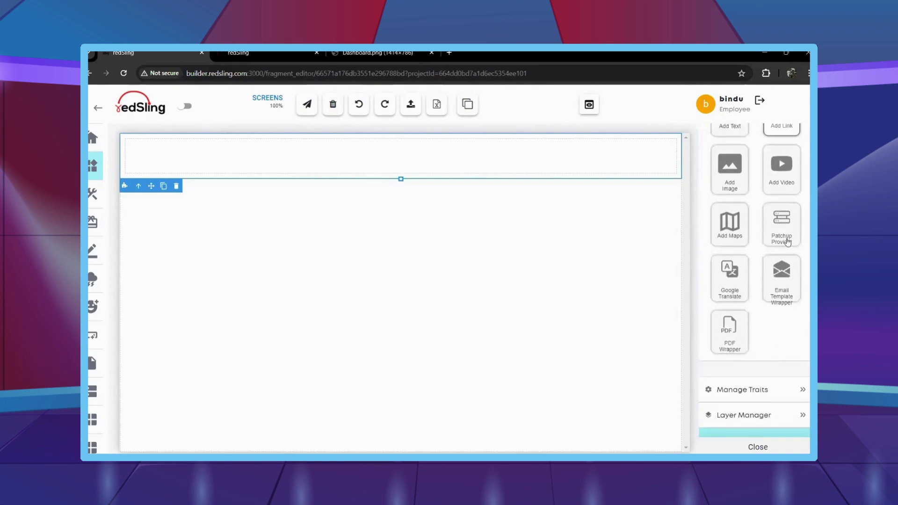
scroll(753, 408, up, 1)
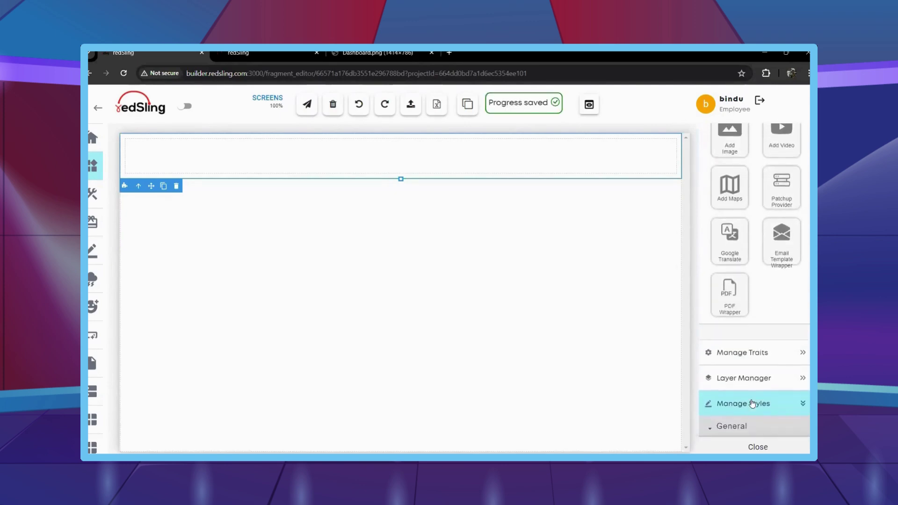
scroll(752, 405, down, 3)
scroll(752, 404, down, 4)
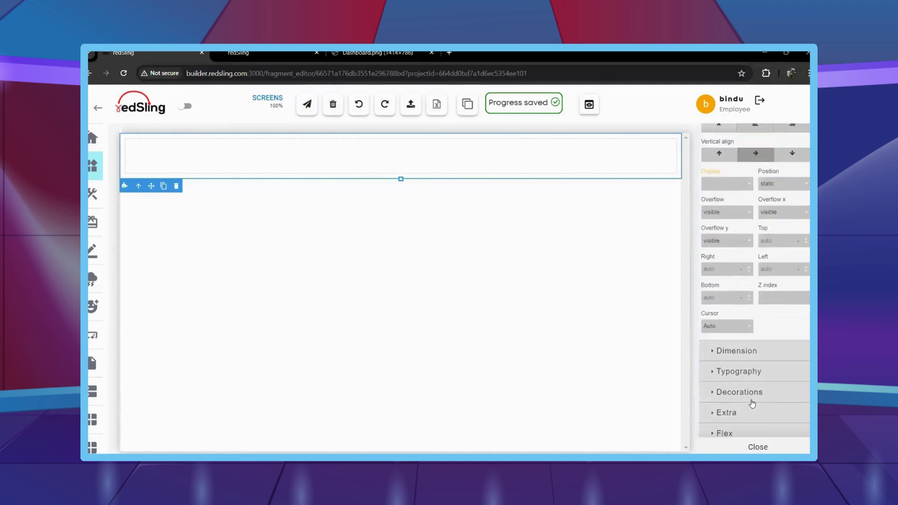
Give the row 180 vh height, 0 padding and a #115cbf background.
click(739, 349)
click(781, 383)
text(180)
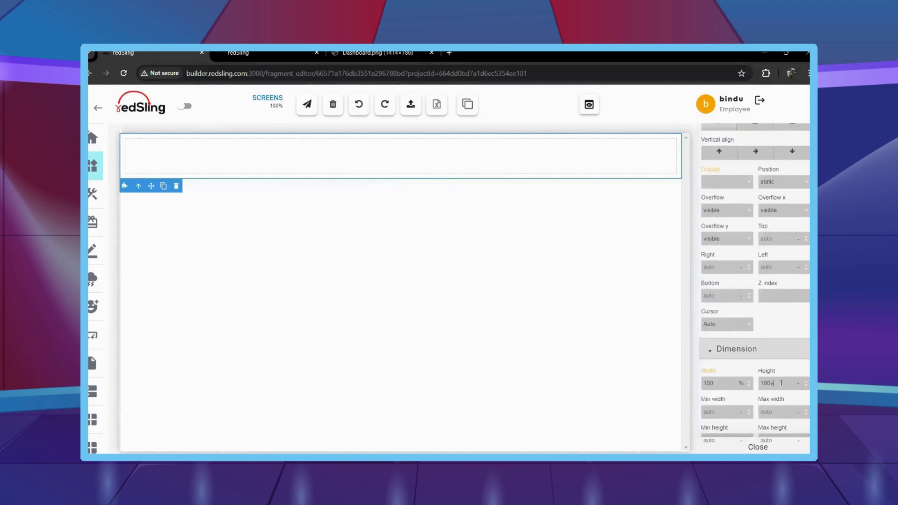
scroll(786, 383, down, 4)
scroll(787, 384, down, 1)
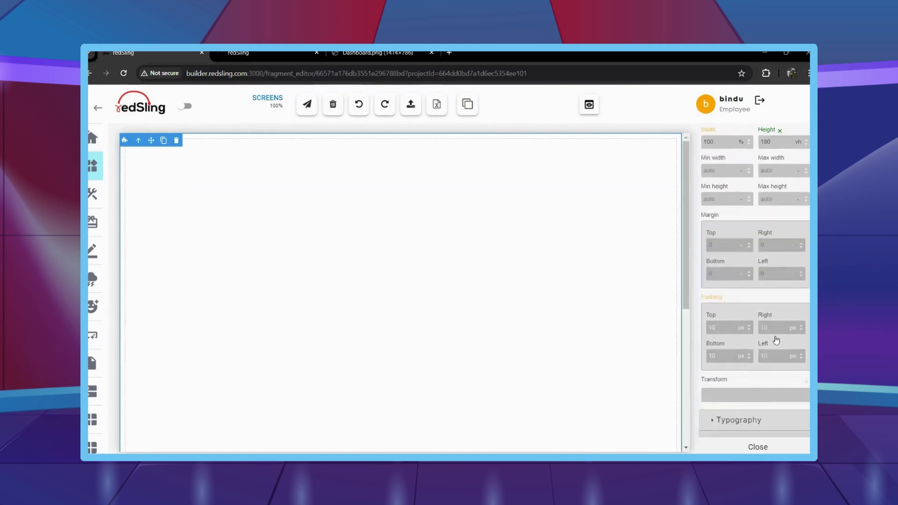
double_click(776, 326)
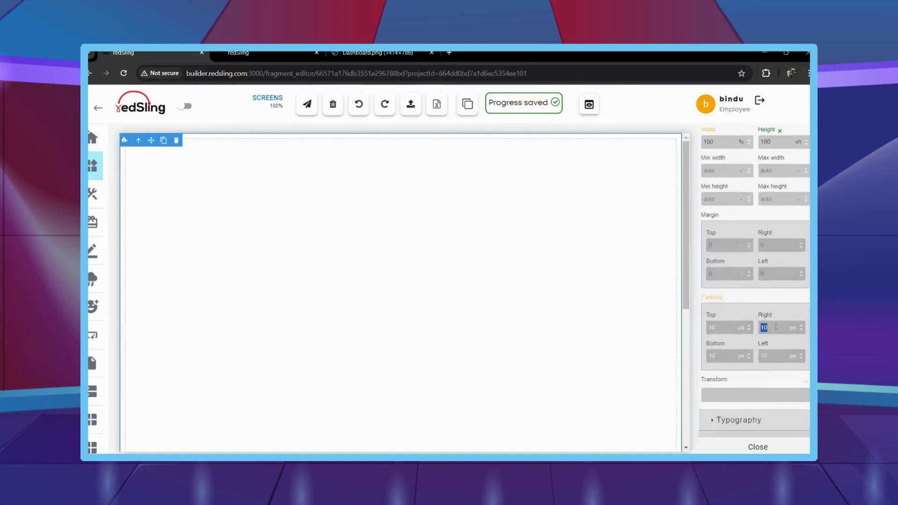
double_click(723, 356)
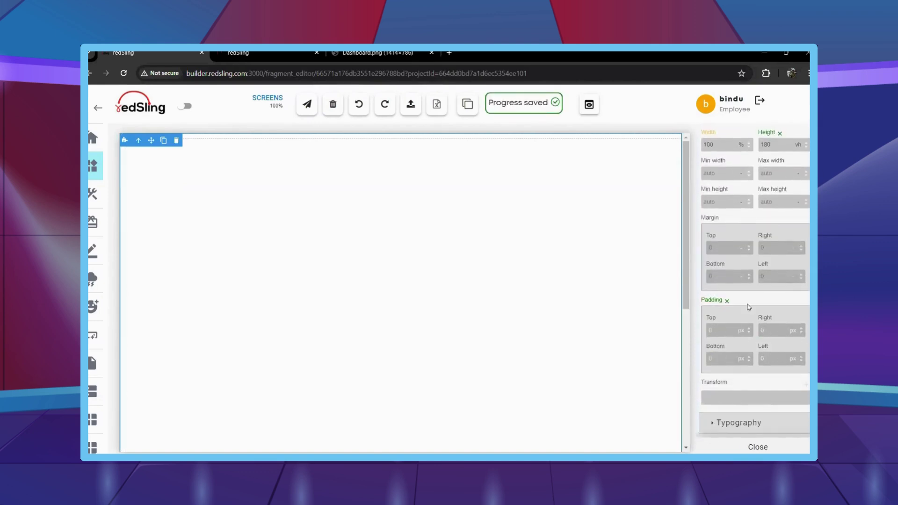
scroll(748, 351, down, 3)
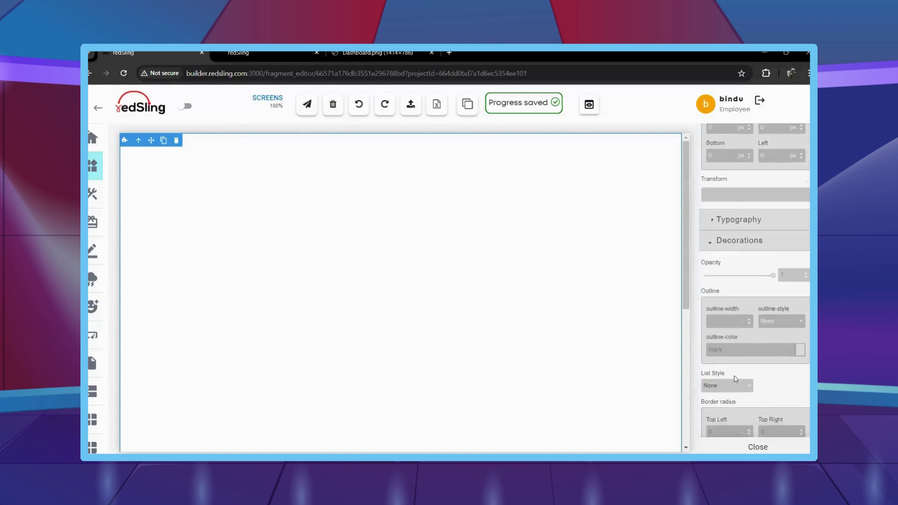
scroll(736, 379, down, 9)
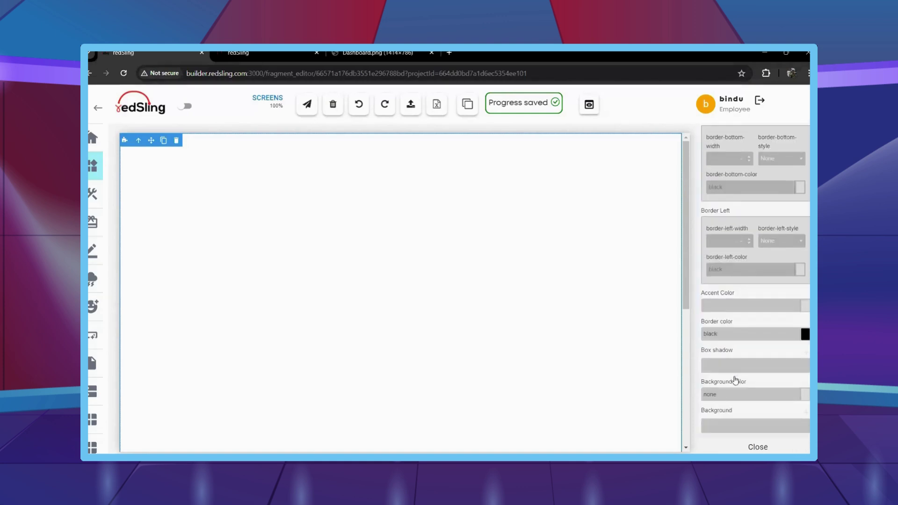
key(ctrl+v)
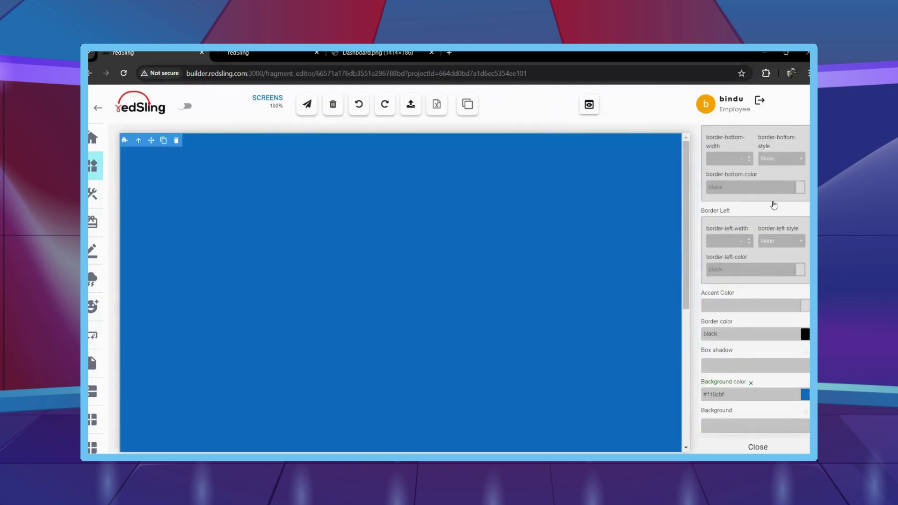
click(93, 165)
Add a Column 1 row at the canvas top holding the uploaded redSling logo image.
click(308, 140)
scroll(712, 231, up, 5)
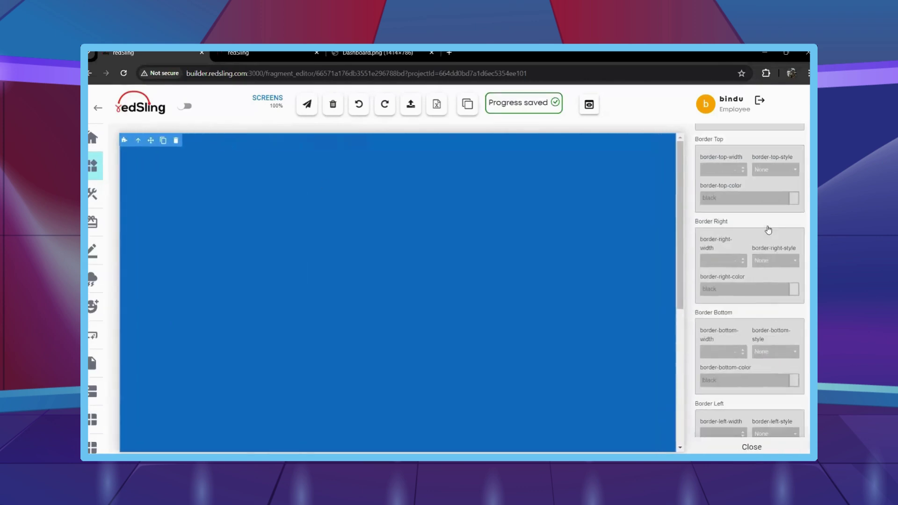
scroll(767, 229, up, 8)
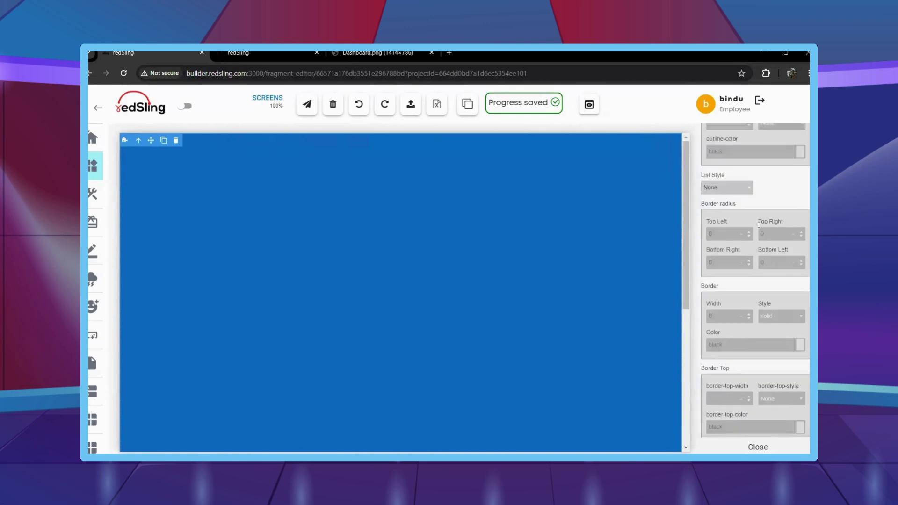
scroll(759, 228, up, 5)
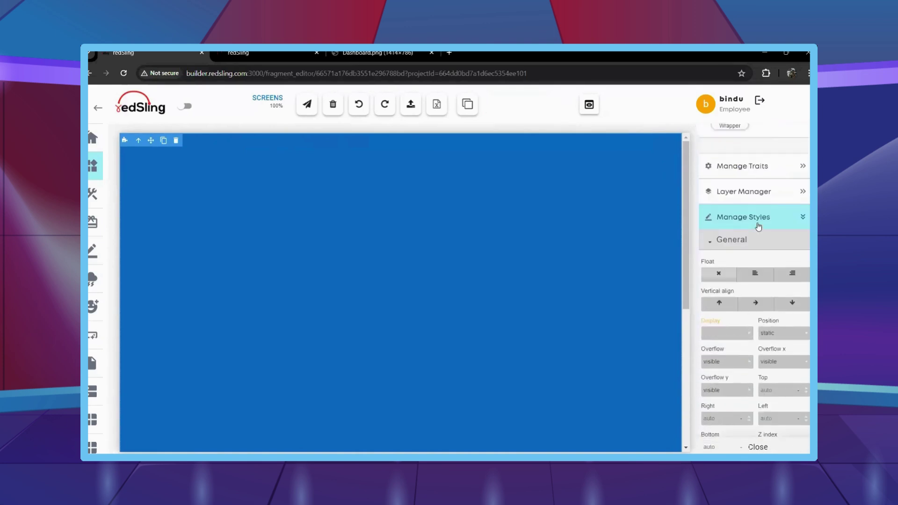
scroll(759, 226, up, 10)
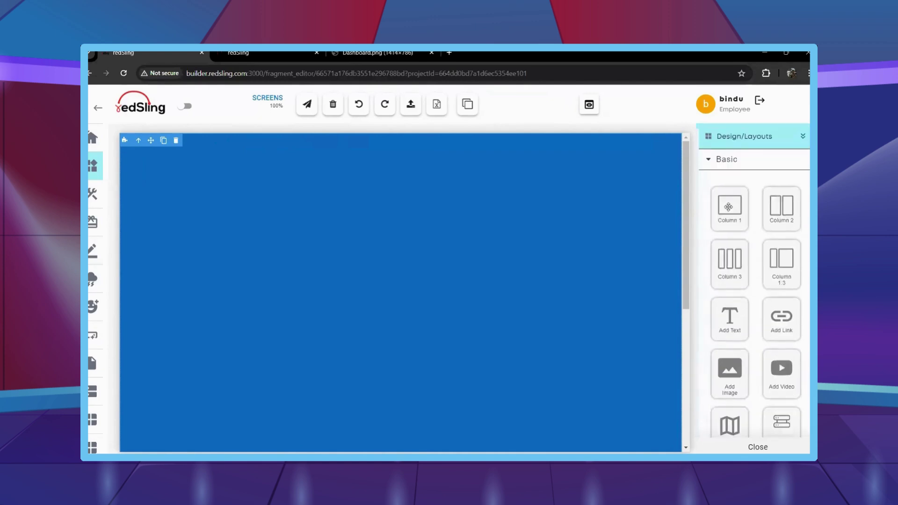
drag(730, 208, 537, 204)
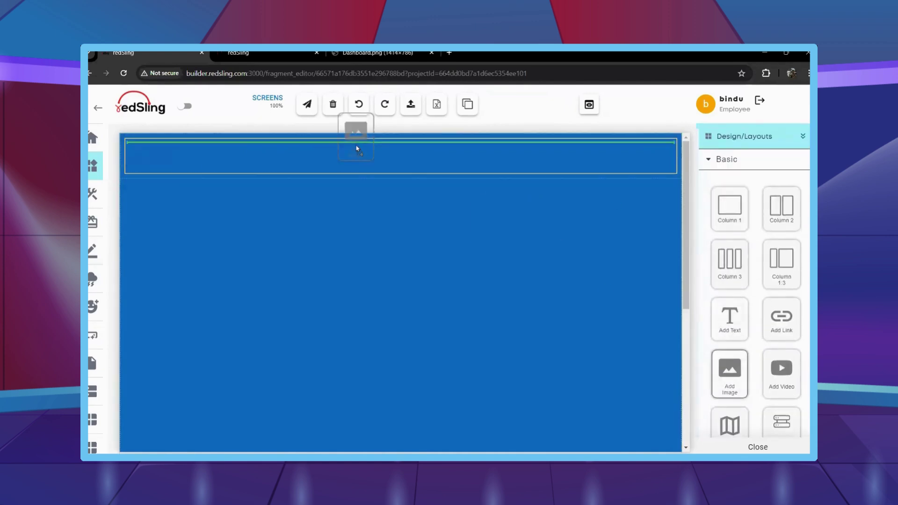
drag(730, 374, 328, 187)
scroll(286, 402, down, 5)
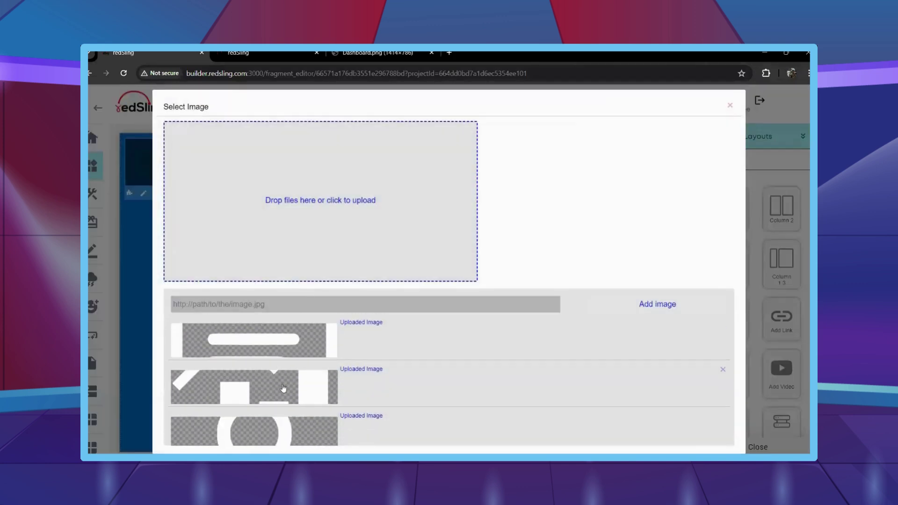
scroll(286, 435, down, 2)
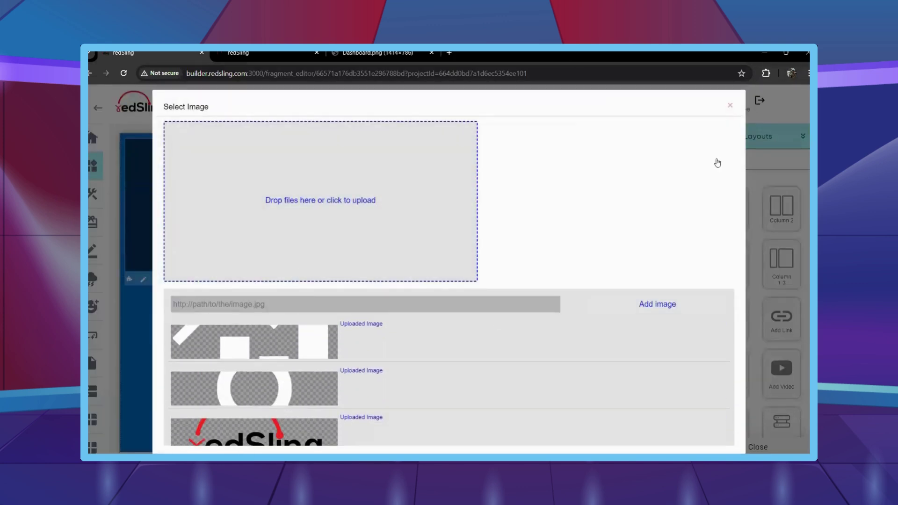
click(731, 107)
scroll(733, 326, down, 3)
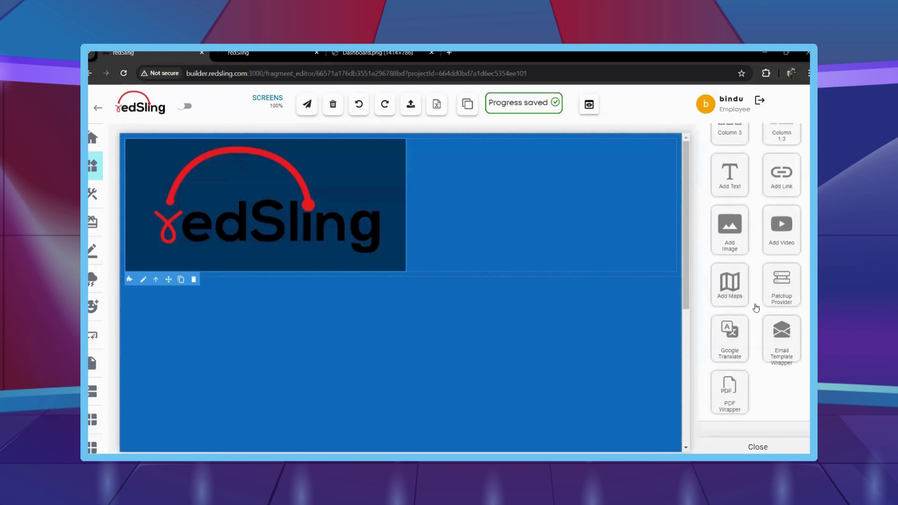
Set the logo row height to 60 and auto left/right margins to centre the logo.
scroll(733, 326, down, 4)
scroll(734, 328, up, 1)
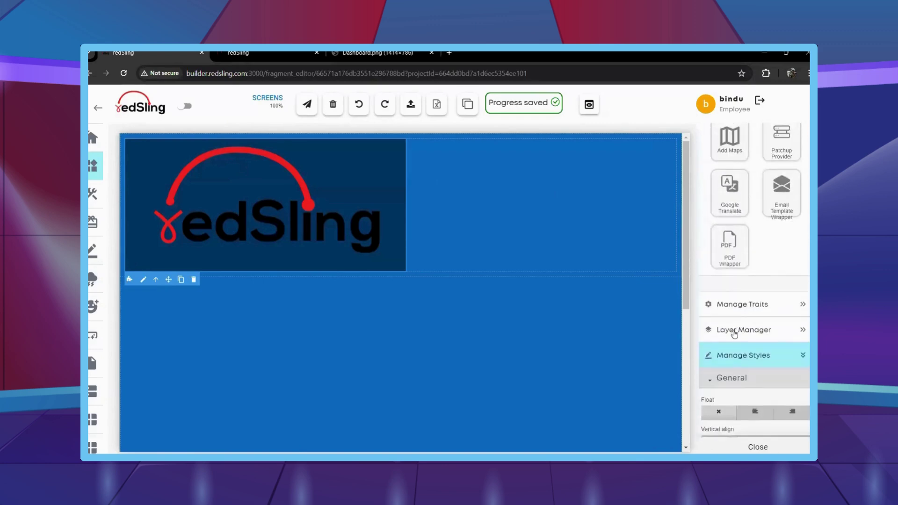
scroll(735, 332, down, 2)
scroll(734, 333, down, 3)
scroll(412, 344, down, 3)
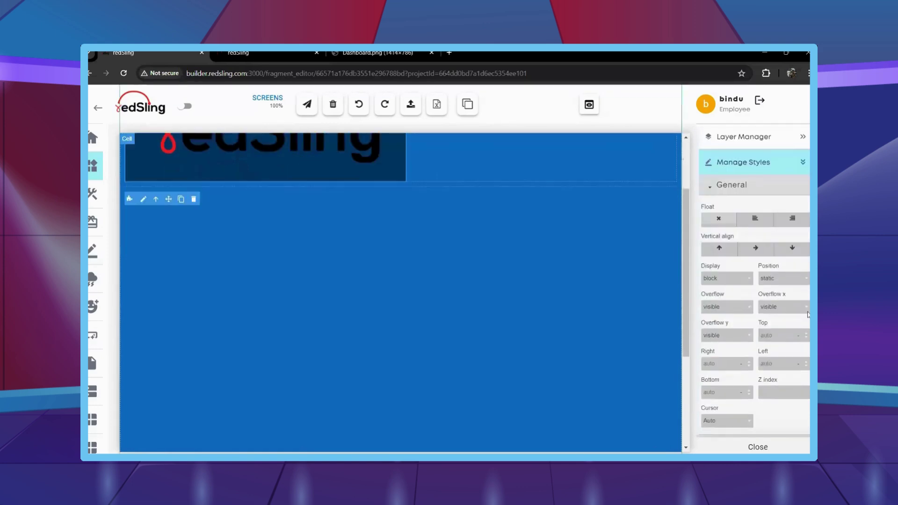
scroll(789, 339, down, 2)
scroll(788, 339, down, 3)
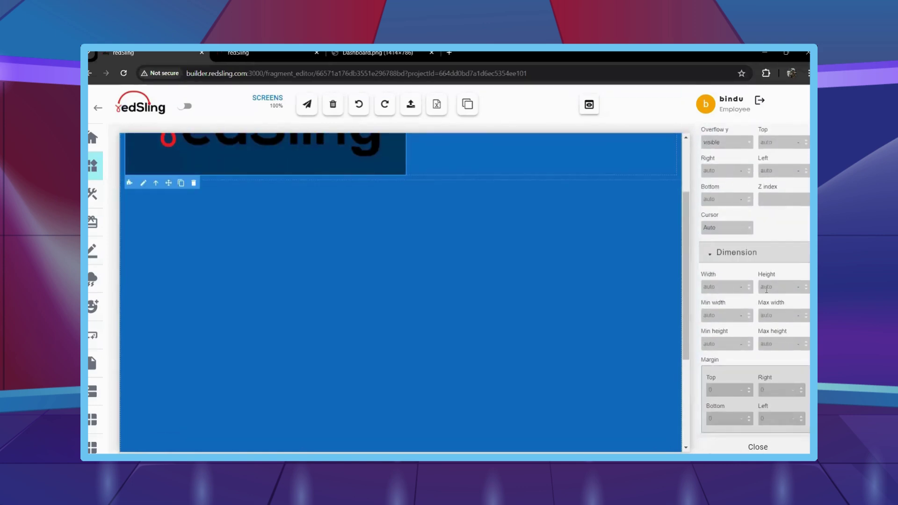
click(767, 287)
text(60)
scroll(737, 323, down, 2)
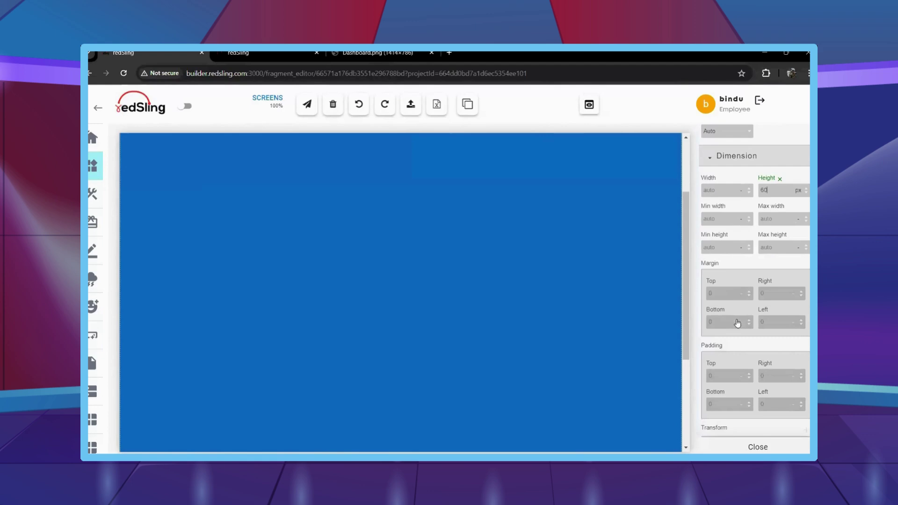
click(778, 287)
text(auto)
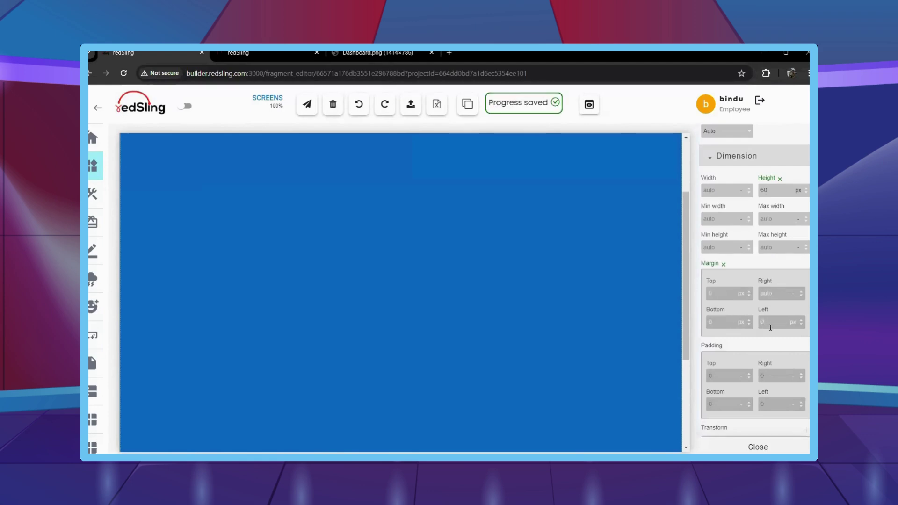
click(772, 322)
text(auto)
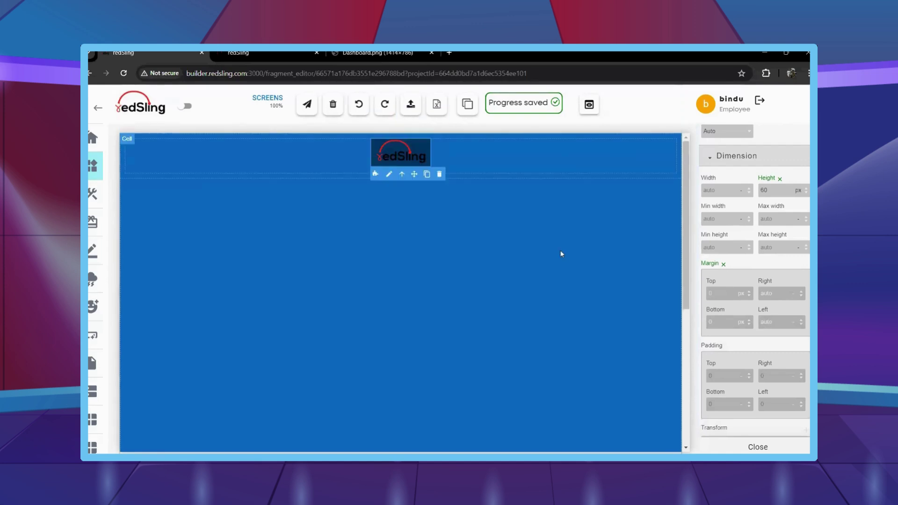
Duplicate the logo cell, delete the copied image, clear its height, and select the empty cell below.
click(506, 182)
click(160, 187)
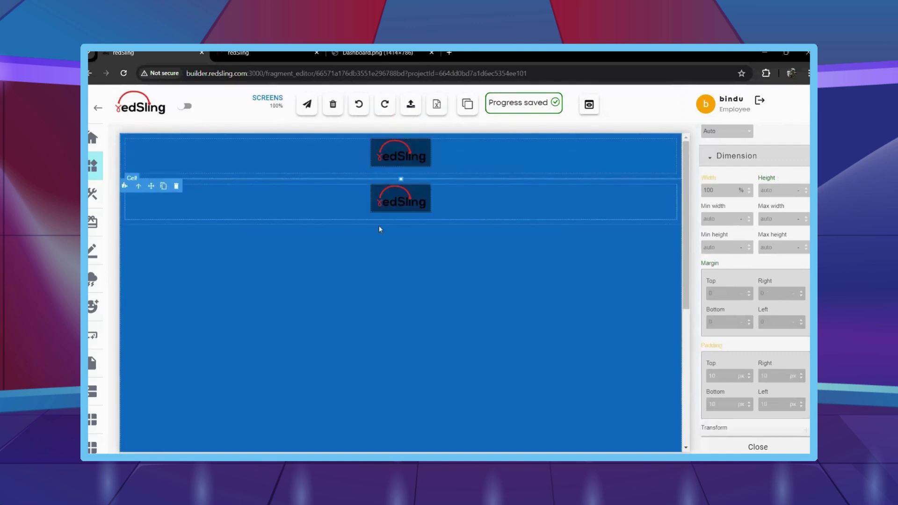
click(397, 202)
click(440, 178)
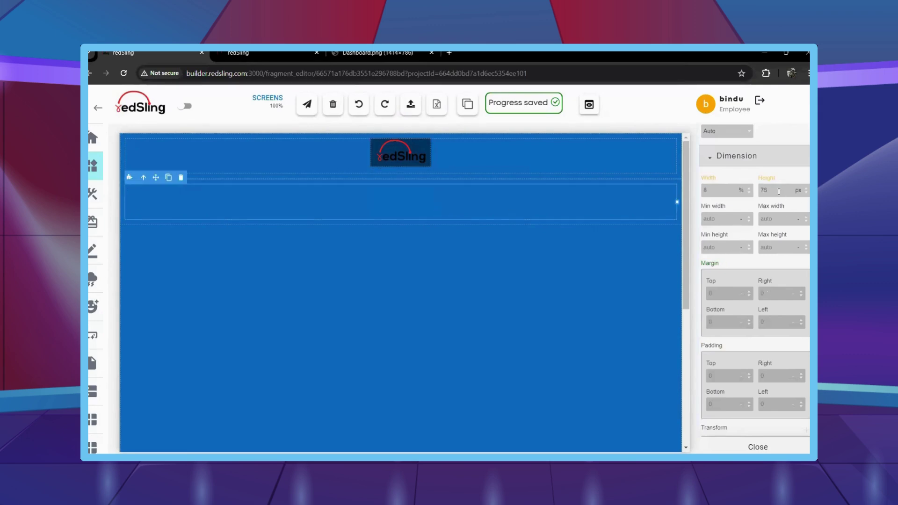
click(779, 190)
key(BackSpace)
key(BackSpace)
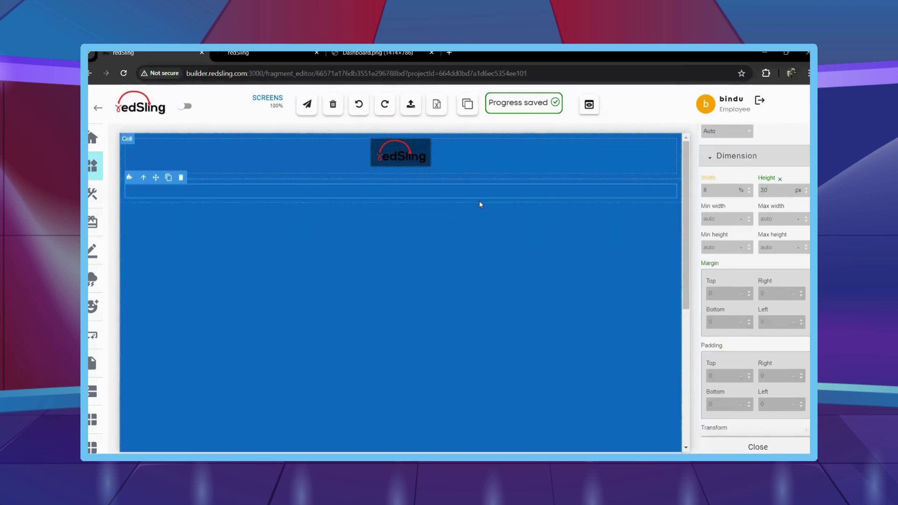
click(195, 191)
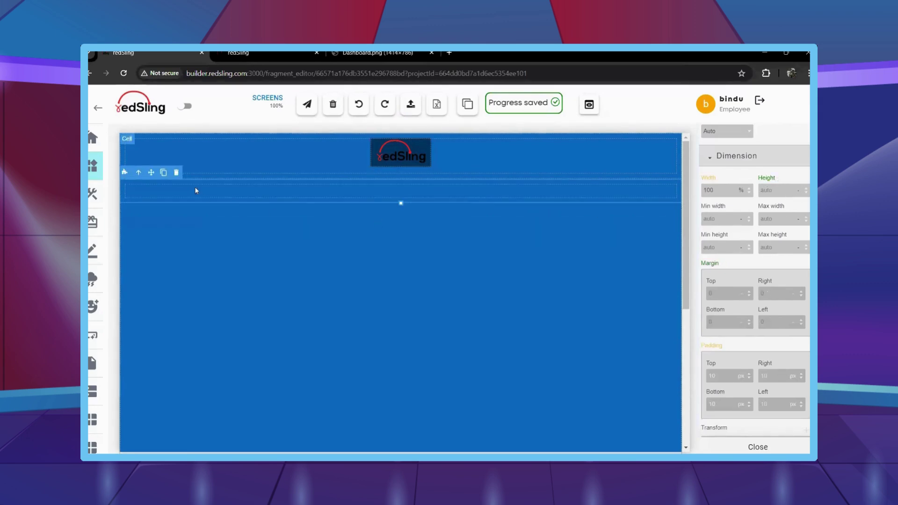
click(446, 219)
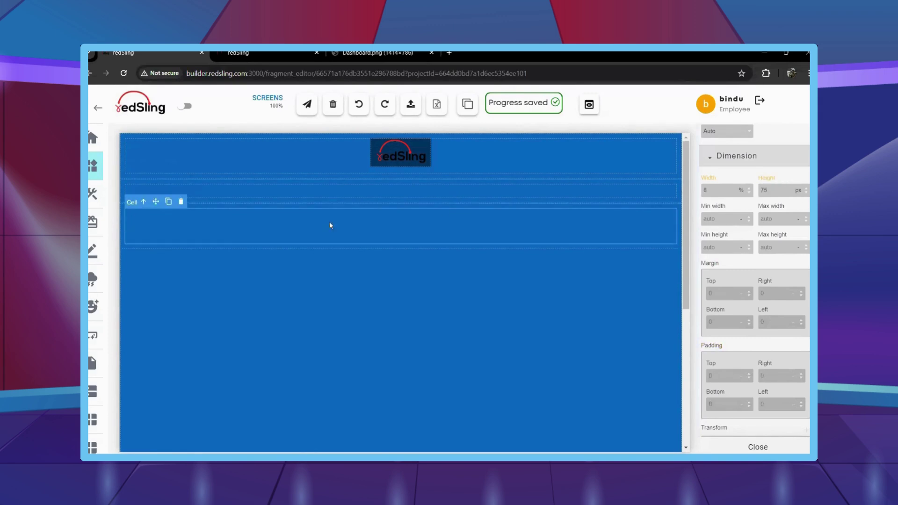
mouse_move(115, 348)
click(184, 397)
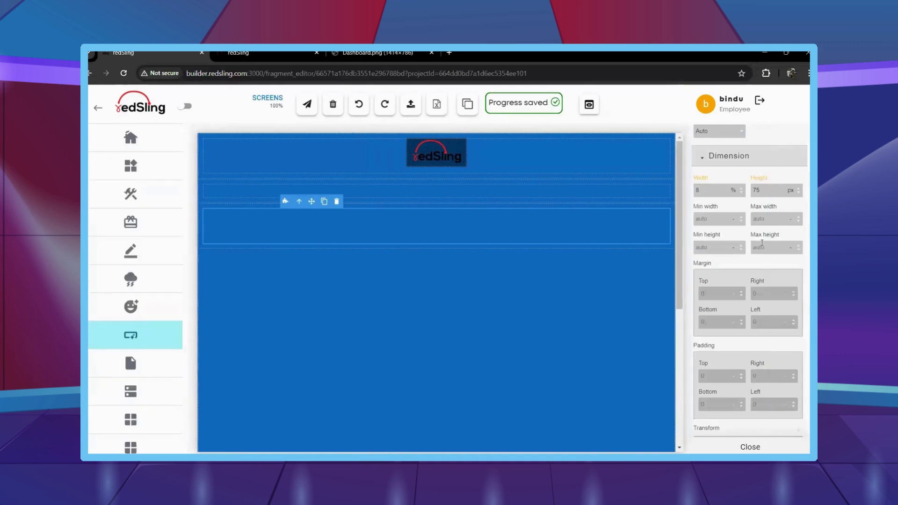
Add a Buttons Segment to the cell with a 70px wrapper and 100% button width.
scroll(750, 257, up, 2)
scroll(750, 257, up, 5)
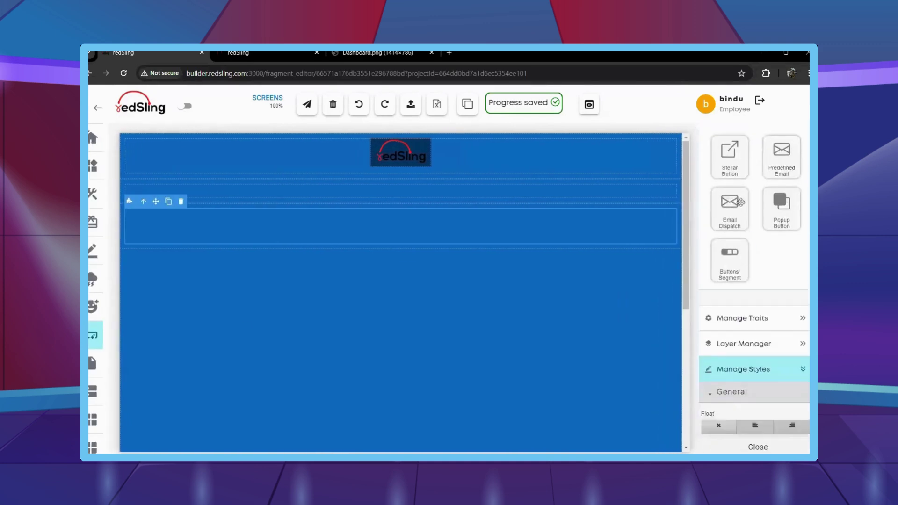
drag(737, 197, 443, 236)
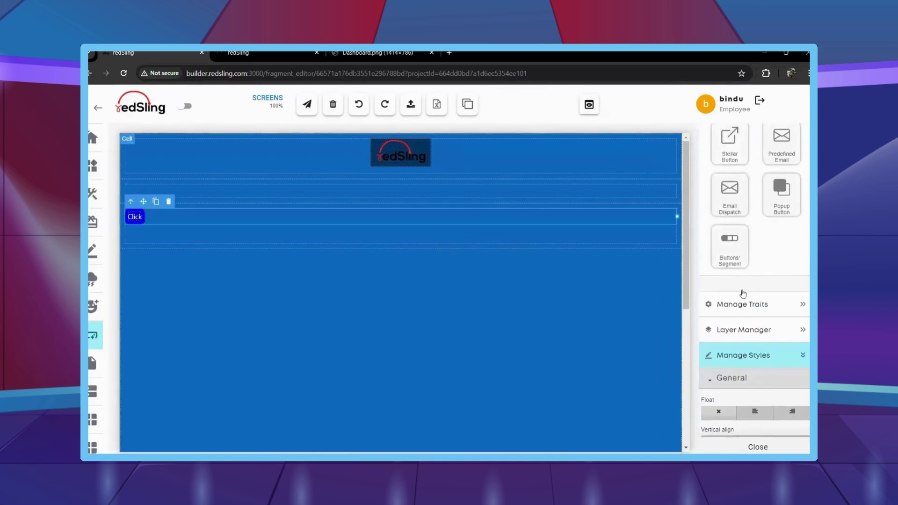
scroll(741, 307, down, 7)
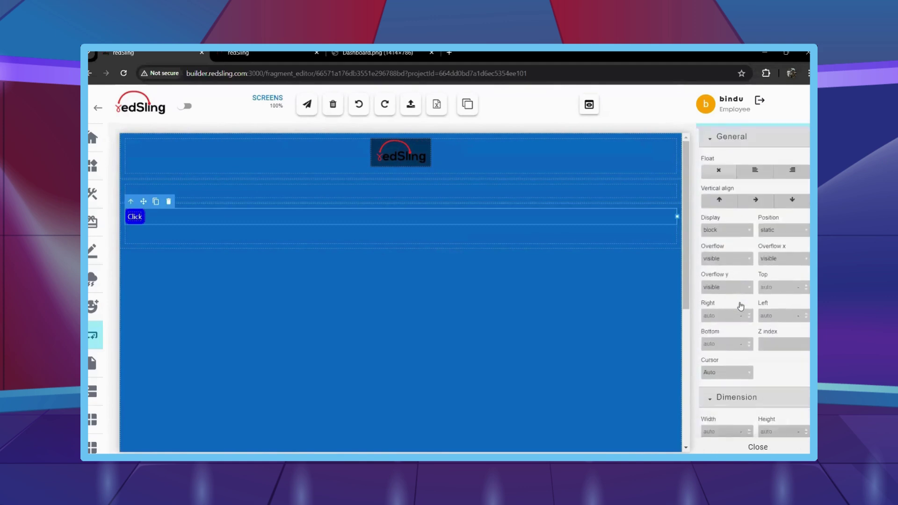
scroll(740, 307, down, 3)
scroll(741, 305, up, 2)
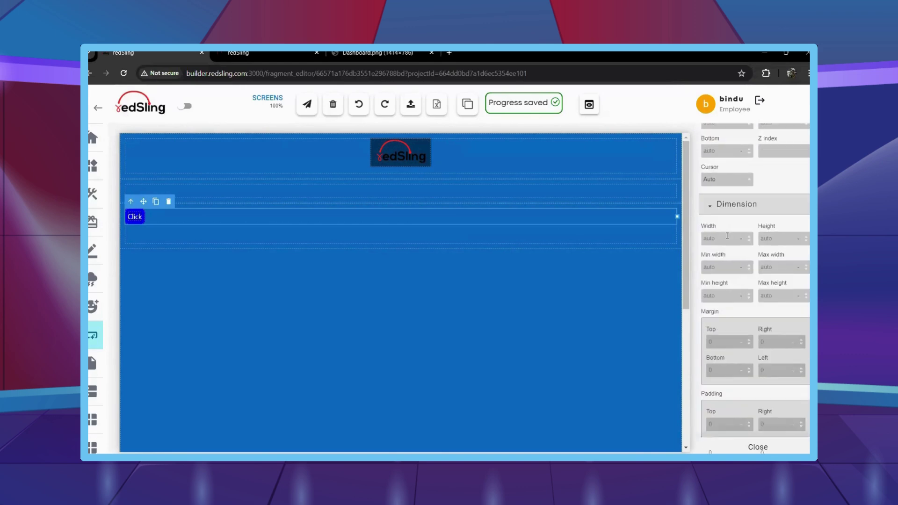
click(727, 235)
text(70)
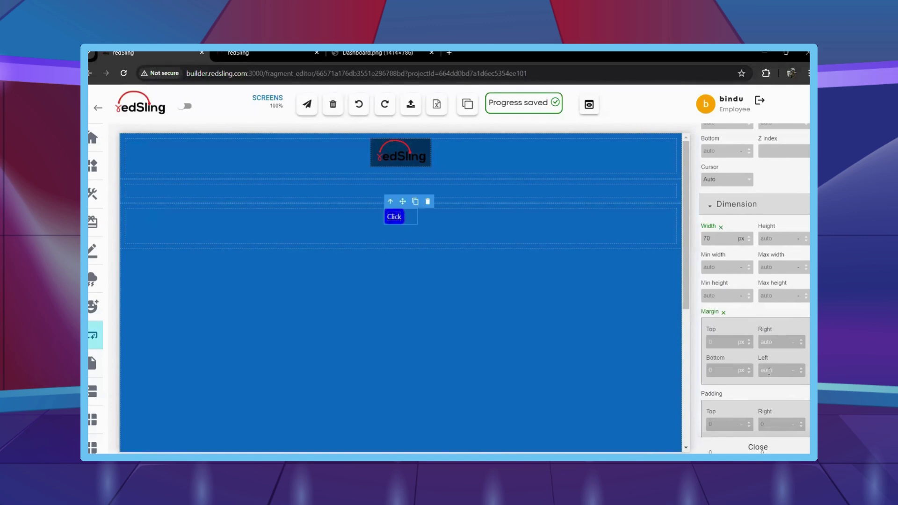
click(396, 216)
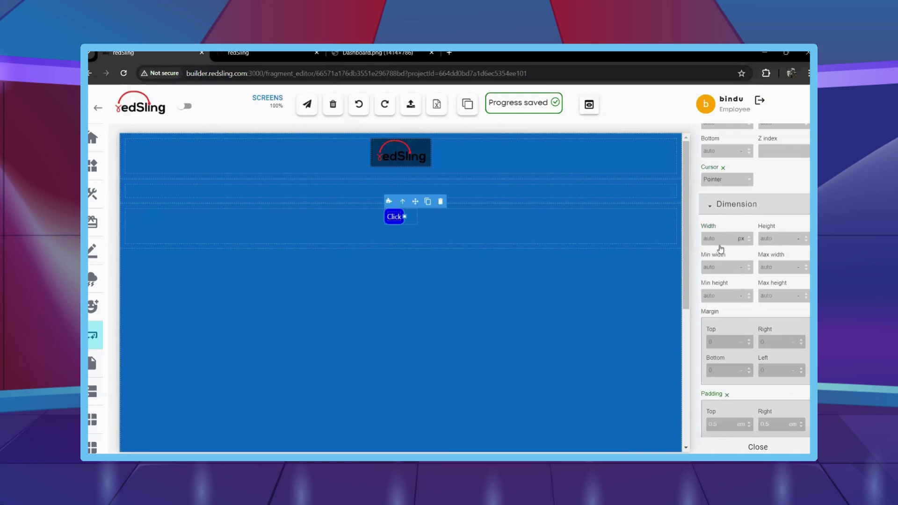
click(719, 239)
text(100%)
Make the button label 15 px Semi-Bold.
click(401, 216)
scroll(704, 290, down, 3)
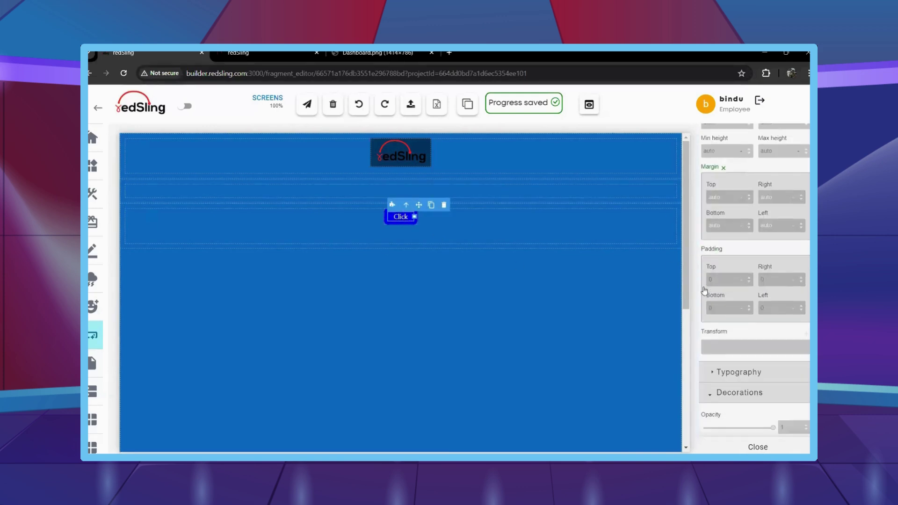
click(739, 372)
scroll(739, 372, down, 1)
click(727, 387)
text(1)
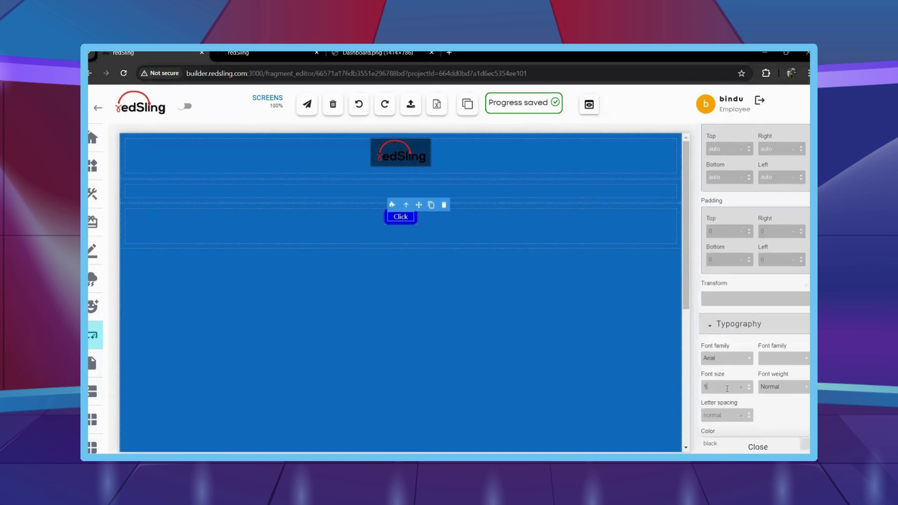
text(5)
click(779, 386)
click(783, 355)
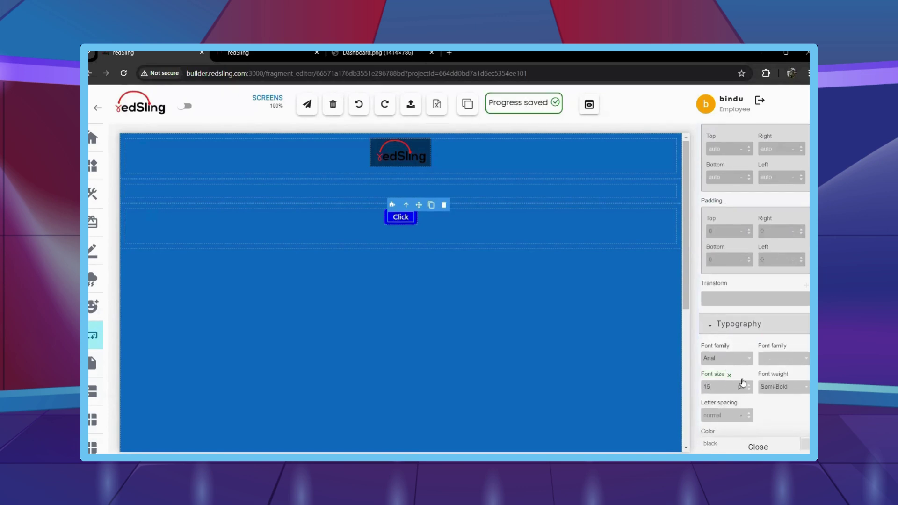
scroll(743, 383, down, 3)
scroll(730, 360, down, 1)
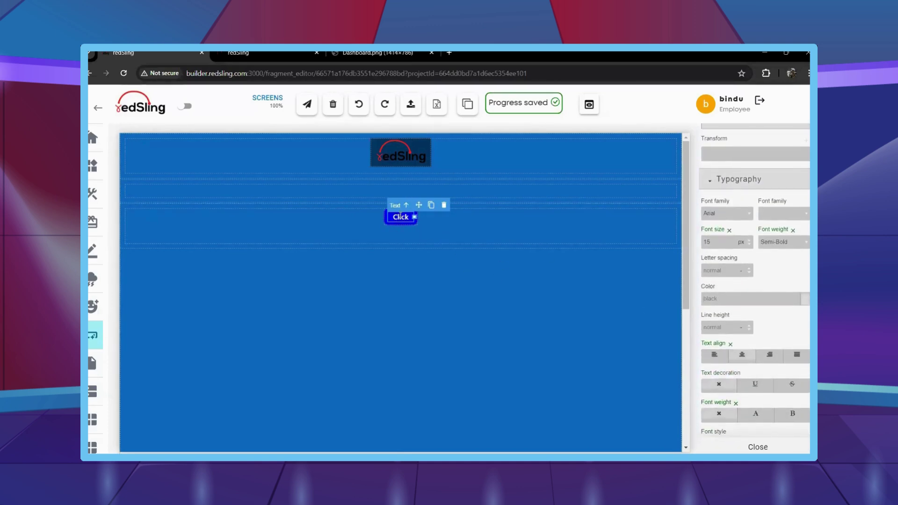
Rename the button to 'Capture' and give it a #116bbf background.
double_click(401, 217)
text(Captur)
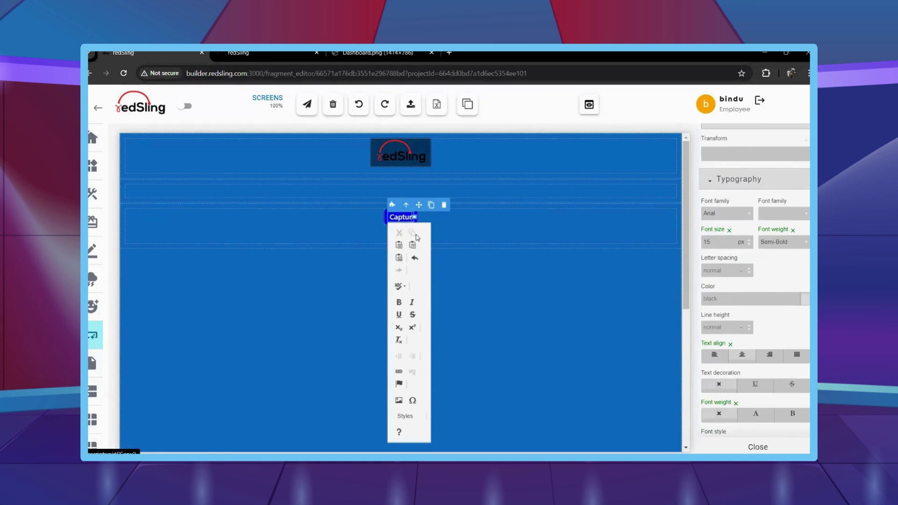
text(e)
click(571, 327)
click(402, 224)
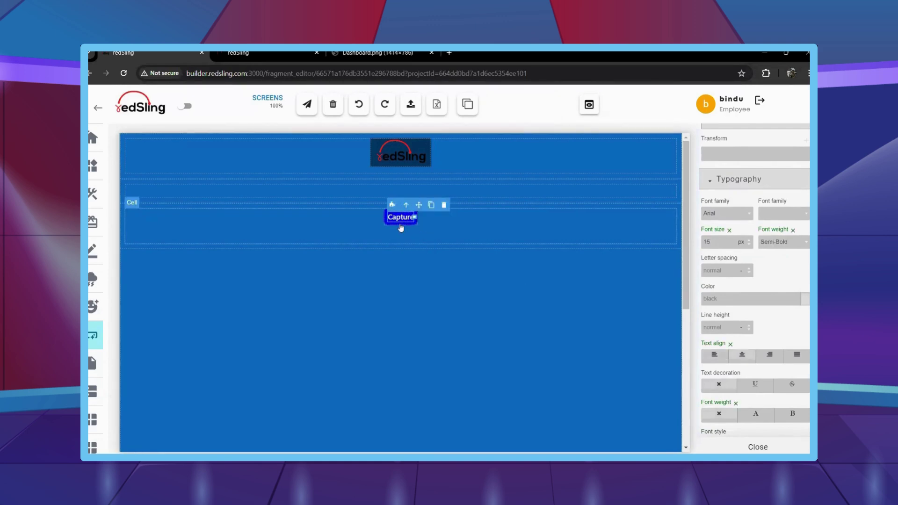
scroll(757, 309, down, 2)
scroll(757, 309, down, 10)
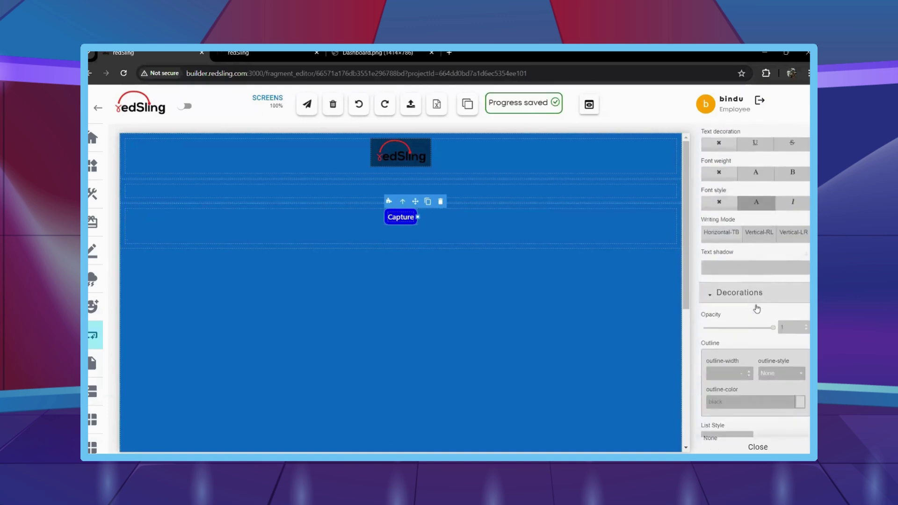
scroll(757, 308, down, 5)
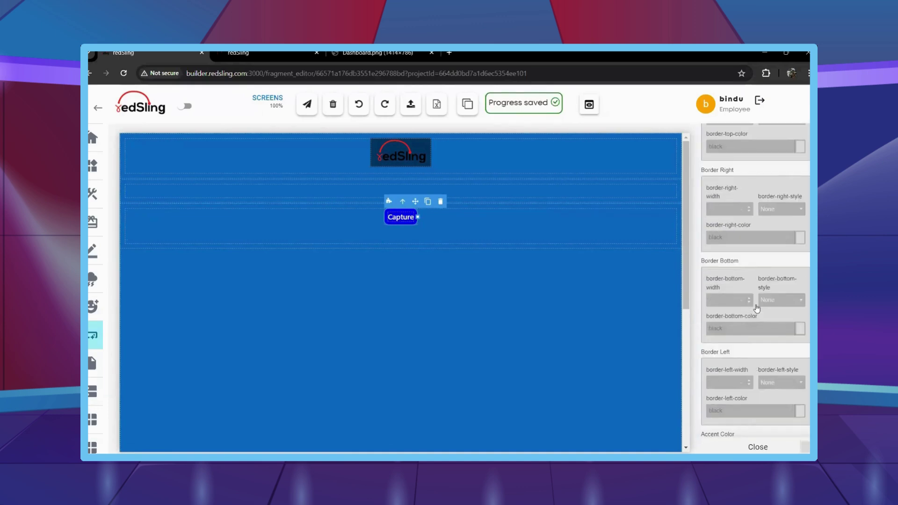
text(#116bbf)
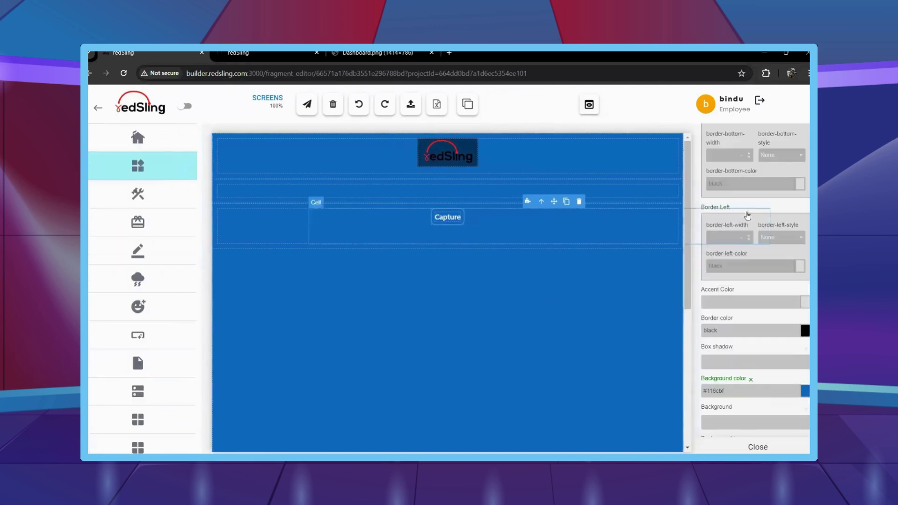
scroll(739, 226, up, 2)
scroll(739, 225, up, 10)
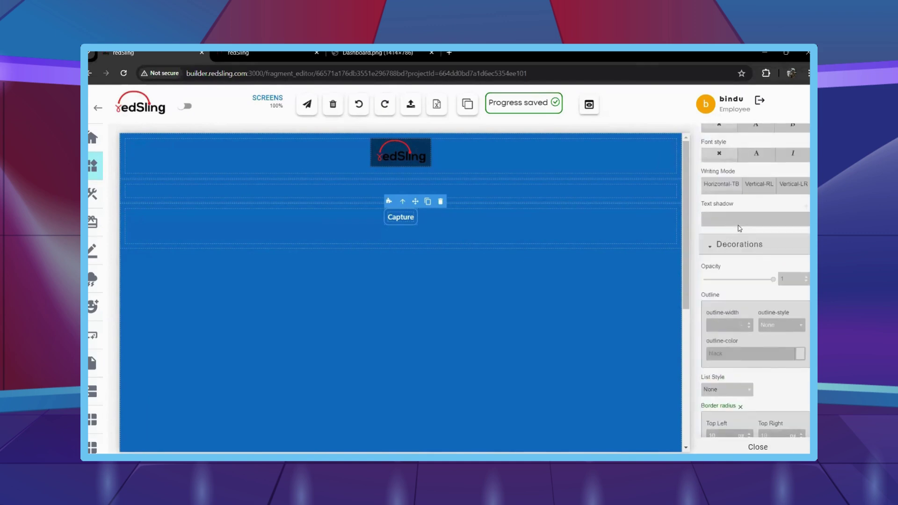
scroll(738, 225, up, 10)
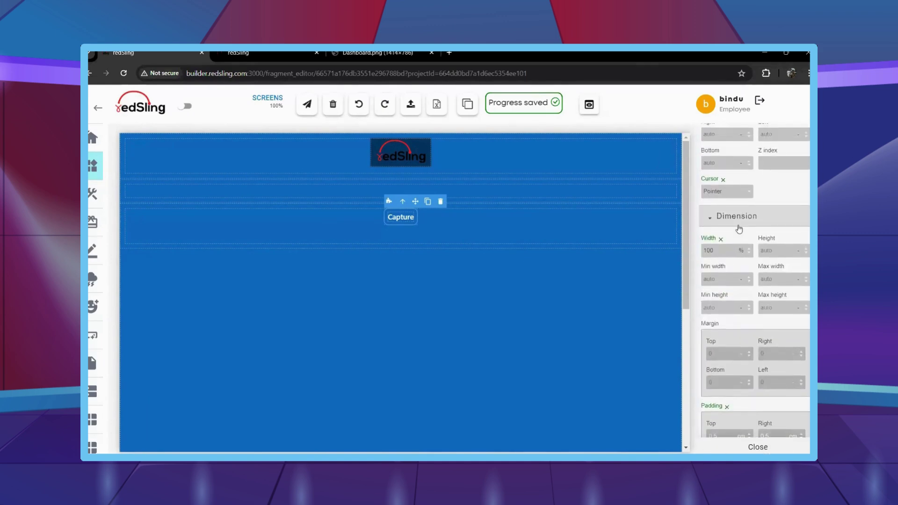
scroll(739, 226, up, 10)
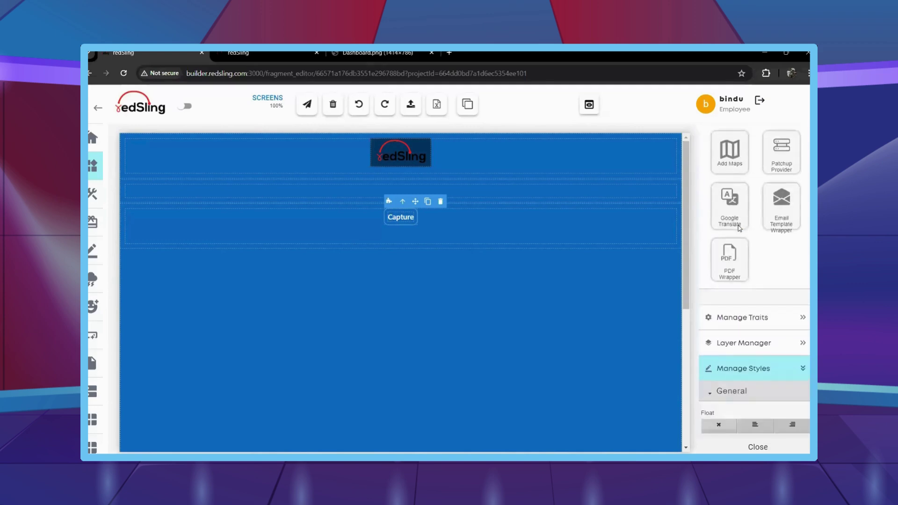
Add an icon image to the Capture button and duplicate the Capture row.
drag(719, 190, 399, 217)
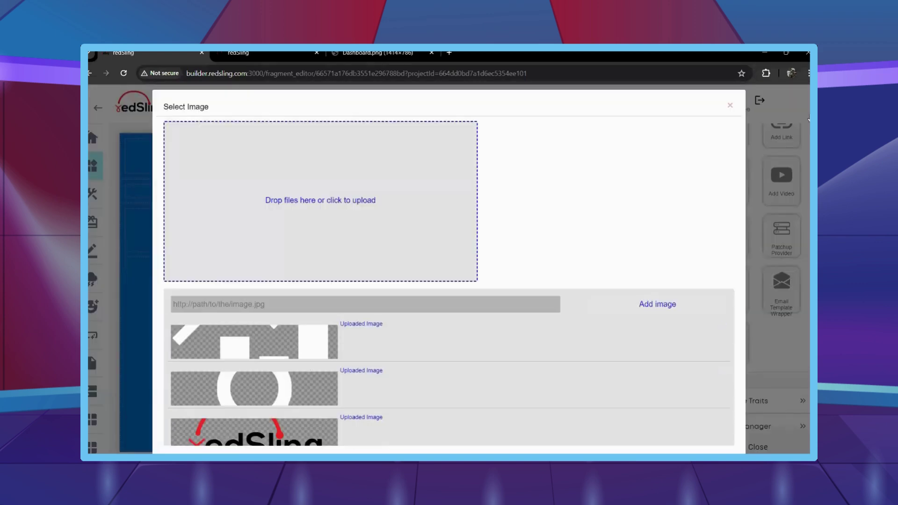
click(731, 106)
click(414, 254)
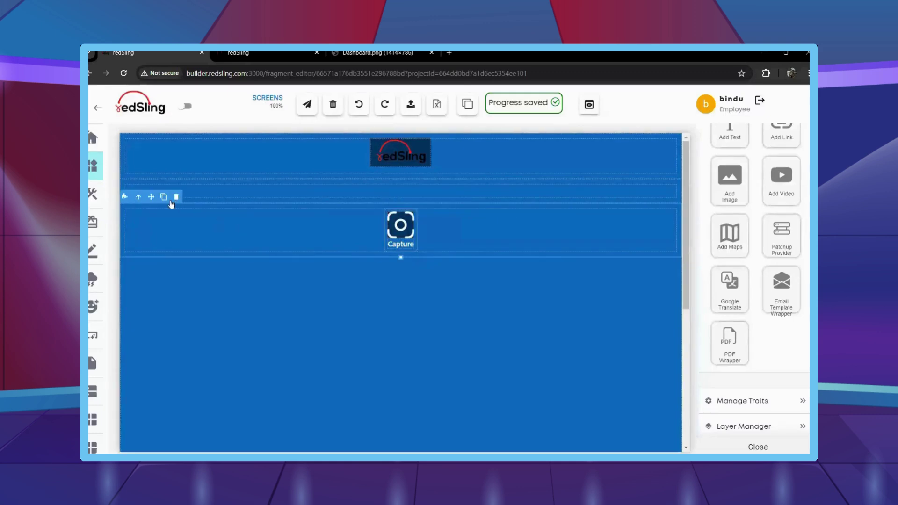
click(164, 197)
click(164, 197)
click(164, 197)
Assign icon images to the second, third and fourth Capture buttons.
double_click(401, 275)
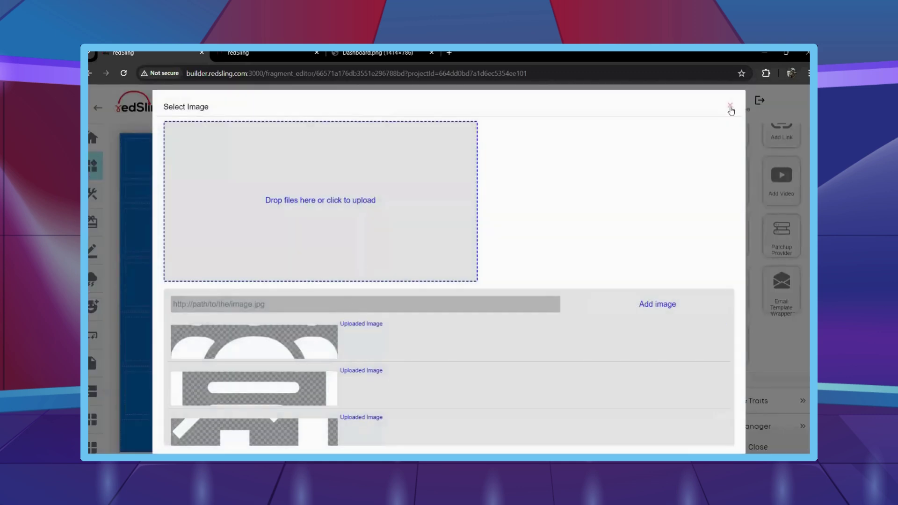
click(730, 106)
double_click(401, 332)
click(730, 106)
double_click(402, 397)
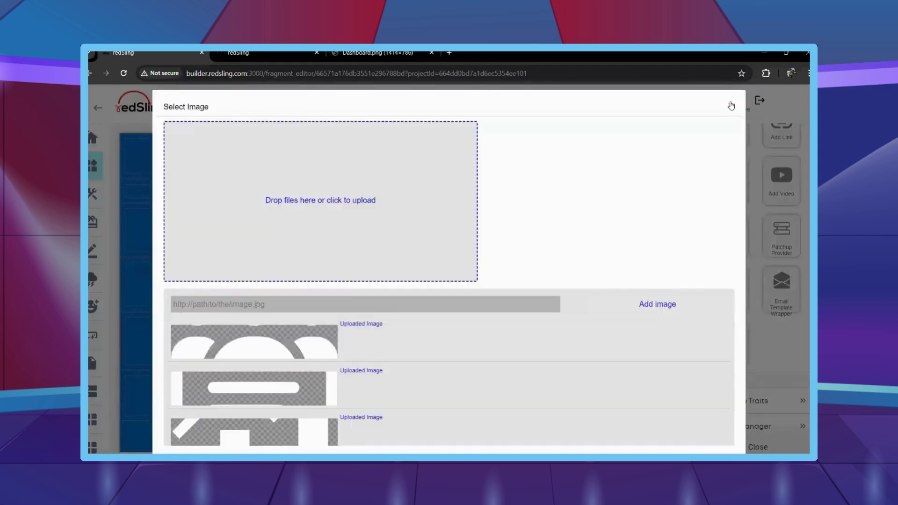
click(731, 106)
Change the second and third captions to 'Engage' and 'Reports'.
double_click(401, 297)
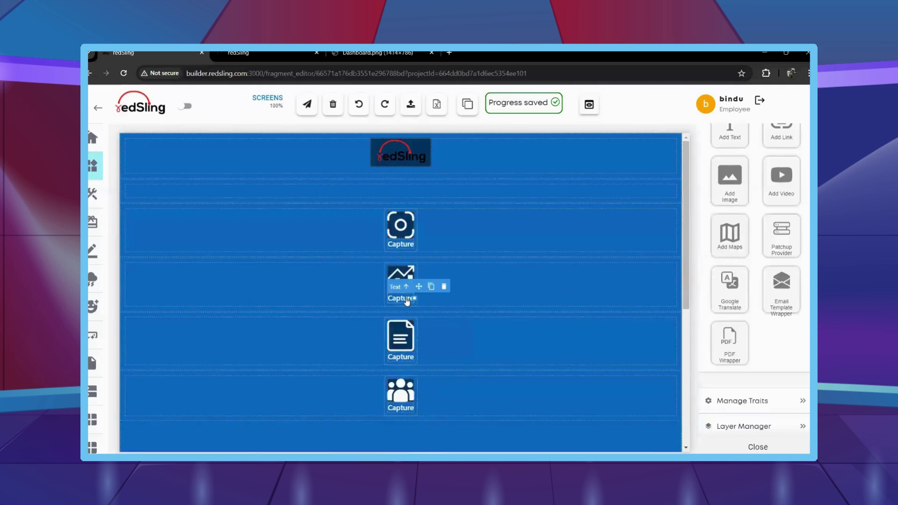
text(Engage)
click(524, 355)
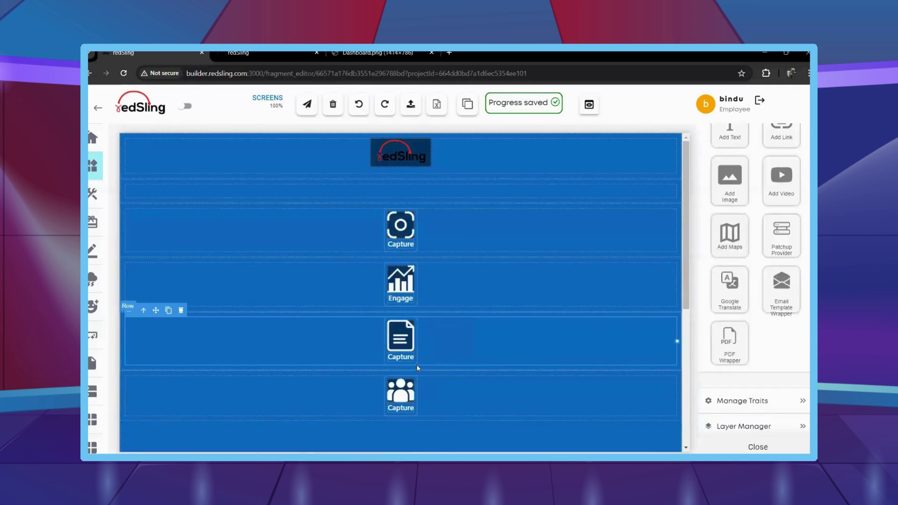
click(401, 357)
click(390, 357)
text(Repor)
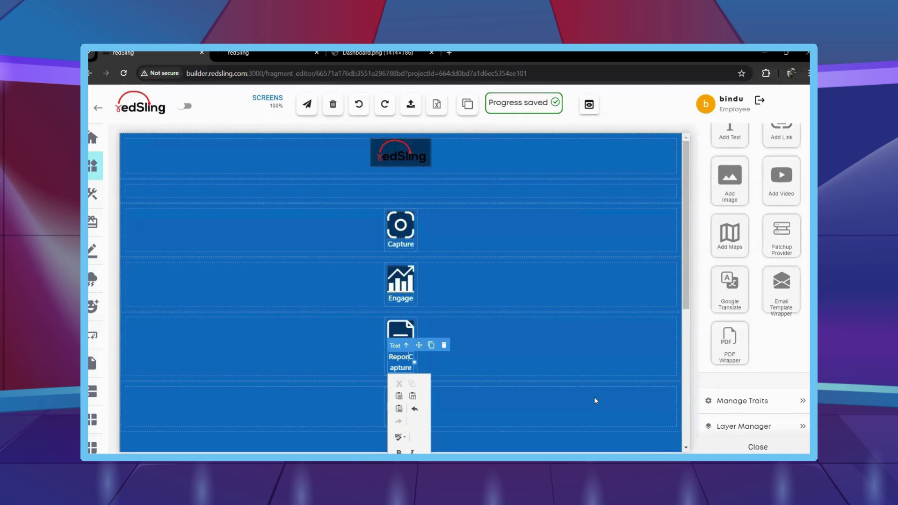
key(ctrl+a)
text(Re)
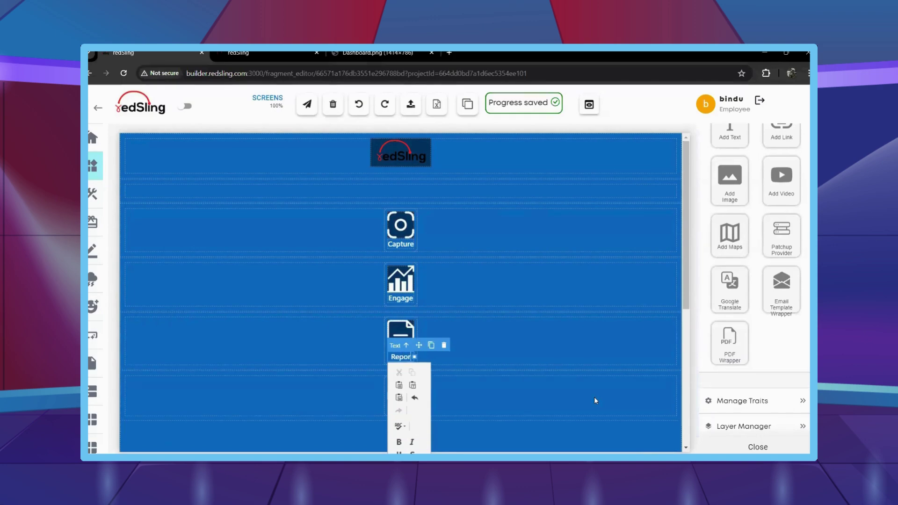
text(ports)
Change the bottom icon's caption to 'Clients'.
click(461, 406)
click(401, 408)
click(390, 408)
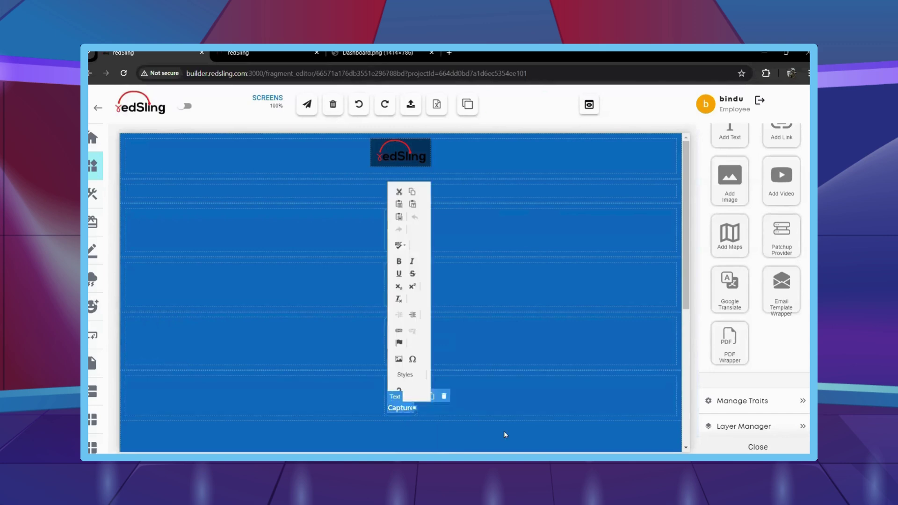
text(Cl)
key(ctrl+a)
text(Cl)
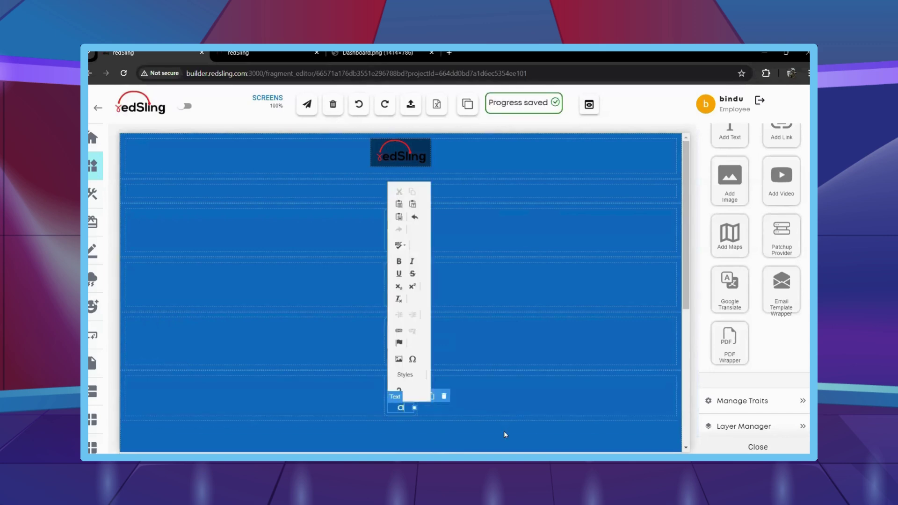
text(ients)
click(504, 431)
click(762, 447)
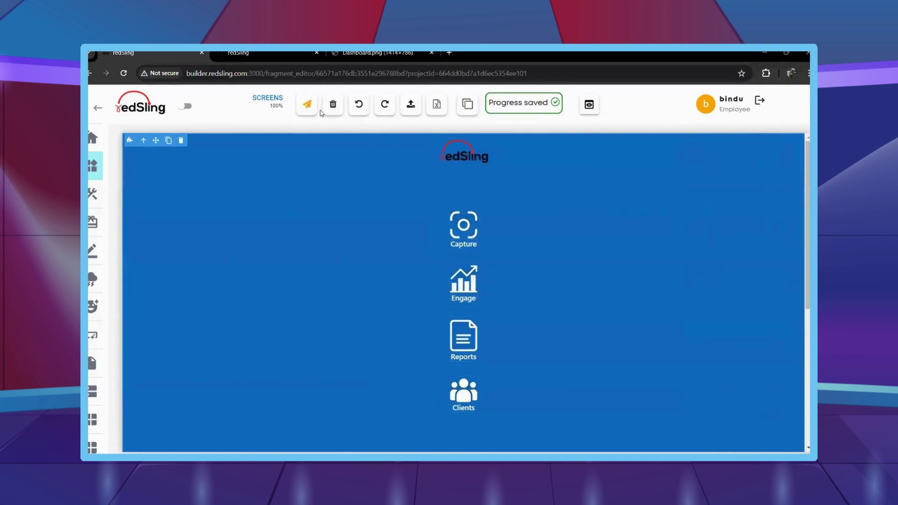
Return to Projects Created and open the Event login & dashboard project's pages.
click(97, 109)
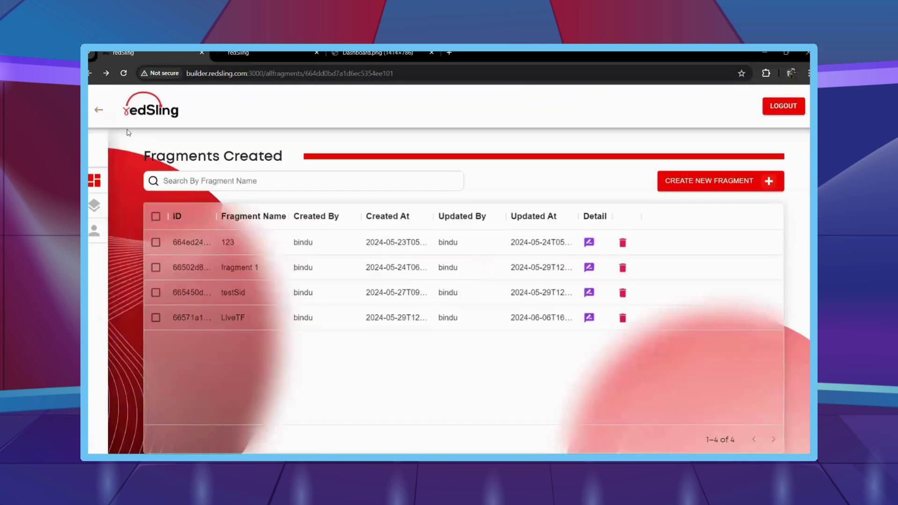
click(98, 111)
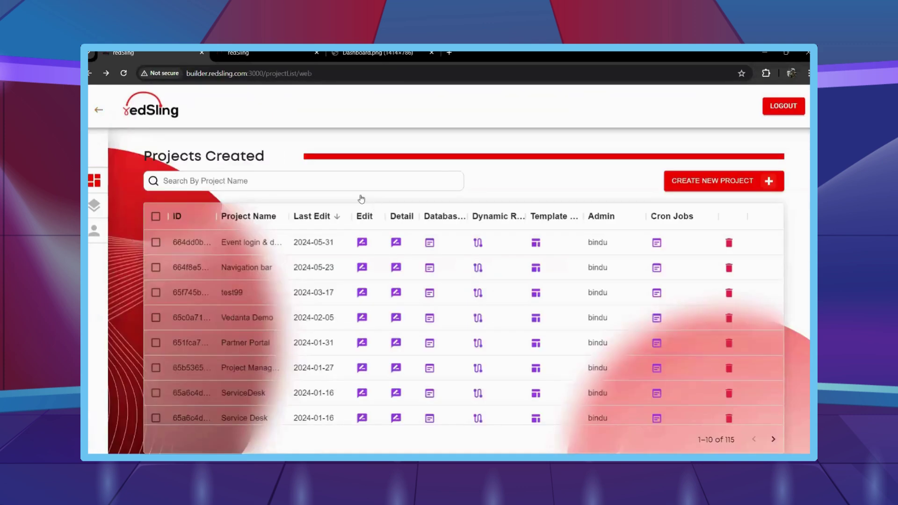
click(363, 243)
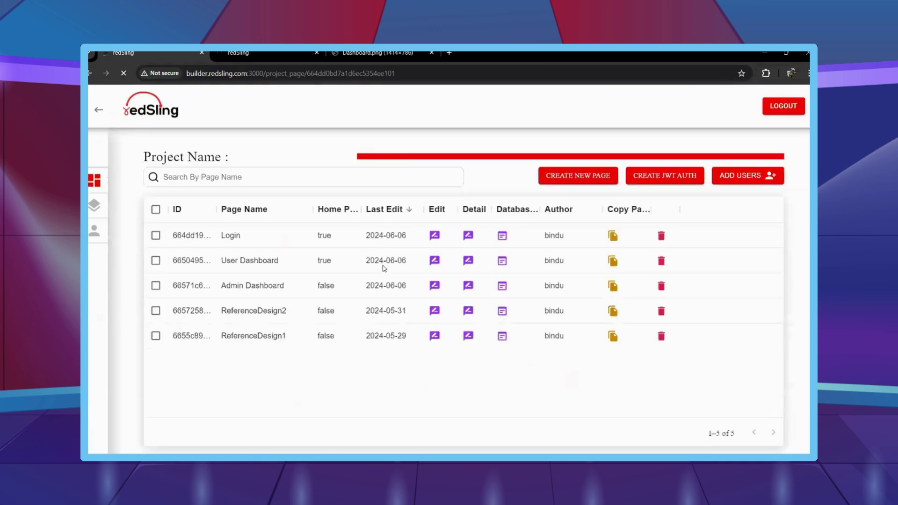
Edit Admin Dashboard and insert a Template Fragment using fragment 1 in the left column.
click(435, 292)
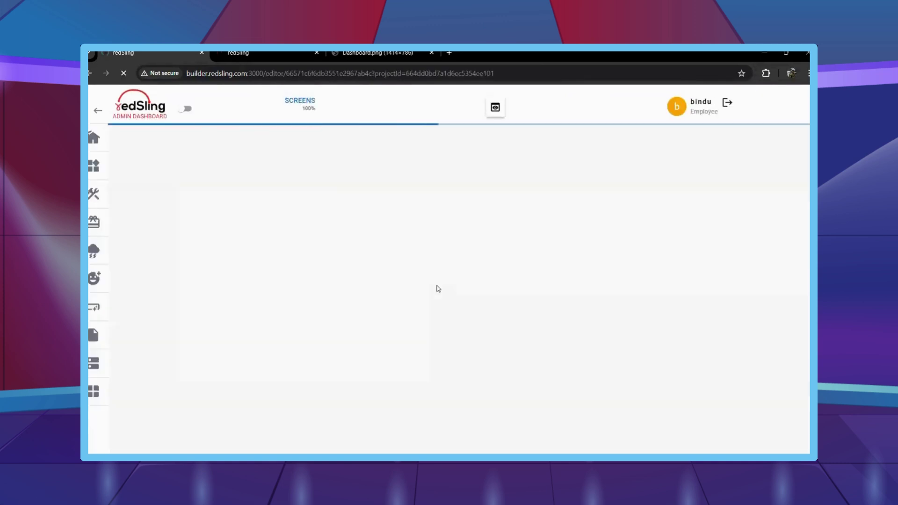
click(128, 165)
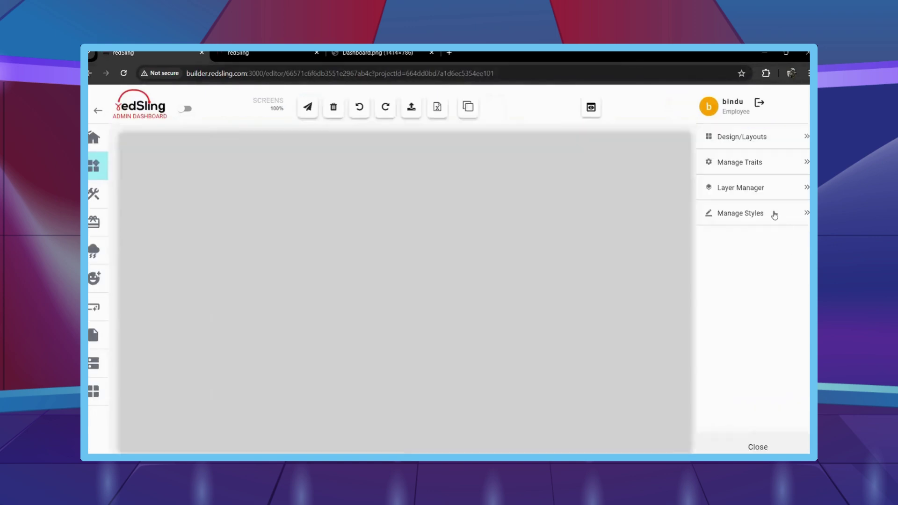
click(775, 214)
click(758, 140)
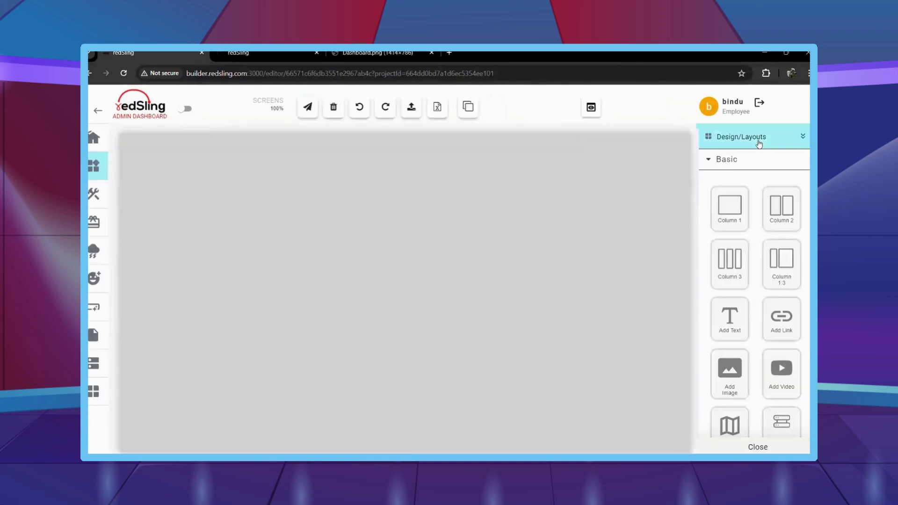
scroll(753, 298, down, 3)
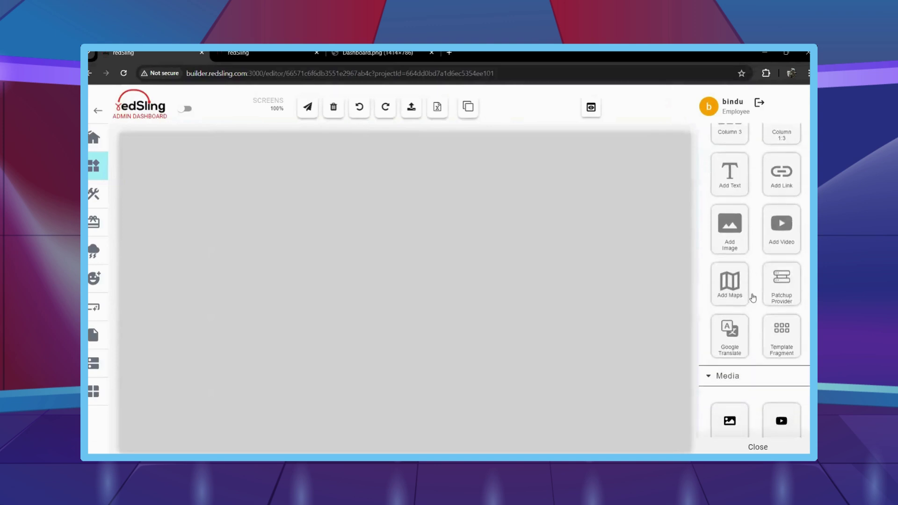
scroll(752, 298, down, 1)
scroll(751, 327, down, 1)
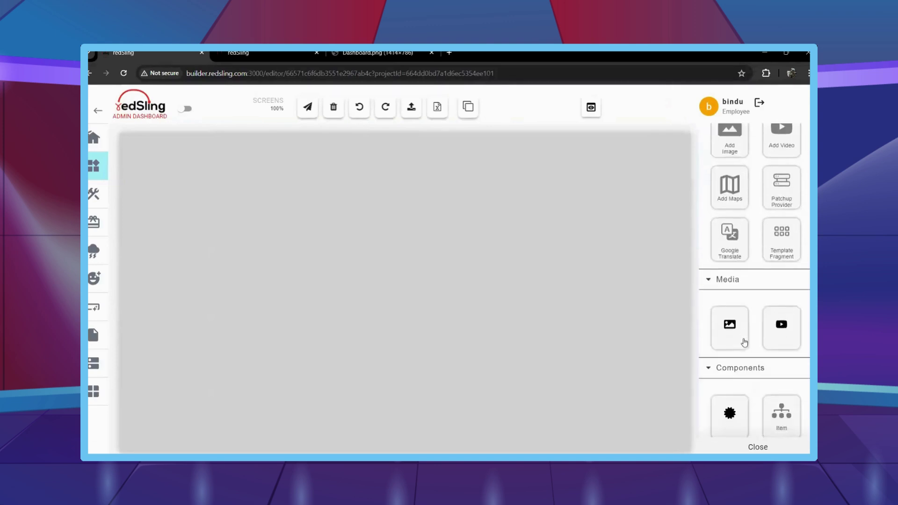
scroll(743, 349, down, 2)
scroll(742, 360, up, 2)
scroll(743, 358, up, 1)
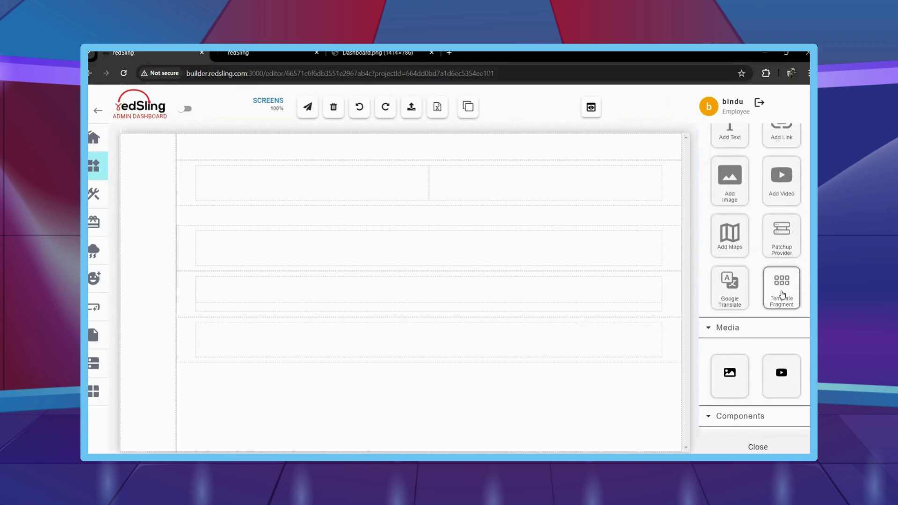
drag(781, 283, 140, 180)
click(351, 284)
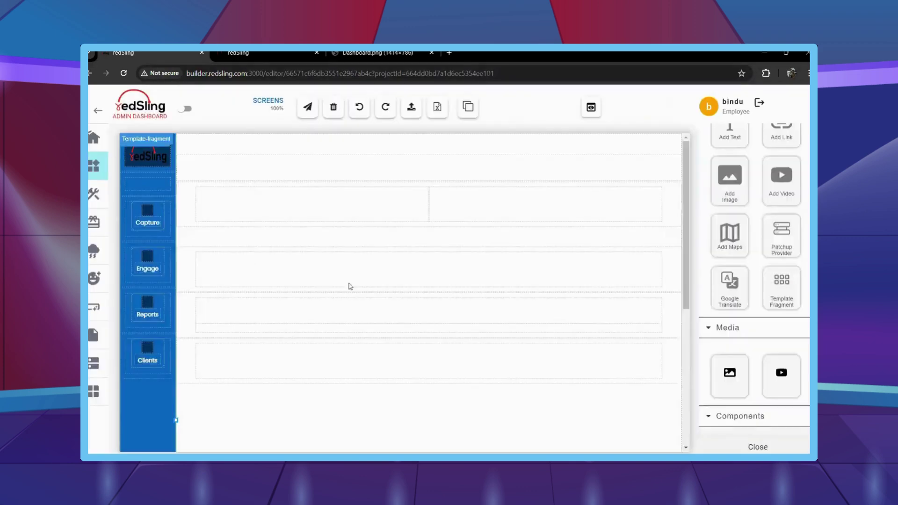
Change the top text line of the page to the greeting 'Hello John!'.
click(262, 169)
click(262, 168)
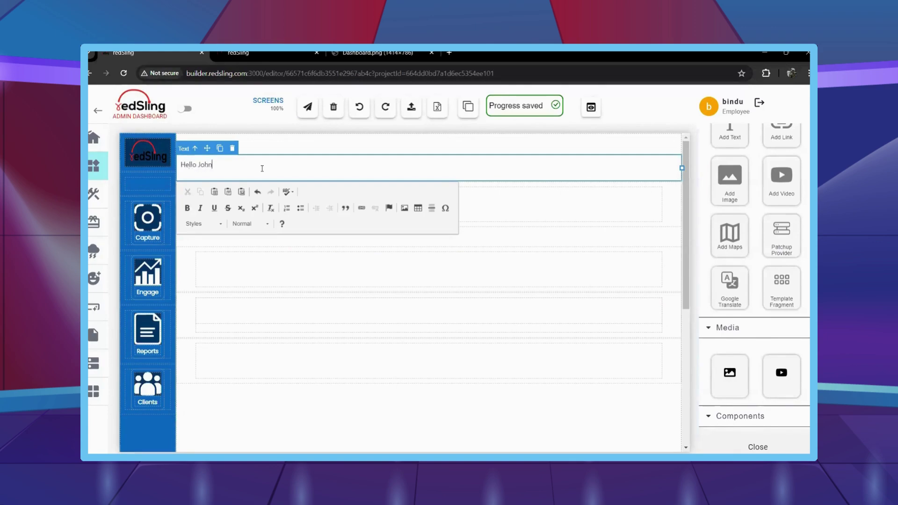
click(468, 382)
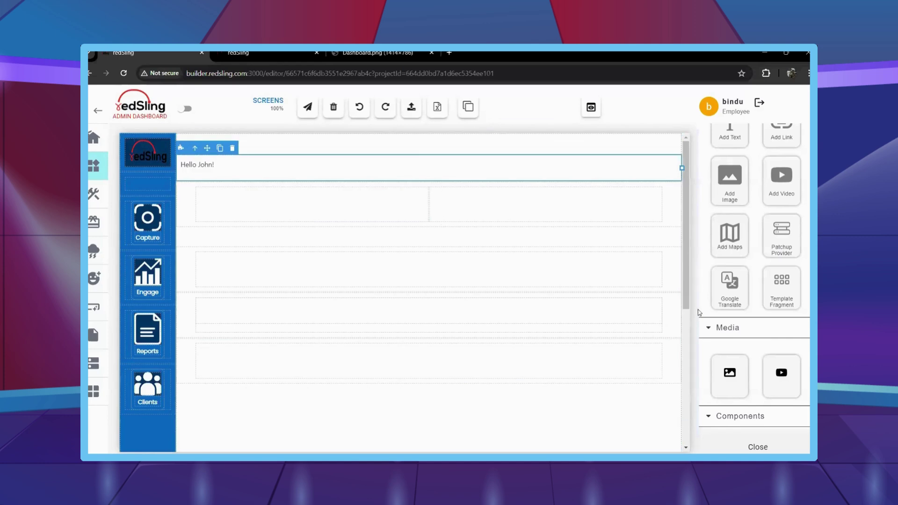
Browse the widget panel, close it and reopen the general widgets panel.
scroll(742, 319, down, 2)
scroll(741, 319, down, 6)
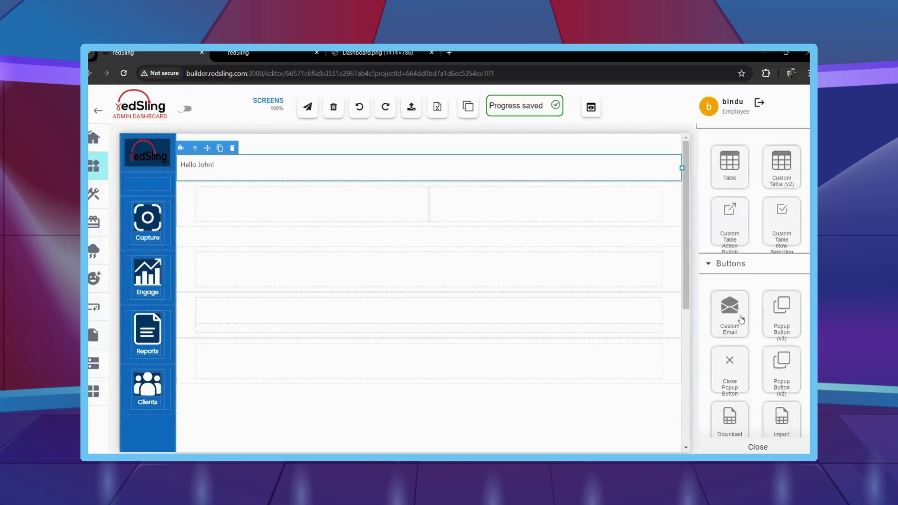
scroll(739, 316, up, 2)
scroll(739, 318, down, 3)
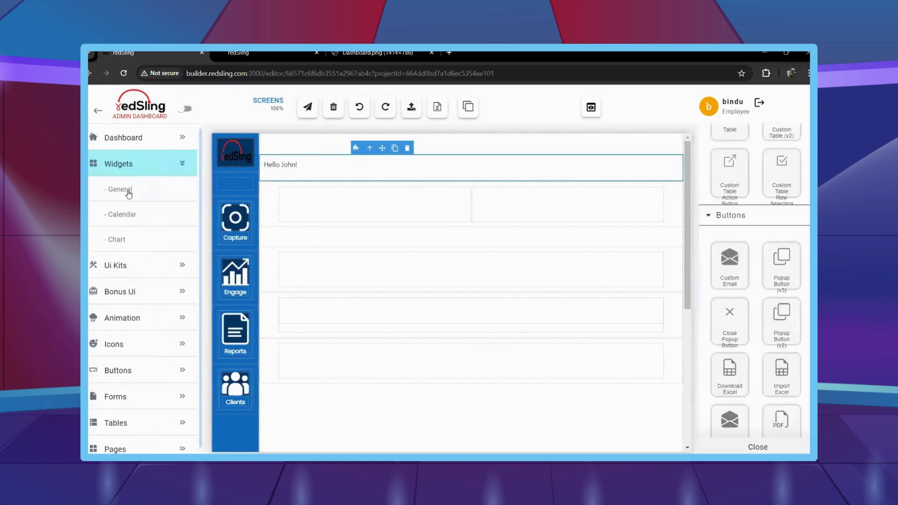
scroll(738, 266, down, 1)
scroll(752, 370, down, 8)
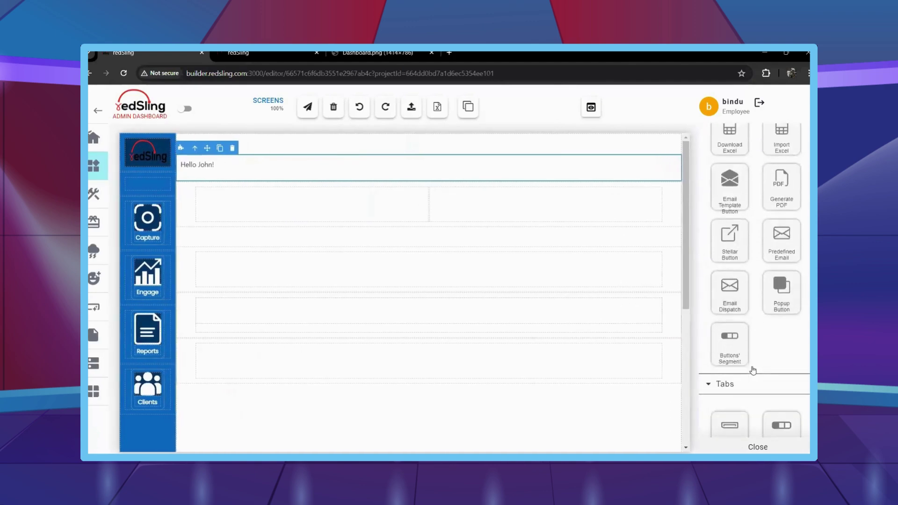
scroll(752, 370, down, 9)
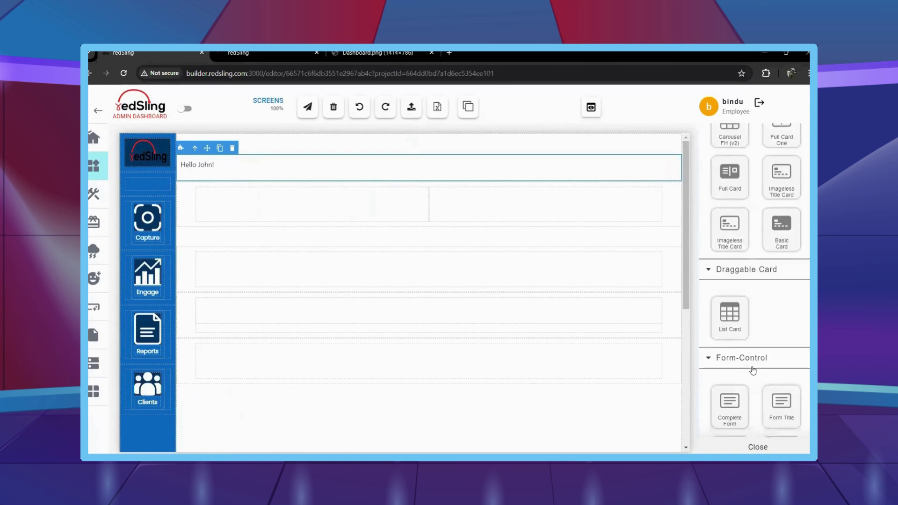
click(758, 447)
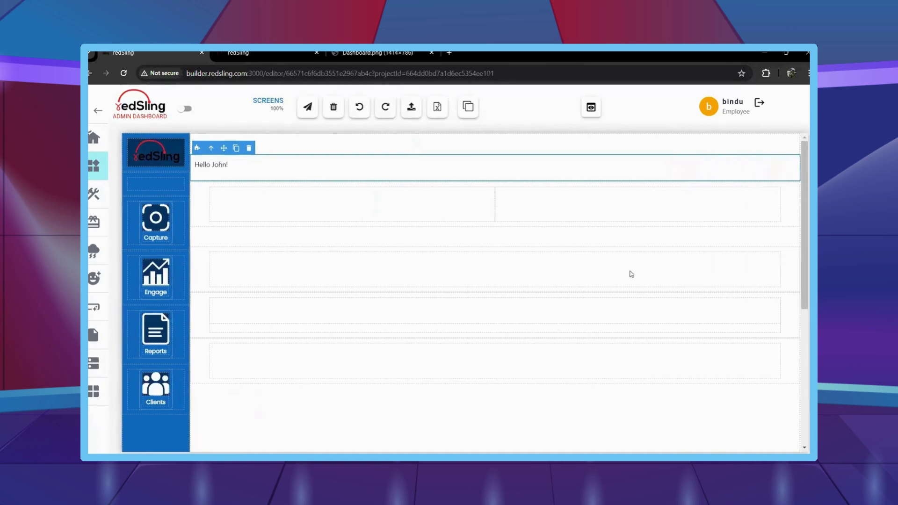
click(126, 192)
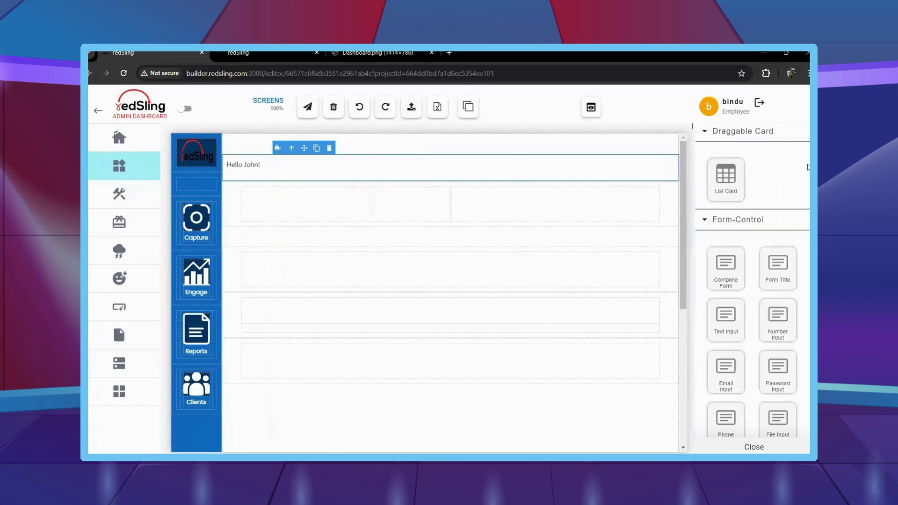
scroll(778, 203, up, 5)
scroll(779, 209, up, 10)
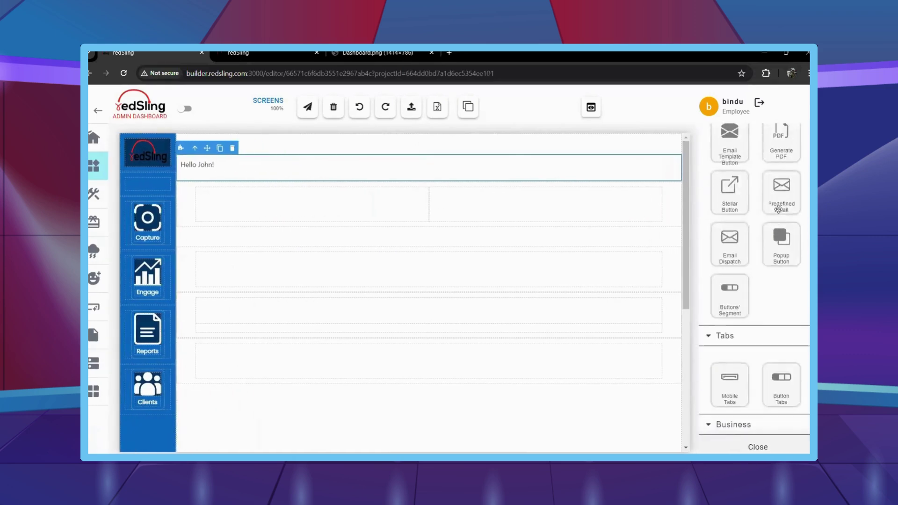
scroll(778, 209, up, 10)
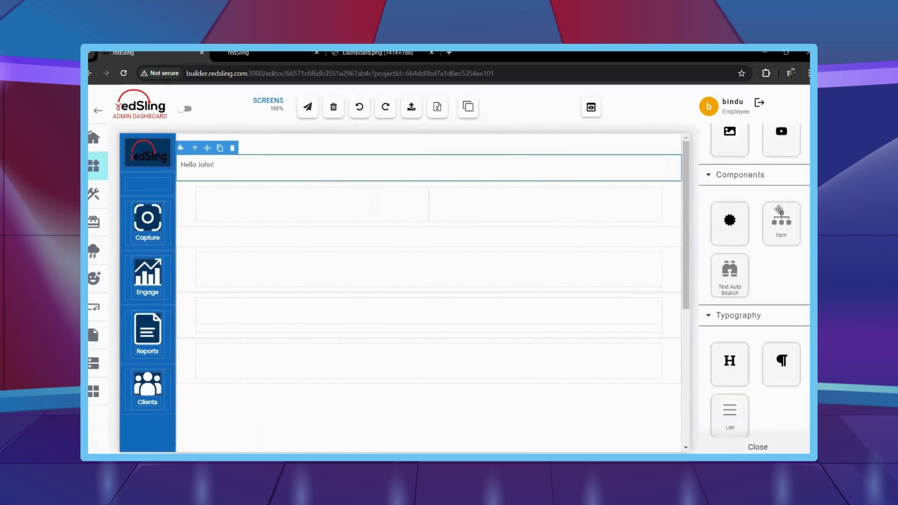
scroll(779, 209, up, 1)
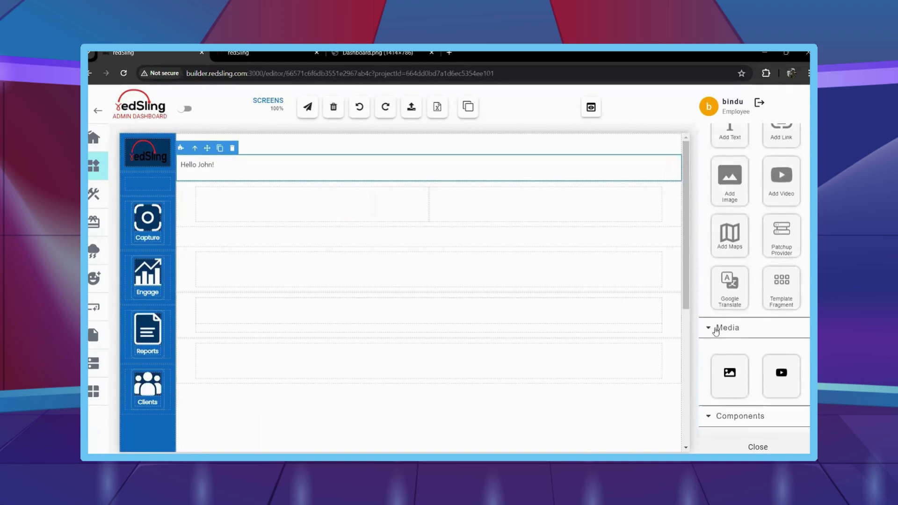
Collapse the Typography, Data-Table, Tabs, Business, Basic Card, Form-Control, Charts and Draggable Card sections.
click(710, 370)
scroll(709, 356, down, 4)
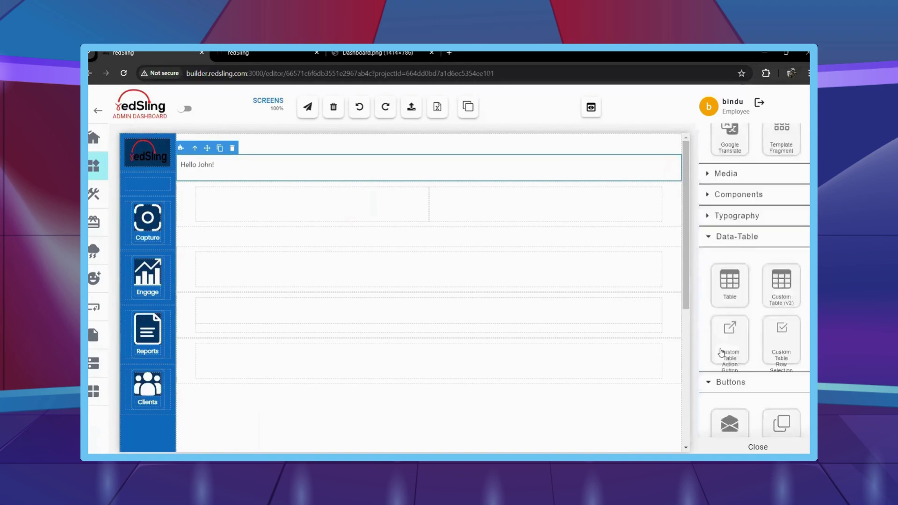
click(711, 212)
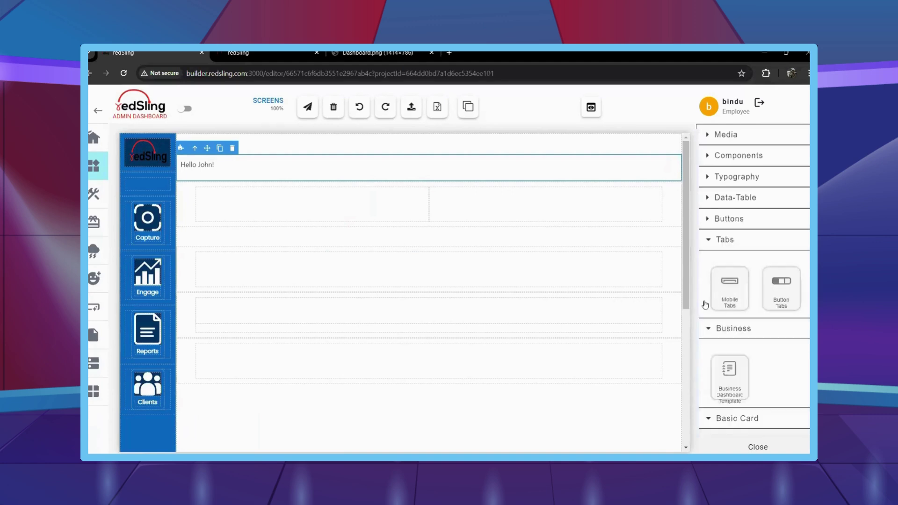
click(709, 240)
click(709, 260)
click(708, 280)
scroll(718, 220, down, 4)
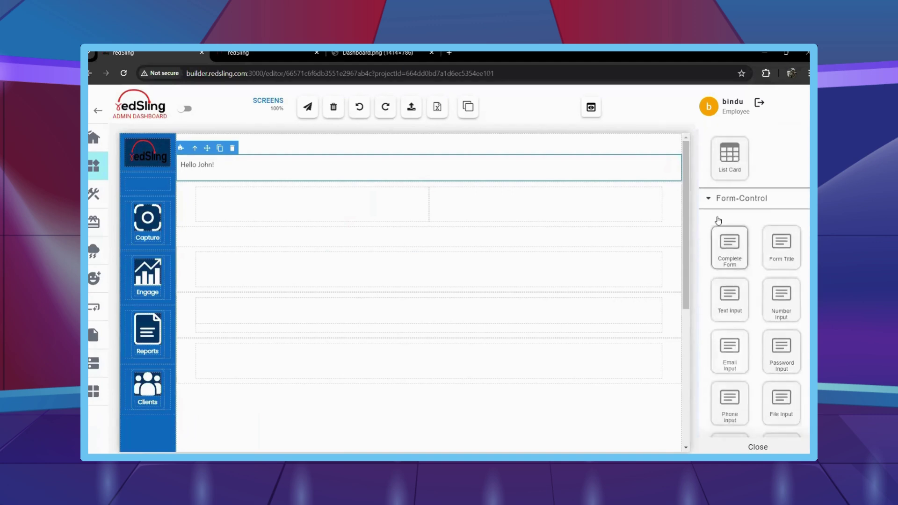
click(716, 201)
click(711, 221)
click(716, 255)
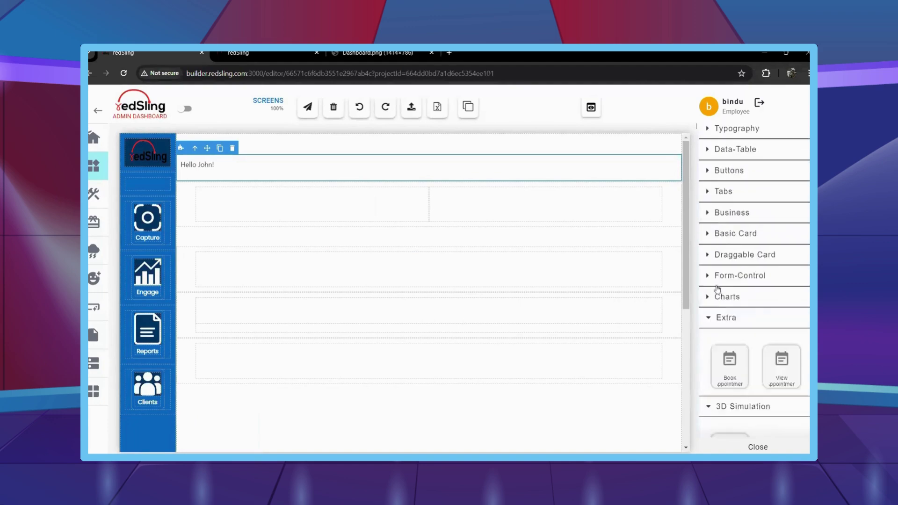
scroll(712, 236, down, 2)
Collapse the alert widgets section to reach the greeting's style settings.
scroll(719, 243, down, 5)
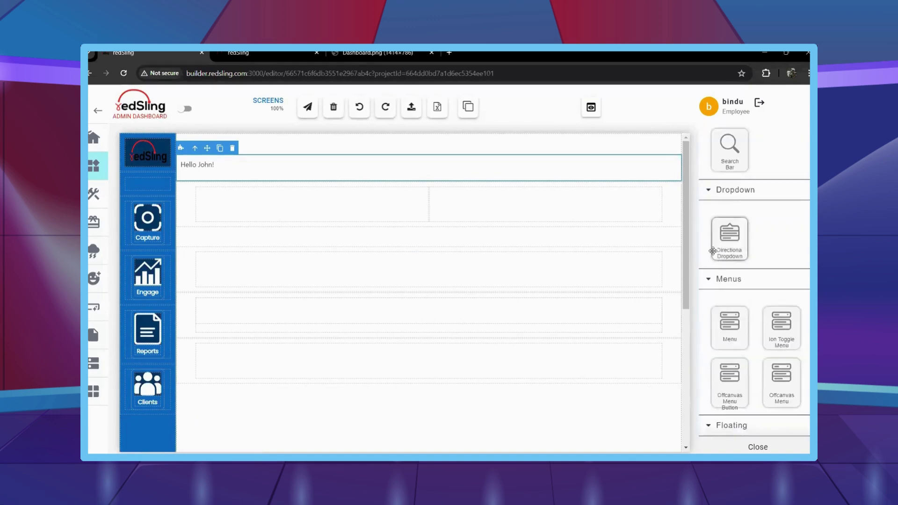
scroll(719, 225, down, 1)
click(716, 280)
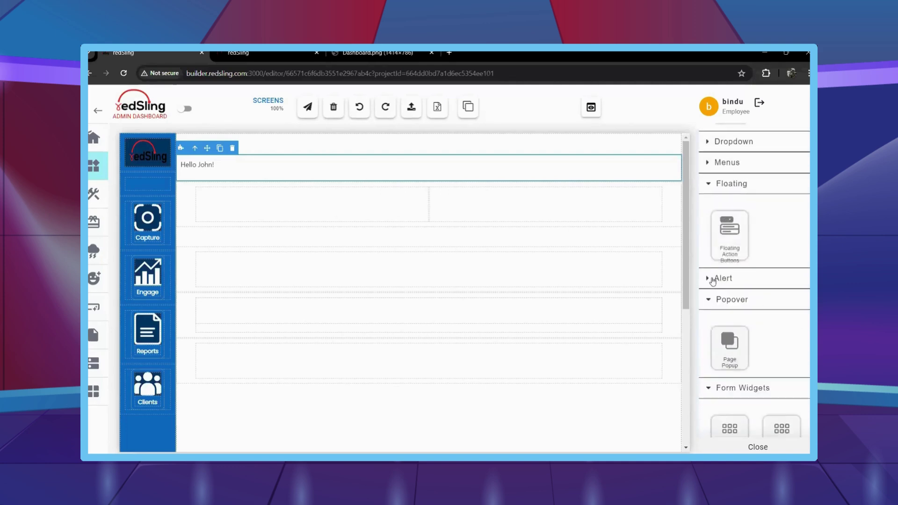
scroll(714, 353, down, 2)
scroll(714, 355, down, 10)
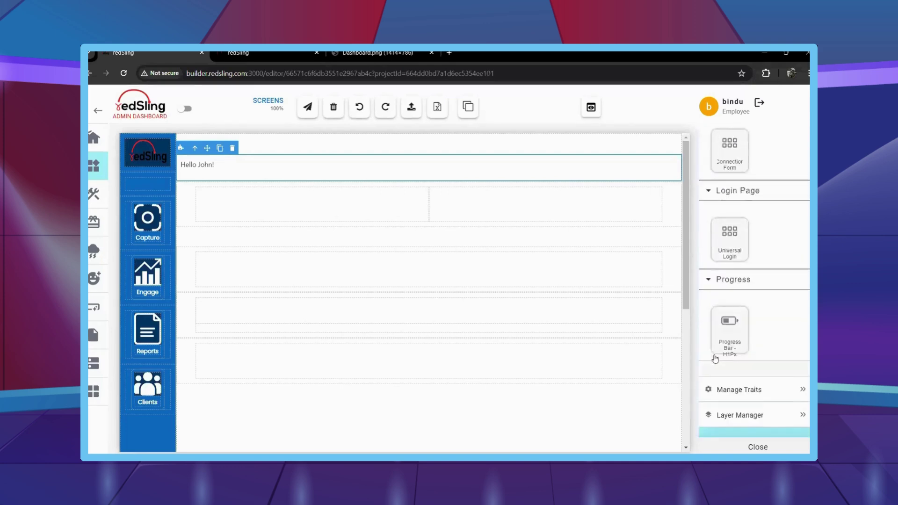
scroll(730, 346, down, 3)
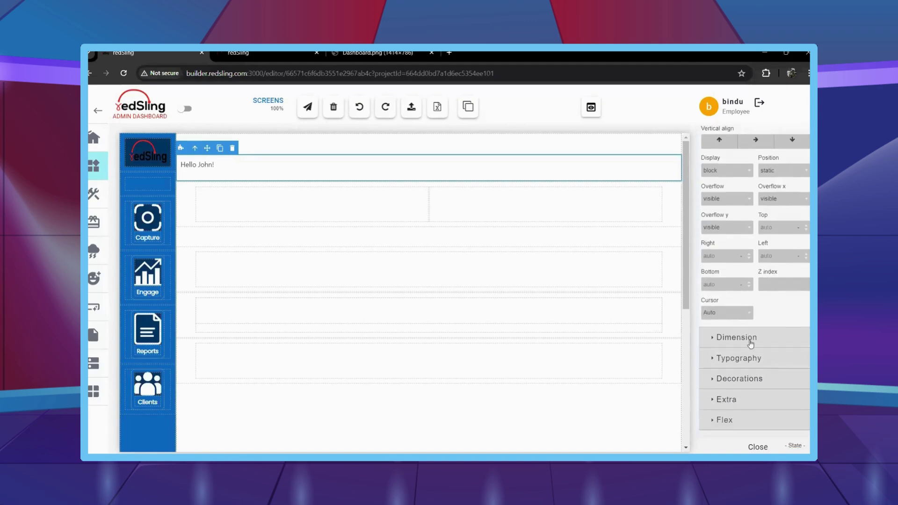
Give the Hello John! greeting 10 px of padding under Dimension.
click(731, 342)
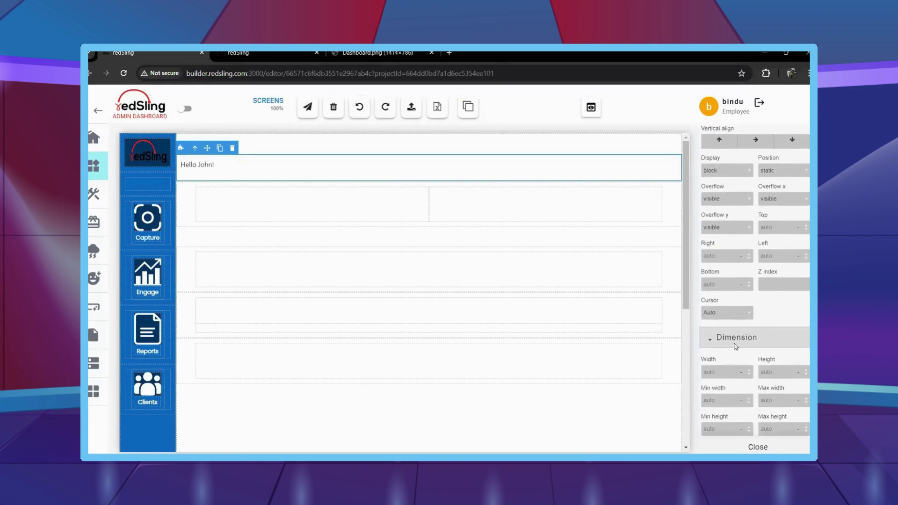
scroll(734, 344, down, 2)
click(783, 428)
scroll(776, 395, down, 2)
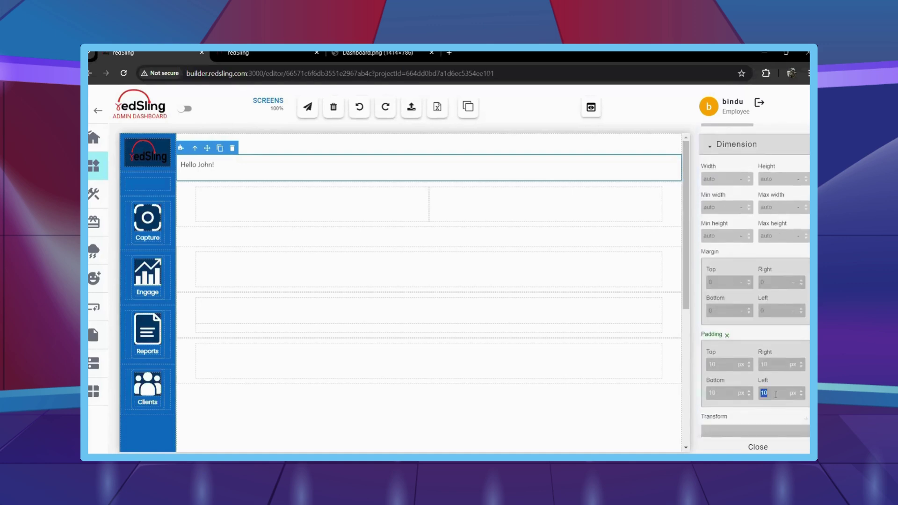
scroll(775, 297, up, 2)
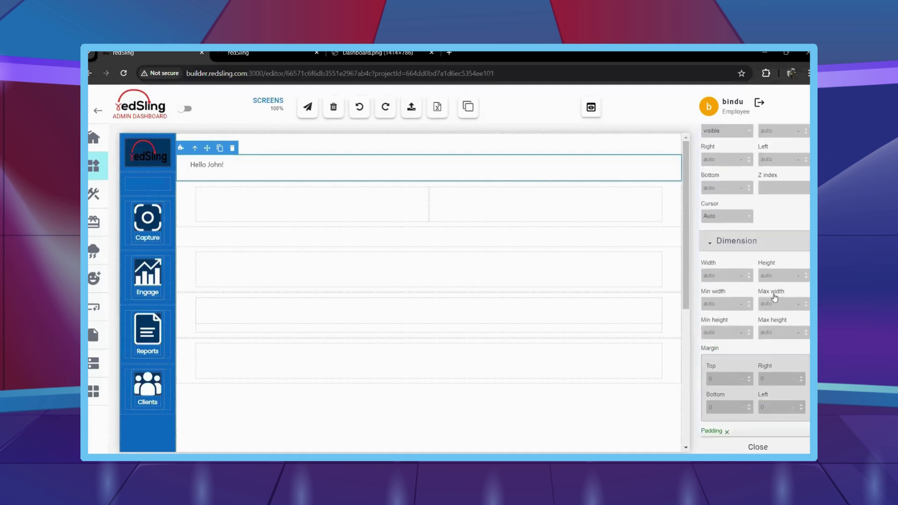
mouse_move(96, 220)
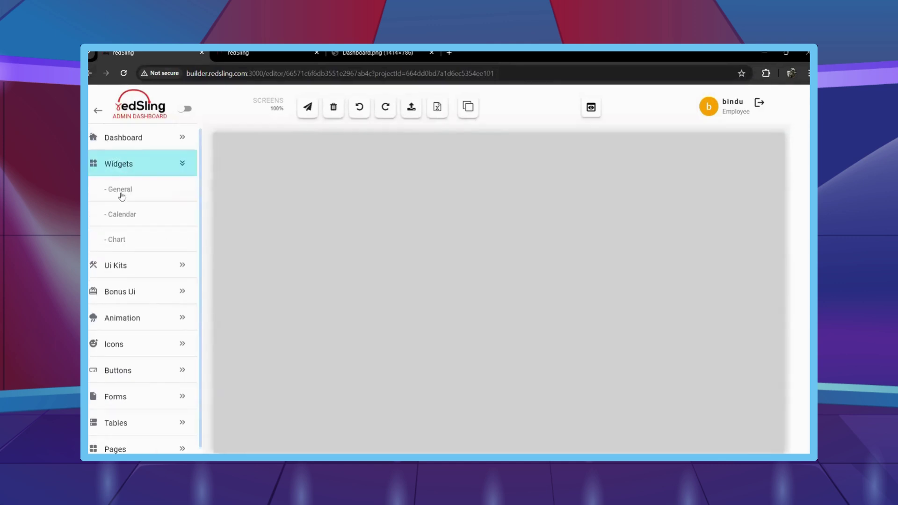
click(767, 213)
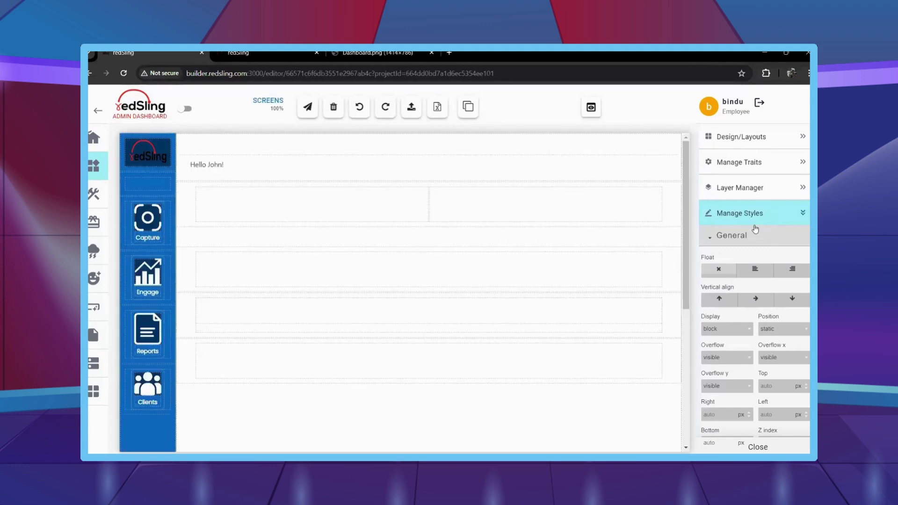
Set the greeting's font size to 18 and font weight to Semi-Bold.
scroll(756, 281, down, 4)
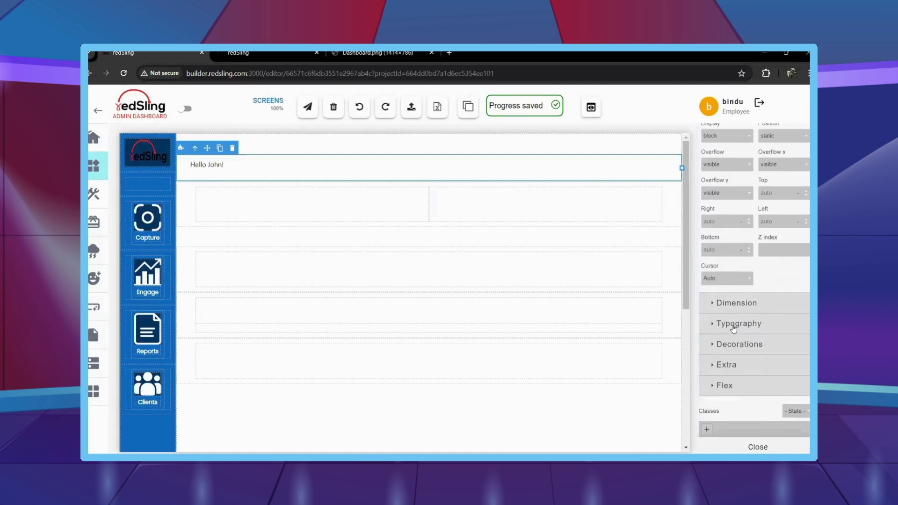
click(734, 329)
scroll(728, 314, down, 2)
text(18)
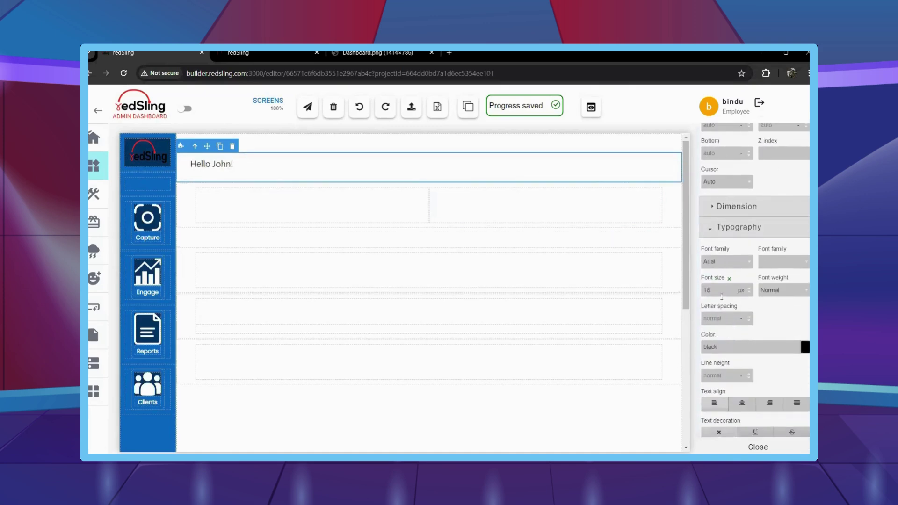
click(790, 291)
click(780, 335)
scroll(780, 335, up, 1)
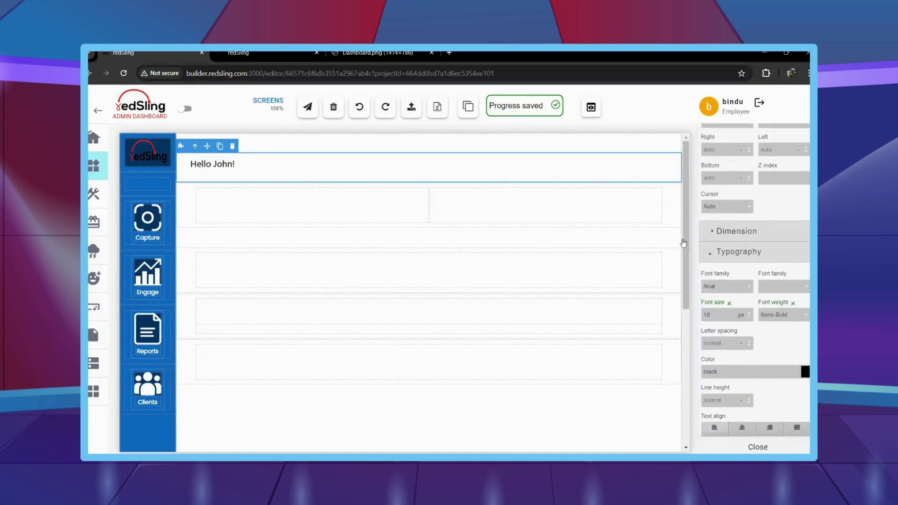
mouse_move(104, 236)
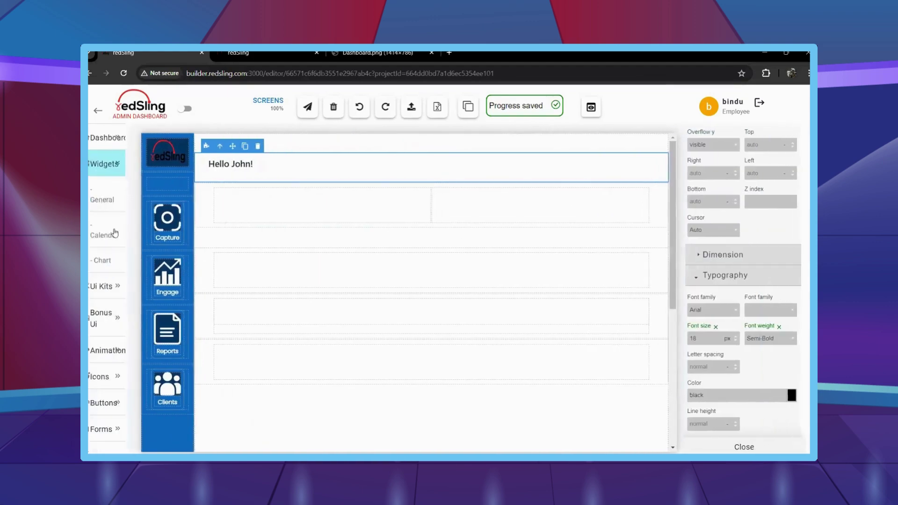
scroll(758, 234, up, 5)
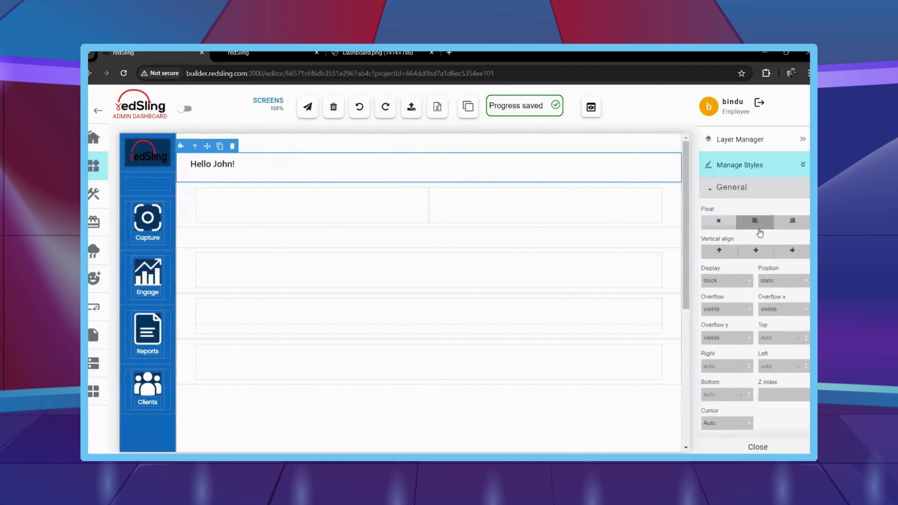
click(742, 137)
Place a bar chart in the right column using the chartinvoicedata API as its custom URL.
drag(730, 264, 494, 212)
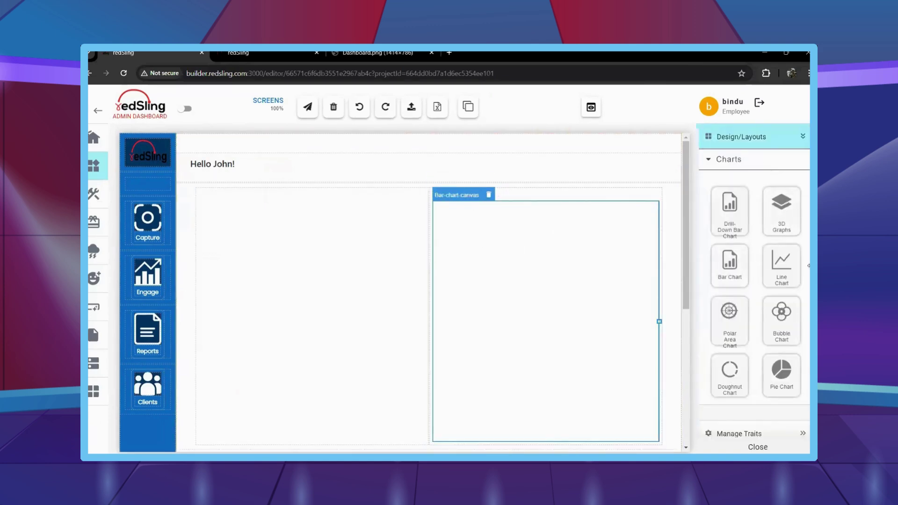
scroll(767, 357, down, 2)
click(758, 342)
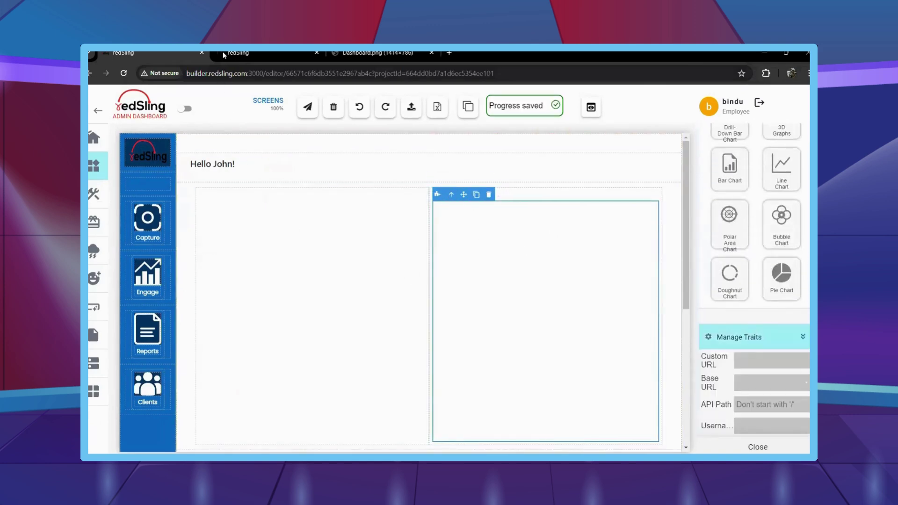
click(657, 281)
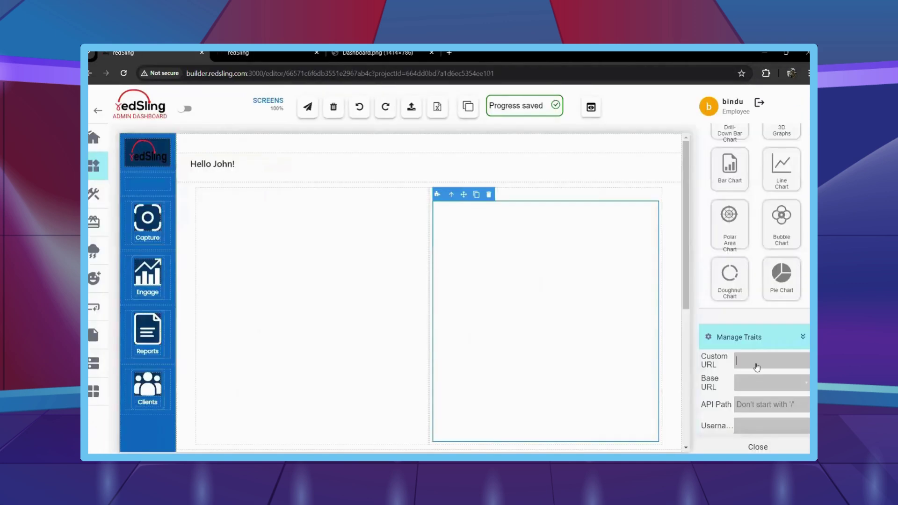
key(ctrl+v)
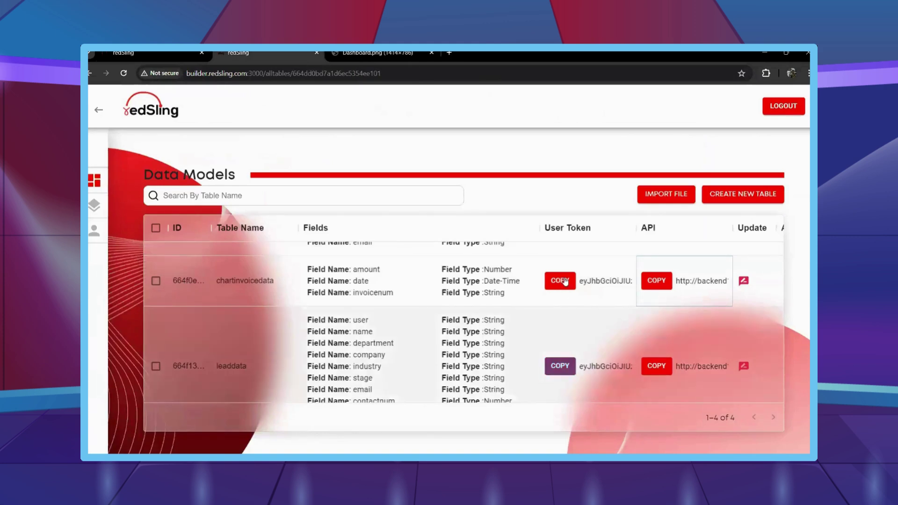
Add an Authorization header with the user token to the chart's request.
click(565, 280)
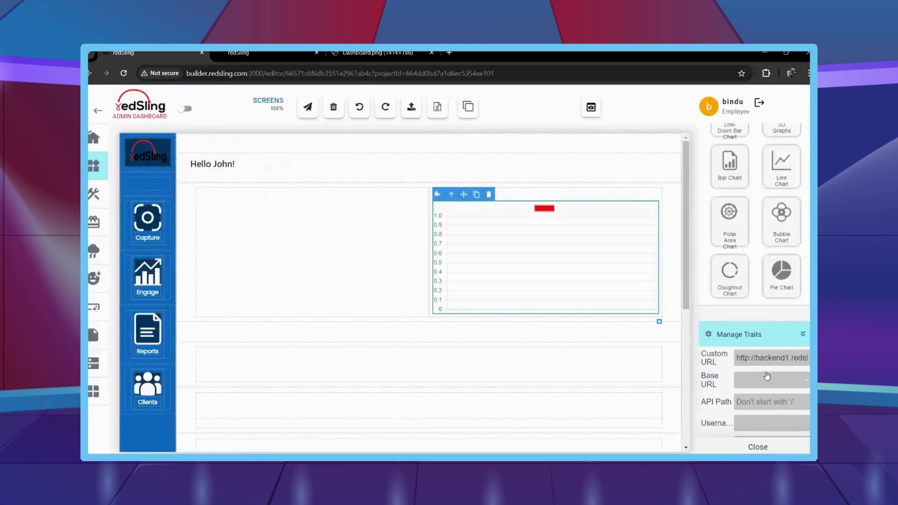
scroll(767, 377, down, 3)
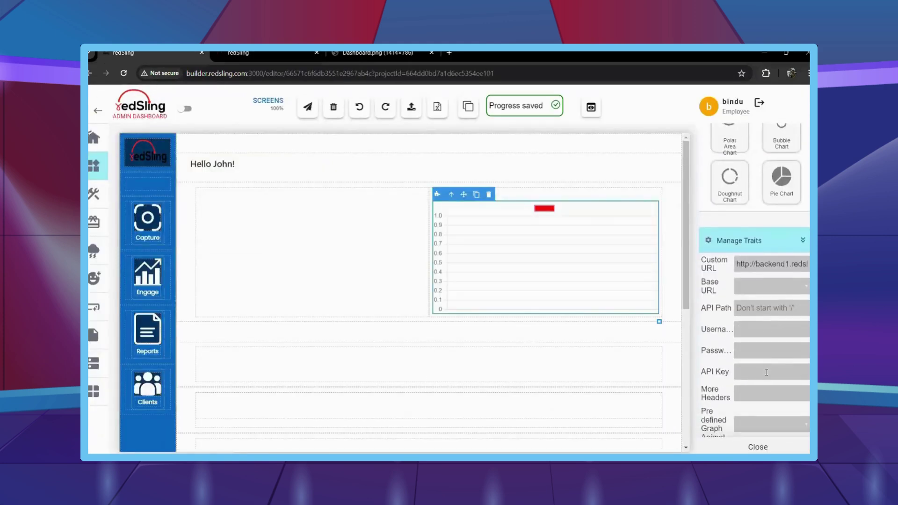
click(752, 348)
text(Auth)
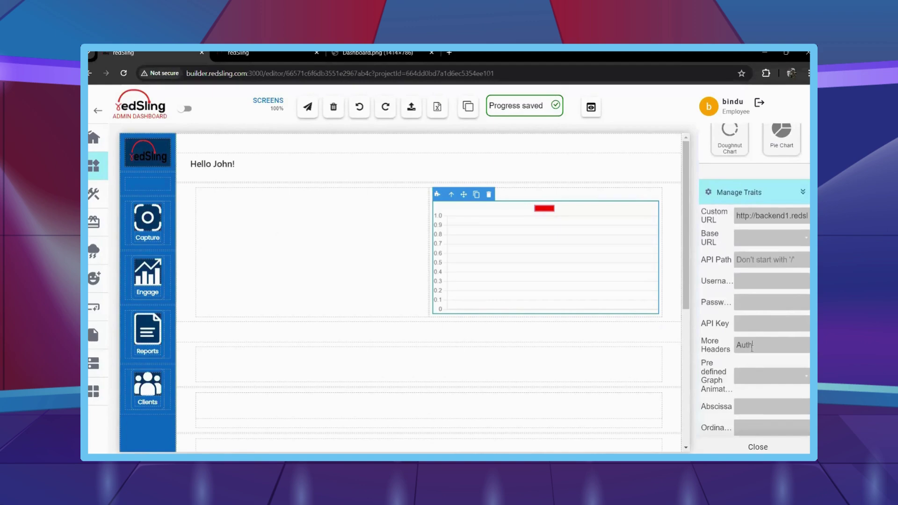
text(orization)
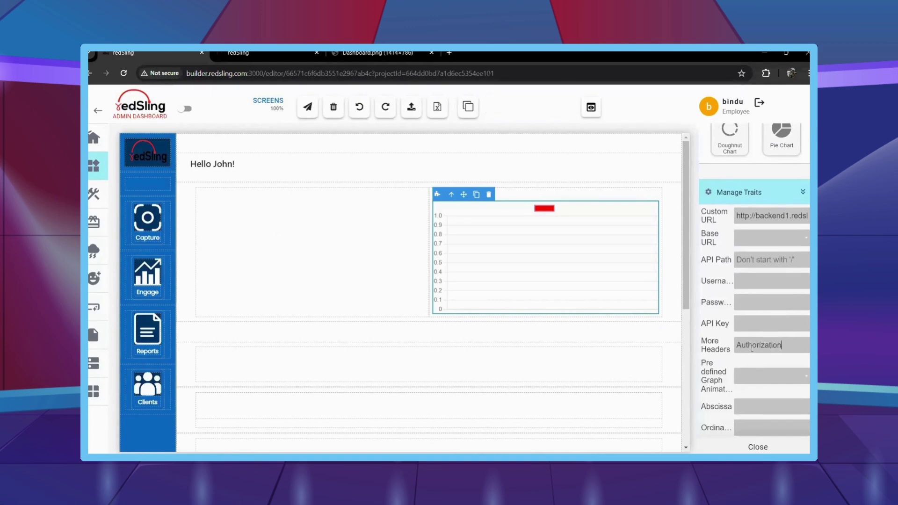
text(: Bearer)
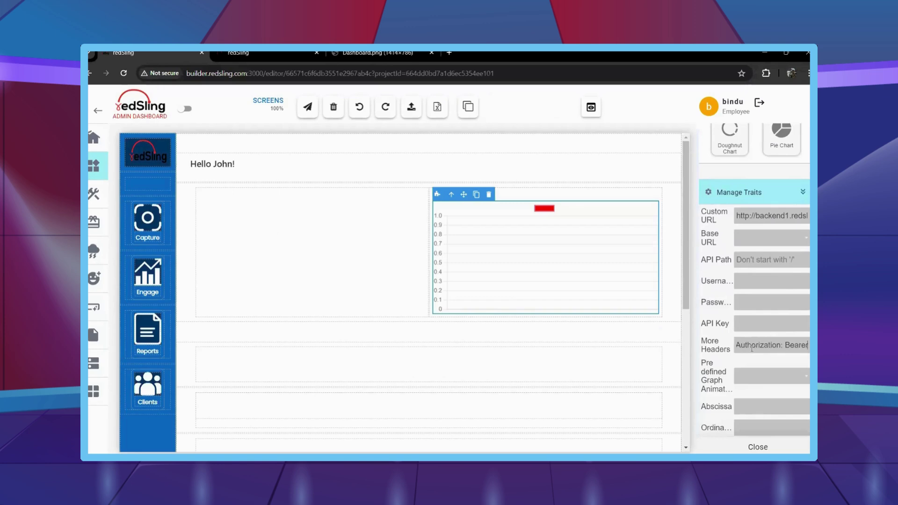
Set the abscissa to date, ordinate to amount, and bar border colour to transparent.
scroll(752, 348, down, 4)
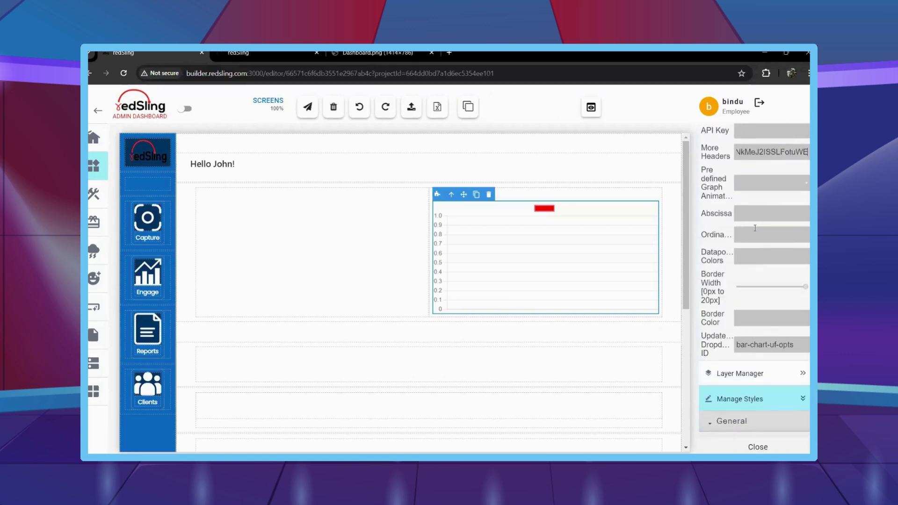
click(754, 213)
text(date)
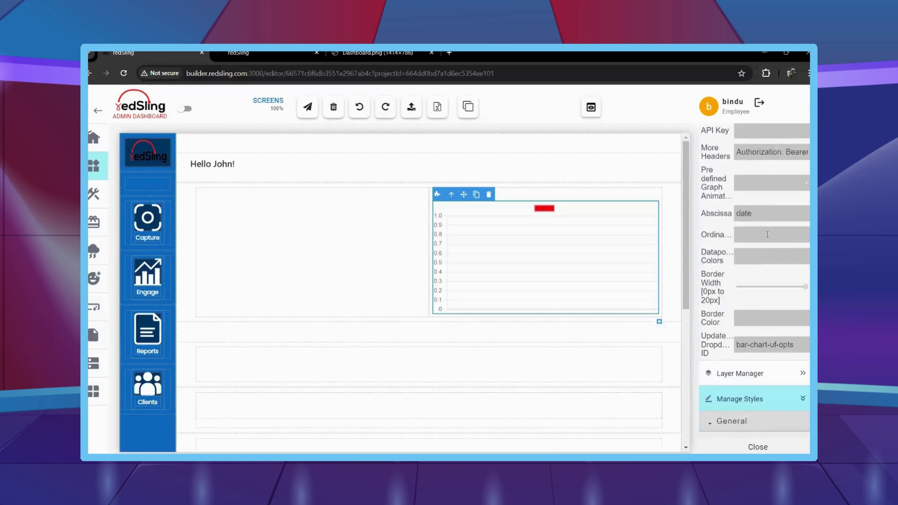
click(767, 235)
text(amount)
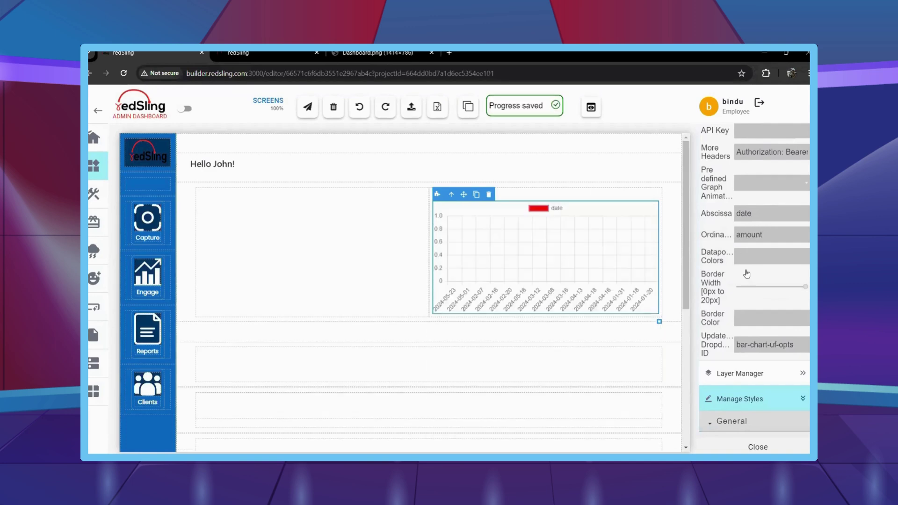
click(745, 318)
text(transparent)
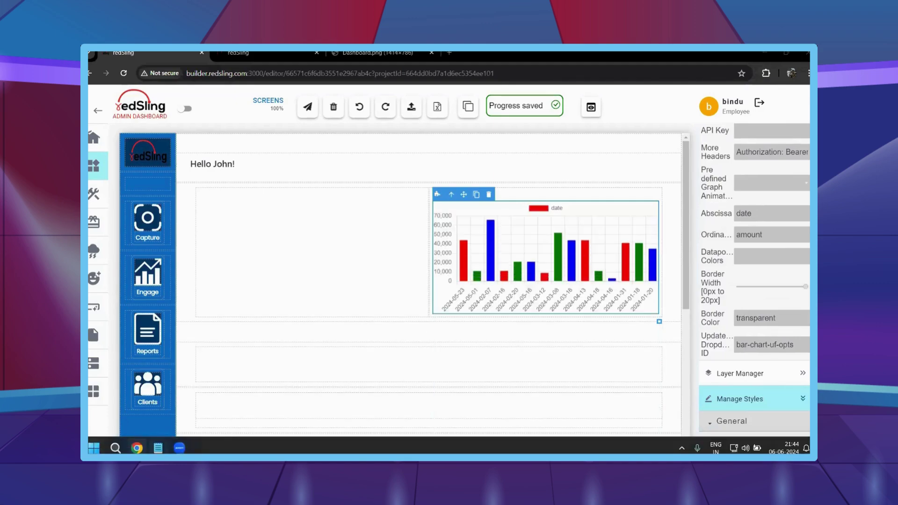
Set the chart's datapoint colours to #116cbf, #0f7ed8, #2588e3 and #479ae8.
click(158, 448)
drag(798, 196, 673, 199)
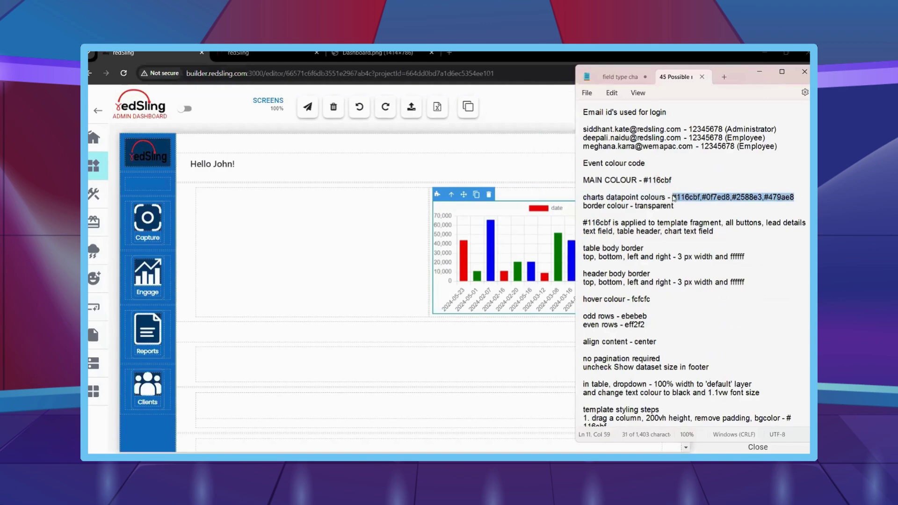
key(ctrl+c)
key(alt+Tab)
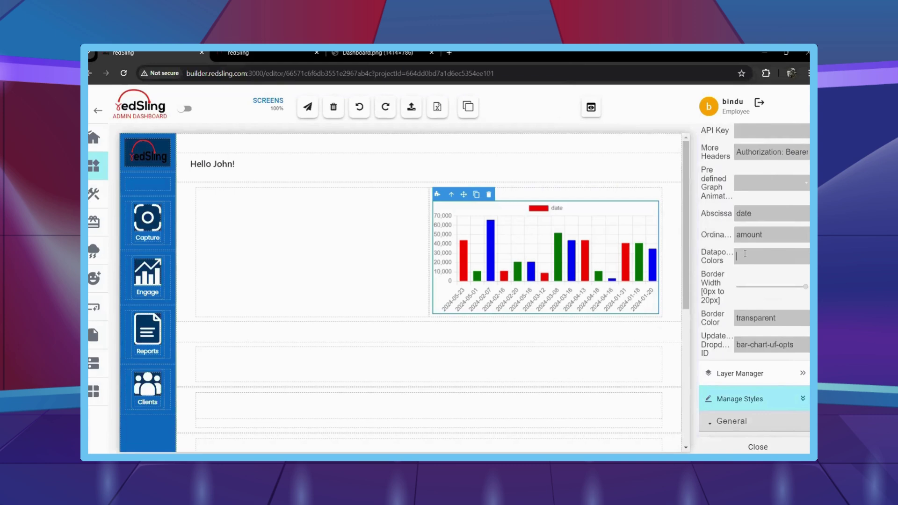
key(ctrl+v)
Give the inner chart element a vertical alignment, then select the bar chart itself.
click(545, 213)
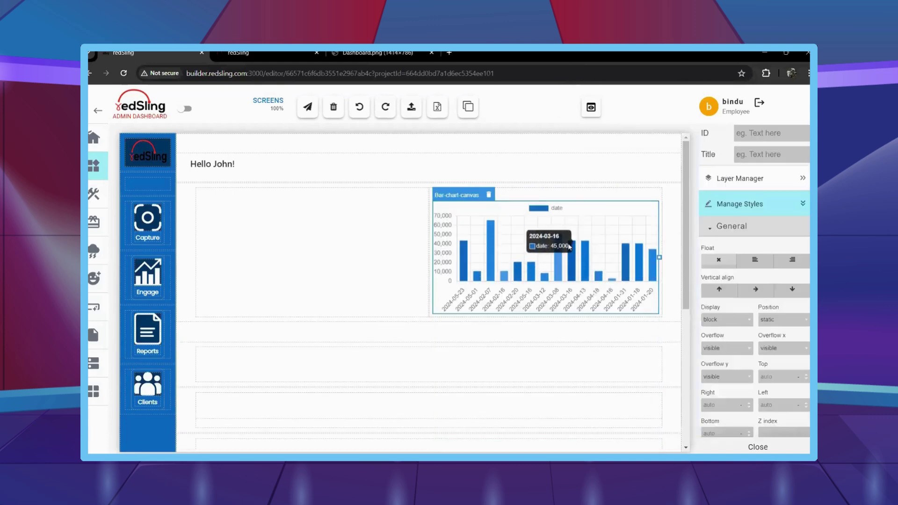
click(614, 198)
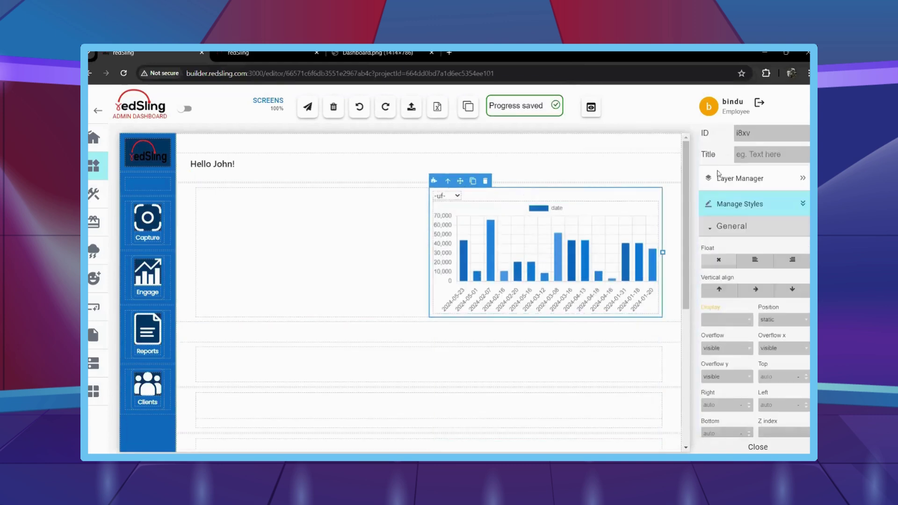
click(788, 294)
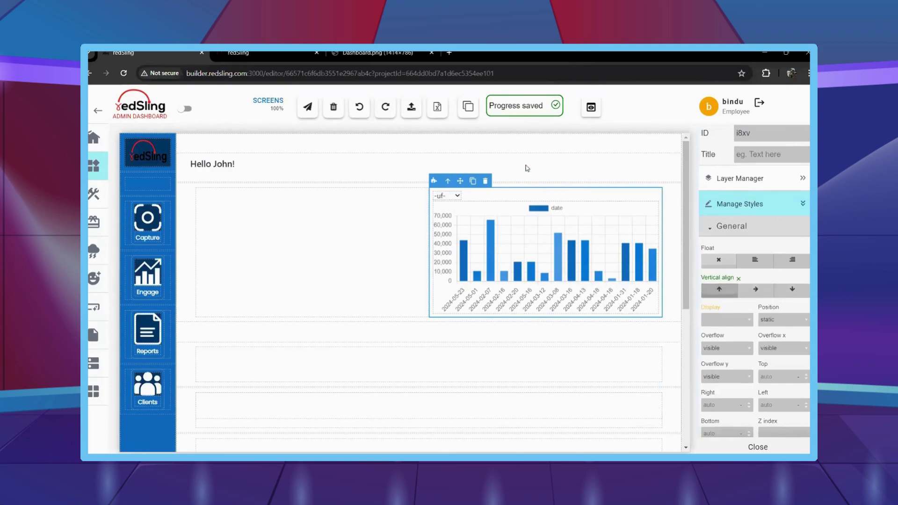
click(512, 211)
scroll(718, 292, down, 6)
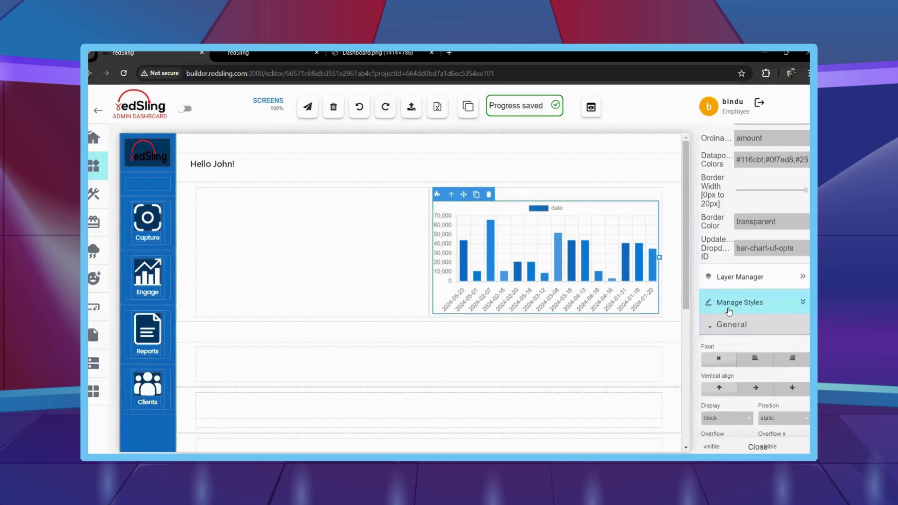
Clear the chart's fixed width and height and set min width 250 px, min height 300 px.
click(732, 393)
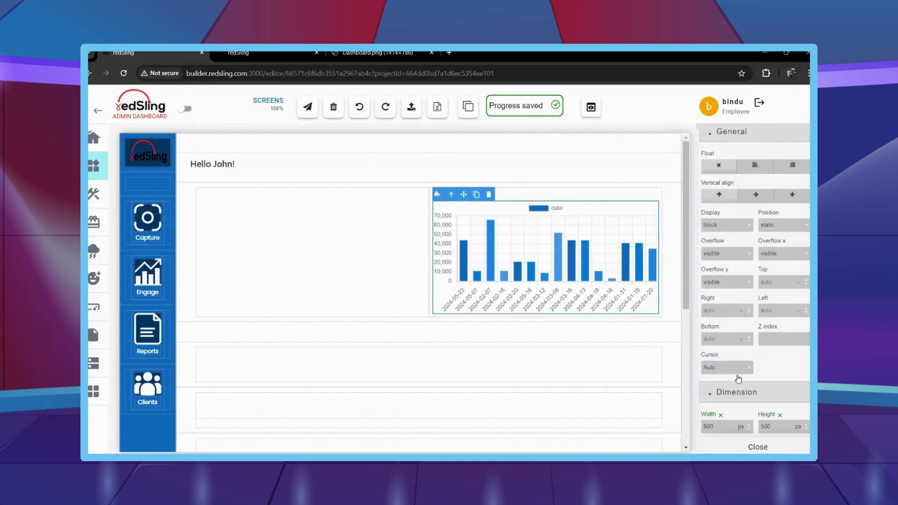
scroll(730, 351, down, 2)
click(779, 318)
click(728, 359)
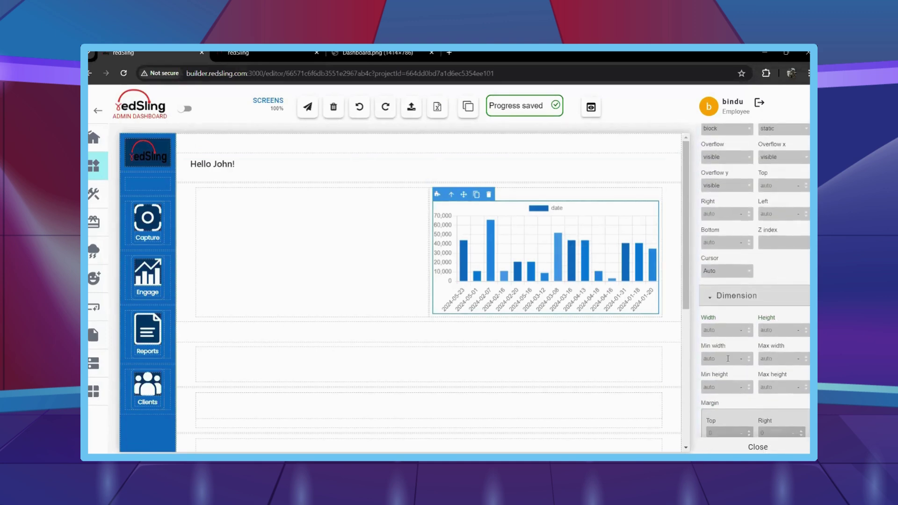
text(250)
key(Return)
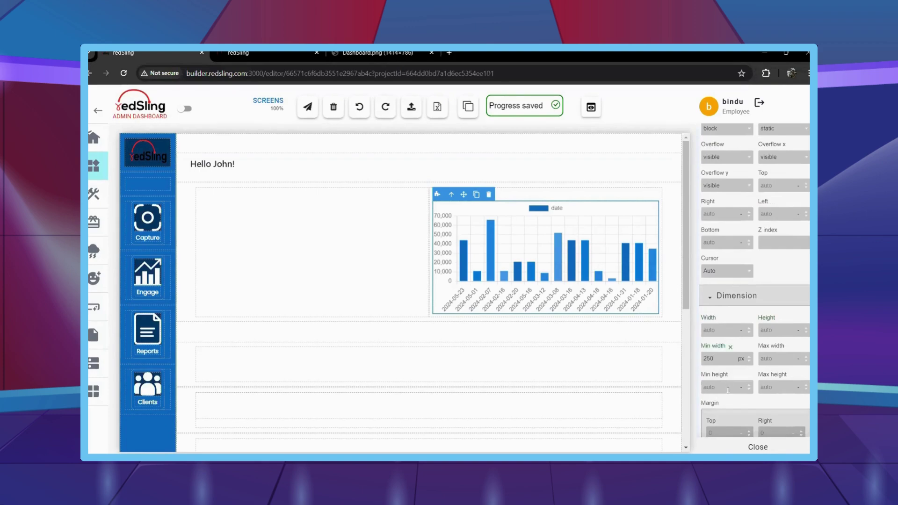
click(728, 391)
text(300)
key(Return)
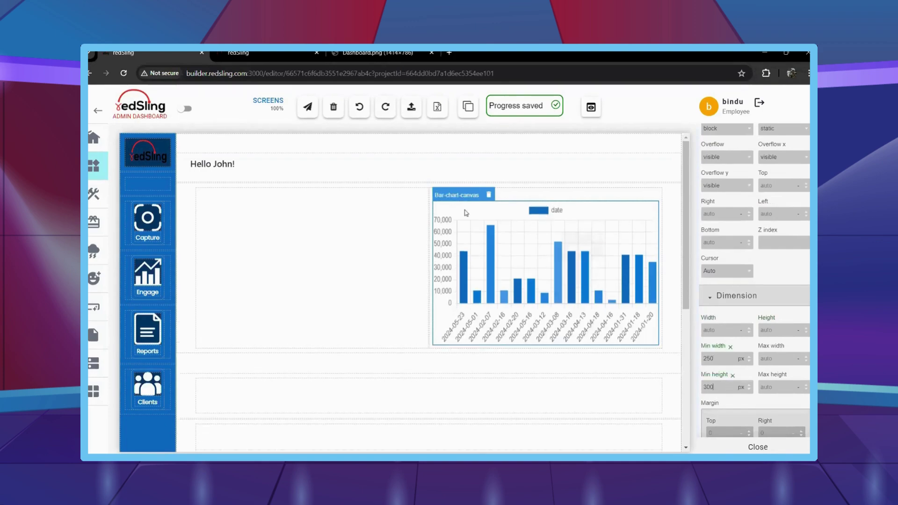
Select the chart's parent container and inspect its Decorations border and background styles.
click(452, 195)
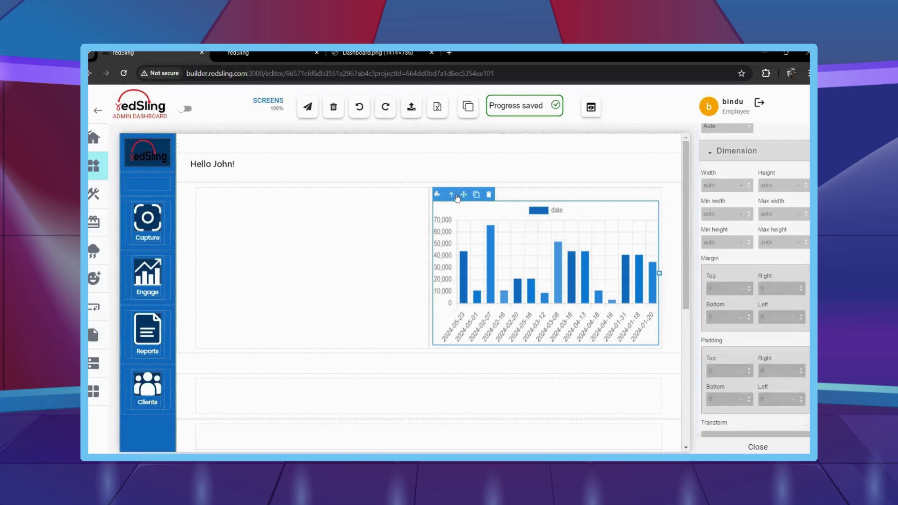
scroll(739, 290, down, 10)
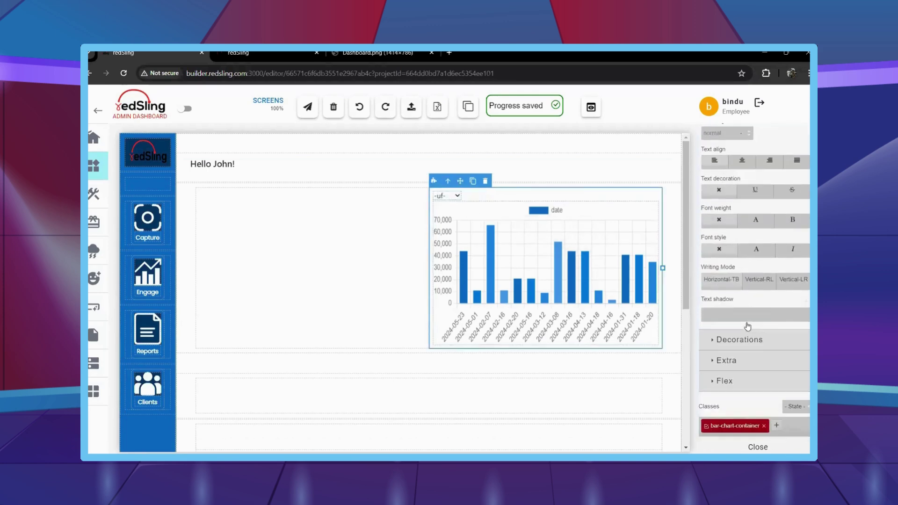
click(749, 339)
scroll(751, 349, down, 5)
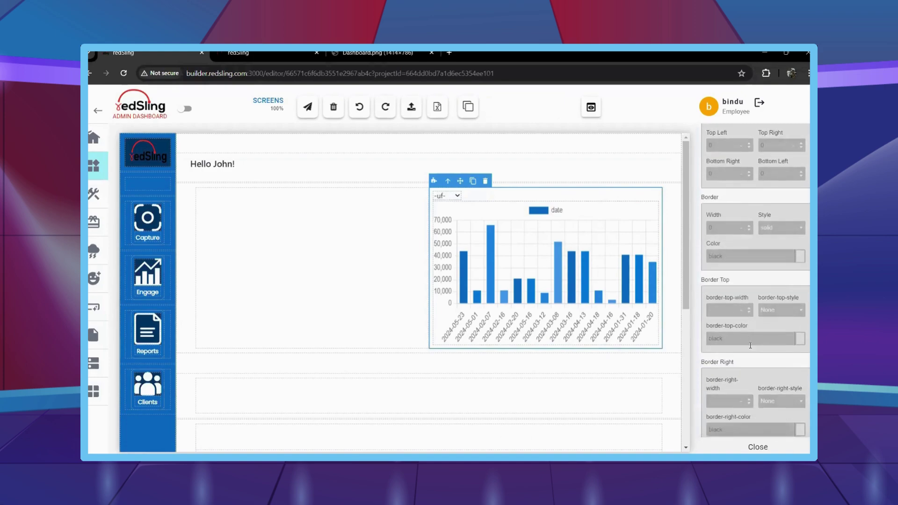
scroll(751, 356, down, 5)
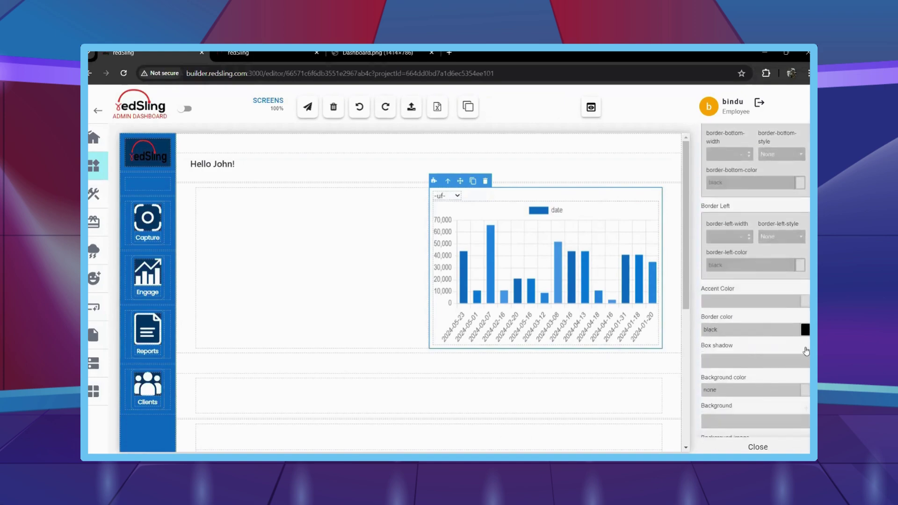
key(Escape)
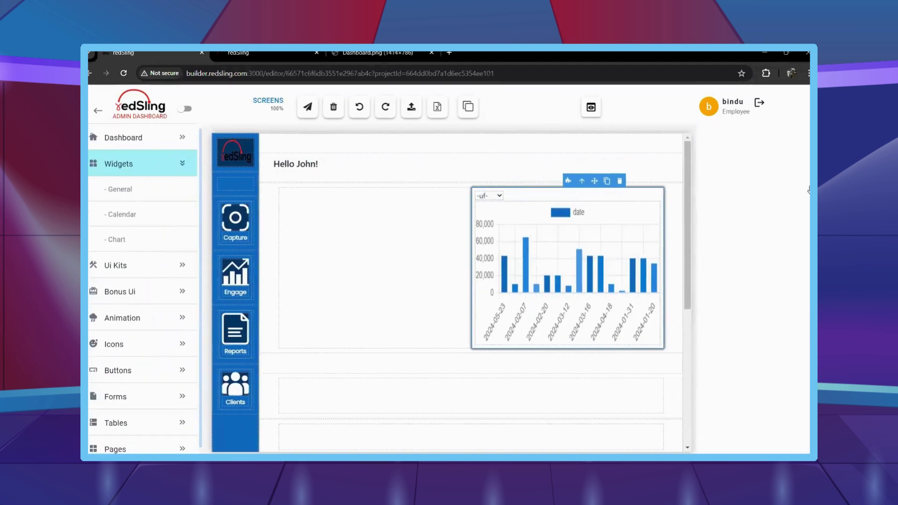
mouse_move(809, 190)
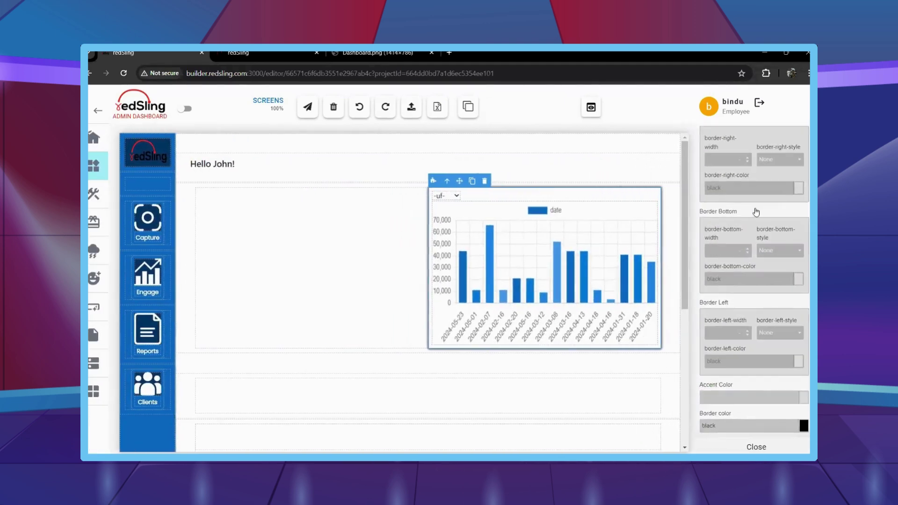
scroll(756, 212, up, 10)
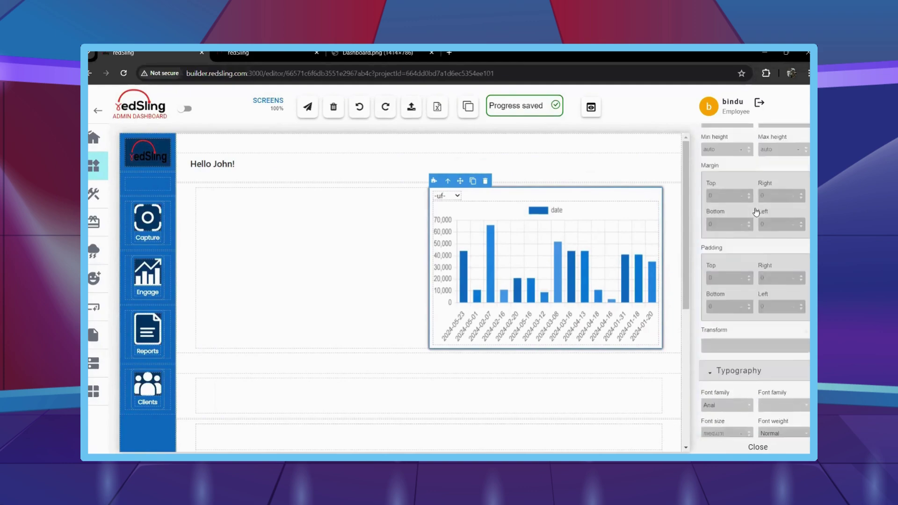
scroll(756, 212, up, 10)
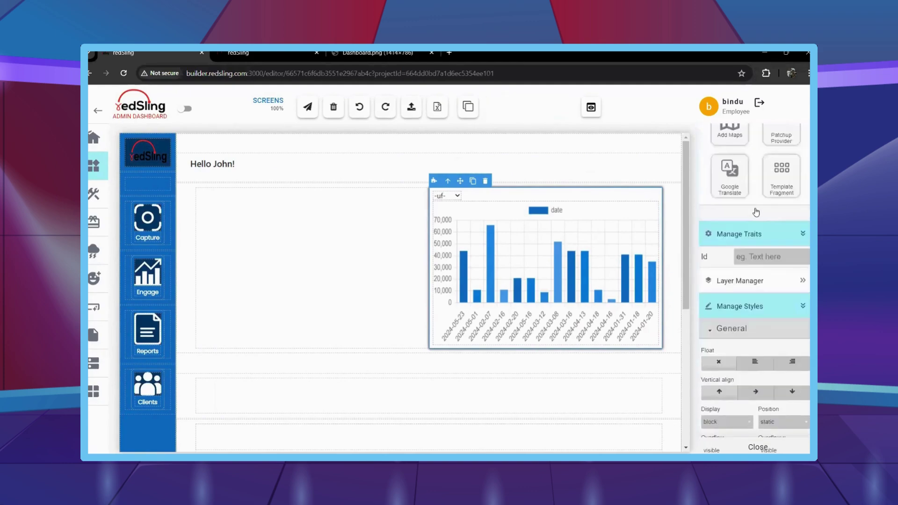
scroll(756, 212, up, 10)
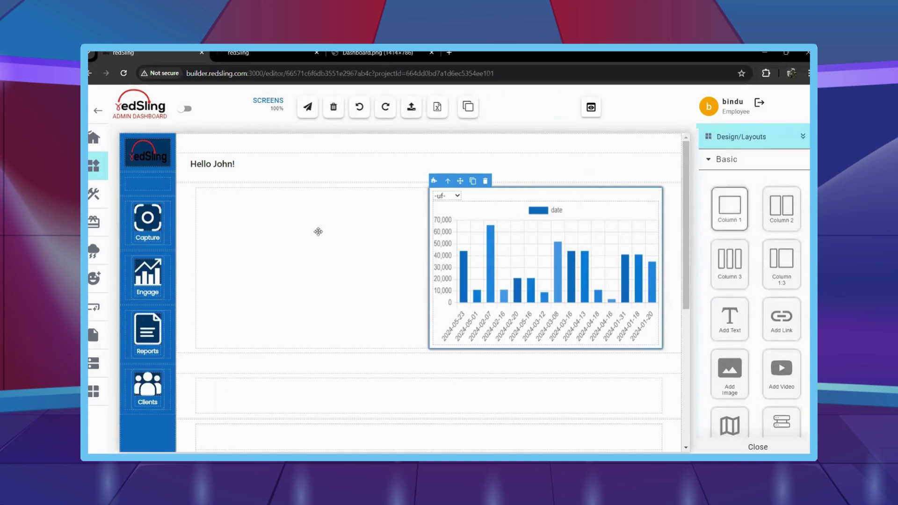
click(271, 234)
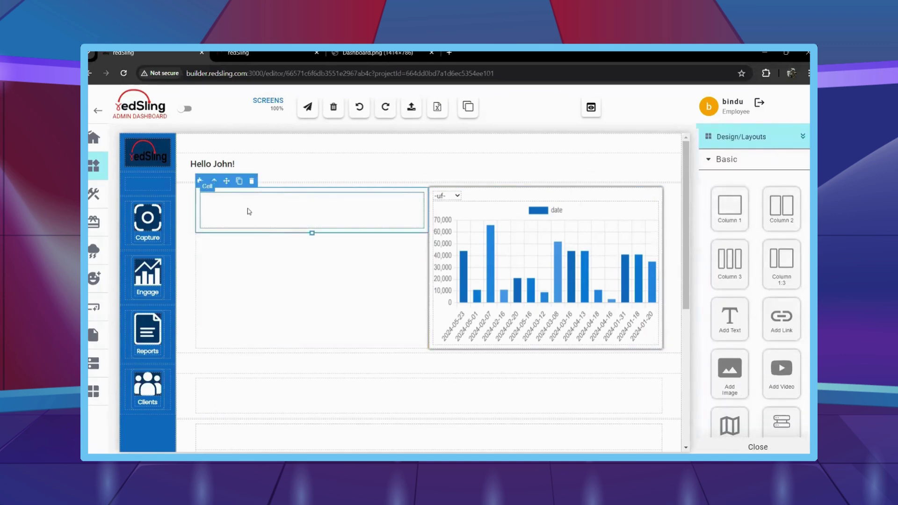
click(217, 53)
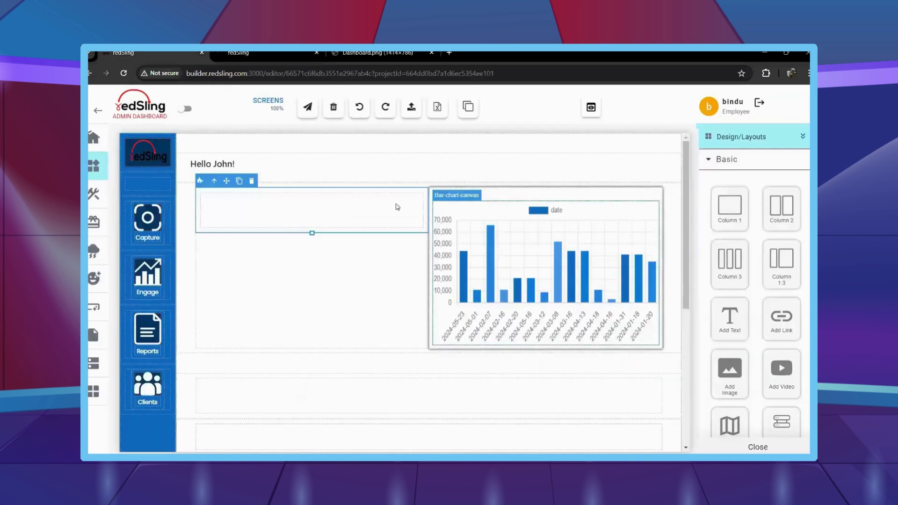
scroll(748, 312, down, 2)
Give the left box a 50% width with auto left and right margins to center it.
scroll(749, 311, down, 10)
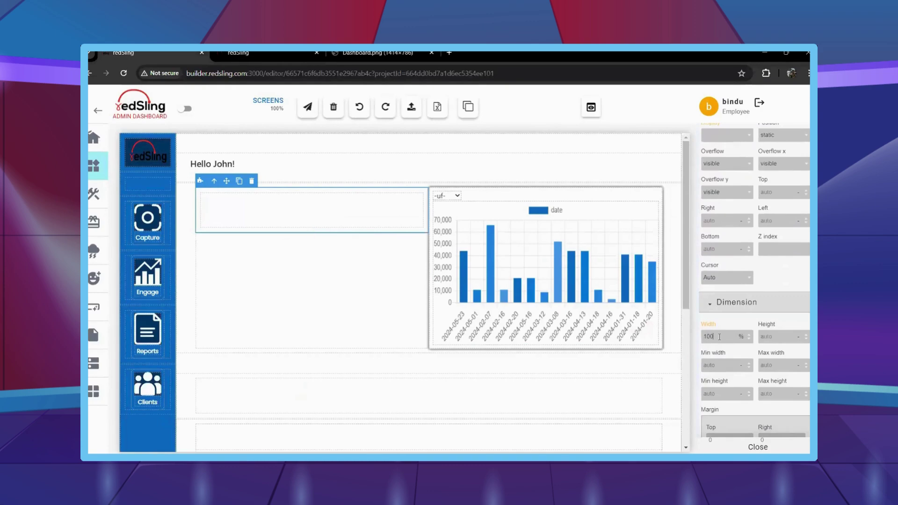
key(BackSpace)
key(BackSpace)
key(BackSpace)
text(50)
scroll(771, 388, down, 2)
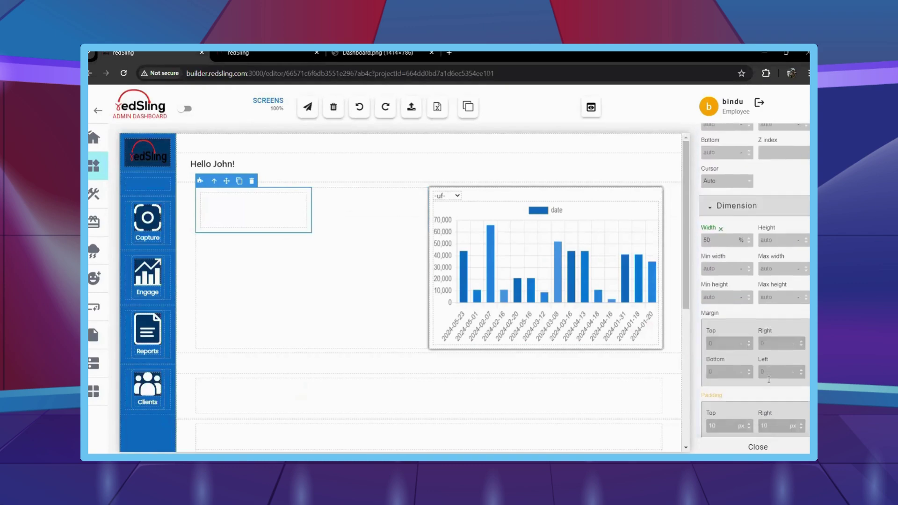
click(774, 344)
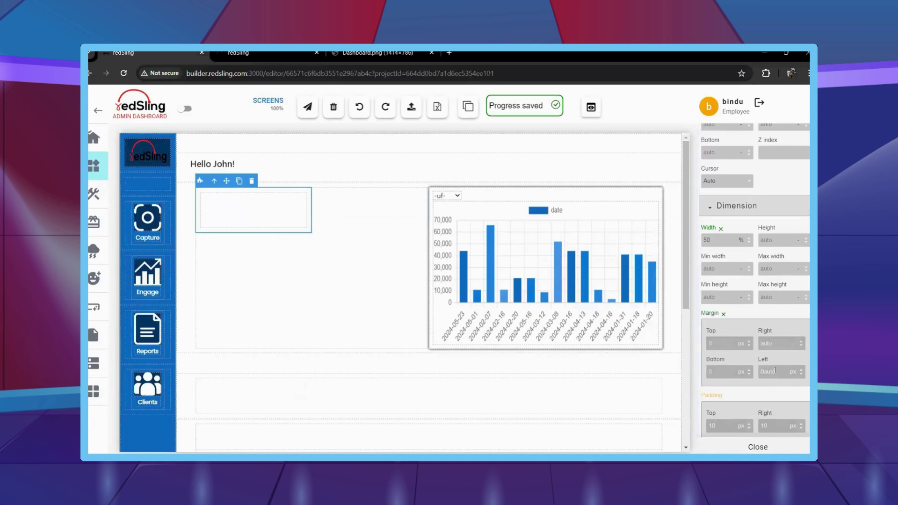
key(BackSpace)
scroll(733, 234, up, 10)
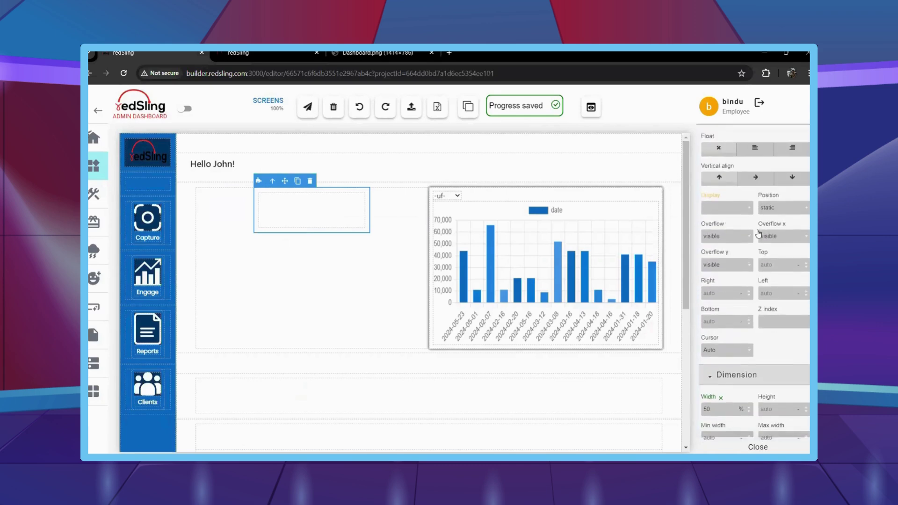
scroll(748, 210, up, 10)
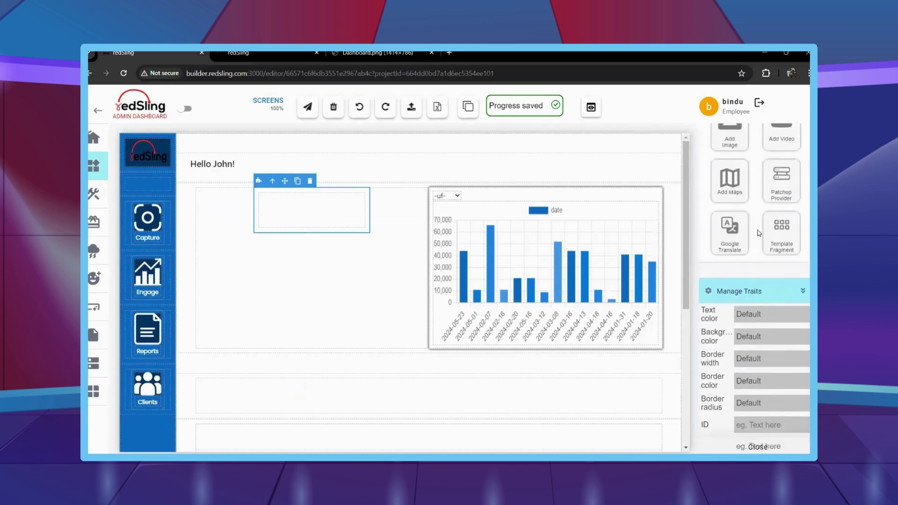
Add a column with an 'Invoice Total' text heading and a text element beneath it.
drag(733, 180, 315, 224)
drag(725, 259, 307, 241)
drag(731, 266, 302, 211)
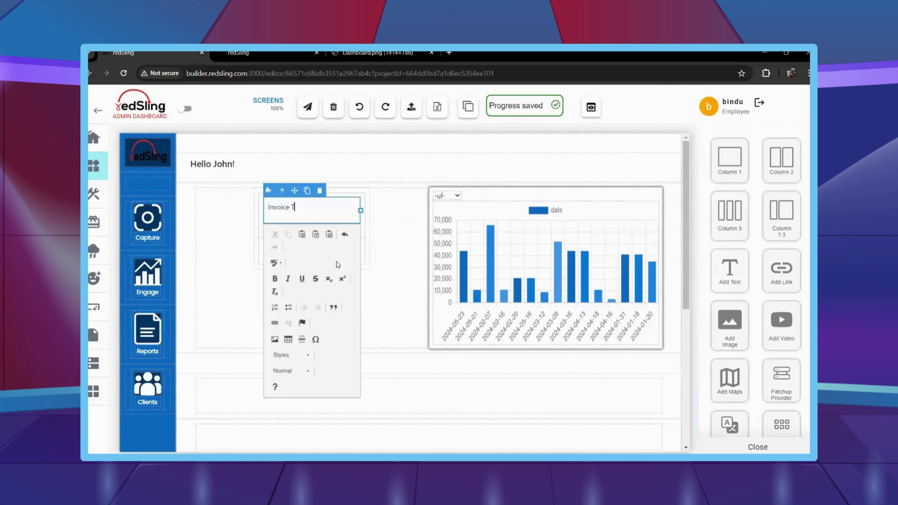
click(243, 284)
click(296, 255)
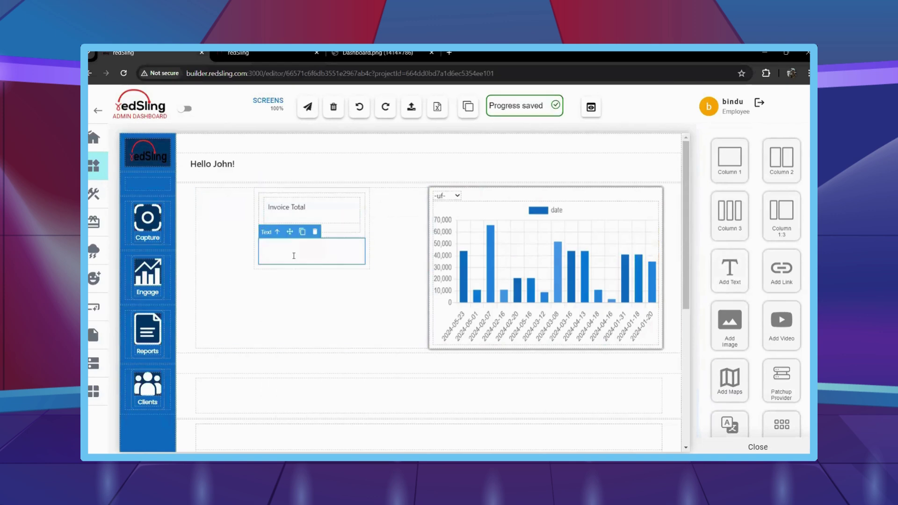
click(191, 303)
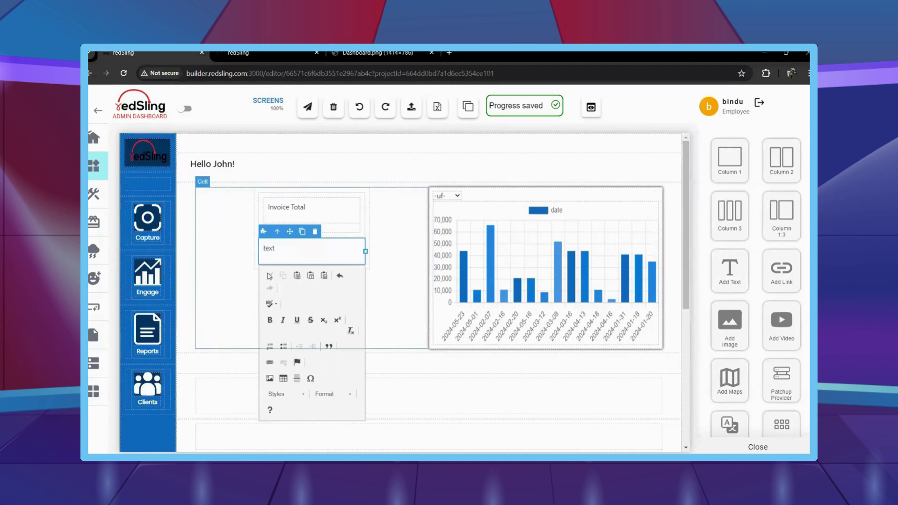
click(305, 224)
scroll(736, 284, down, 3)
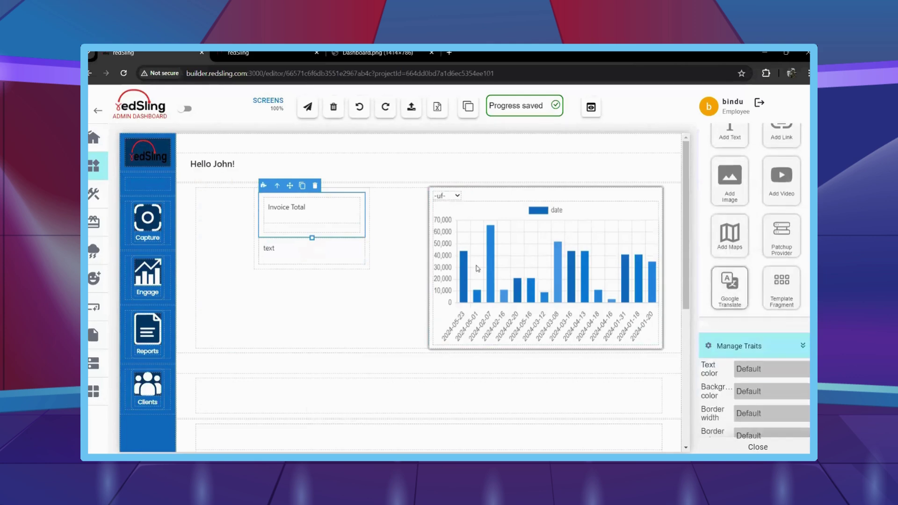
Style the Invoice Total heading as 18 px, semi-bold, white and centred.
click(325, 207)
scroll(765, 291, down, 3)
scroll(766, 291, down, 10)
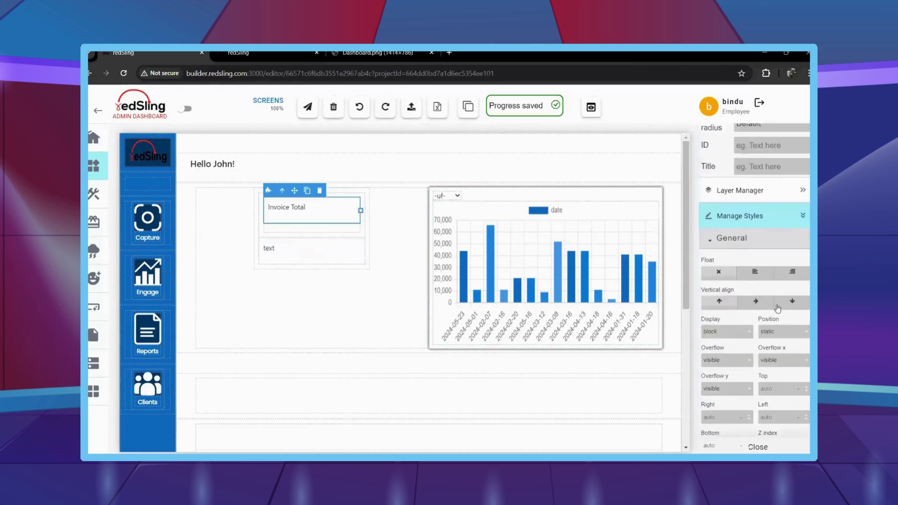
scroll(765, 332, down, 4)
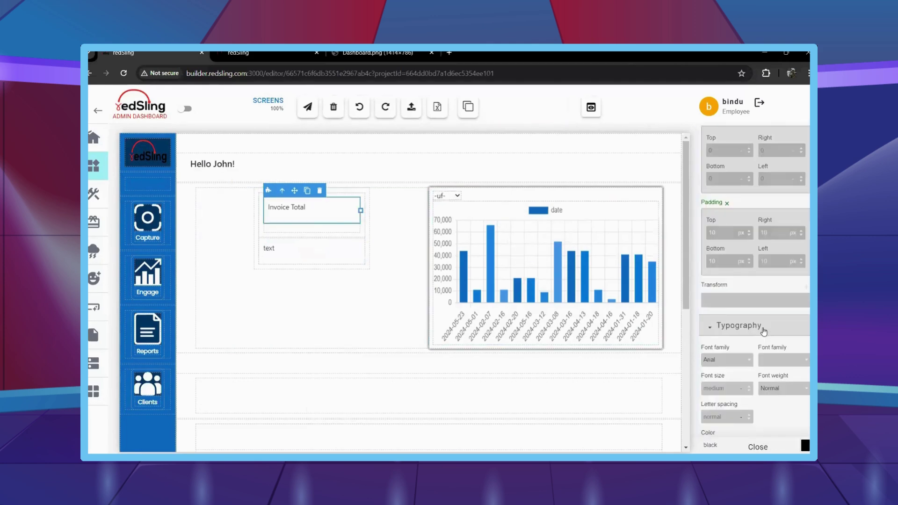
scroll(760, 384, down, 2)
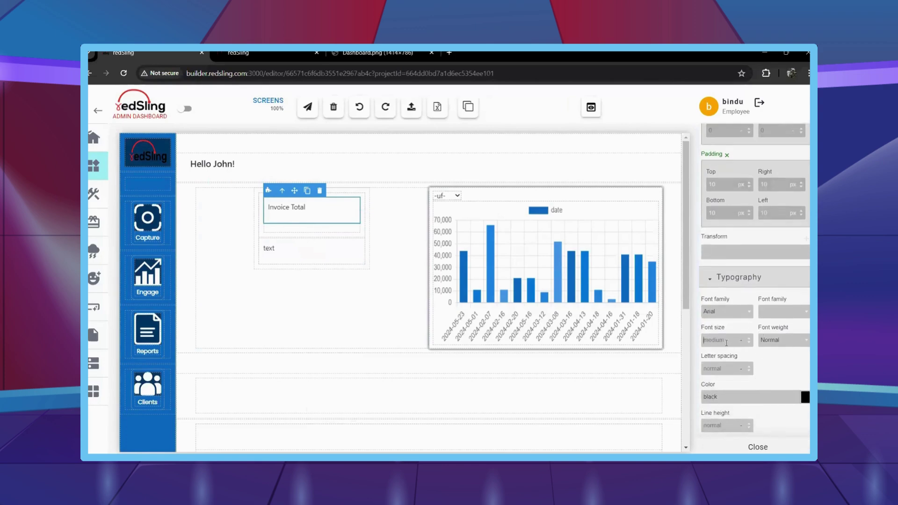
key(Return)
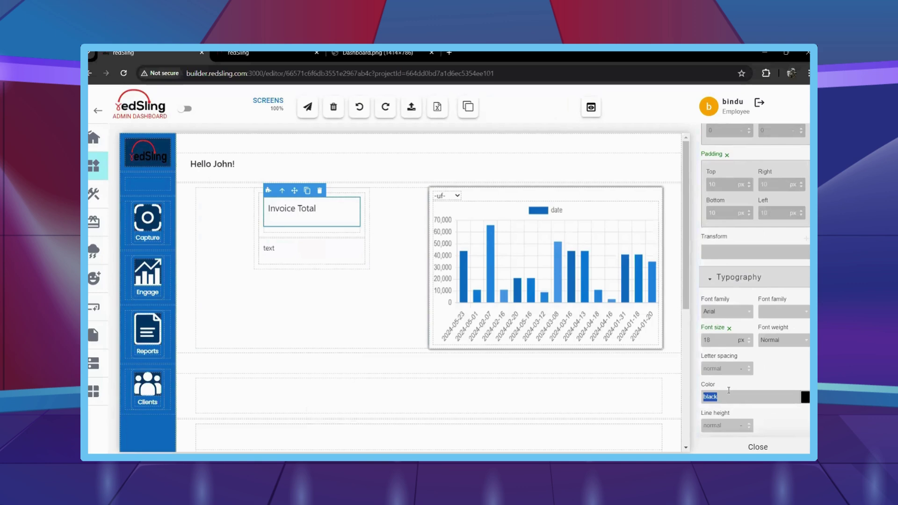
scroll(729, 390, down, 2)
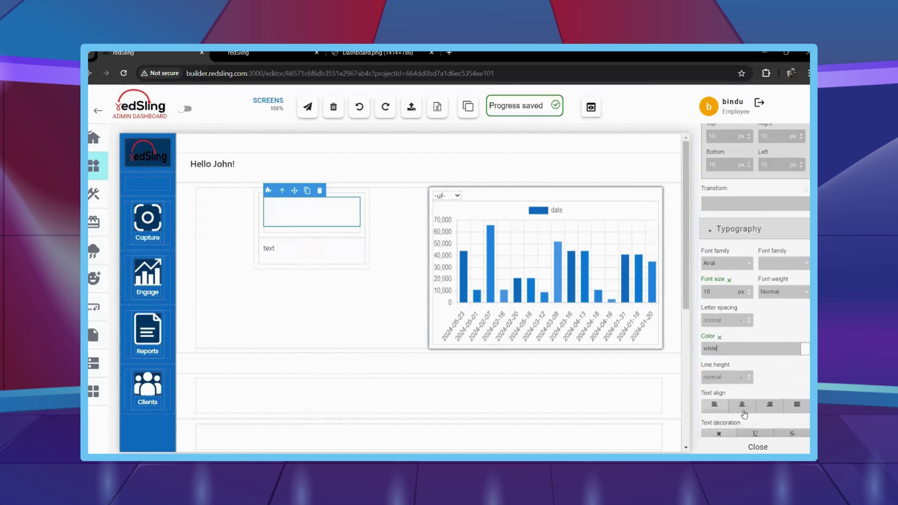
click(789, 292)
click(781, 342)
click(287, 238)
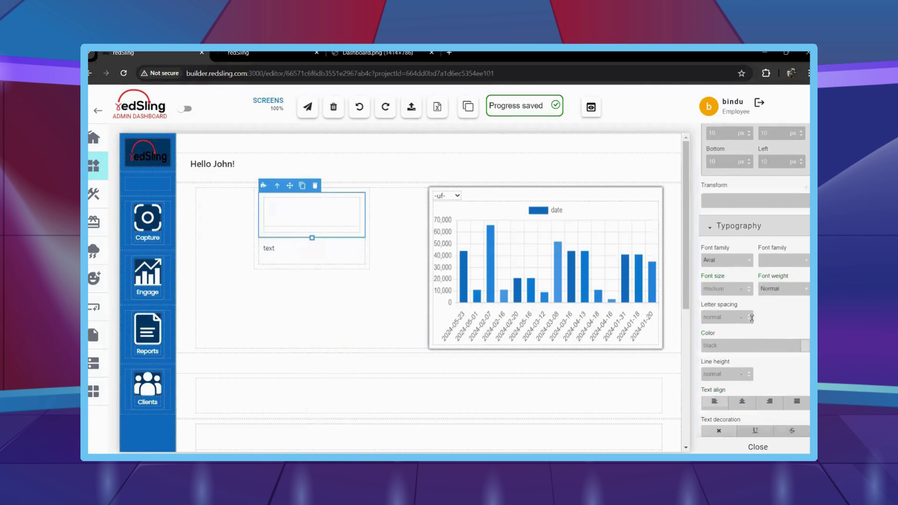
Give the whole Invoice Total card a 22 px border radius.
scroll(711, 258, down, 5)
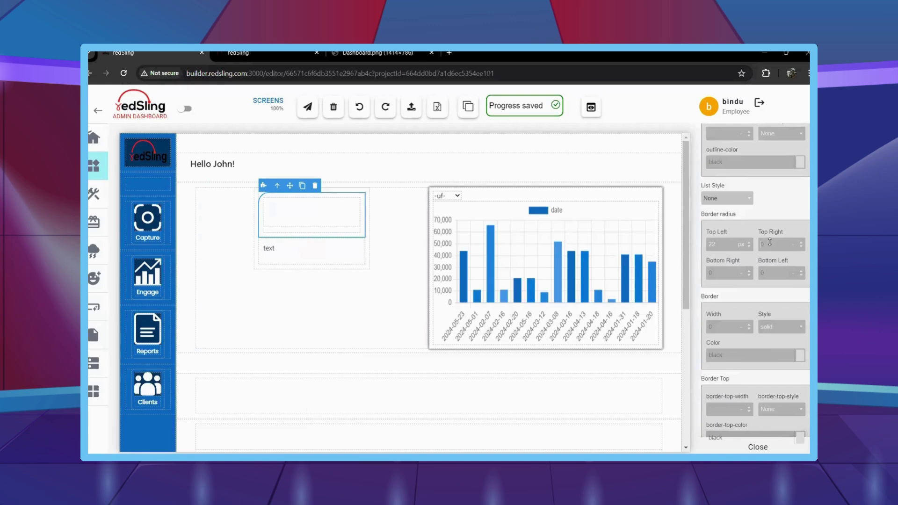
click(308, 247)
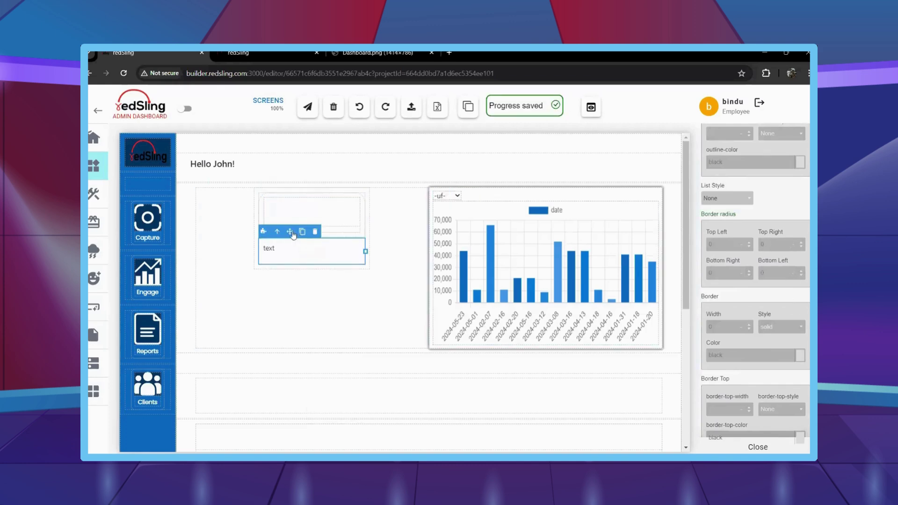
click(277, 232)
click(727, 244)
text(22)
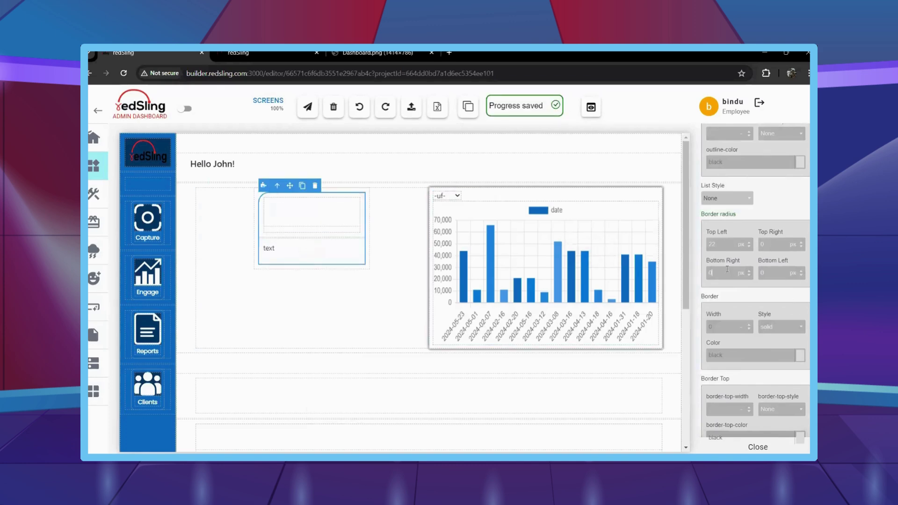
Fill the heading area's background with the main blue #116cbf instead of the whole card.
scroll(754, 327, down, 10)
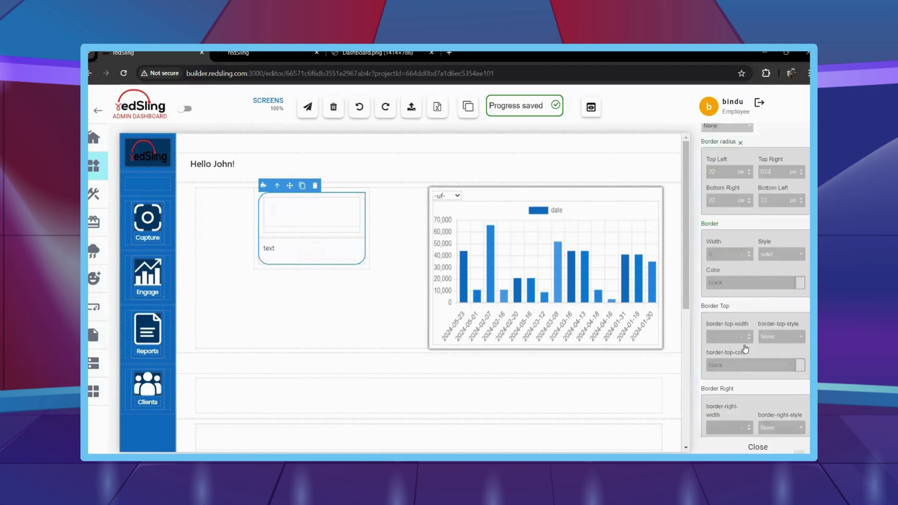
scroll(740, 348, down, 2)
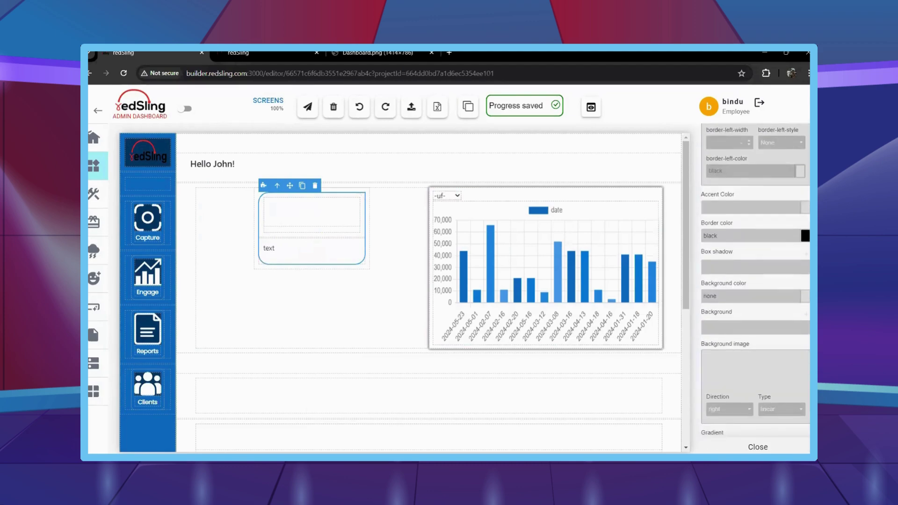
key(alt+Tab)
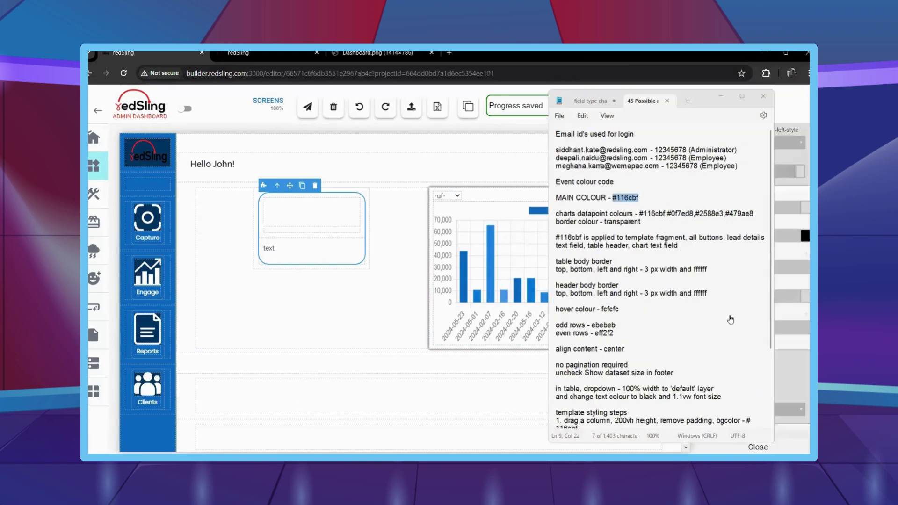
key(alt+Tab)
text(#116cbf)
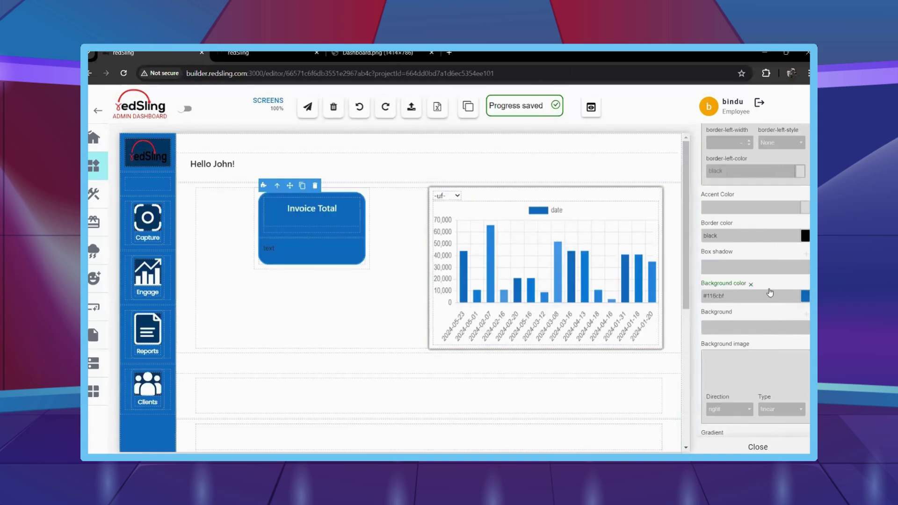
click(751, 284)
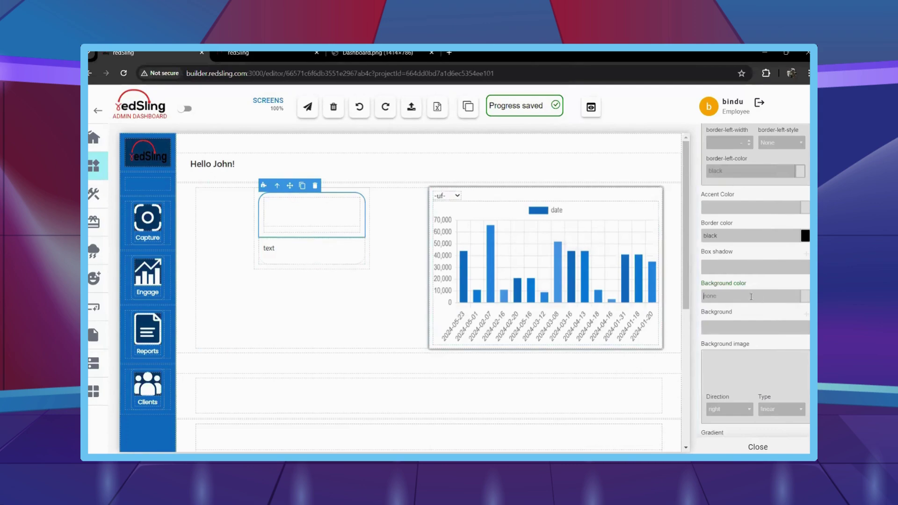
text(#116cbf)
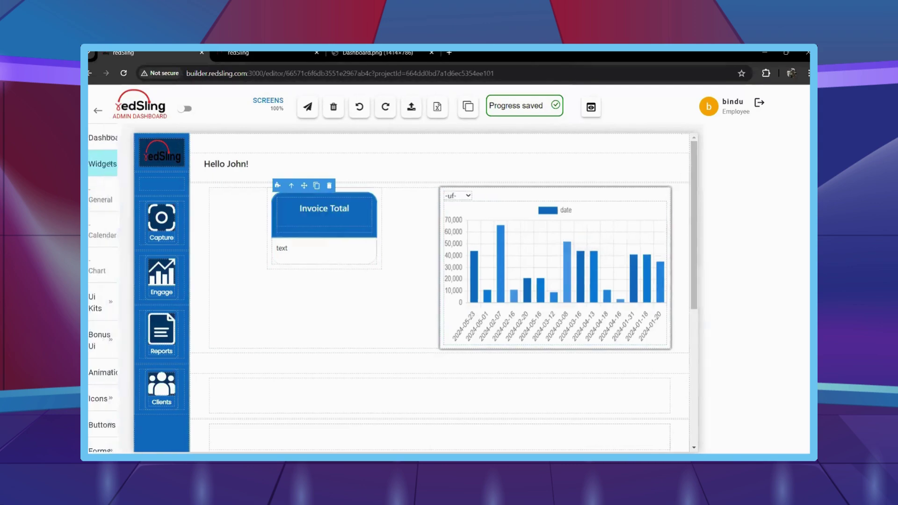
Select the cell that holds the Invoice Total card.
click(124, 398)
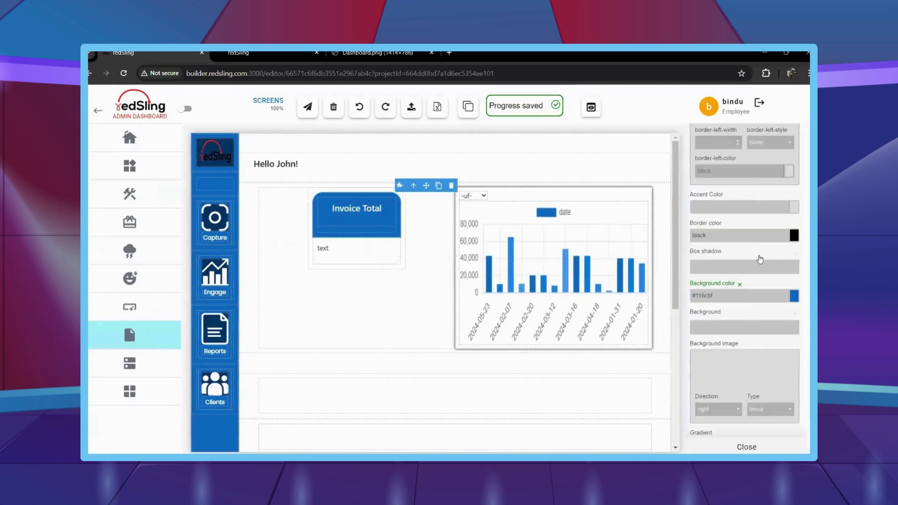
scroll(760, 255, up, 5)
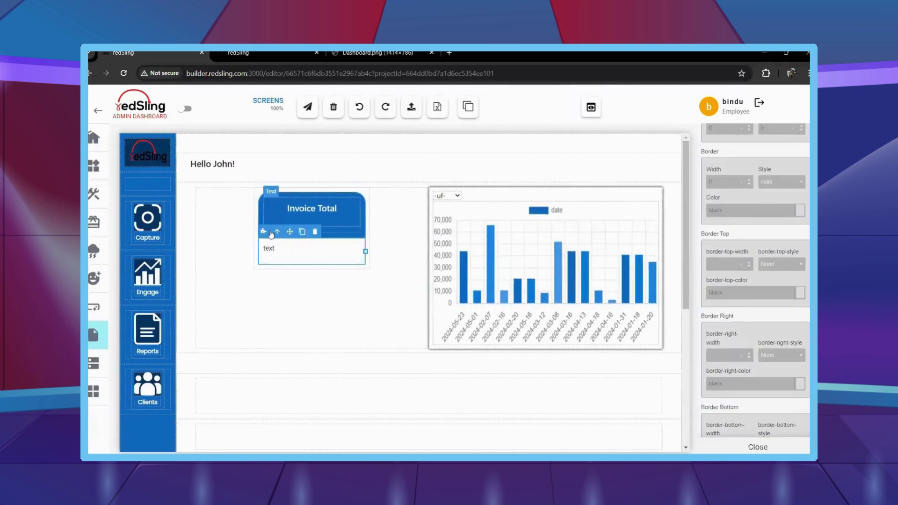
scroll(714, 283, down, 6)
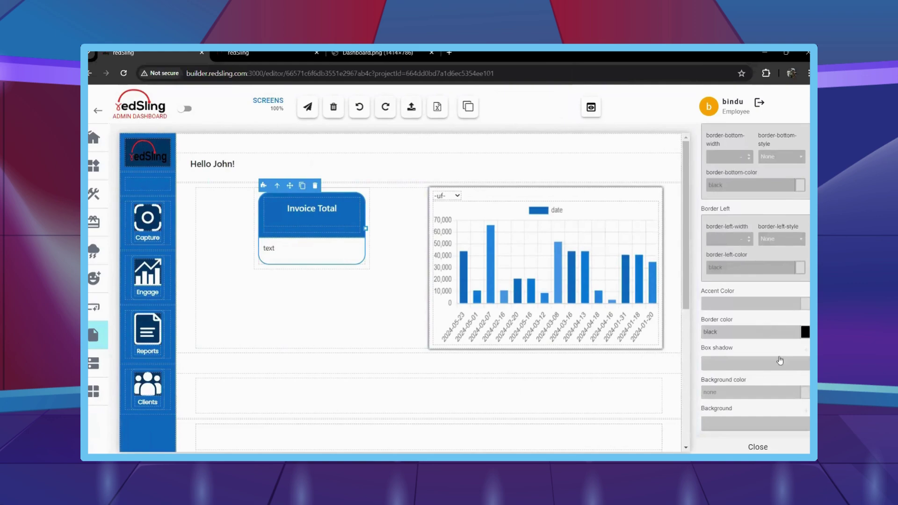
click(336, 304)
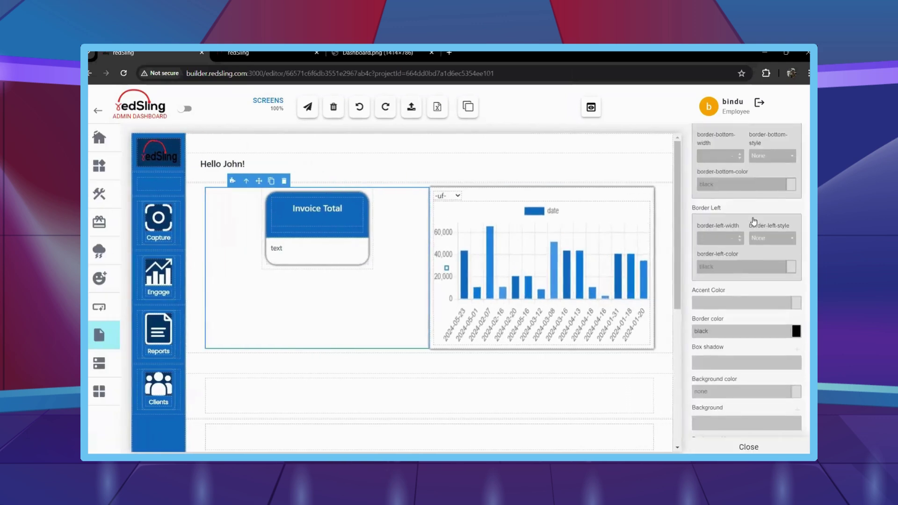
scroll(754, 221, up, 8)
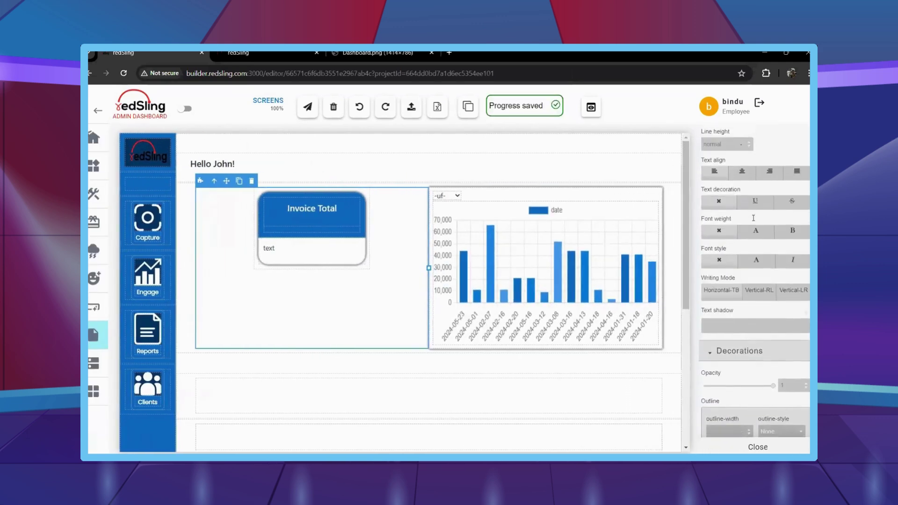
scroll(753, 218, up, 10)
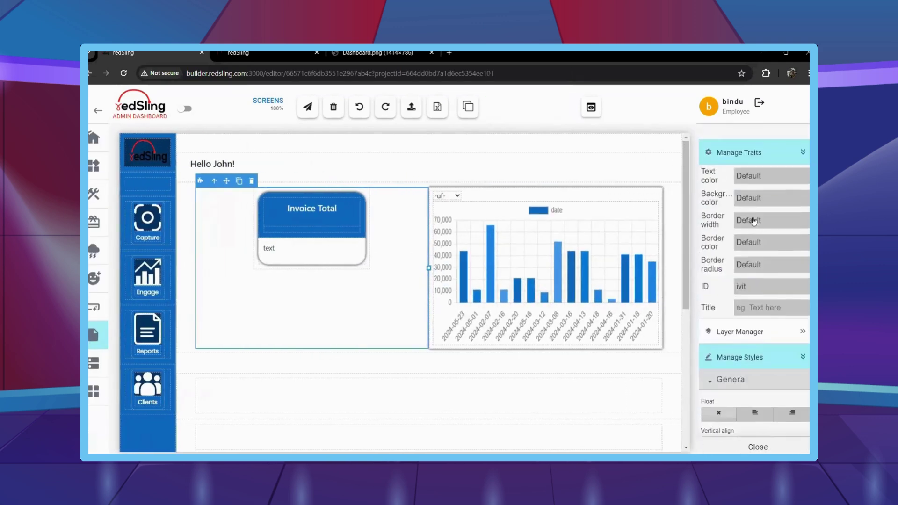
scroll(754, 221, up, 10)
Drop a Form Dropdown List under the Invoice Total heading, hide its label and set width to 100%.
drag(730, 224, 304, 237)
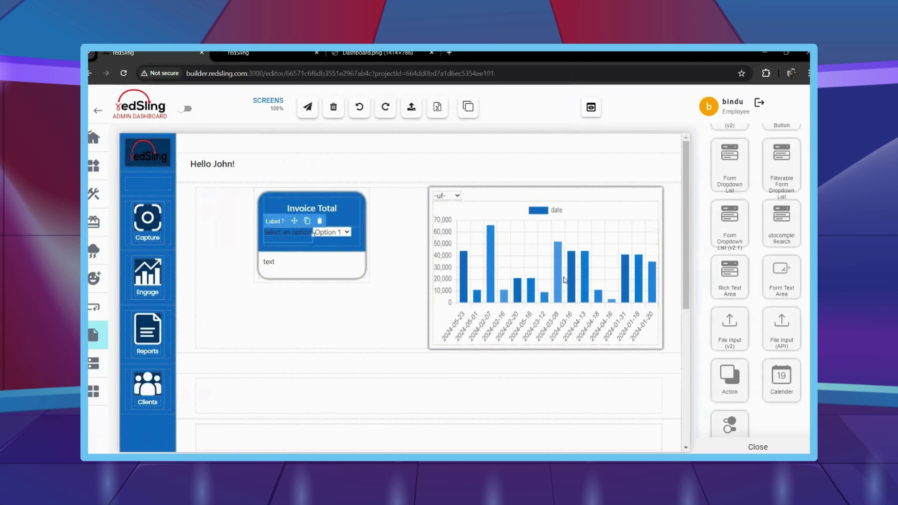
scroll(748, 281, down, 5)
click(727, 292)
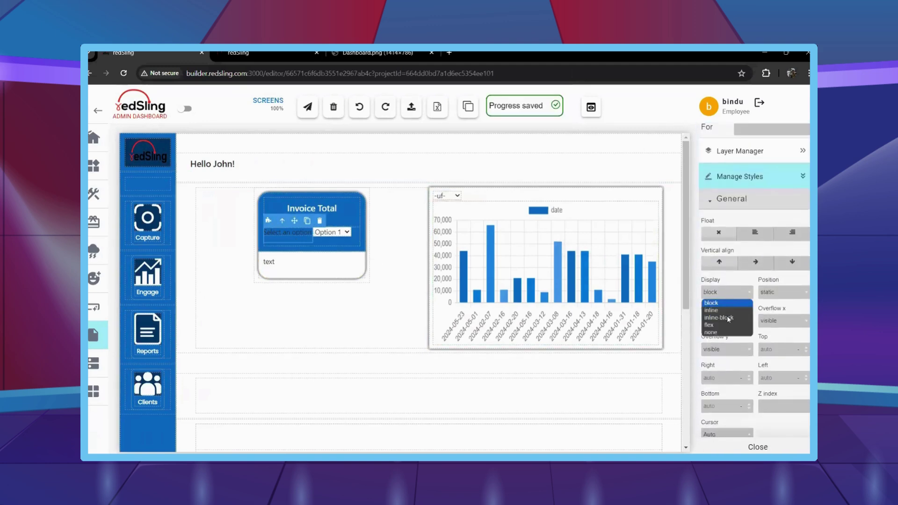
click(716, 332)
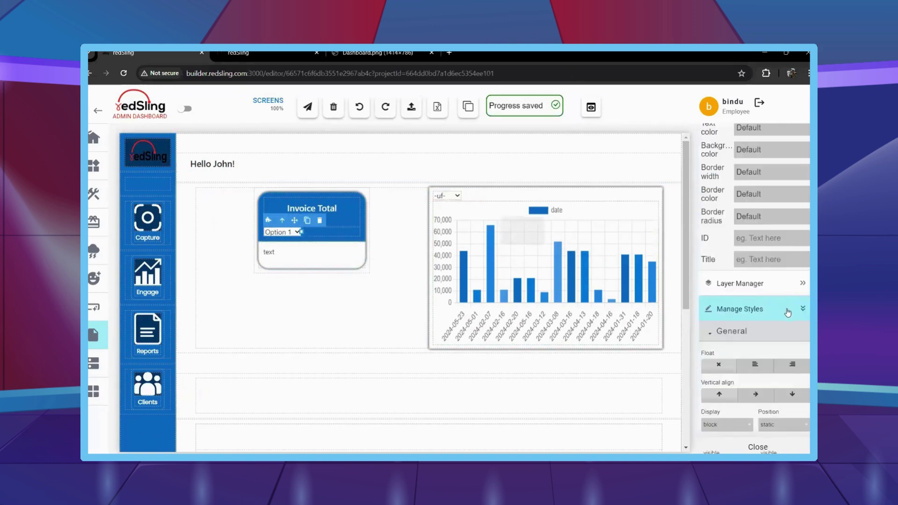
scroll(788, 312, down, 6)
click(716, 336)
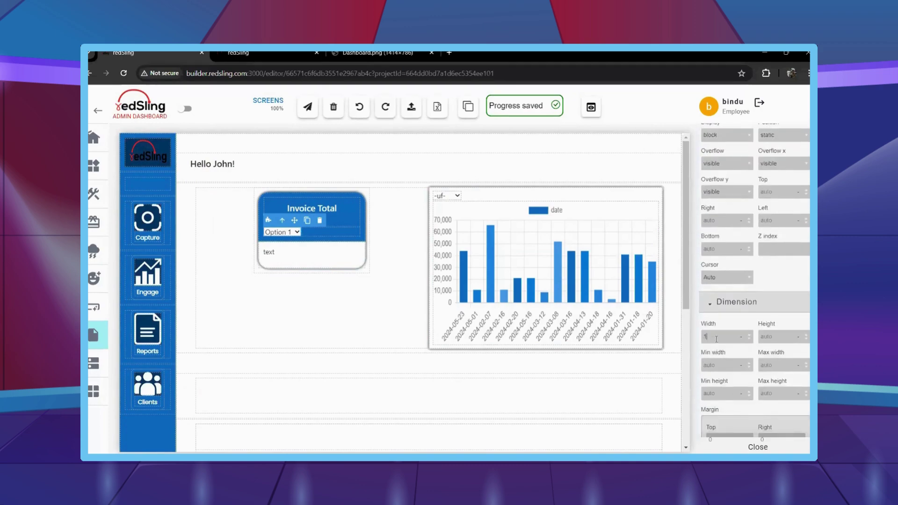
text(100)
key(Return)
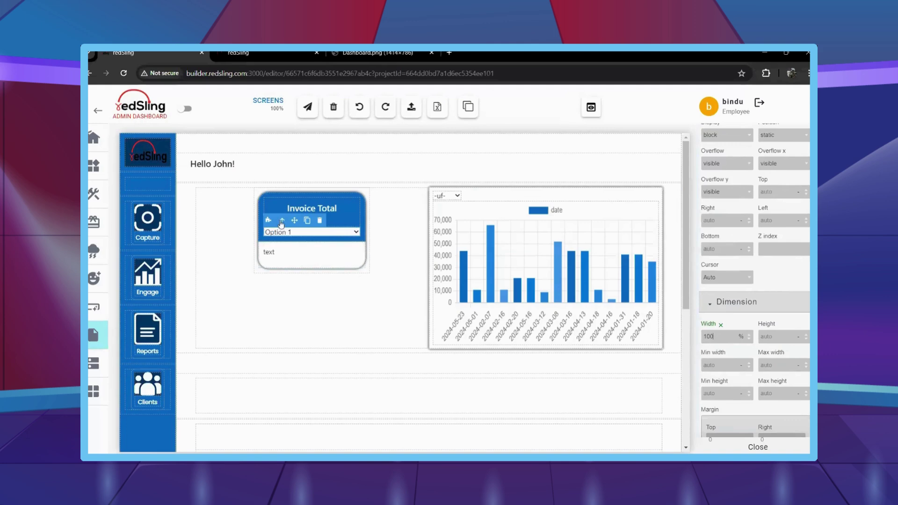
Set the dropdown's options manually to Q1, Q2, Q3 and Q4.
scroll(789, 233, up, 12)
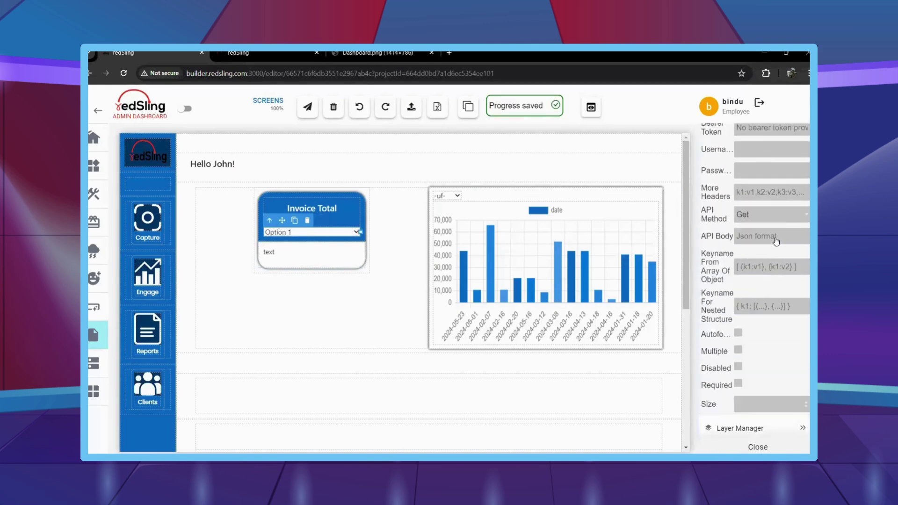
scroll(776, 239, up, 3)
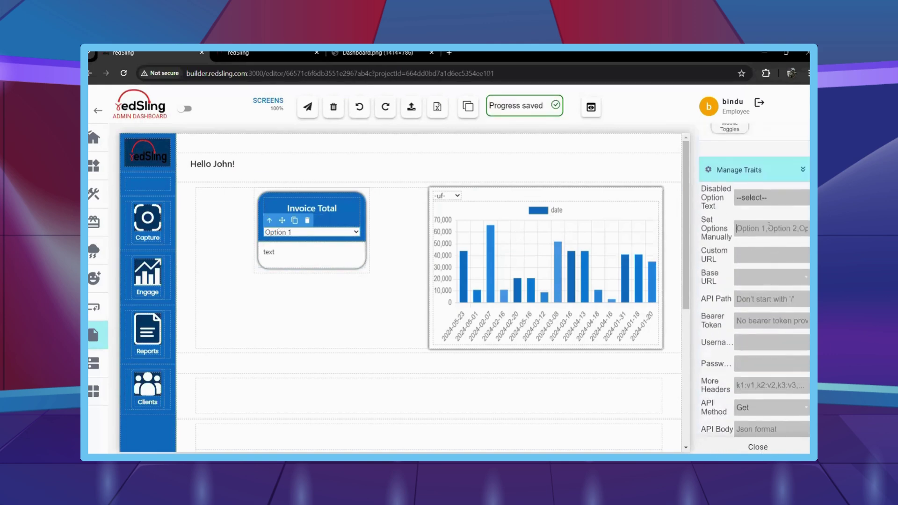
text(Q1,Q2,Q3,Q4)
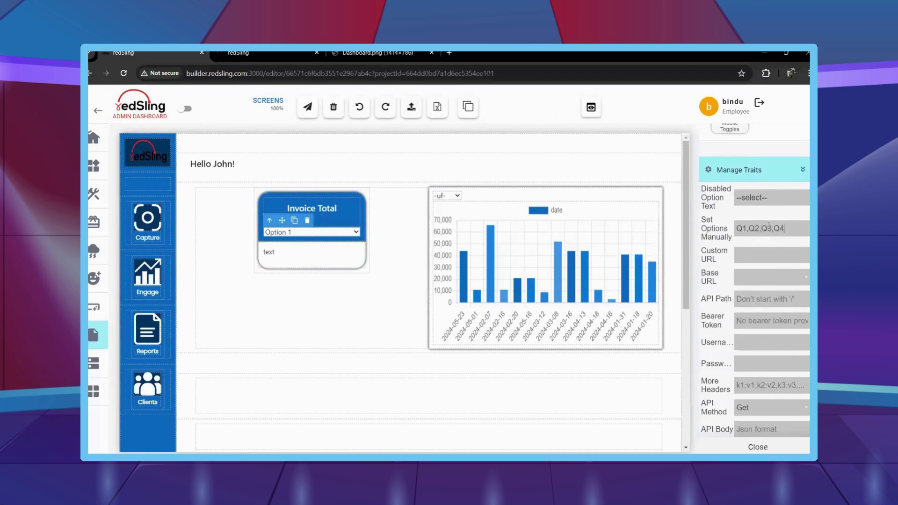
mouse_move(96, 328)
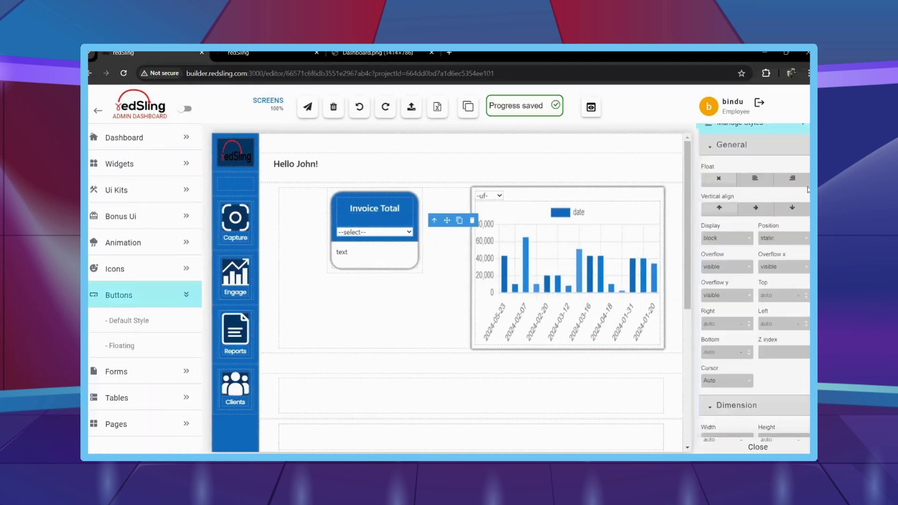
scroll(773, 243, up, 10)
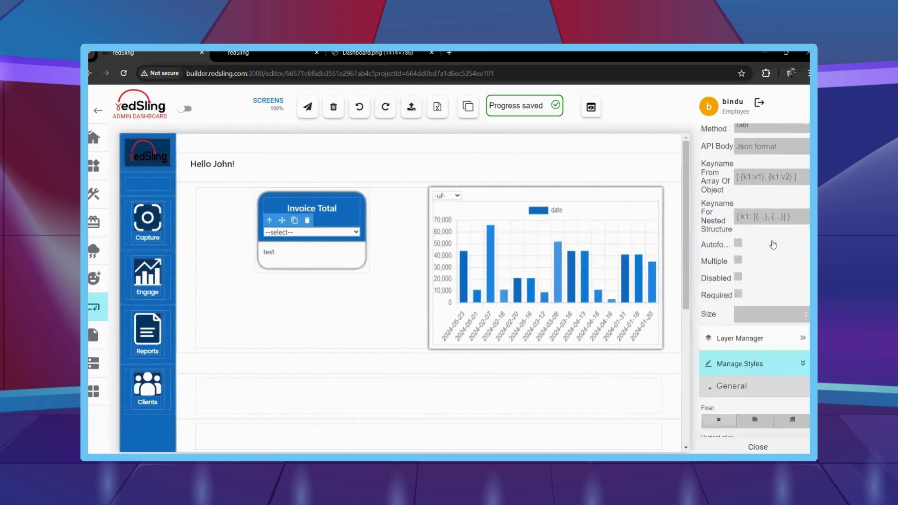
scroll(773, 241, up, 10)
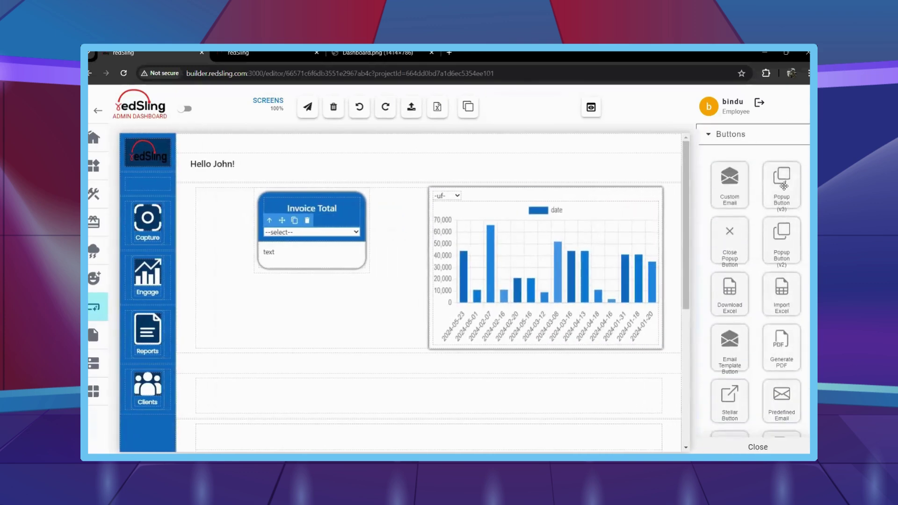
Add a Popup Button (v3) into the row below the dropdown.
drag(782, 185, 608, 397)
scroll(742, 351, down, 5)
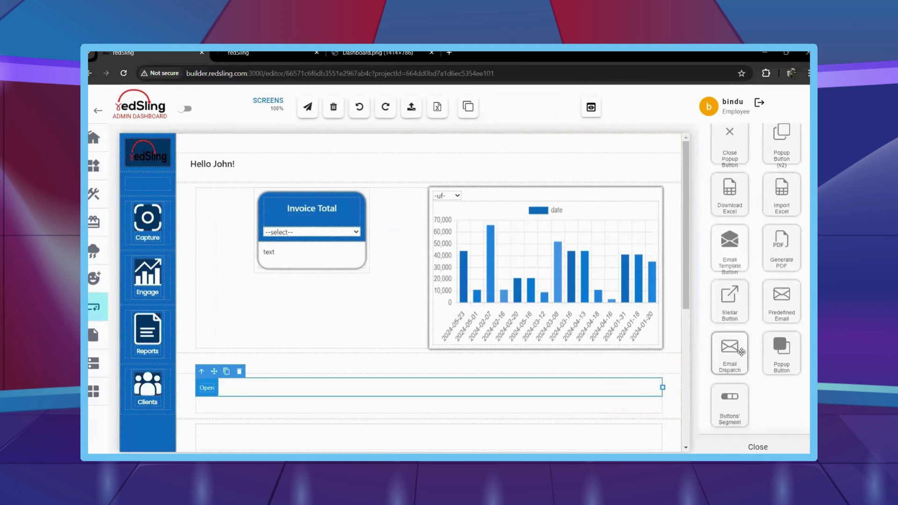
scroll(742, 357, up, 2)
Float the Open button right, select its layer and set its width to 150 px.
scroll(739, 353, down, 2)
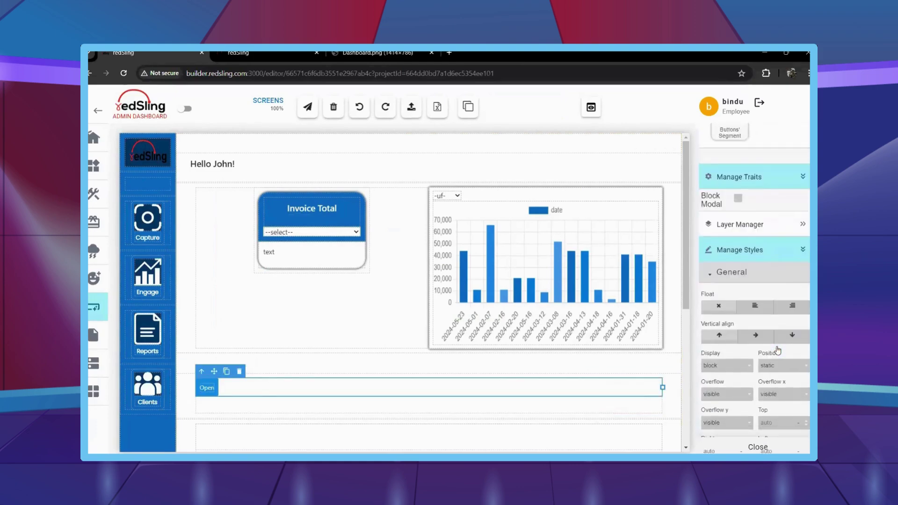
click(790, 309)
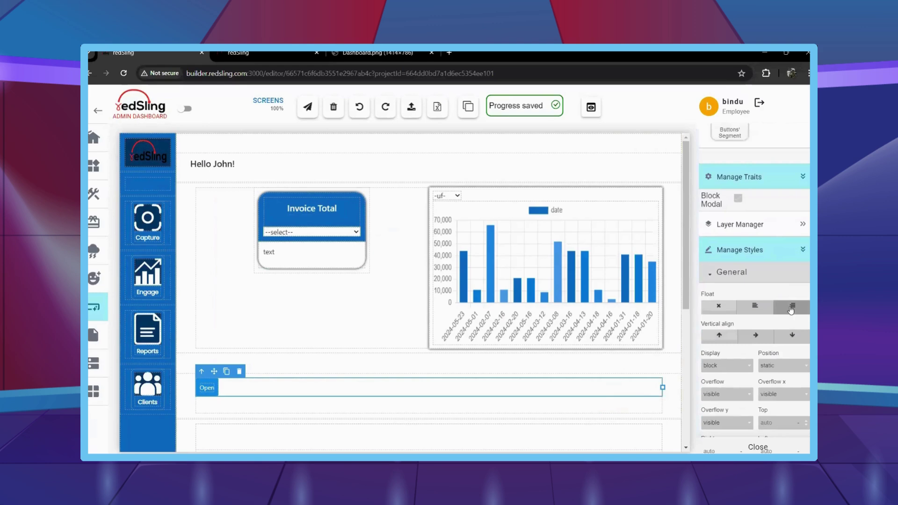
click(762, 229)
click(758, 370)
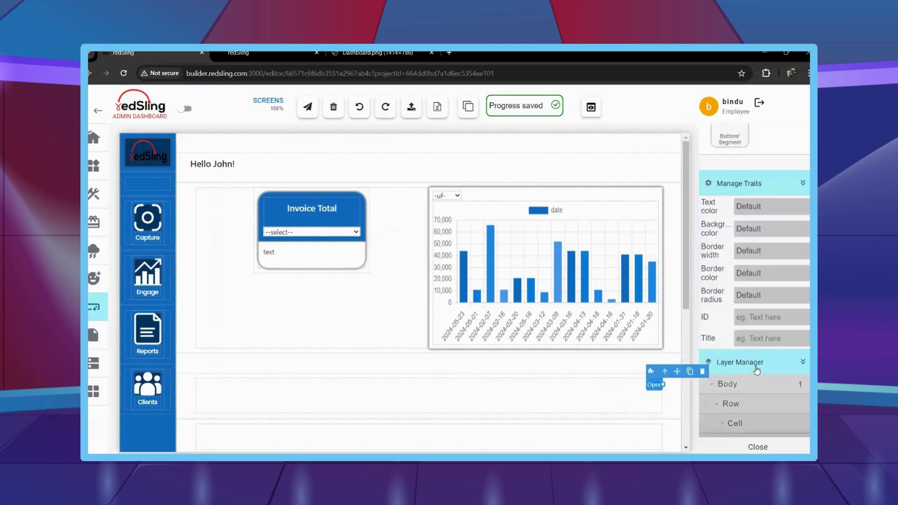
scroll(758, 370, down, 6)
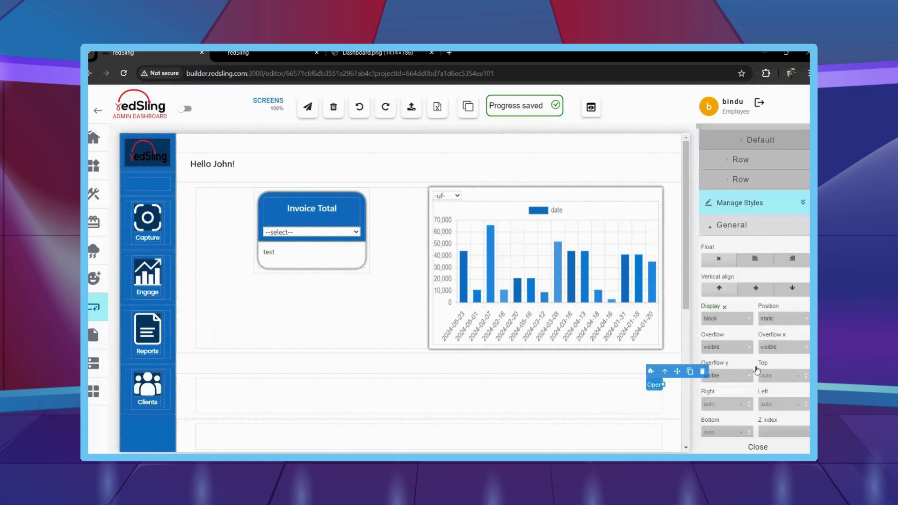
scroll(744, 355, down, 4)
click(723, 323)
text(150)
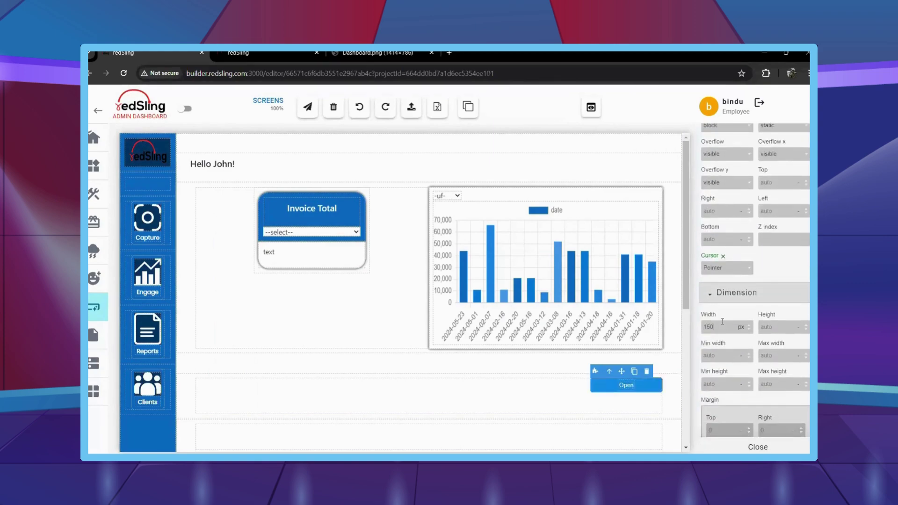
Round the button's corners to 22, give it a #116cbf background, and start relabelling it 'Add Contact'.
scroll(725, 336, down, 4)
scroll(727, 347, down, 10)
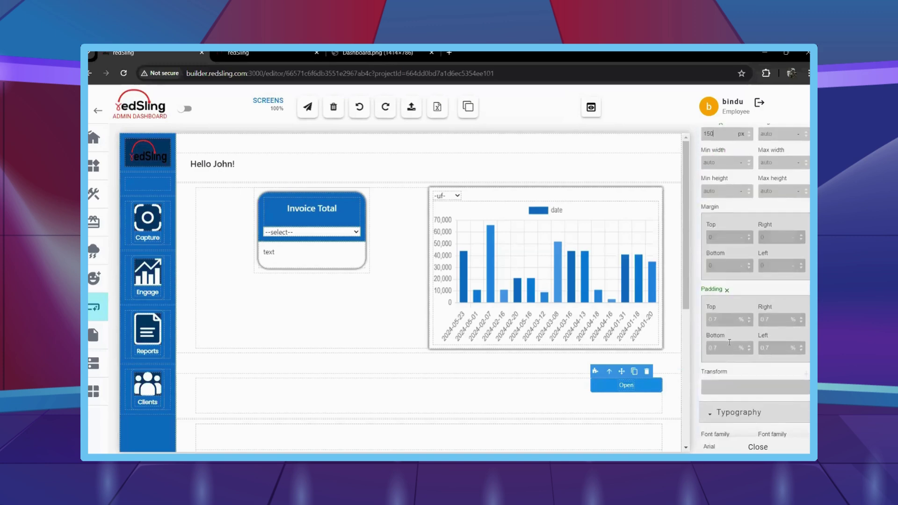
scroll(730, 342, down, 1)
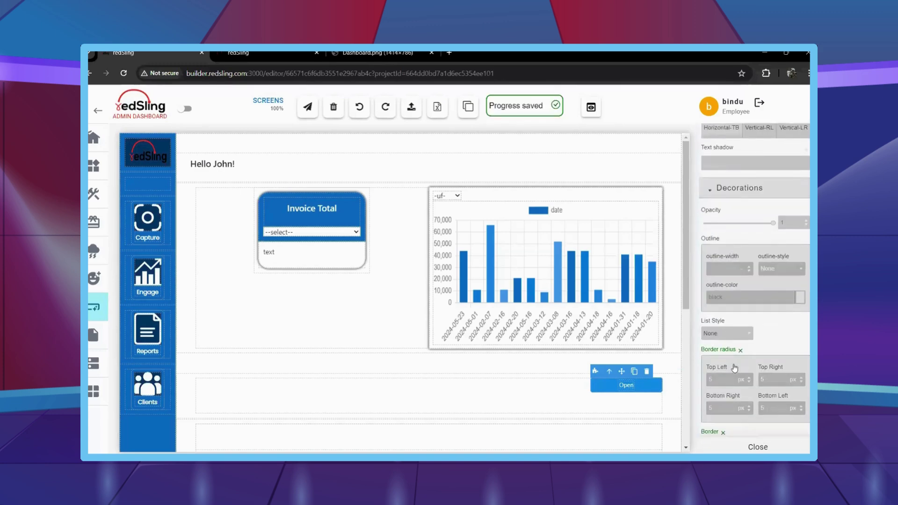
double_click(725, 379)
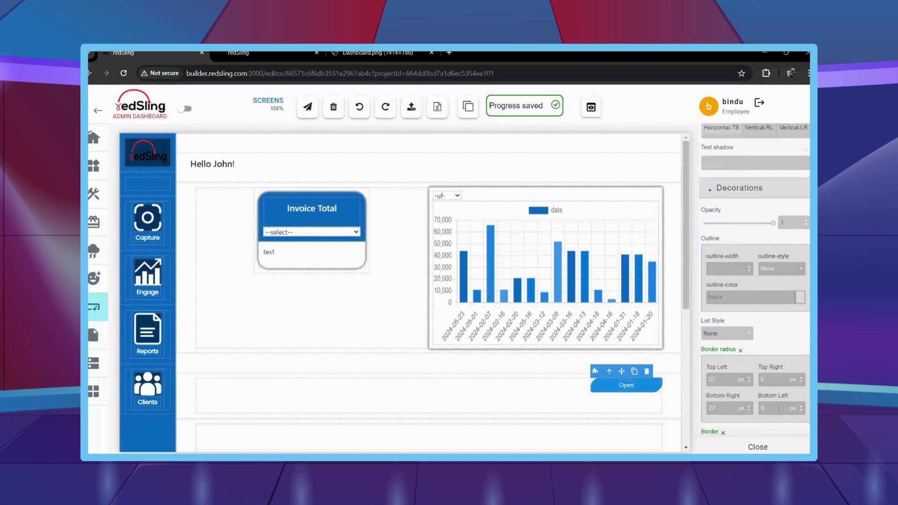
scroll(752, 374, down, 5)
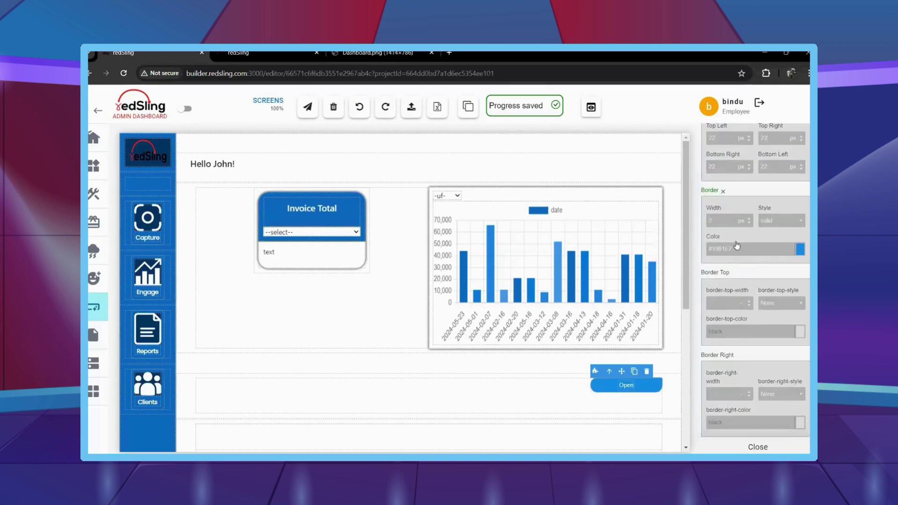
scroll(744, 328, down, 9)
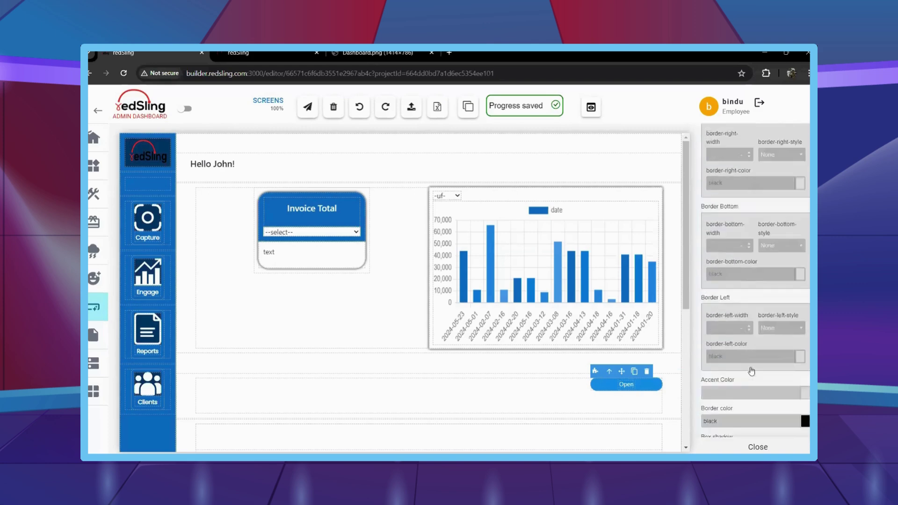
text(#116cbf)
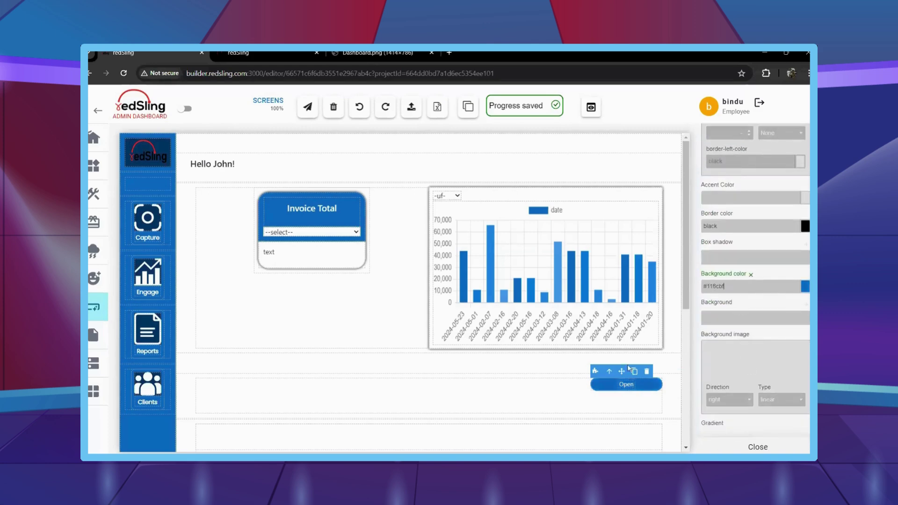
double_click(627, 384)
text(Ad)
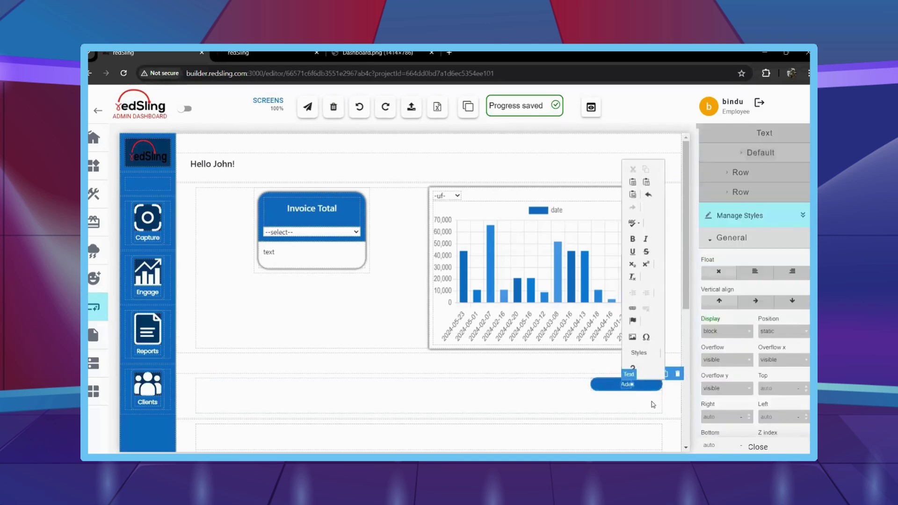
text(d Contact)
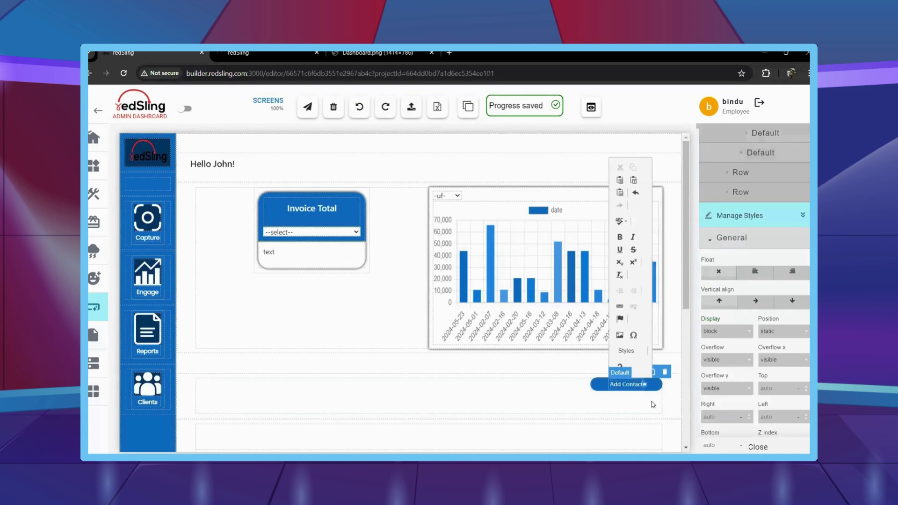
Finish the 'Add Contact' label and set the button's row height to auto, then collapse Layer Manager.
click(605, 400)
click(599, 387)
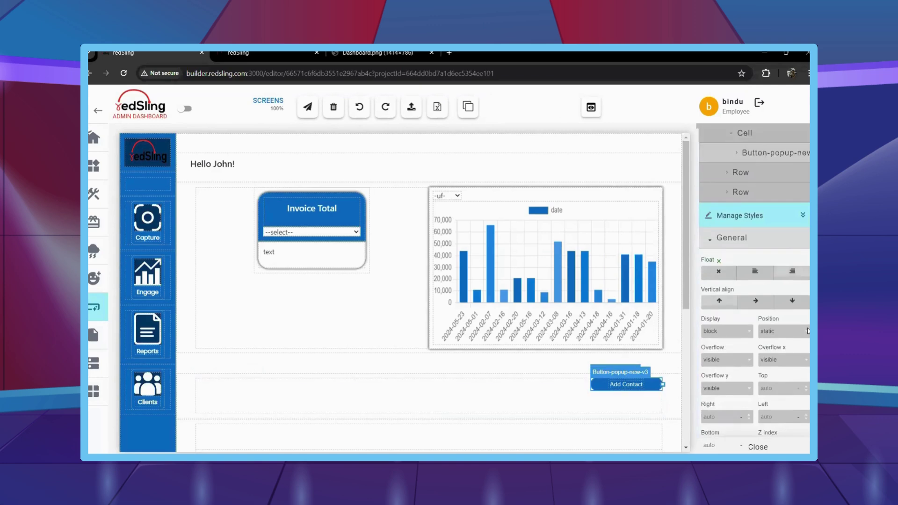
click(611, 397)
scroll(794, 318, down, 4)
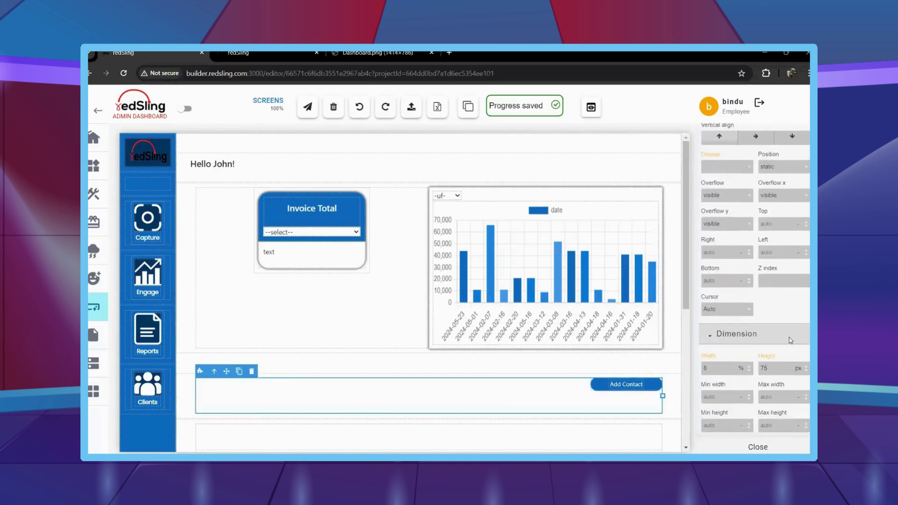
key(Return)
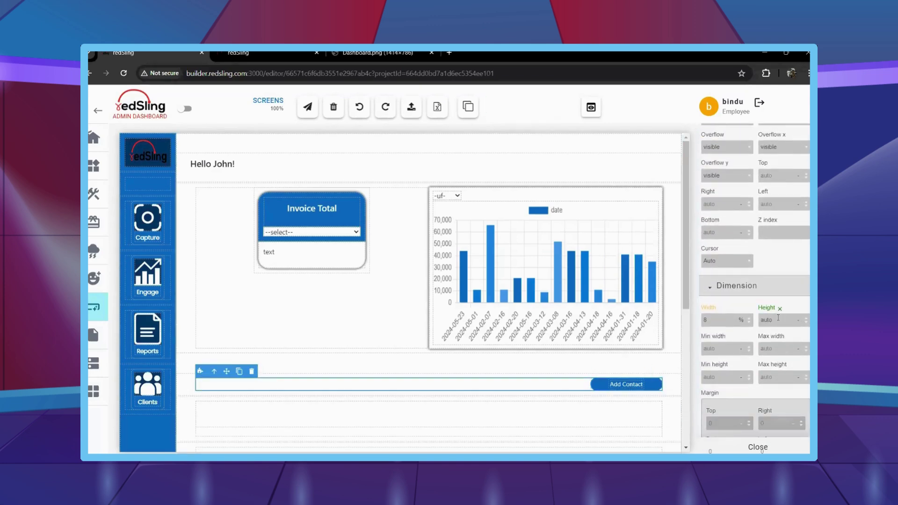
click(592, 390)
scroll(753, 262, up, 5)
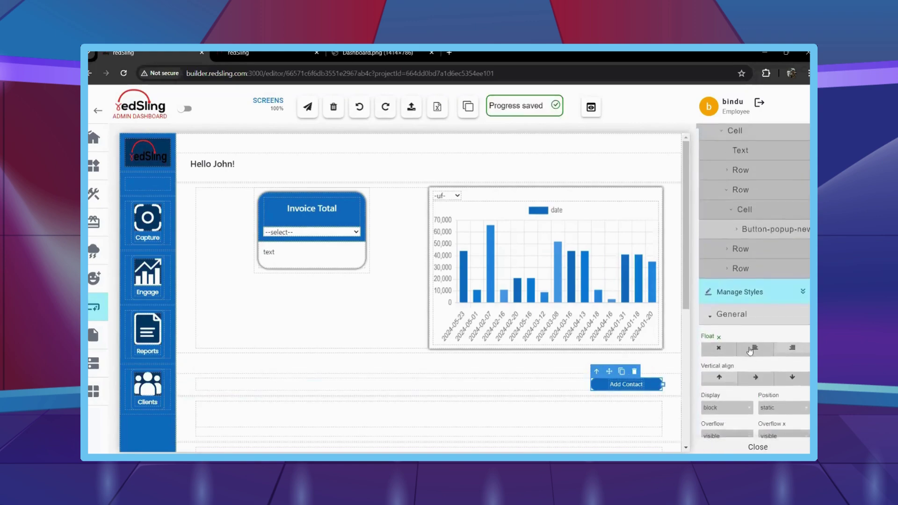
click(754, 242)
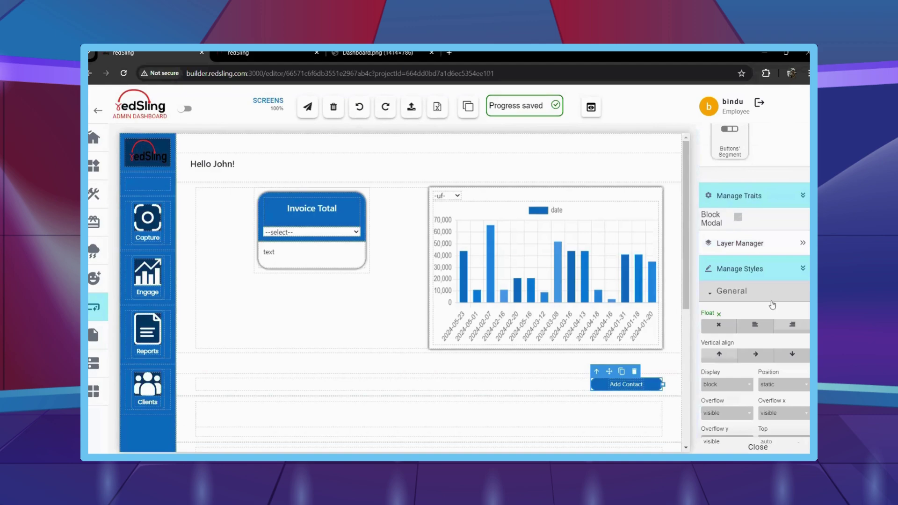
scroll(401, 345, down, 2)
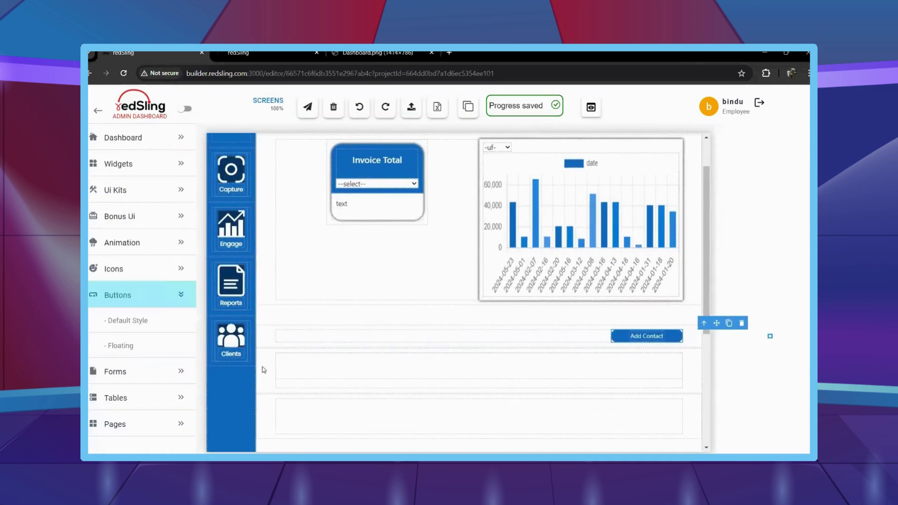
Type the heading 'Lead Details' into the empty text block below the button.
click(262, 370)
double_click(263, 367)
text(Lead Details)
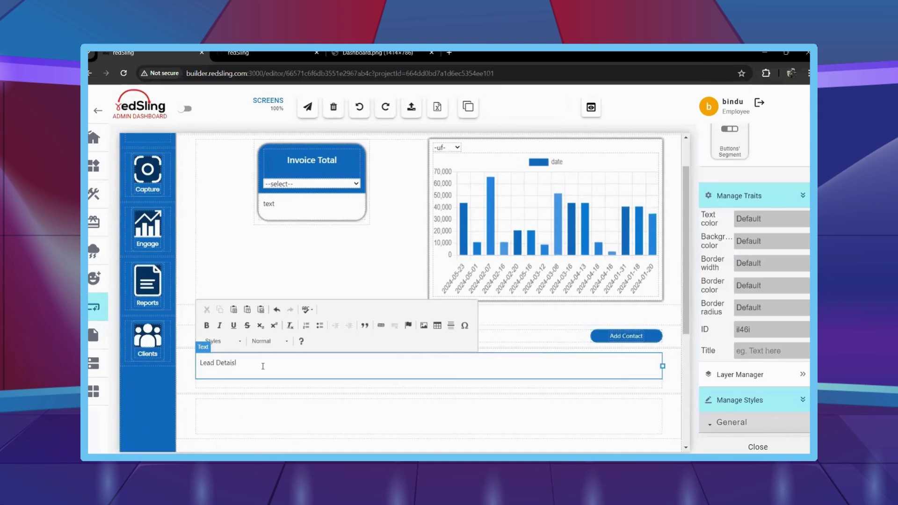
click(282, 425)
click(262, 363)
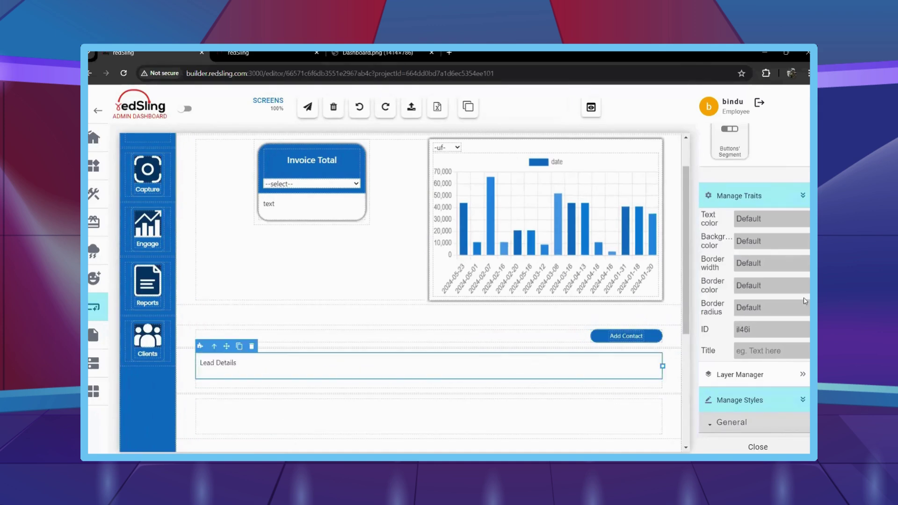
Style Lead Details with 18 px semi-bold white text on a blue background.
scroll(708, 321, down, 4)
scroll(767, 321, down, 10)
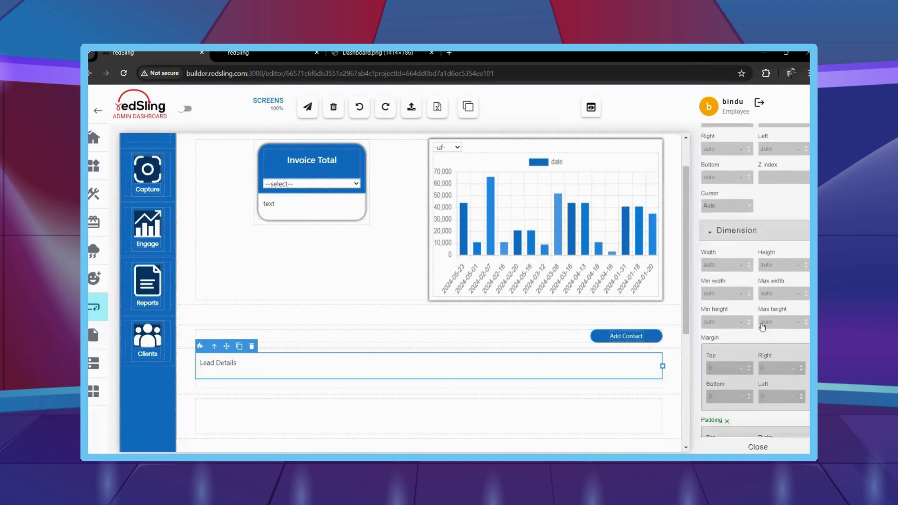
click(728, 388)
text(1)
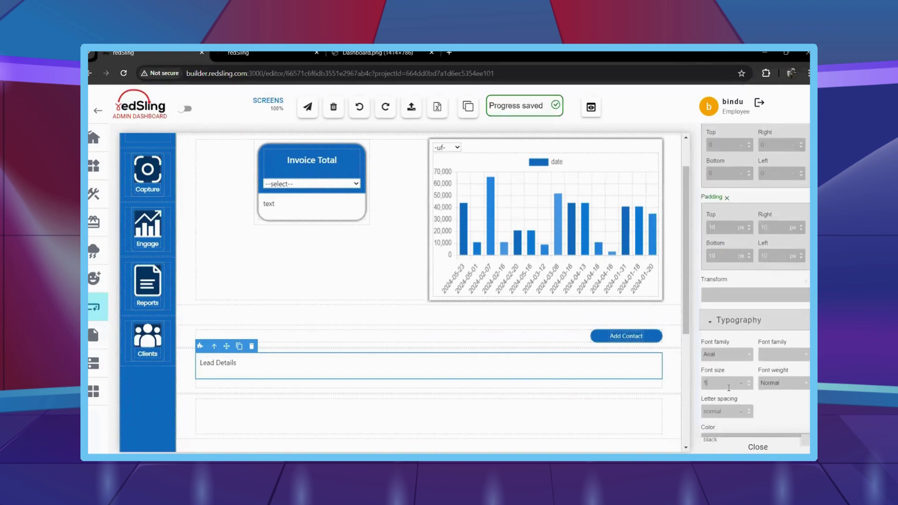
text(8)
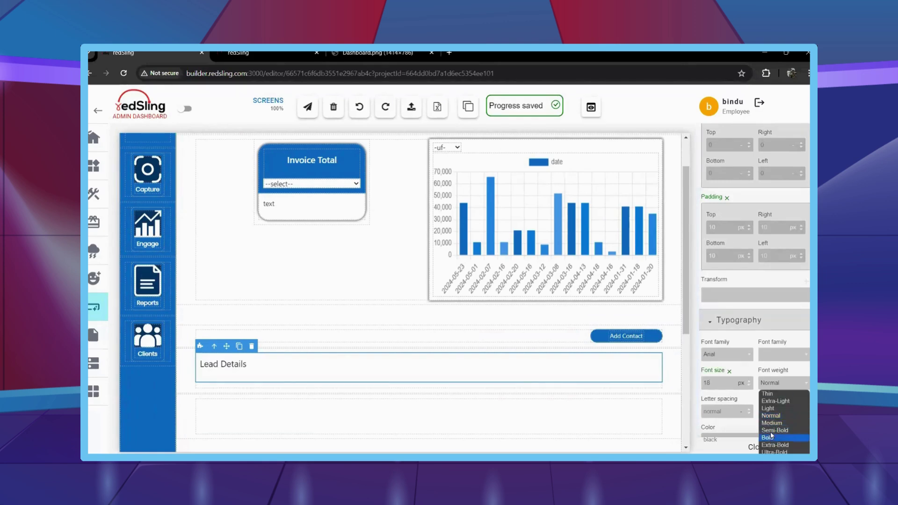
click(773, 430)
scroll(748, 365, down, 3)
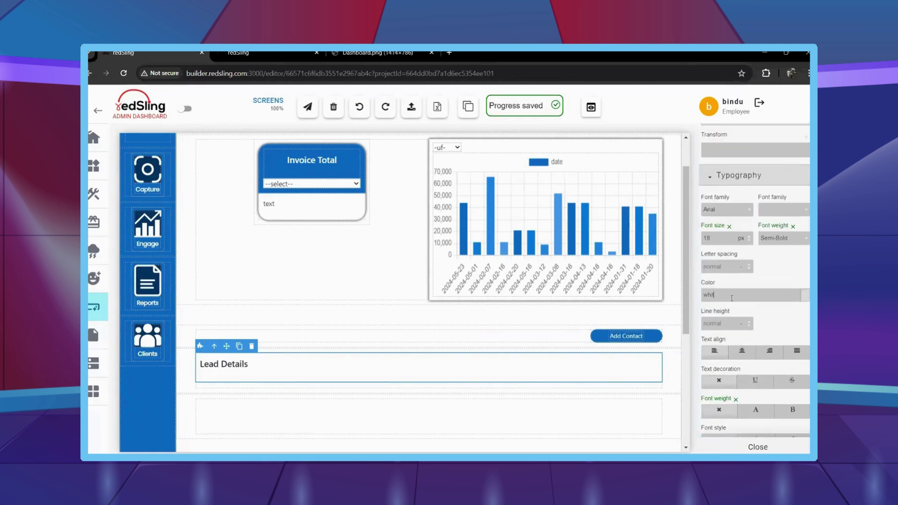
scroll(732, 302, down, 4)
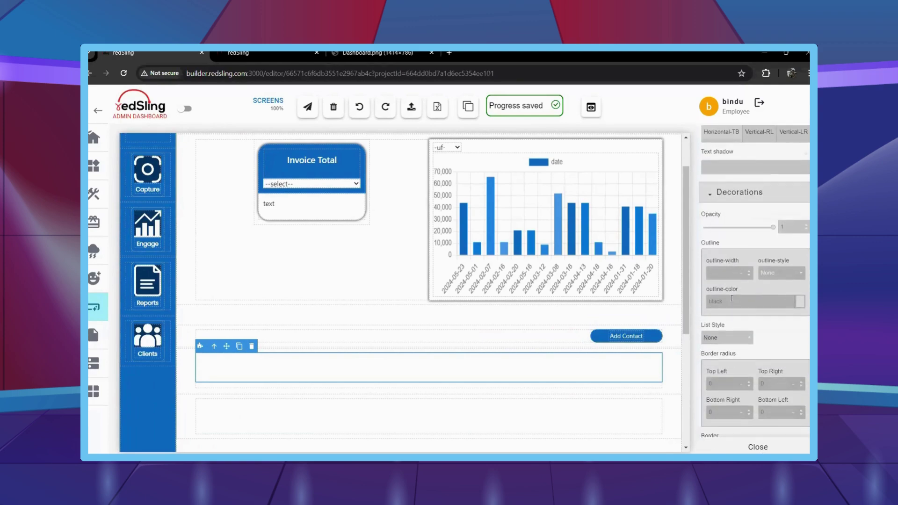
scroll(733, 300, down, 7)
scroll(733, 302, down, 3)
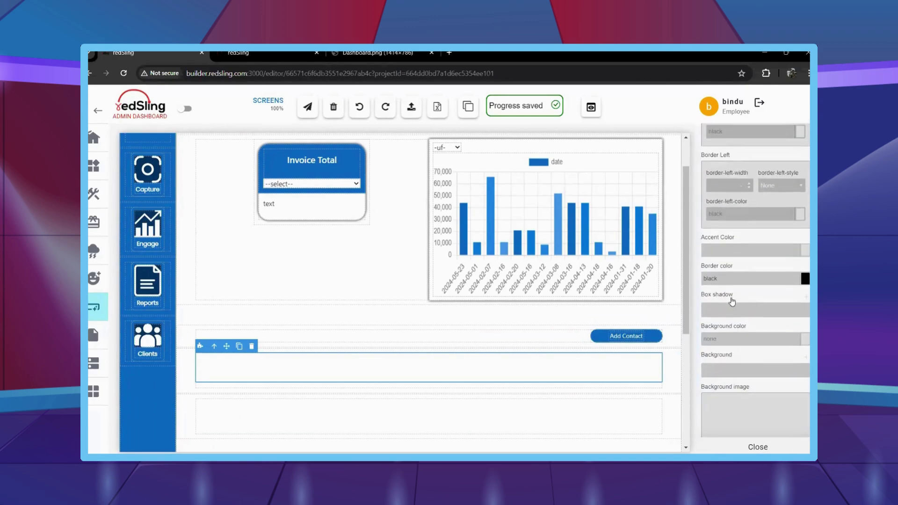
key(Return)
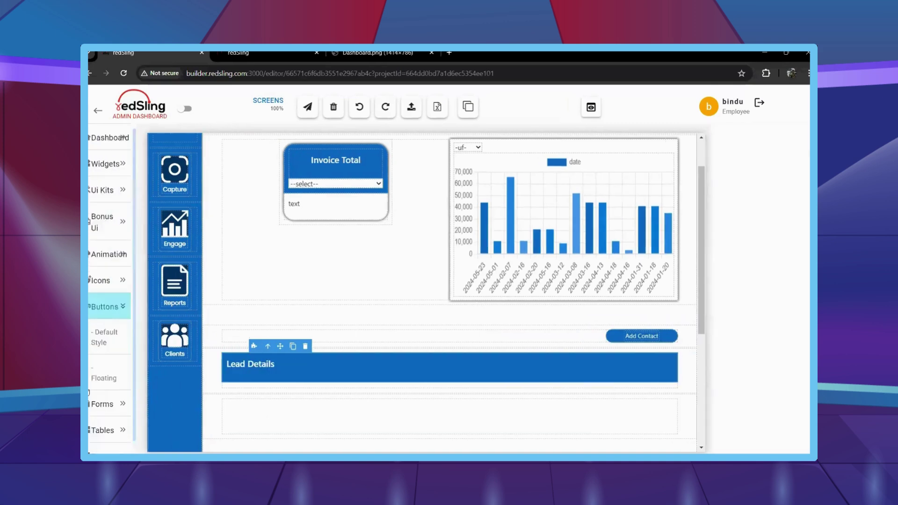
Bring up the Tables components to find the Data-Table options.
click(137, 397)
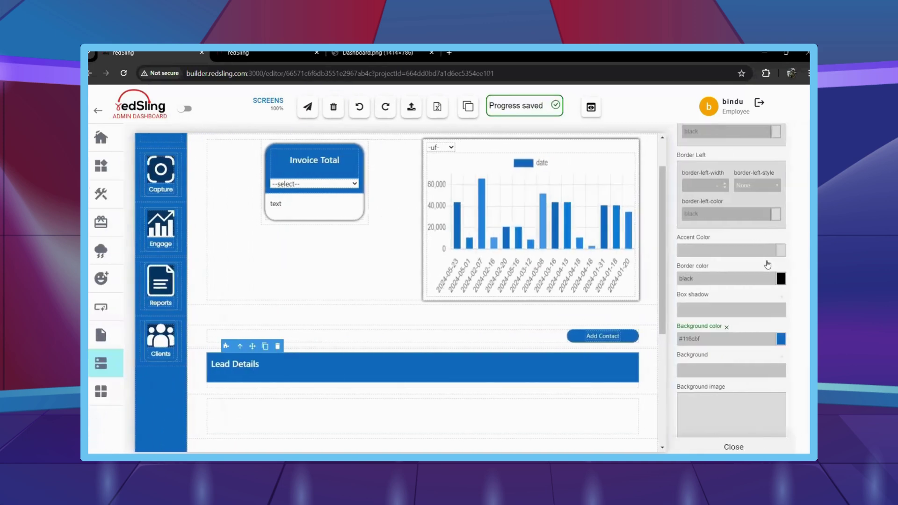
scroll(762, 255, up, 7)
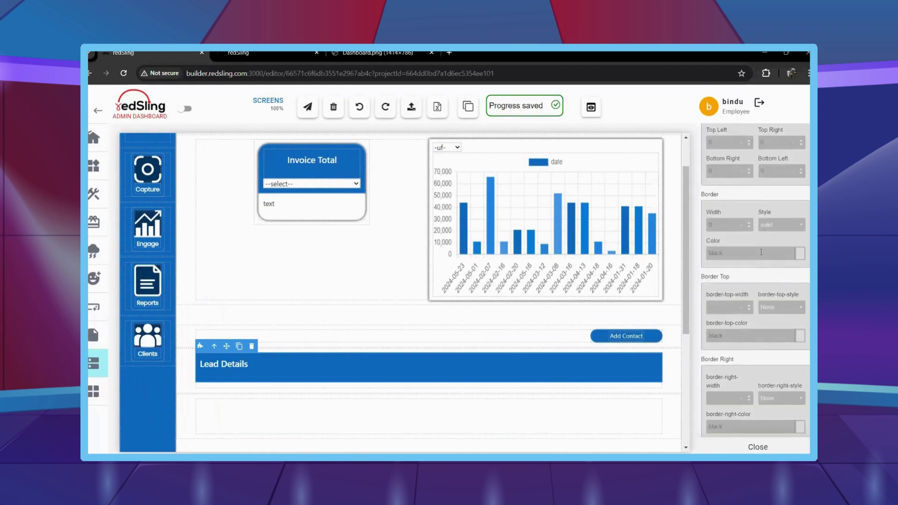
scroll(762, 255, up, 10)
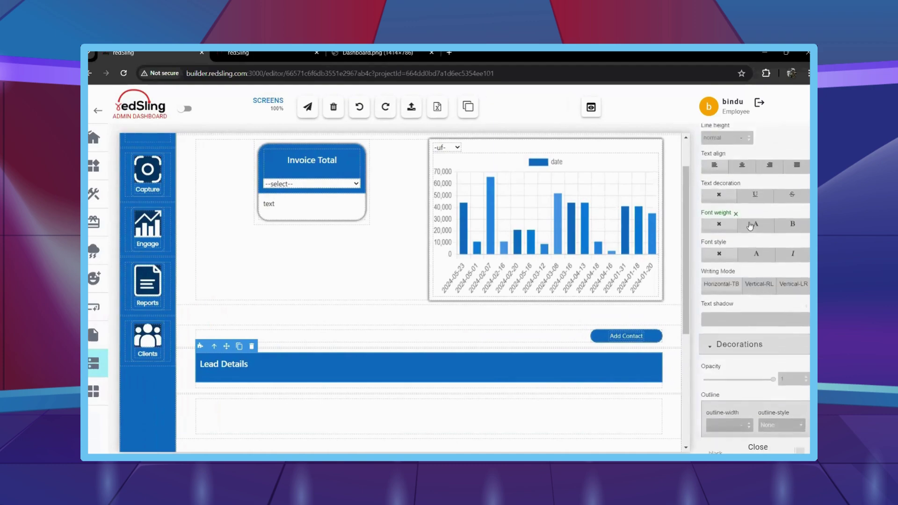
scroll(750, 223, up, 10)
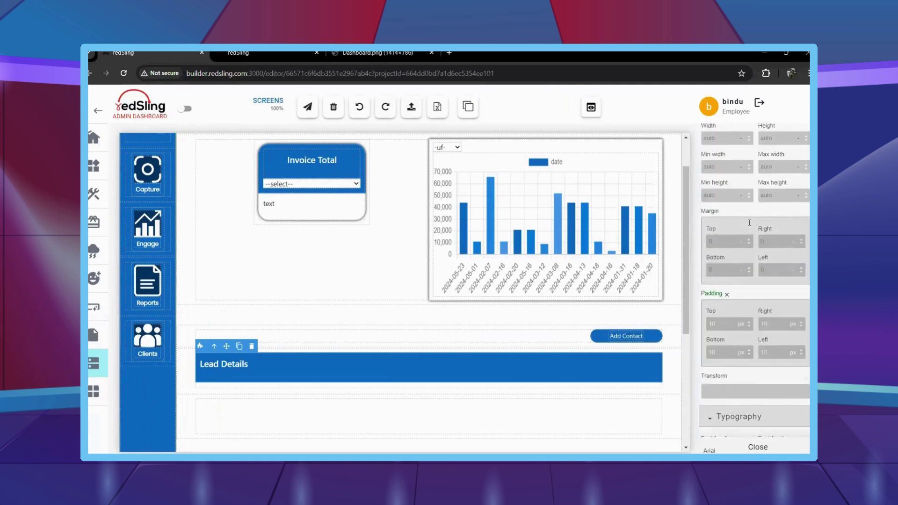
scroll(750, 223, up, 5)
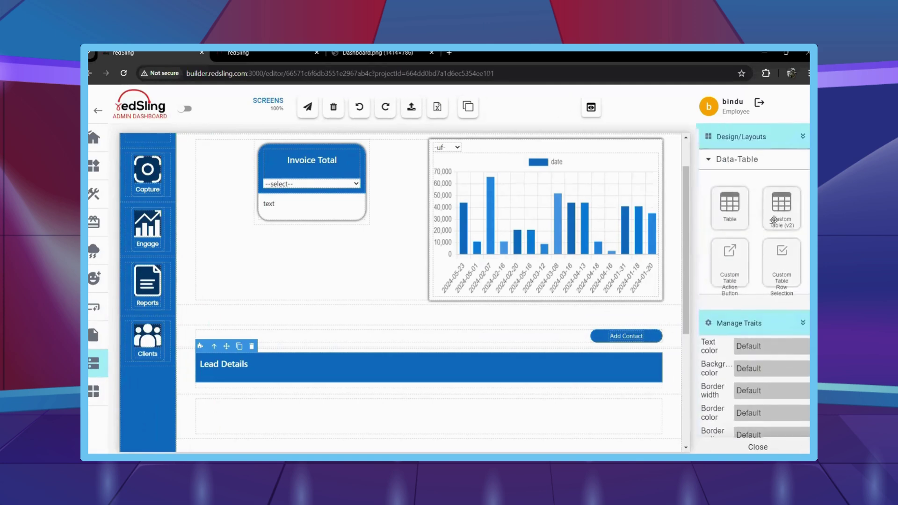
Drop a Custom Table (v2) under Lead Details, delete its default header columns and add columns until five exist.
drag(782, 209, 225, 386)
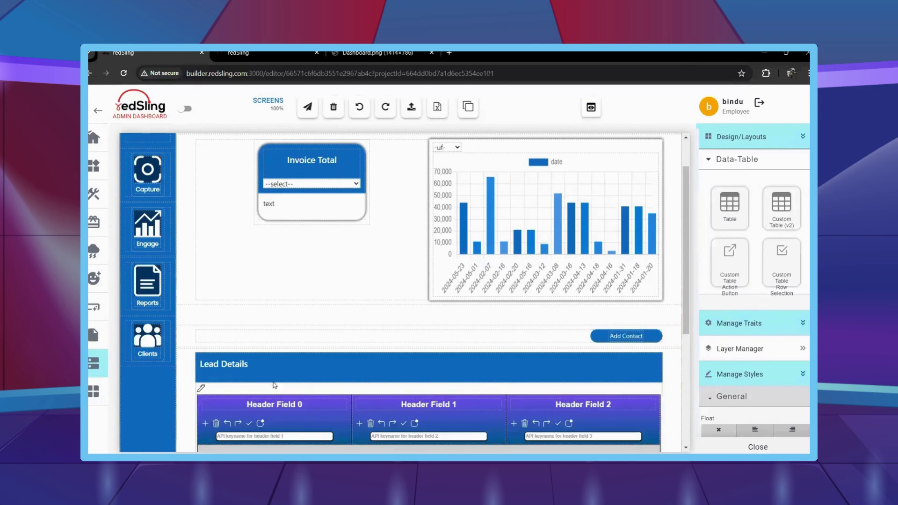
scroll(211, 310, down, 2)
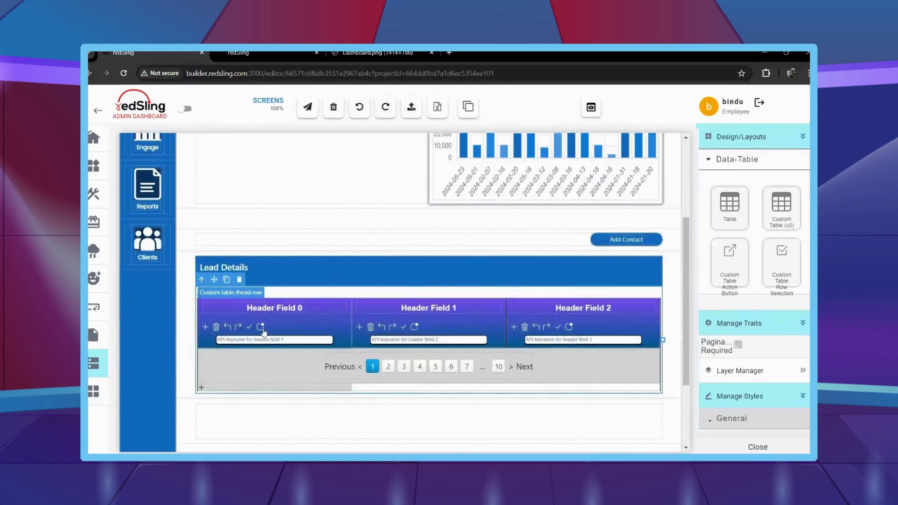
click(516, 330)
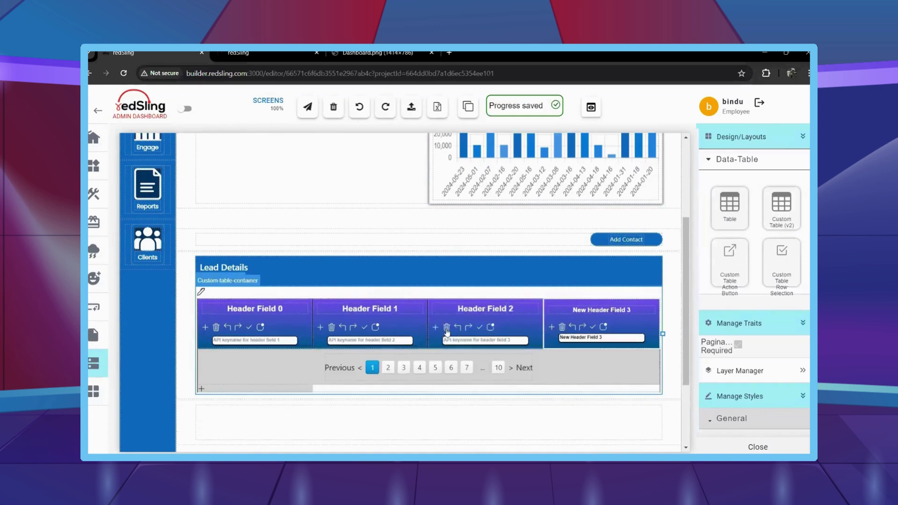
click(447, 329)
click(369, 328)
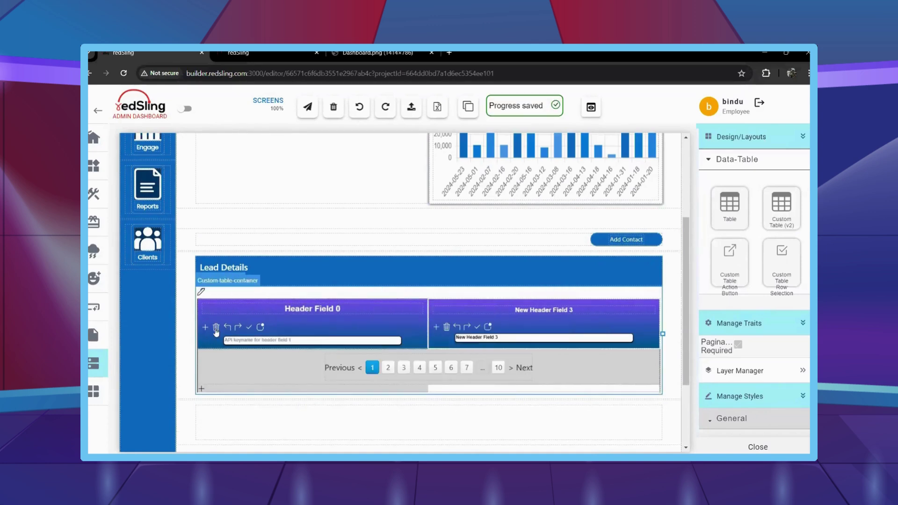
click(216, 328)
click(207, 326)
click(206, 326)
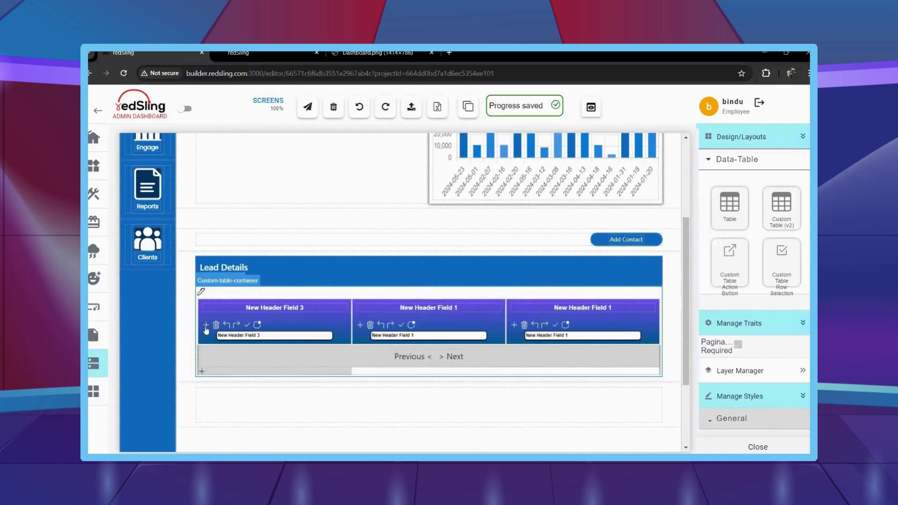
click(206, 326)
click(206, 326)
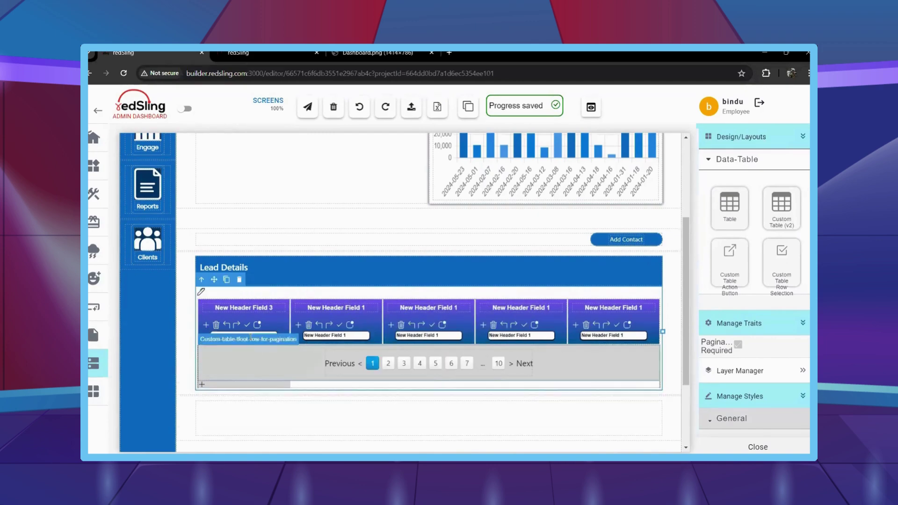
click(166, 60)
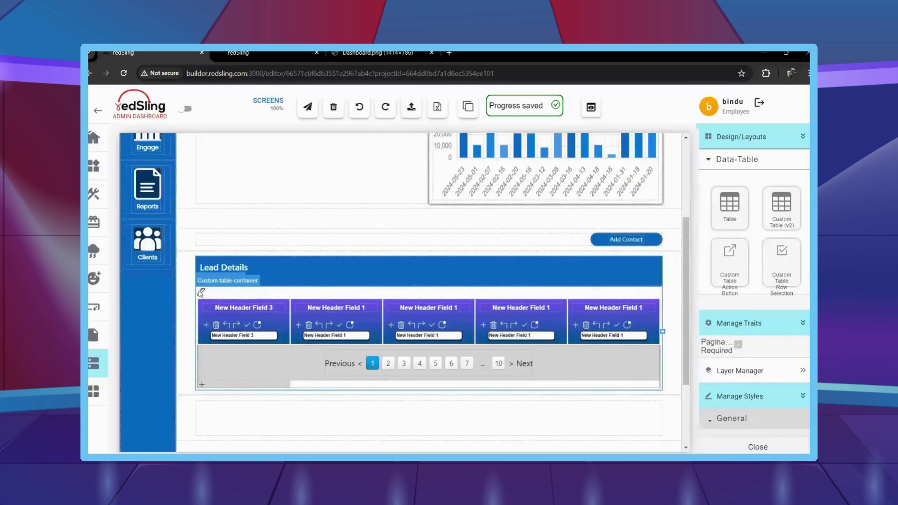
click(240, 281)
Paste the leaddata API URL into API Table Plotting's Custom URL and fetch the user token from Data Models.
click(280, 144)
click(405, 174)
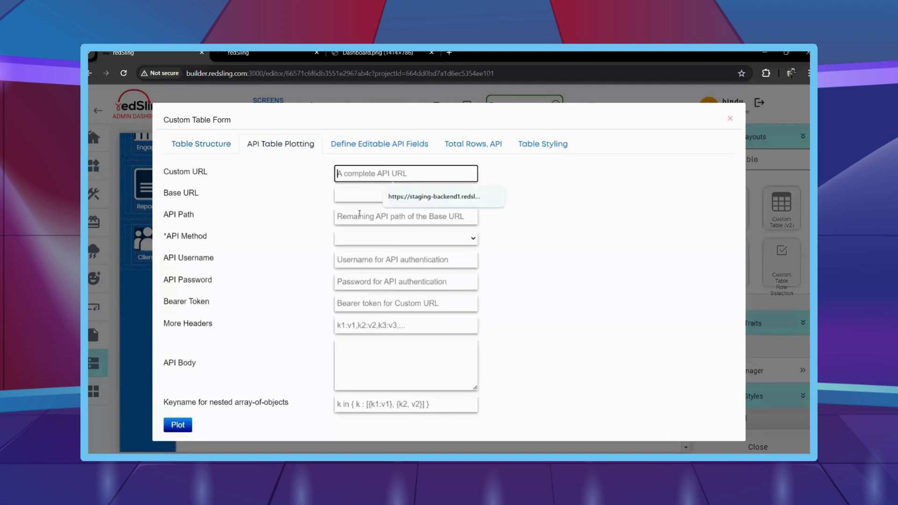
key(ctrl+v)
click(133, 53)
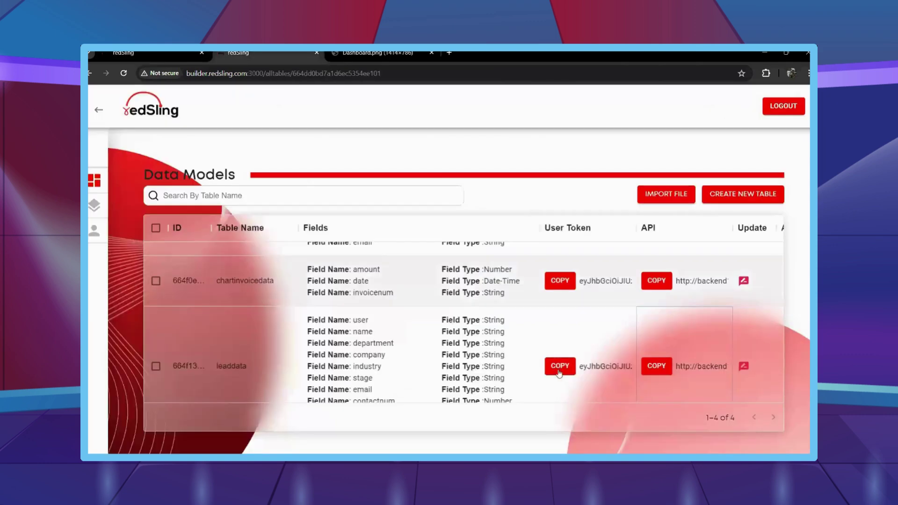
click(248, 53)
Choose GET as the method, paste the bearer token and plot the table from the API.
click(405, 239)
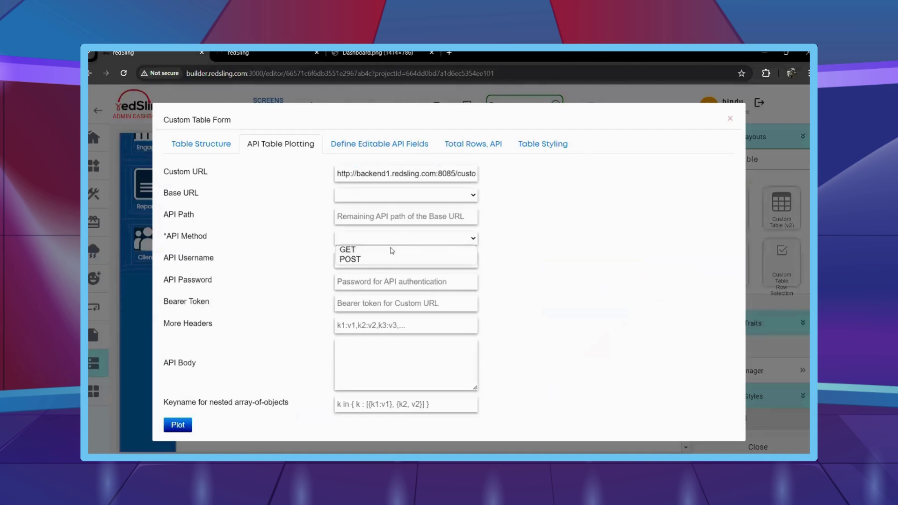
click(393, 248)
click(375, 260)
click(372, 302)
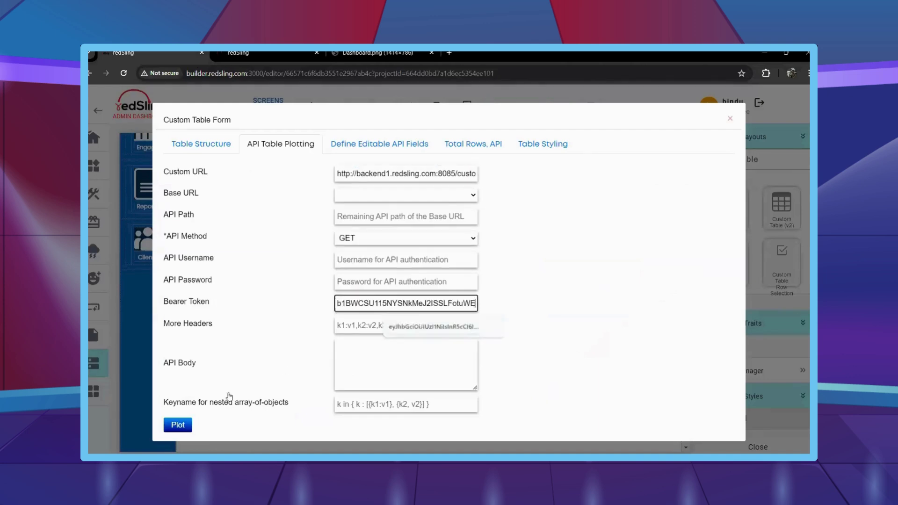
click(177, 426)
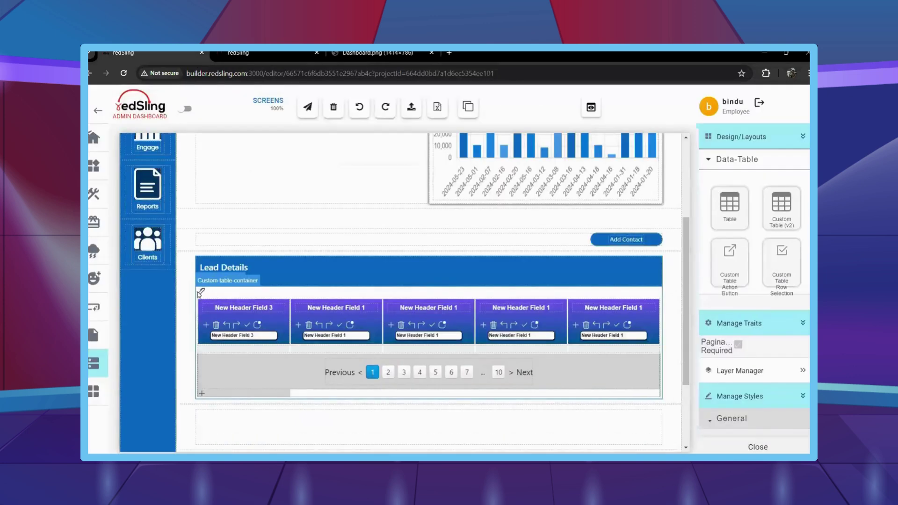
click(201, 294)
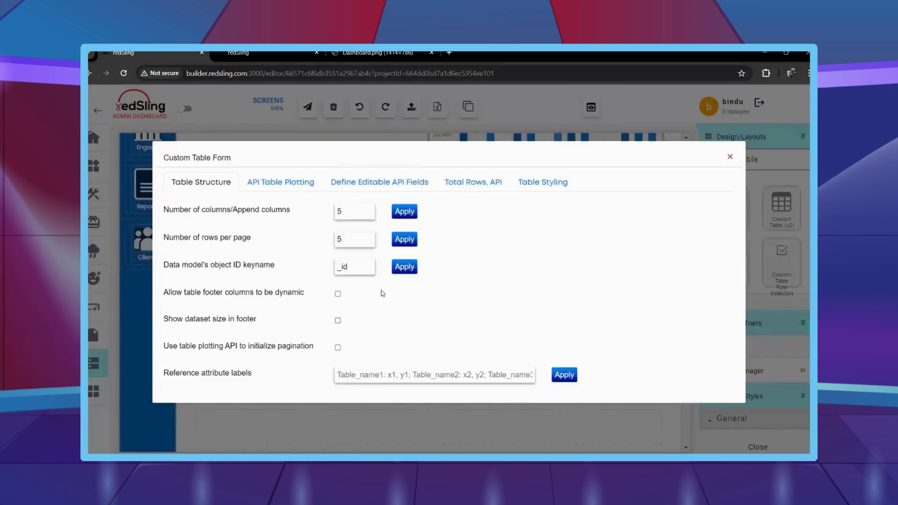
key(Escape)
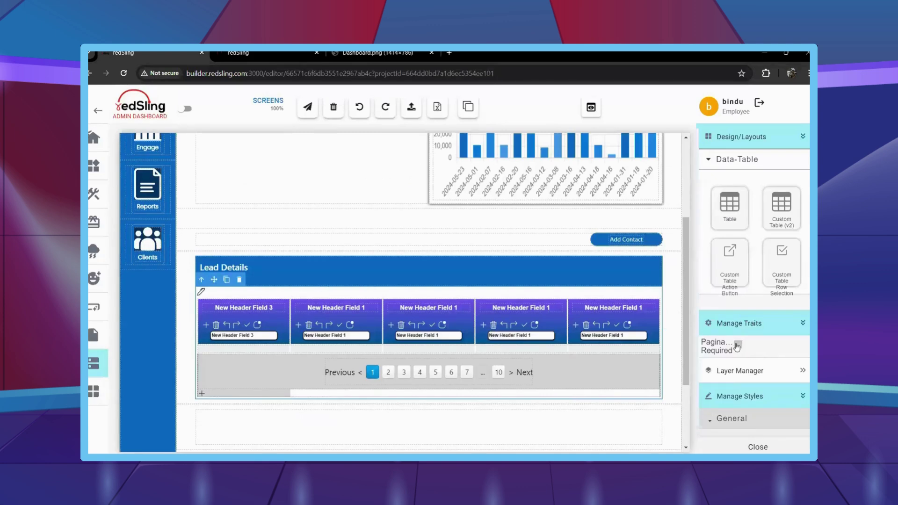
Turn off pagination and map the first three columns to name, department and company.
click(738, 347)
click(255, 335)
triple_click(255, 335)
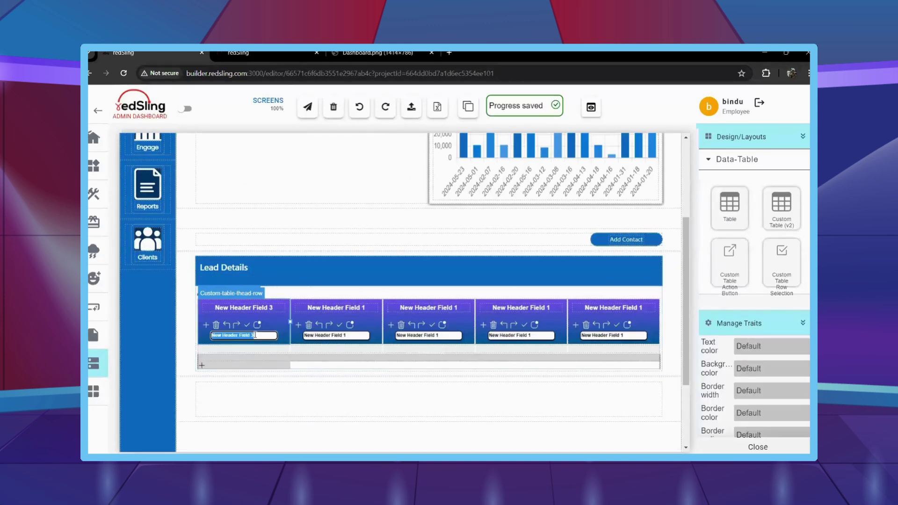
text(name)
click(362, 336)
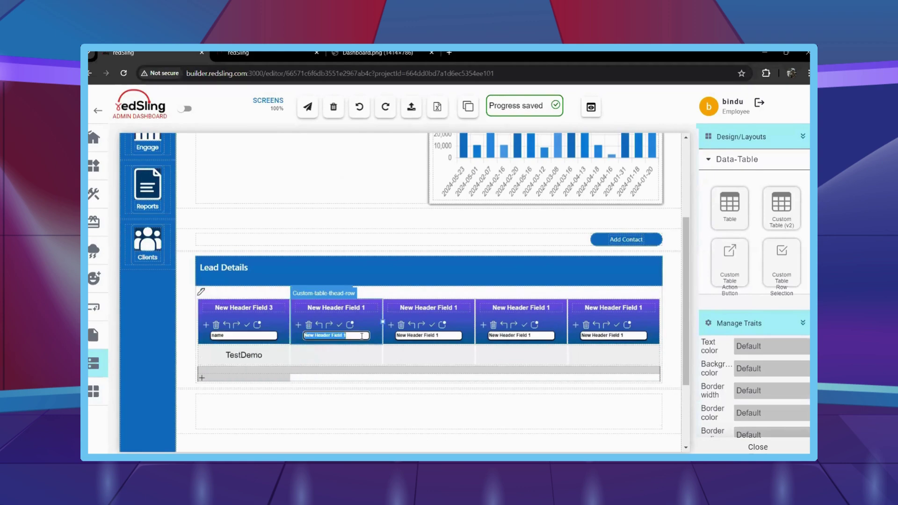
text(dep)
click(357, 355)
click(423, 335)
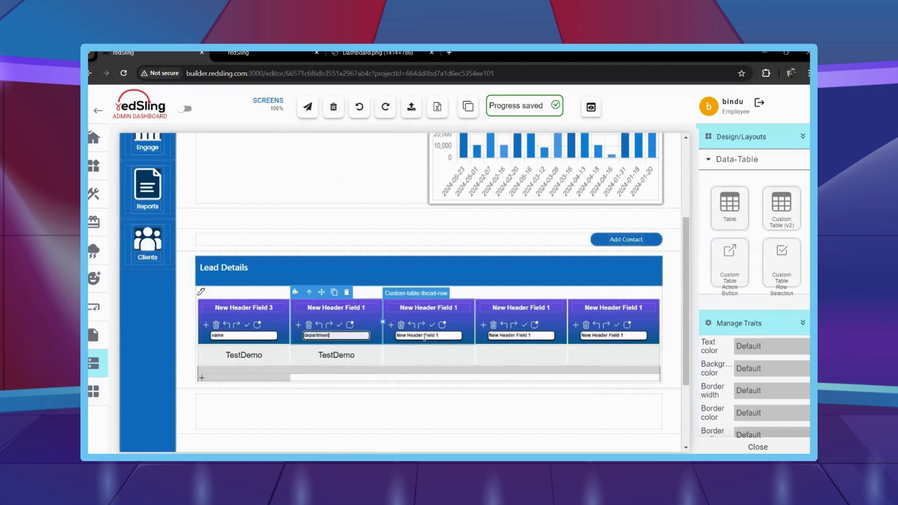
text(c)
key(Return)
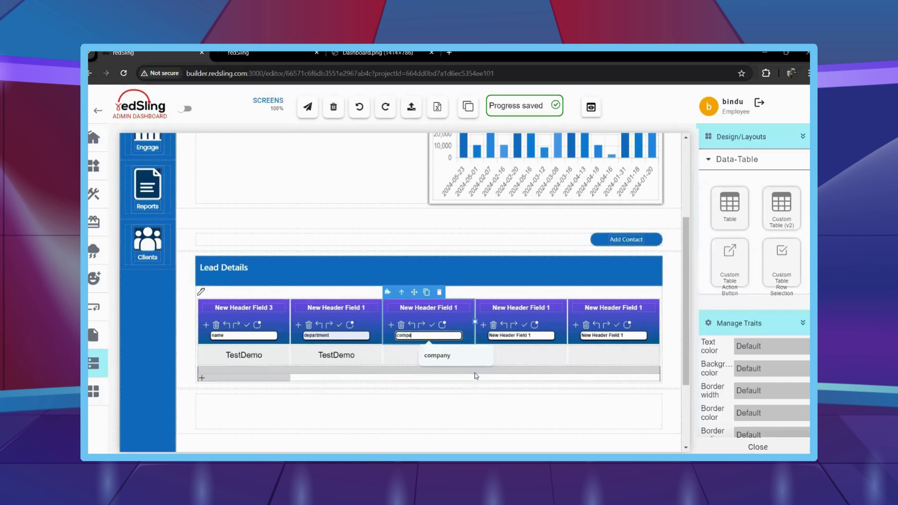
Map the fourth column to email, clear the fifth keyname and start titling it Action.
click(515, 336)
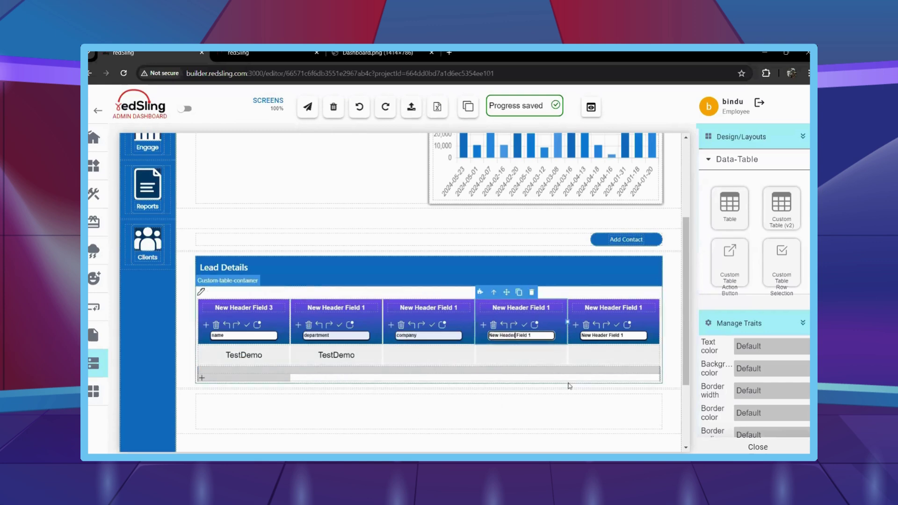
text(em)
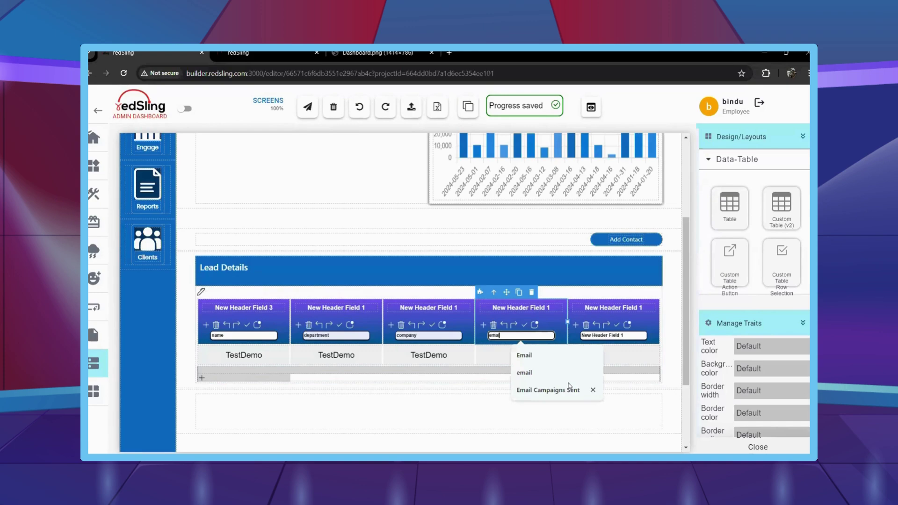
text(ail)
click(395, 415)
key(Tab)
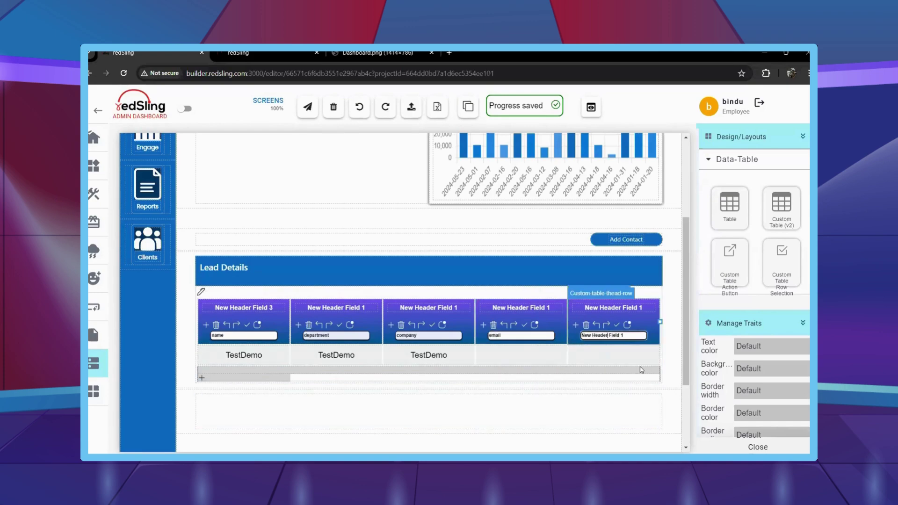
key(BackSpace)
triple_click(611, 308)
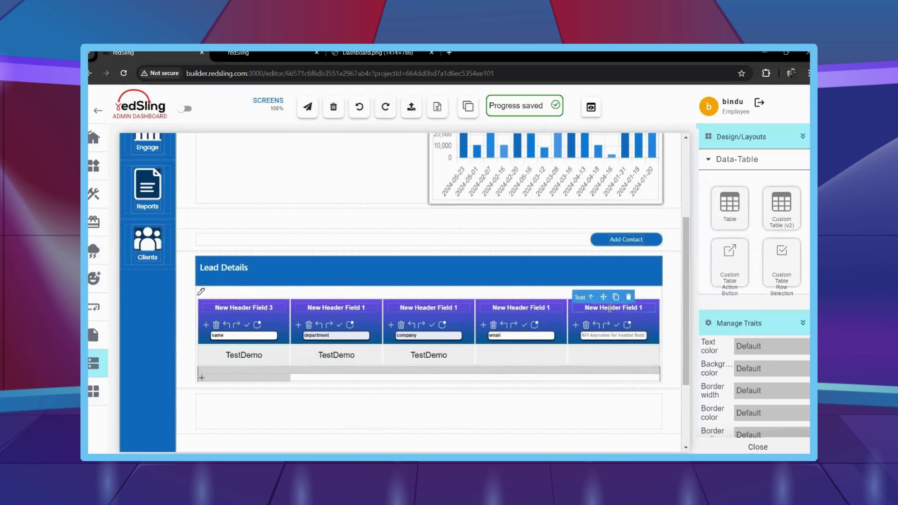
text(Action - assign lead)
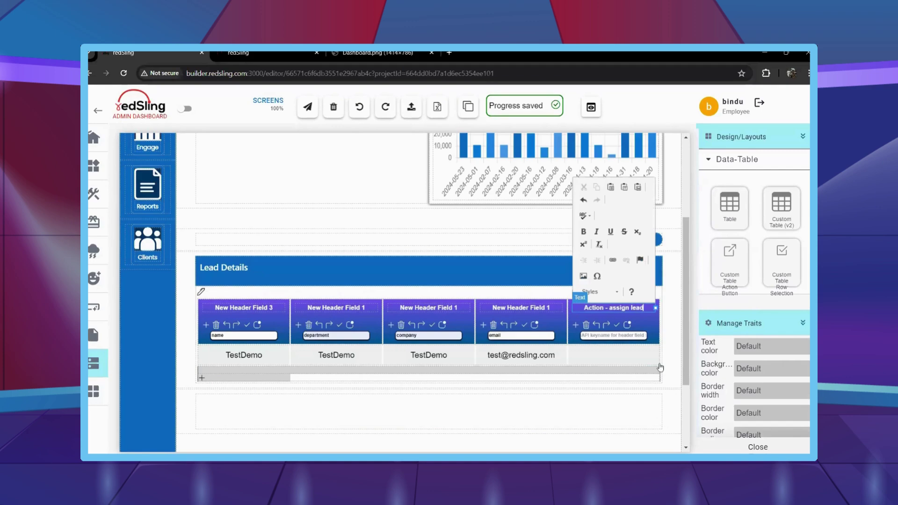
Finish the Action header and retitle the fourth and third headers Email and Company.
click(552, 398)
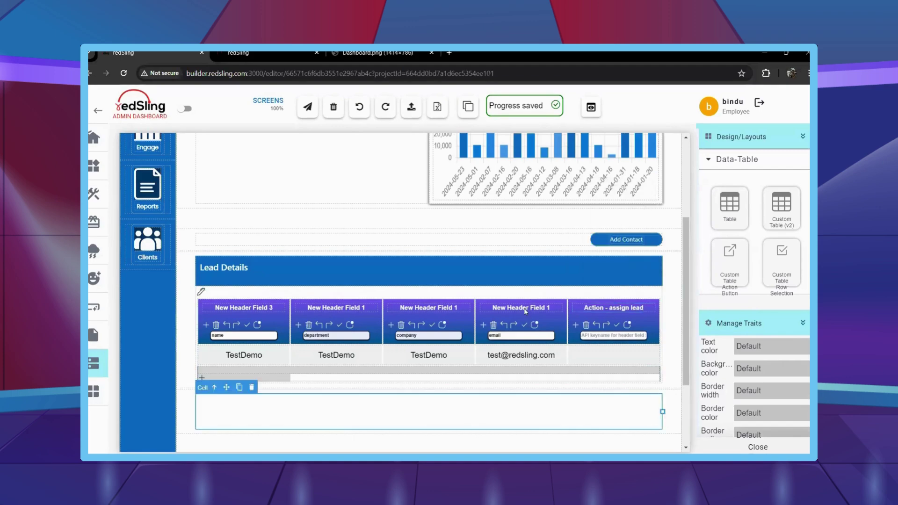
key(shift+Tab)
text(Ema)
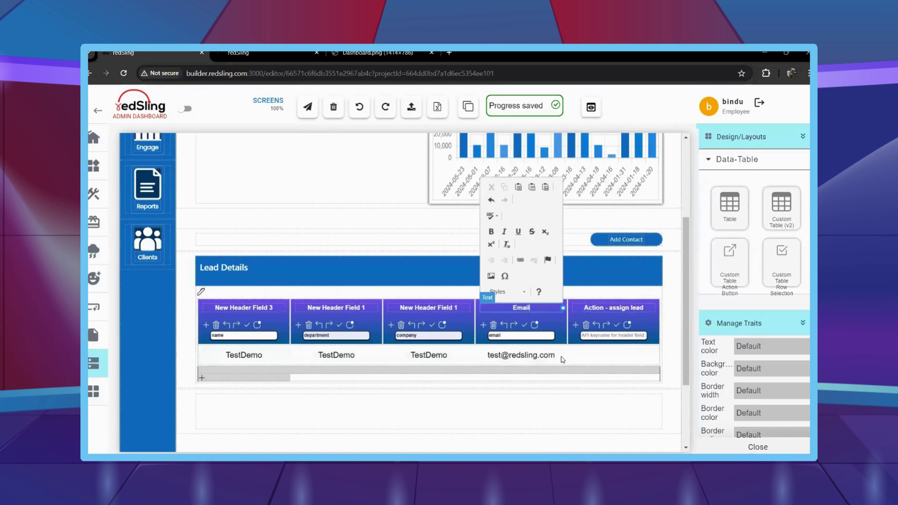
text(il)
click(518, 410)
triple_click(430, 306)
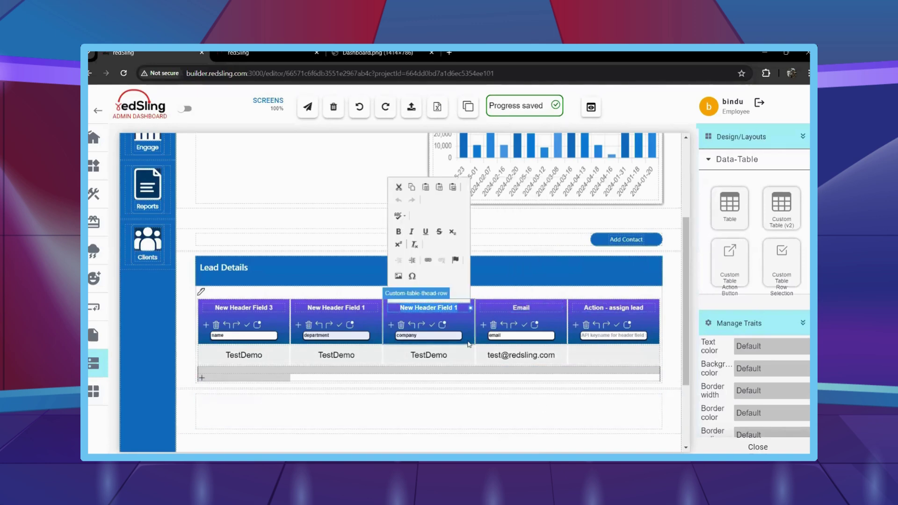
text(Cop)
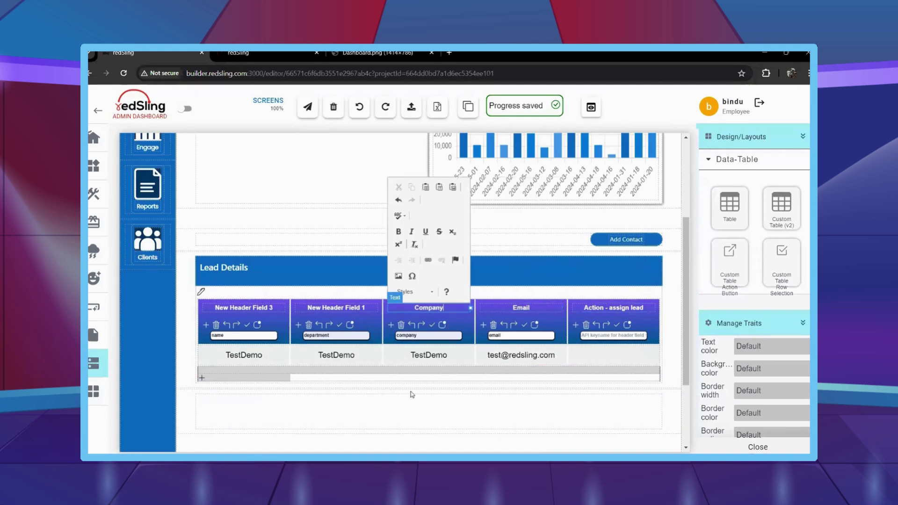
click(412, 394)
Retitle the second and first headers Department and Name, then select the whole table.
triple_click(336, 308)
text(De)
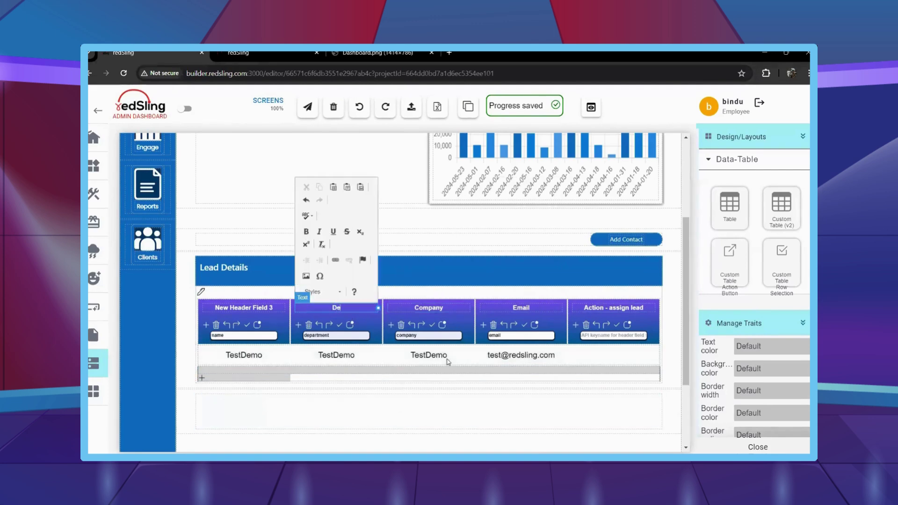
text(partment)
click(398, 395)
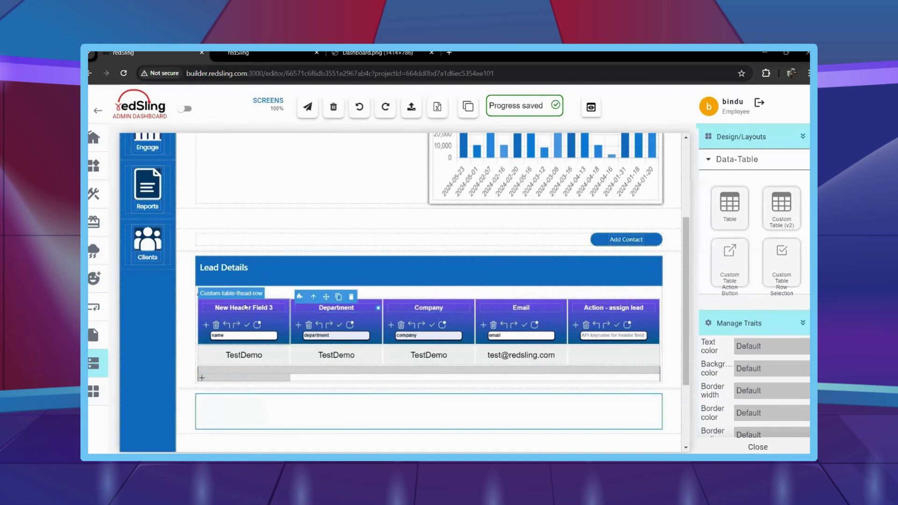
triple_click(243, 307)
text(Name)
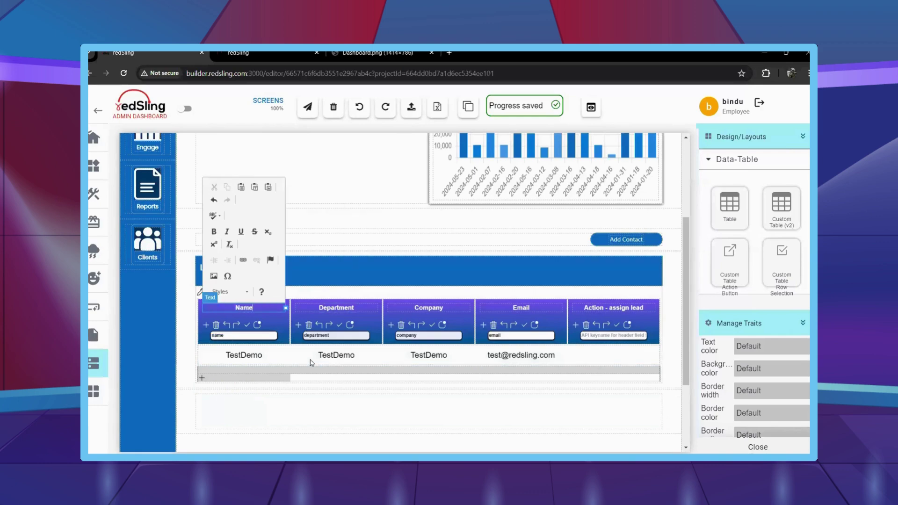
click(418, 405)
click(202, 298)
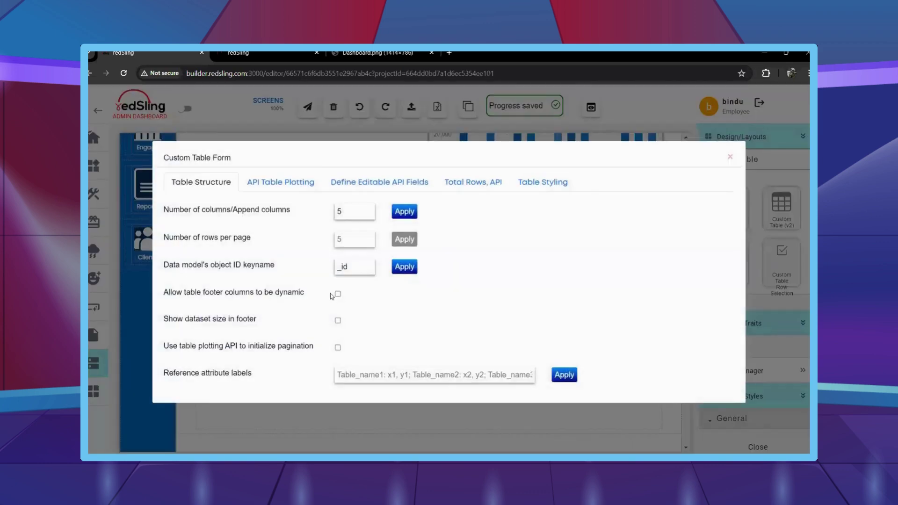
Apply the Table Styling settings in the Lead Details Custom Table Form.
click(543, 152)
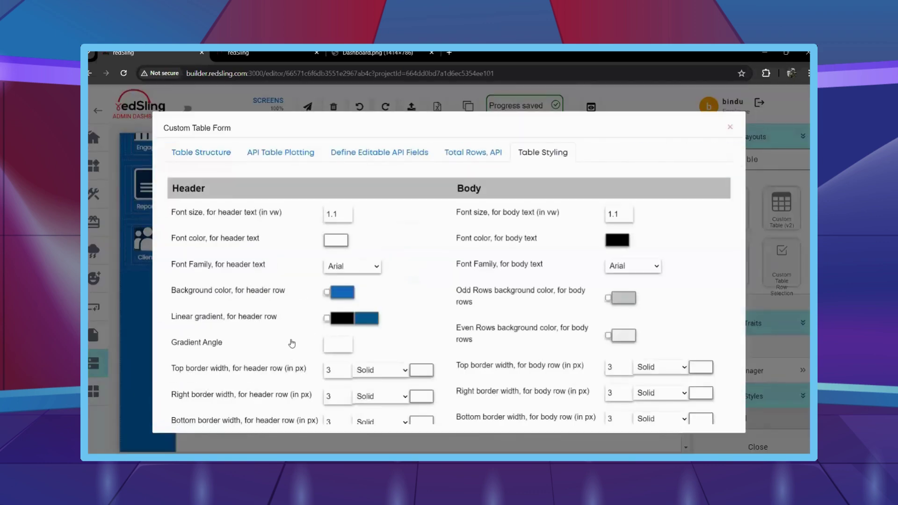
scroll(291, 353, down, 2)
scroll(291, 353, down, 8)
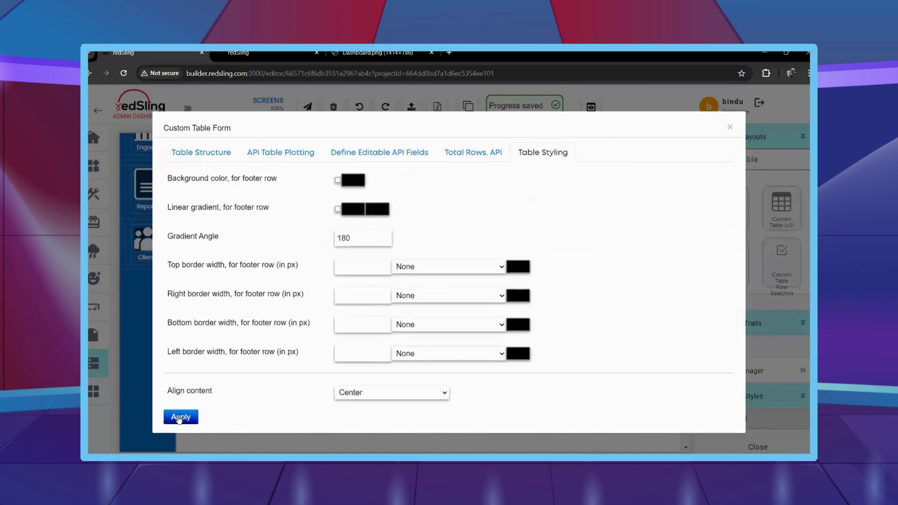
click(195, 417)
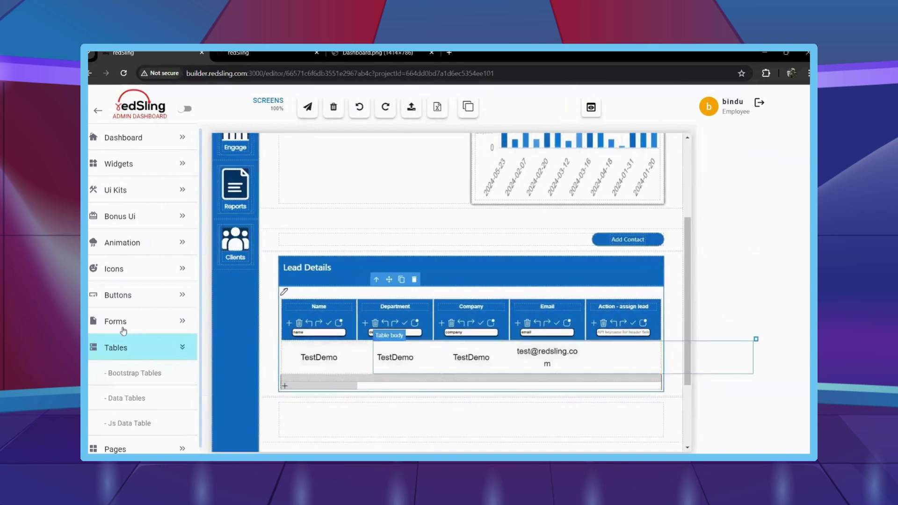
Place a Submit Button below the Lead Details table and set its width to 150 px.
click(123, 315)
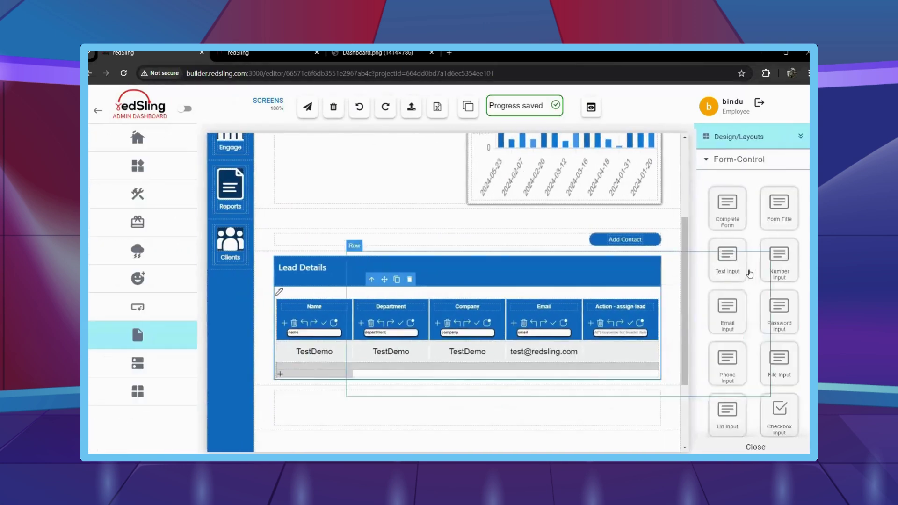
drag(738, 318, 646, 417)
scroll(787, 323, down, 5)
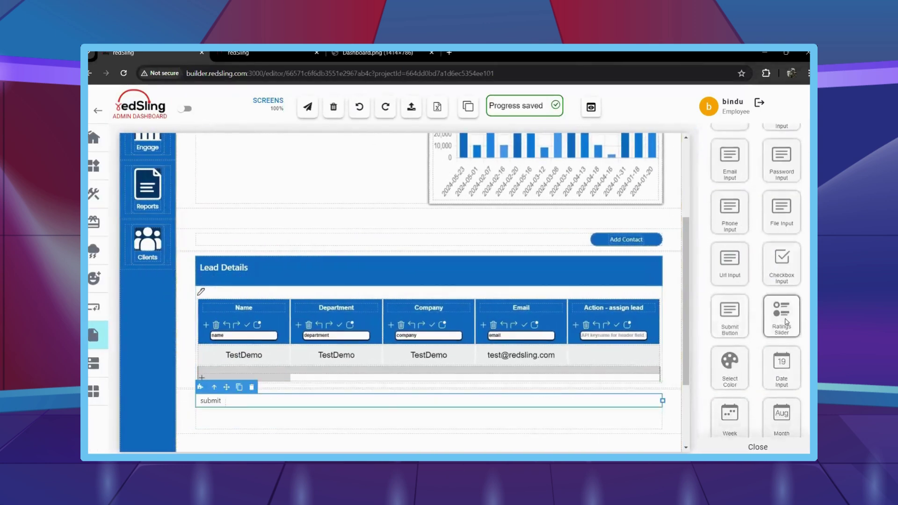
scroll(787, 323, down, 8)
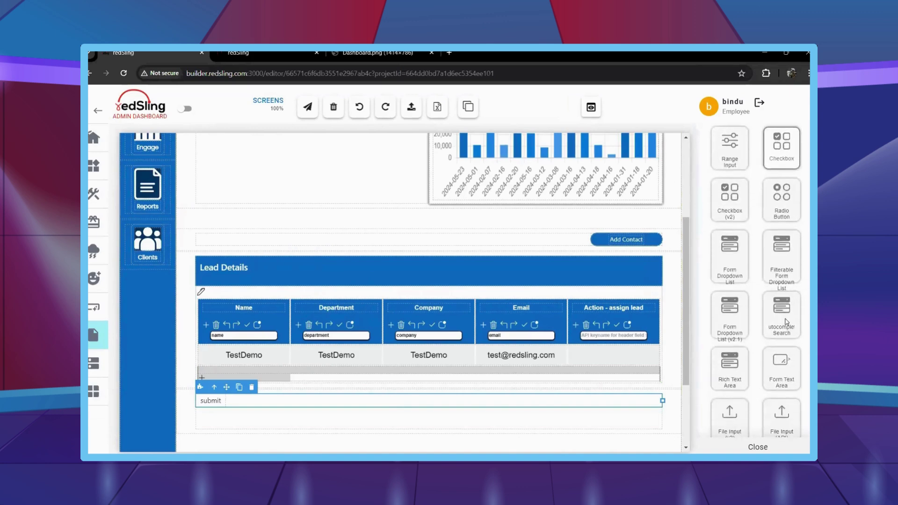
scroll(771, 334, down, 6)
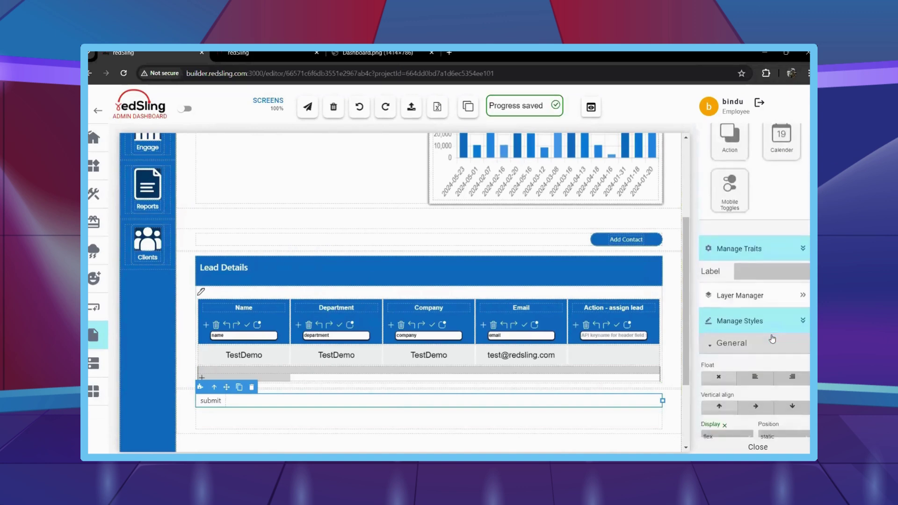
scroll(772, 339, down, 2)
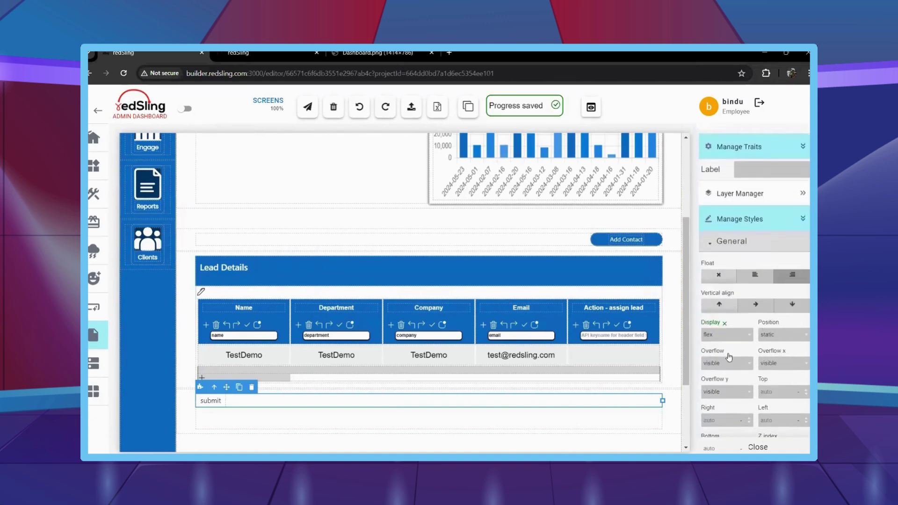
scroll(729, 358, down, 8)
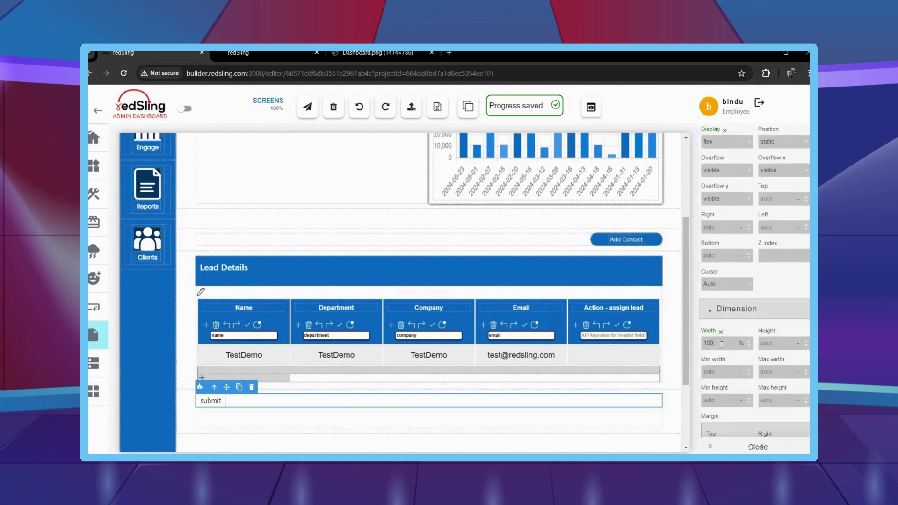
key(Return)
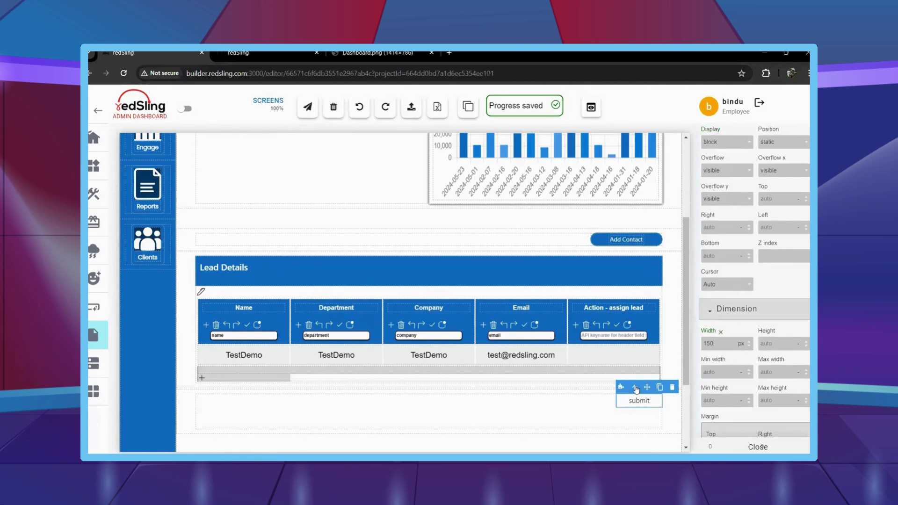
Float the submit button right with white text, 22 border radius, and a #116cbf background.
scroll(747, 364, down, 20)
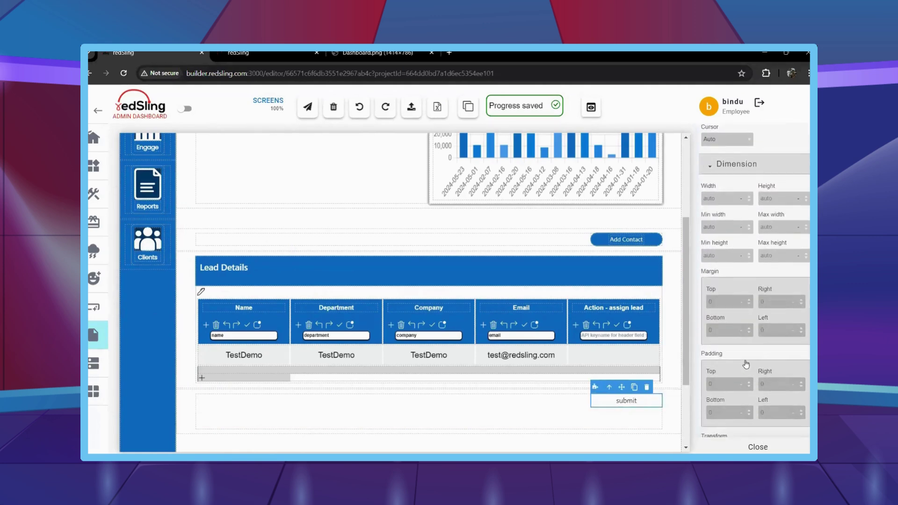
scroll(739, 351, down, 4)
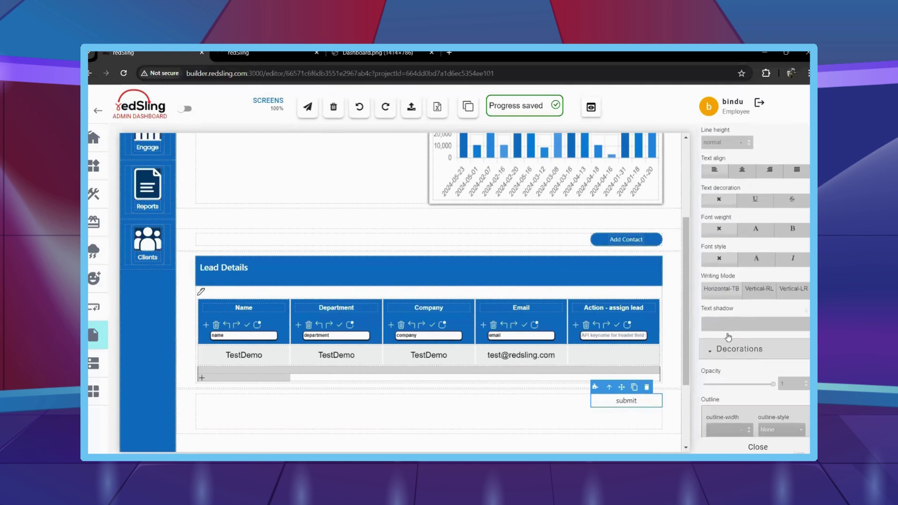
scroll(722, 154, up, 2)
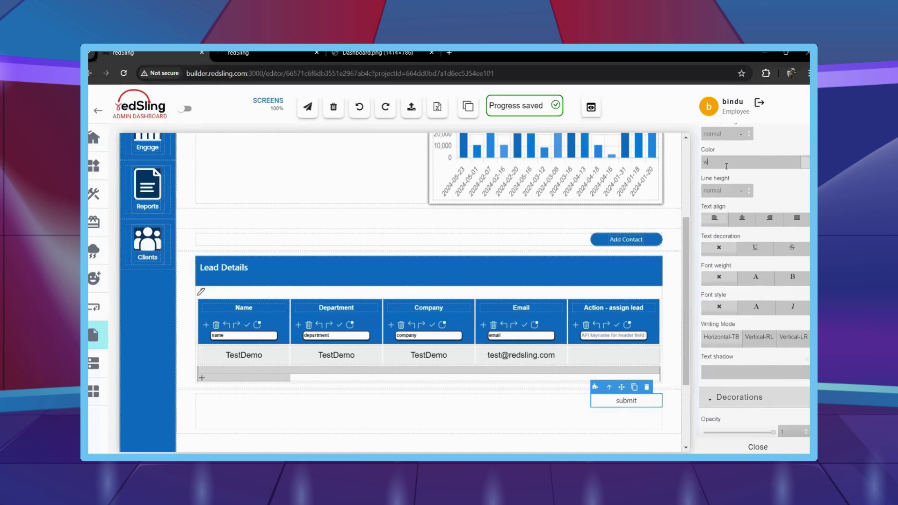
scroll(725, 225, down, 12)
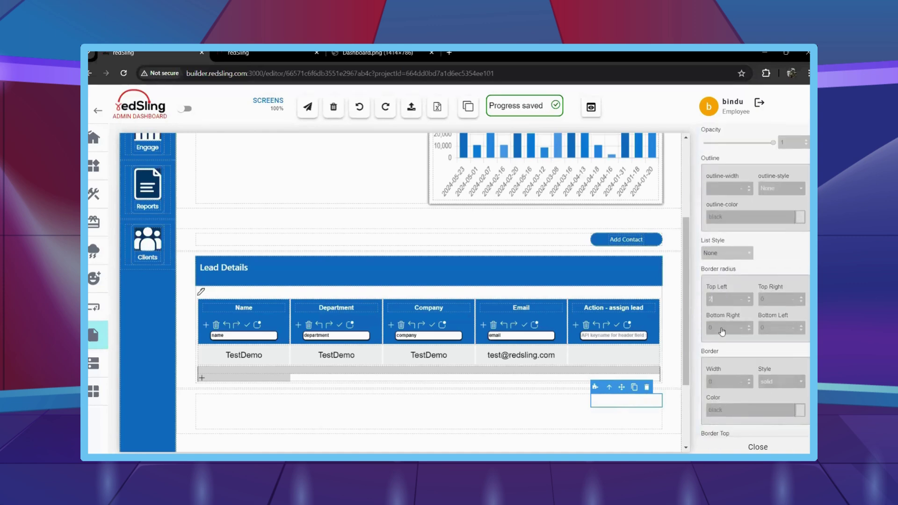
scroll(777, 304, down, 15)
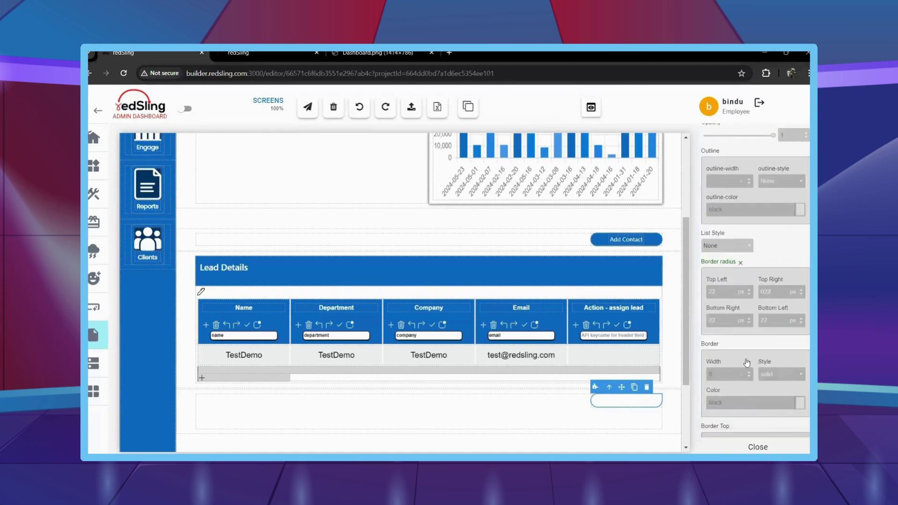
scroll(747, 363, down, 3)
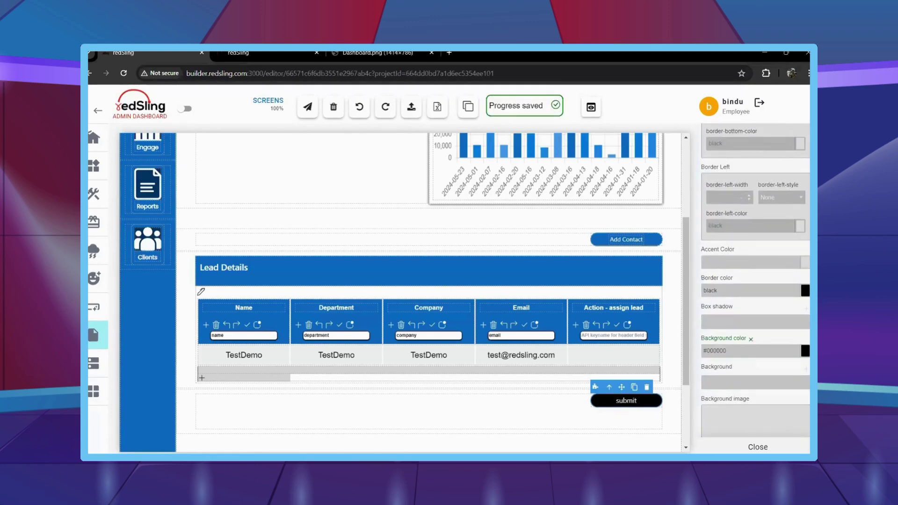
click(157, 448)
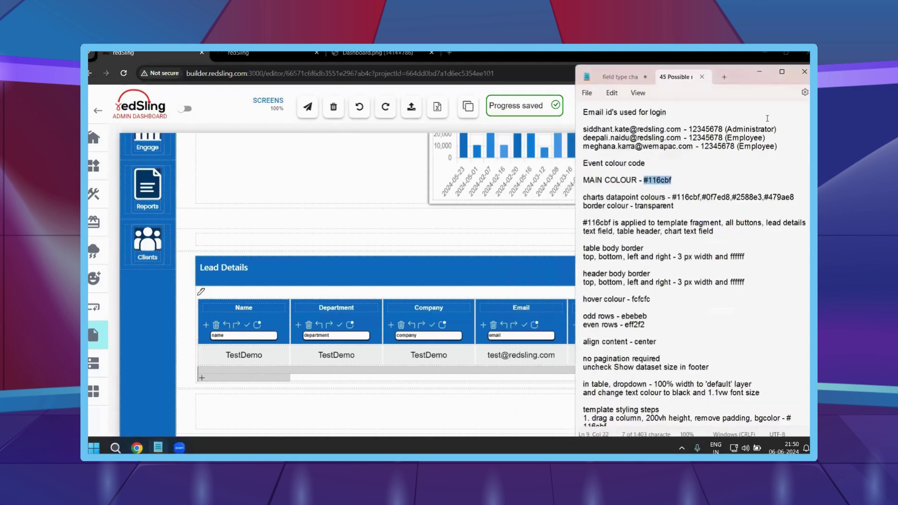
key(alt+Tab)
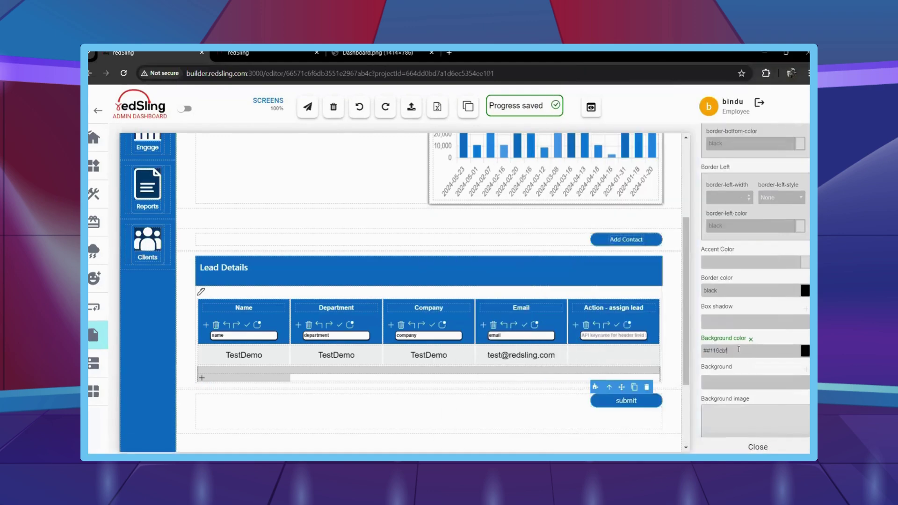
Scroll up the Manage Styles panel to the submit button's Background color field.
scroll(486, 299, up, 1)
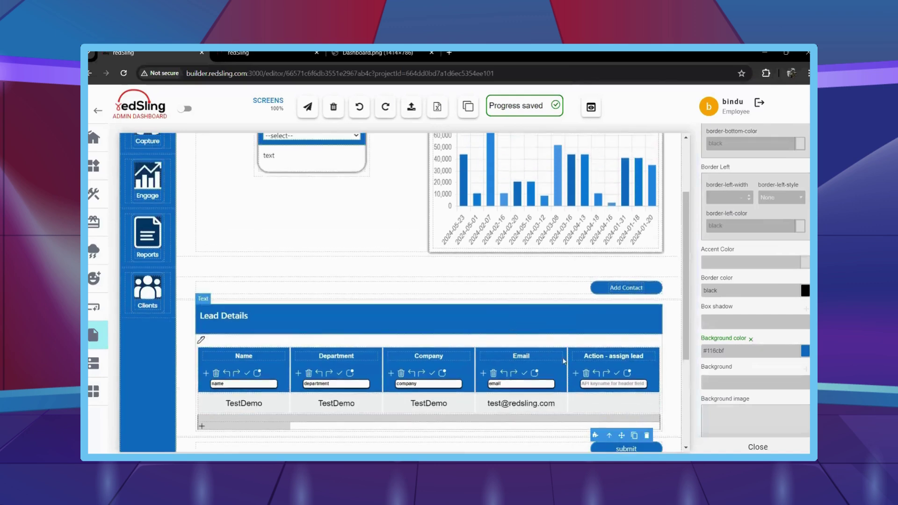
scroll(794, 275, up, 1)
scroll(794, 275, up, 6)
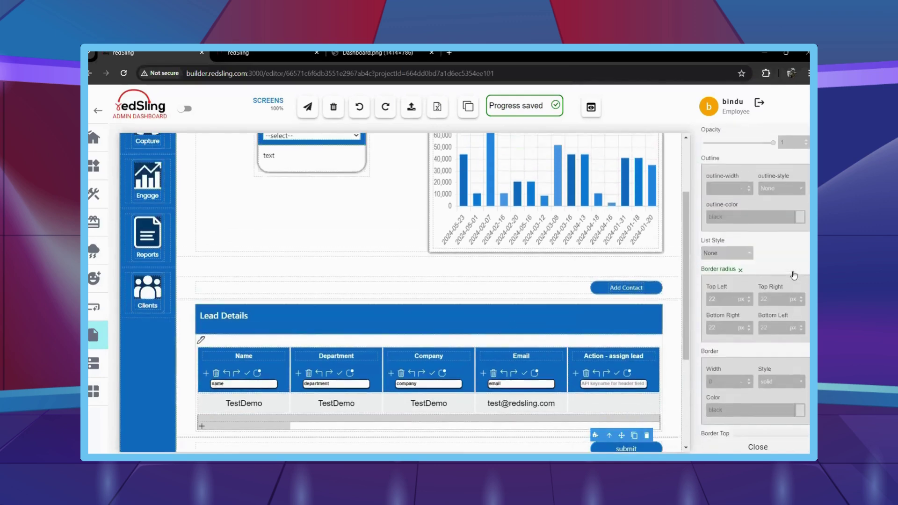
scroll(794, 275, up, 8)
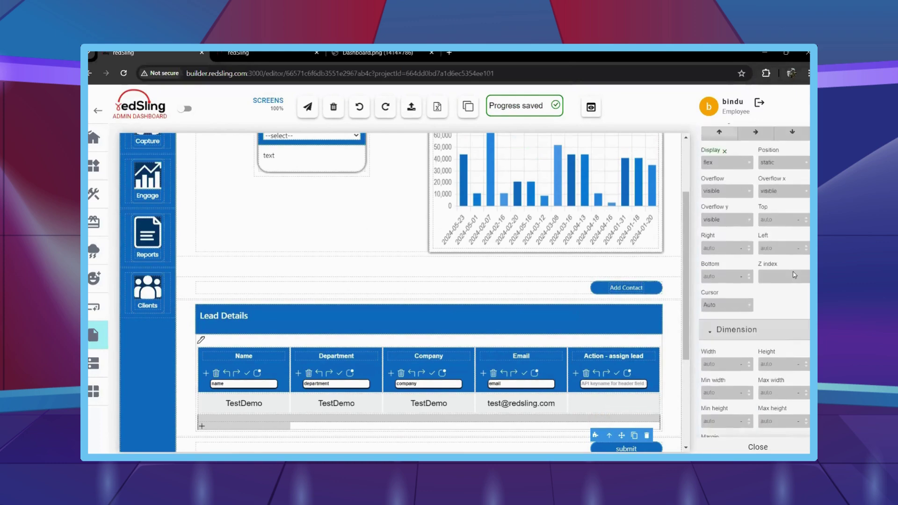
scroll(794, 275, up, 10)
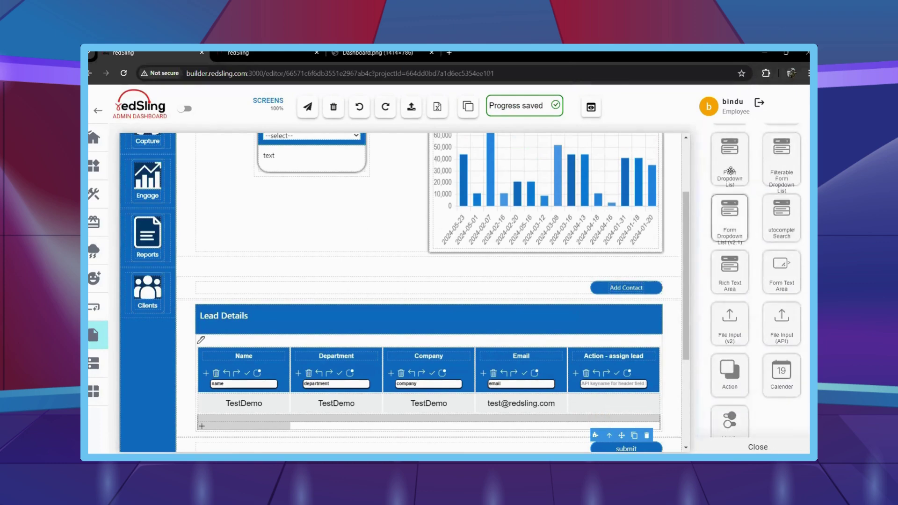
Place a Form Dropdown List (v2.1) in the Action - assign lead column and hide its label.
drag(730, 218, 612, 374)
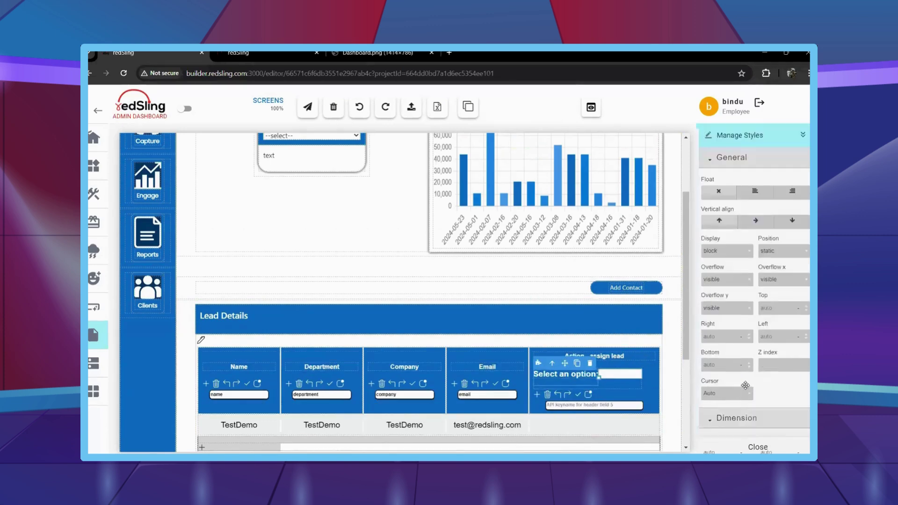
scroll(741, 221, down, 2)
click(729, 230)
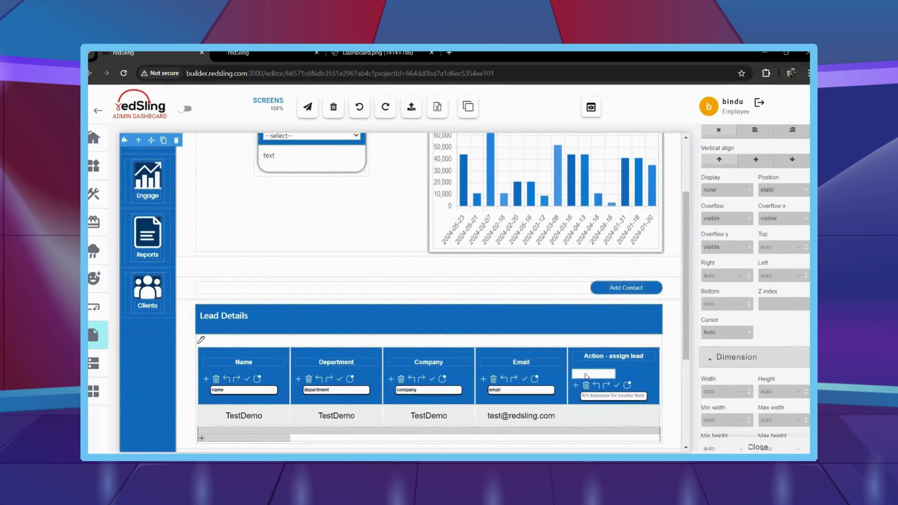
scroll(716, 303, down, 2)
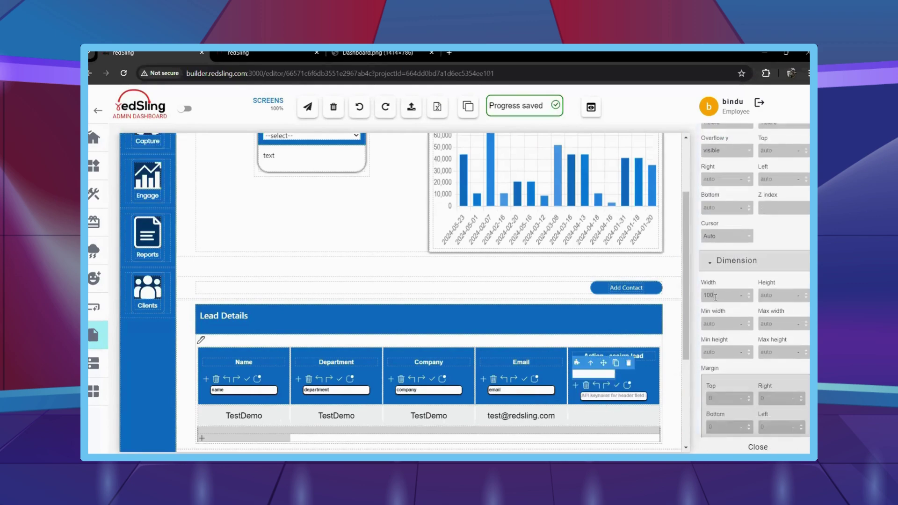
scroll(726, 331, down, 5)
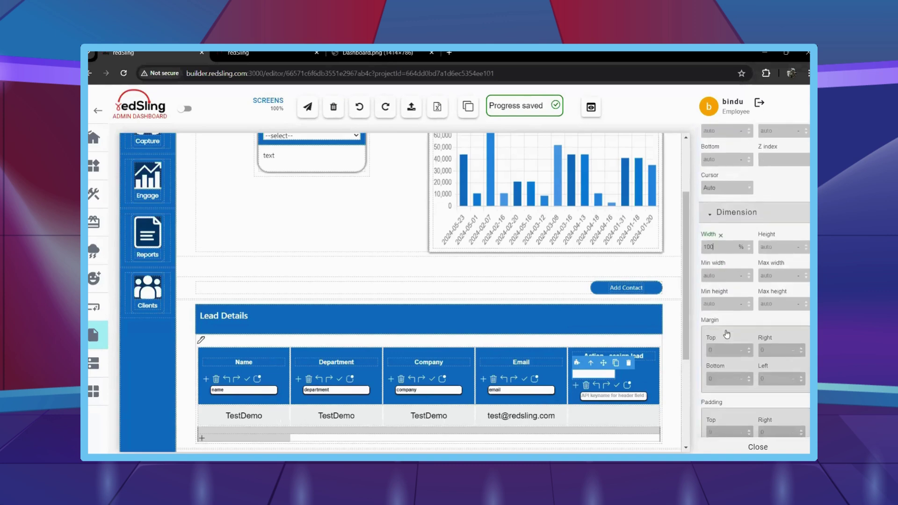
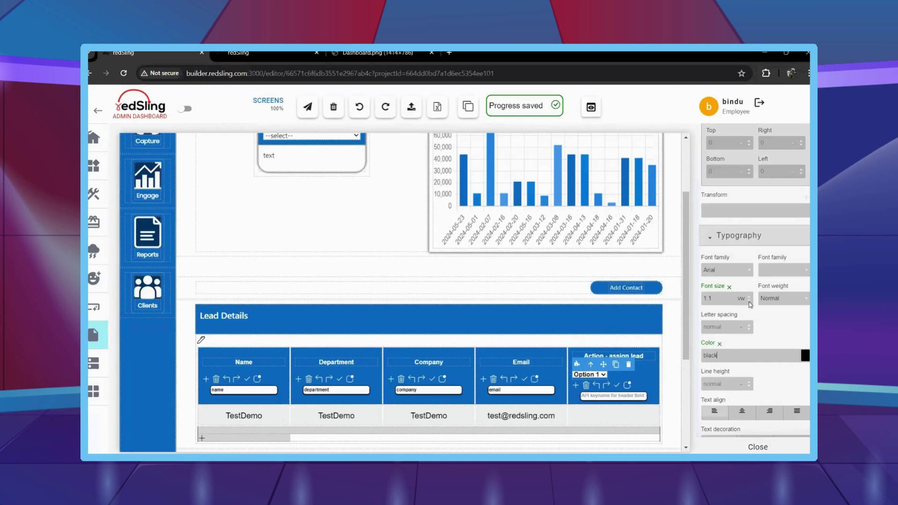
Scroll the traits panel up to the Custom URL, API Path and Bearer Token fields.
scroll(750, 304, up, 10)
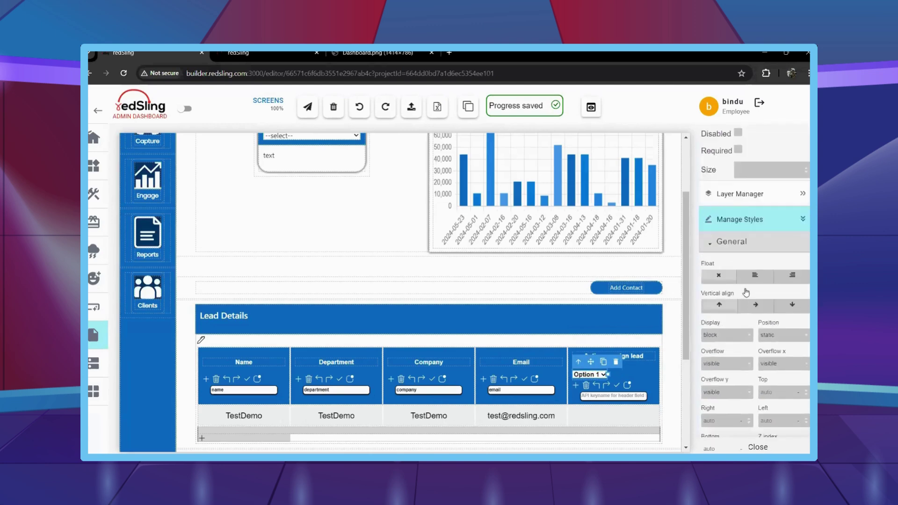
scroll(746, 293, up, 6)
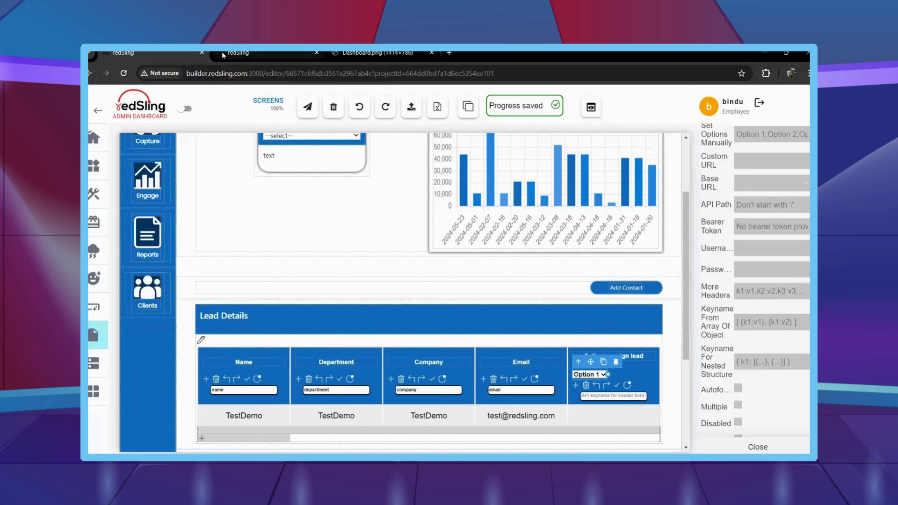
Copy the usertable API URL from Data Models and paste it as the dropdown's Custom URL.
click(223, 55)
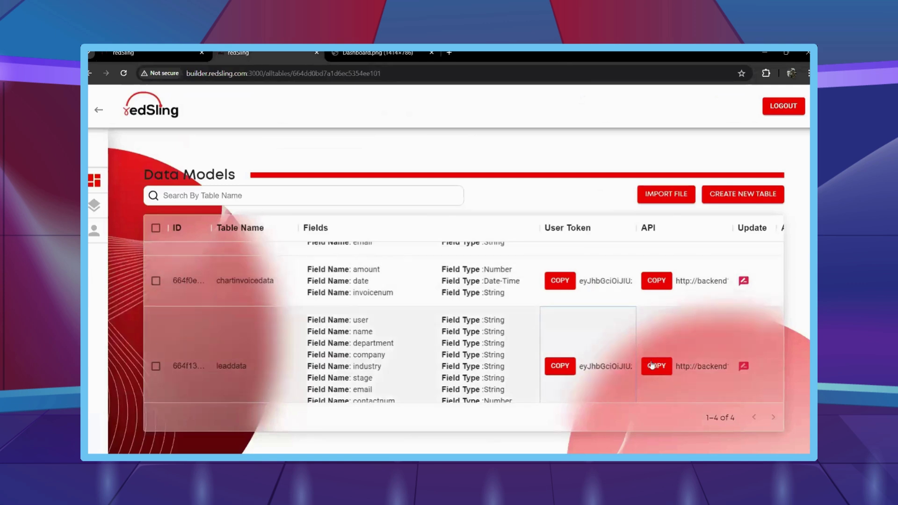
click(652, 366)
scroll(652, 368, down, 2)
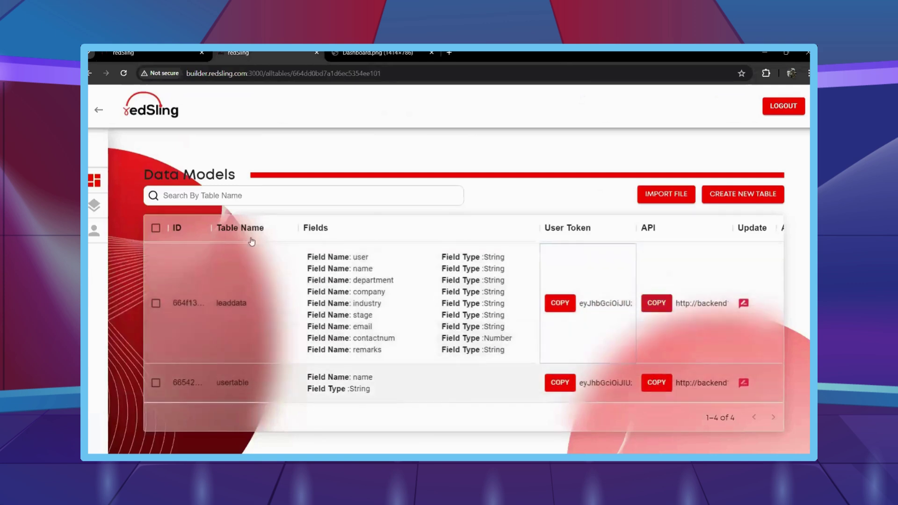
click(658, 381)
click(133, 53)
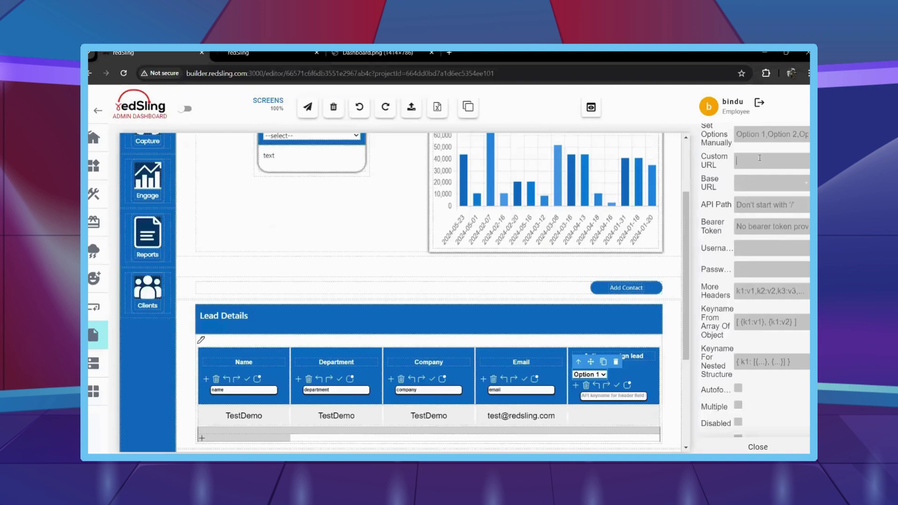
key(ctrl+v)
Copy the usertable user token for the Bearer Token and reselect the Action - assign lead cell.
click(217, 55)
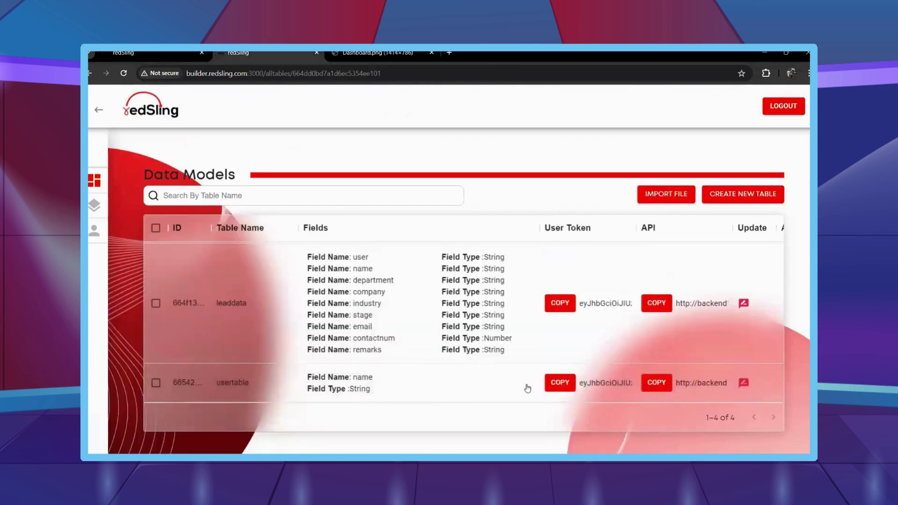
click(556, 385)
key(ctrl+1)
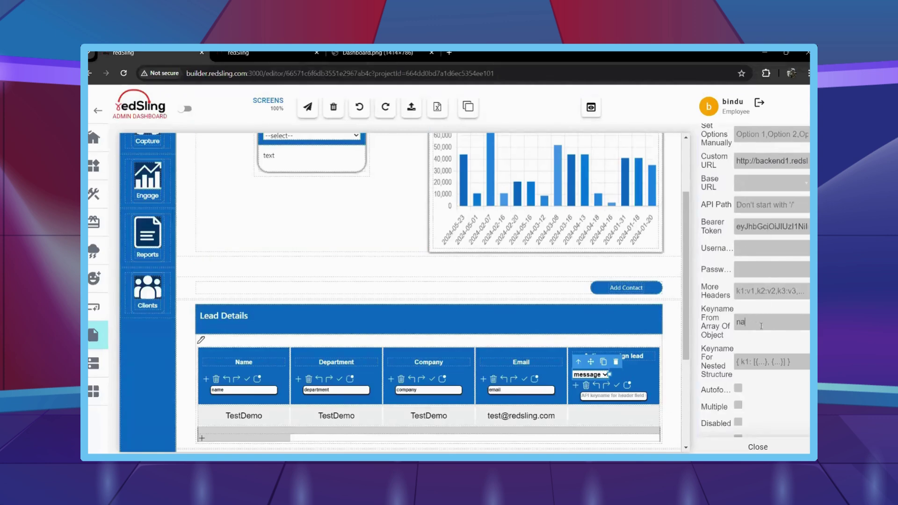
click(618, 388)
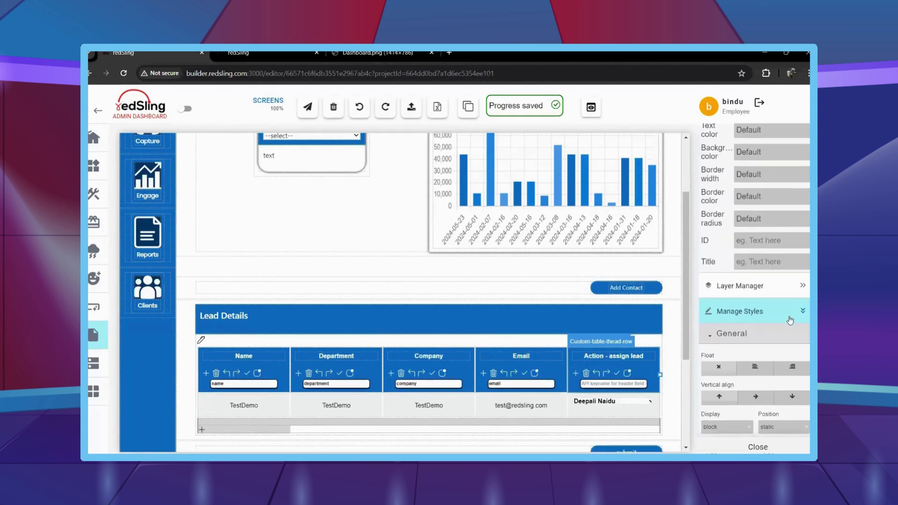
Drag the Google Translate widget from Widgets onto the top of the page.
scroll(271, 280, up, 1)
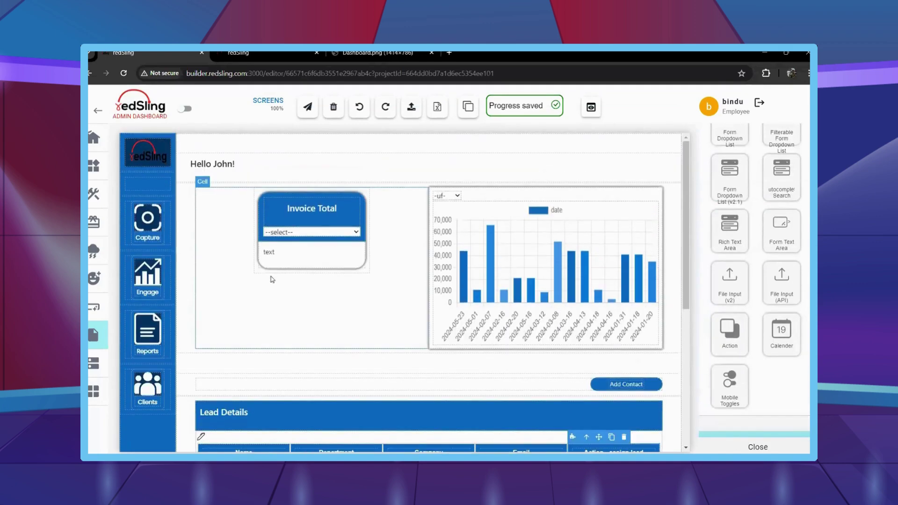
mouse_move(118, 192)
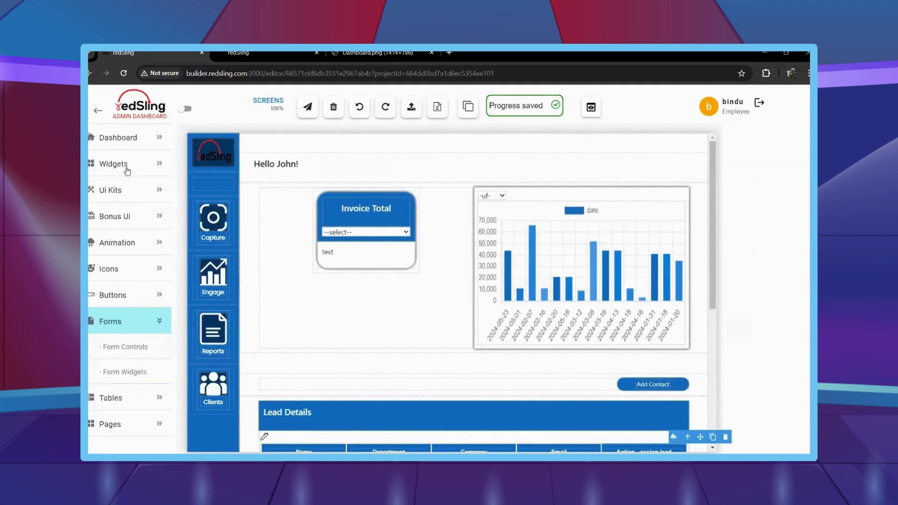
click(120, 164)
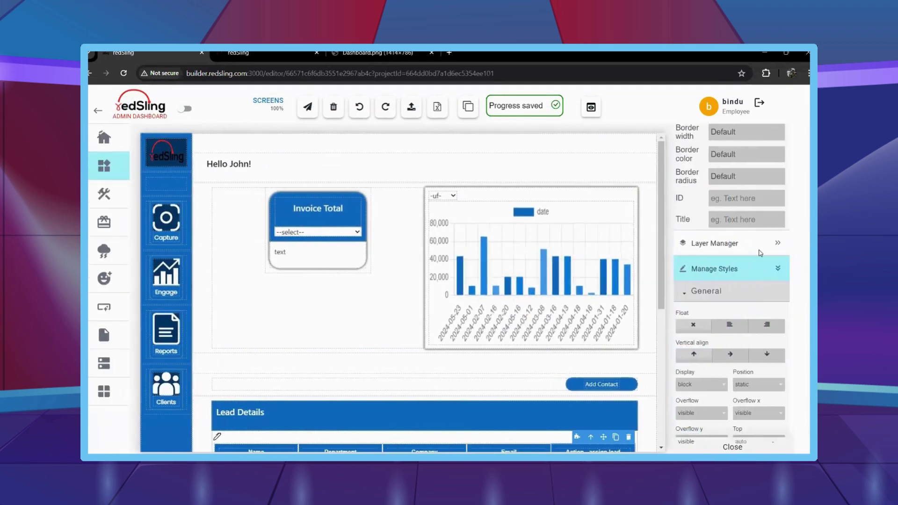
scroll(759, 254, up, 5)
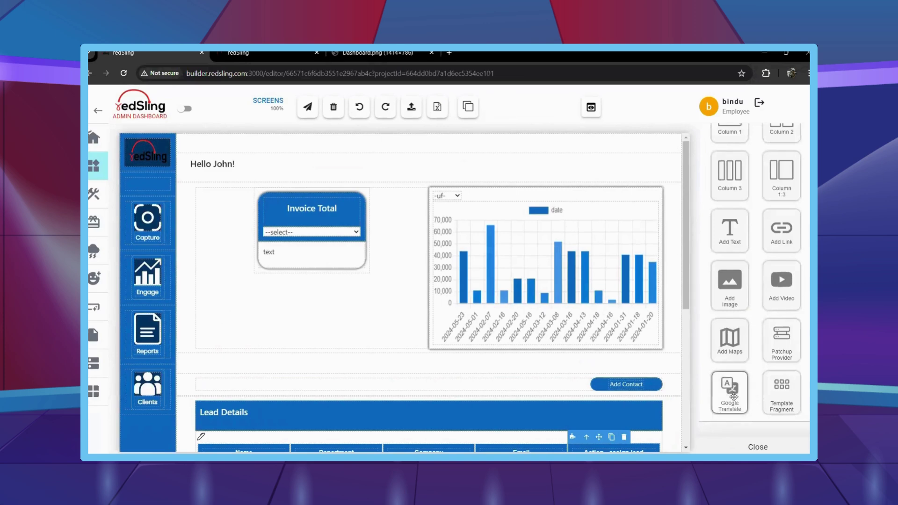
drag(734, 397, 318, 153)
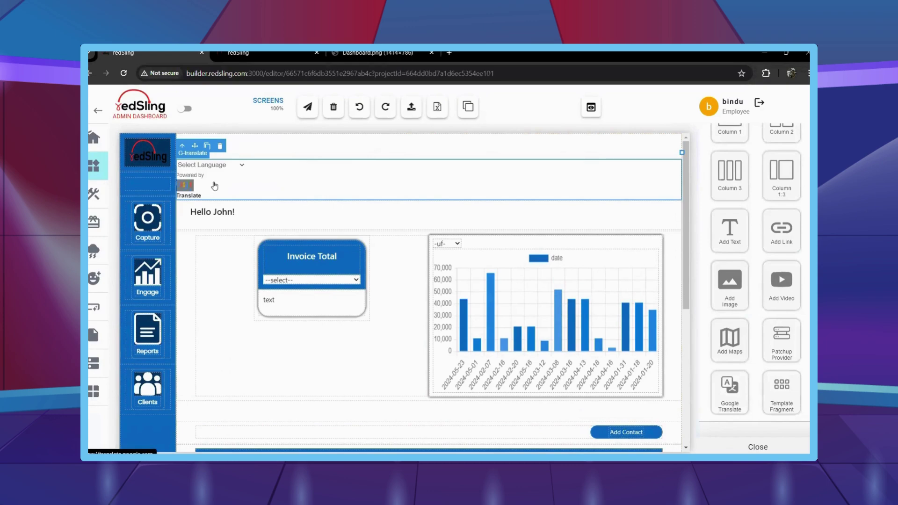
Translate the page into Spanish using the widget's language list.
click(236, 168)
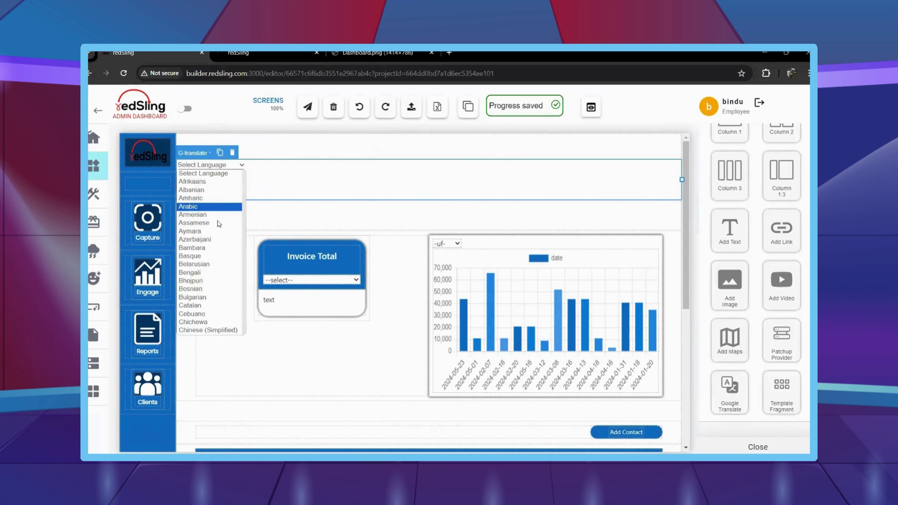
scroll(215, 225, down, 10)
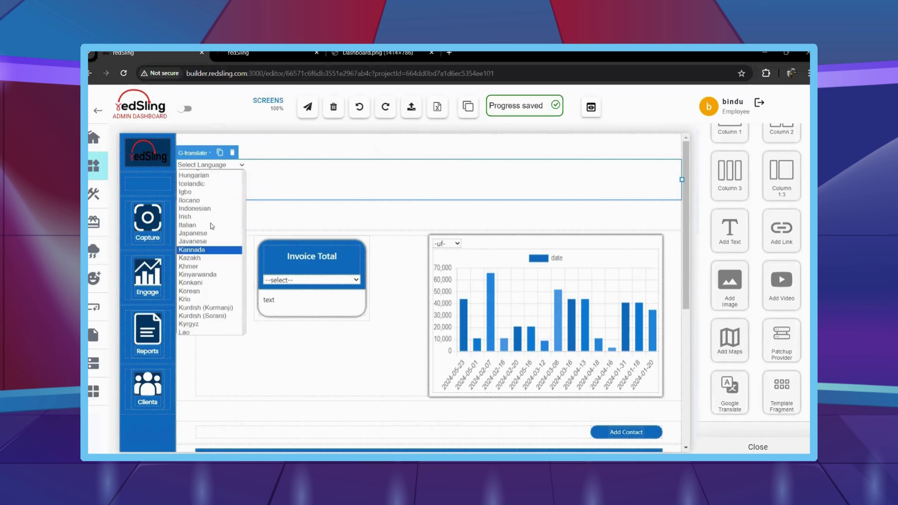
scroll(211, 226, down, 6)
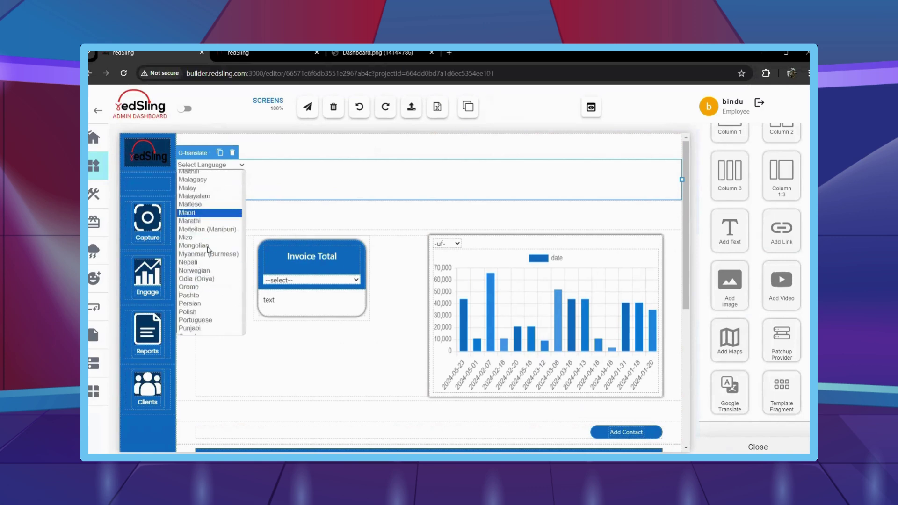
scroll(208, 249, down, 6)
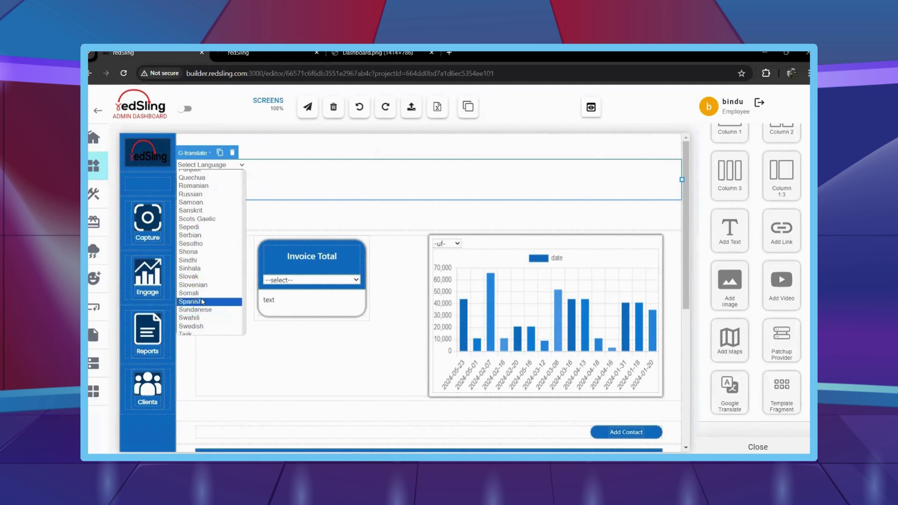
click(203, 303)
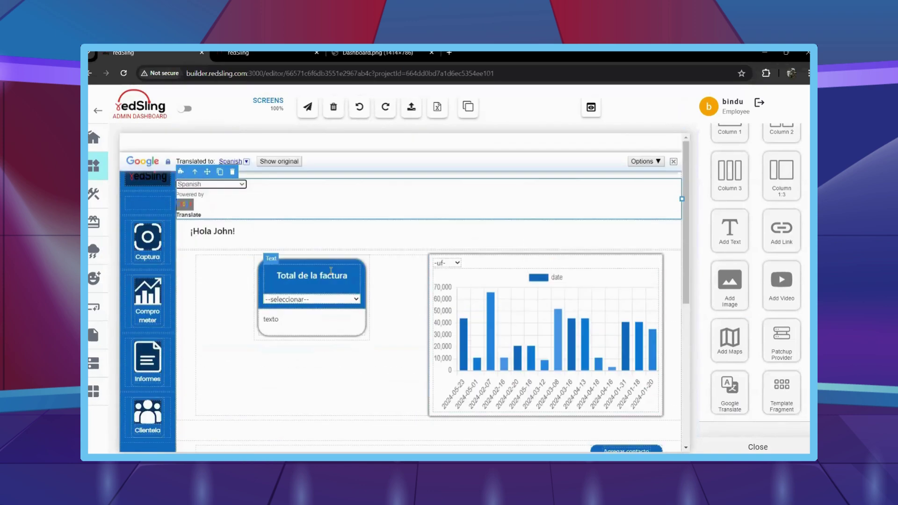
Switch the page to French, then restore the original English.
scroll(405, 301, down, 4)
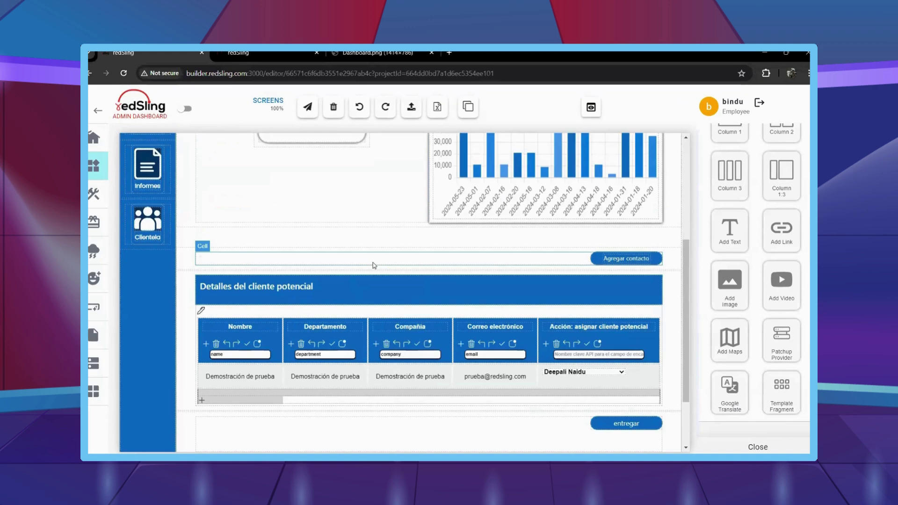
scroll(323, 294, up, 5)
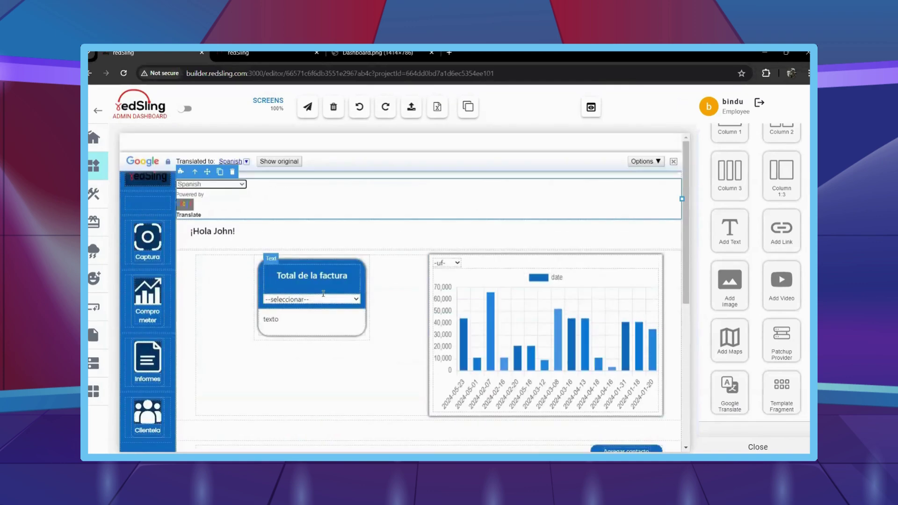
click(223, 182)
click(224, 185)
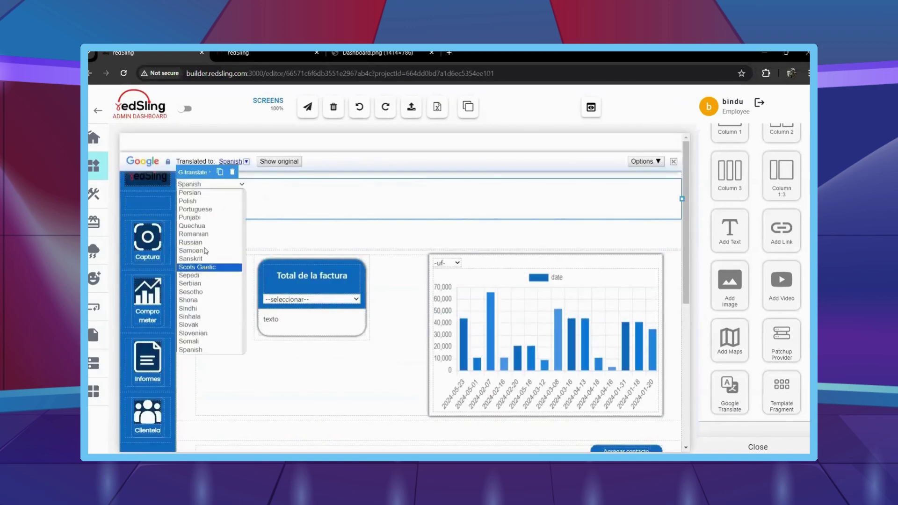
scroll(207, 255, up, 6)
scroll(205, 301, up, 6)
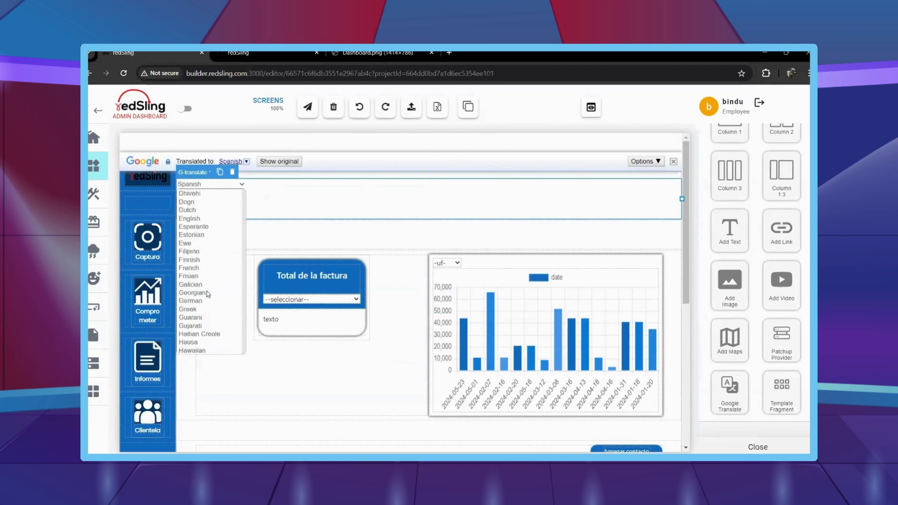
click(197, 302)
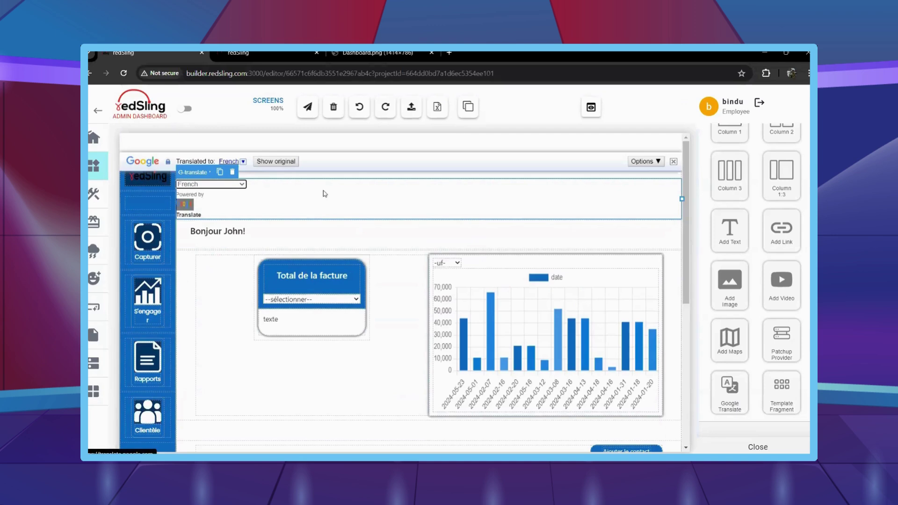
click(273, 162)
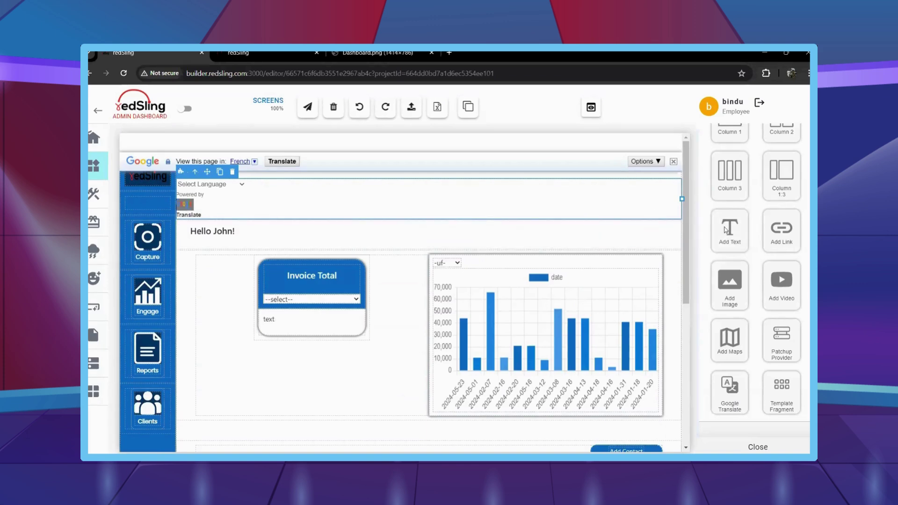
Delete G-translate-container from the Layer Manager and collapse the layer tree.
scroll(739, 239, down, 10)
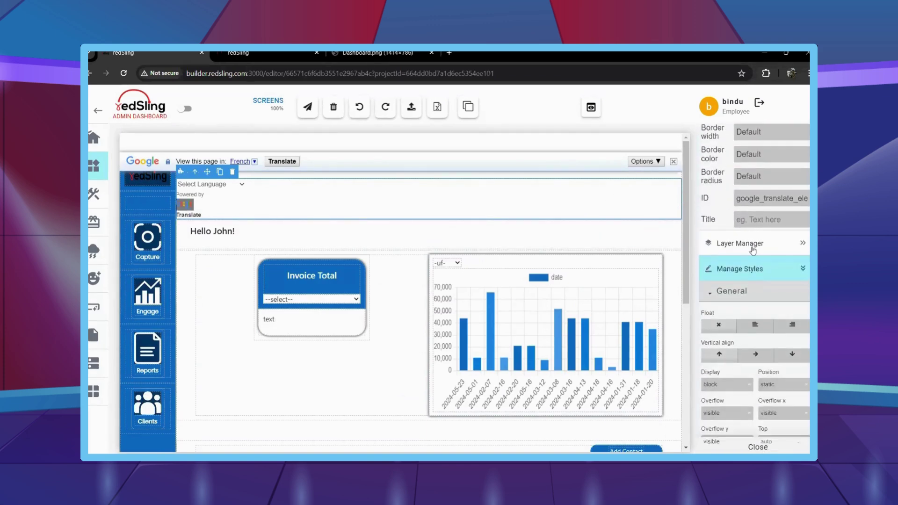
click(753, 247)
click(747, 296)
scroll(746, 299, down, 3)
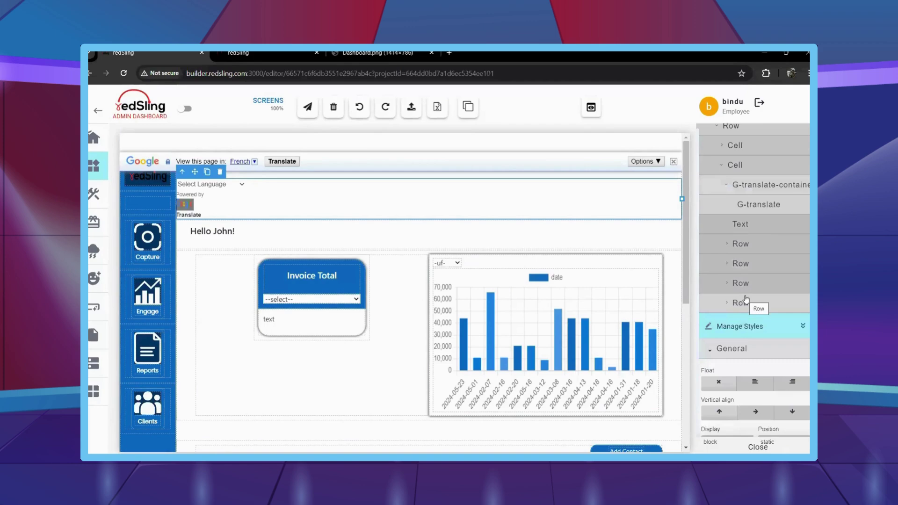
key(Delete)
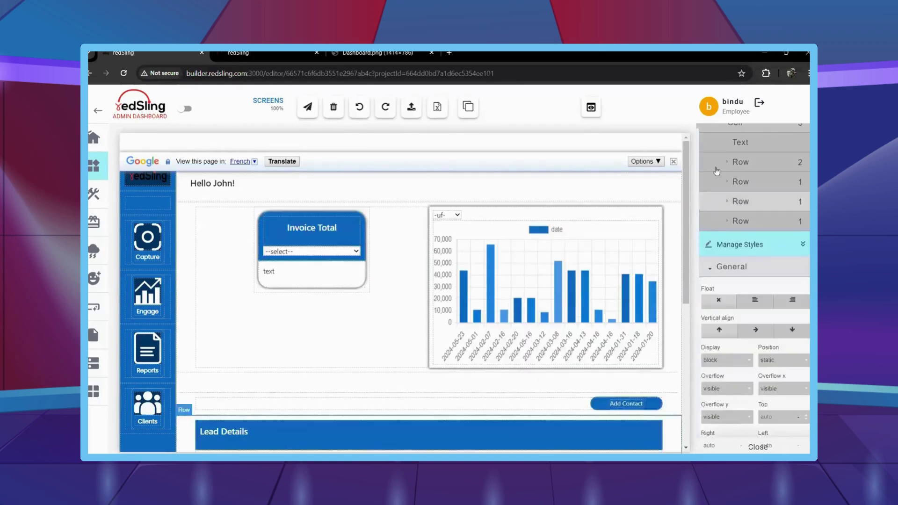
scroll(518, 252, down, 4)
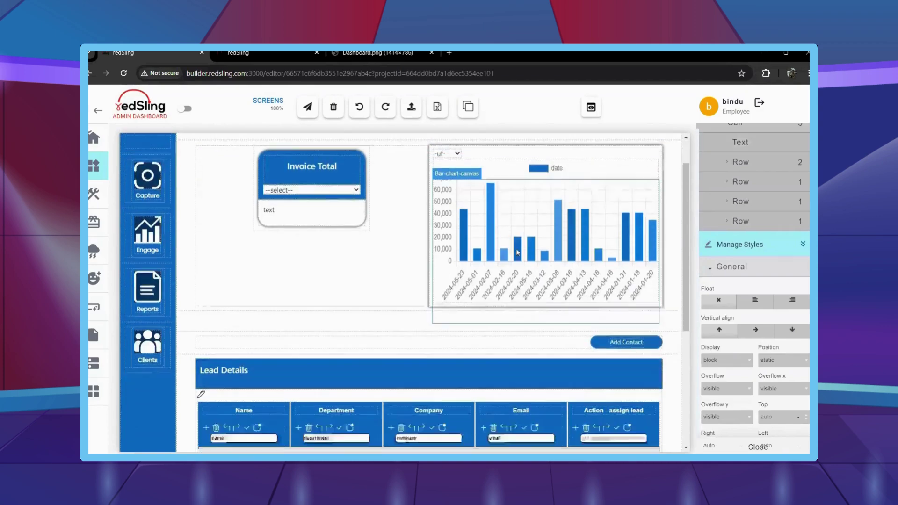
scroll(752, 270, up, 5)
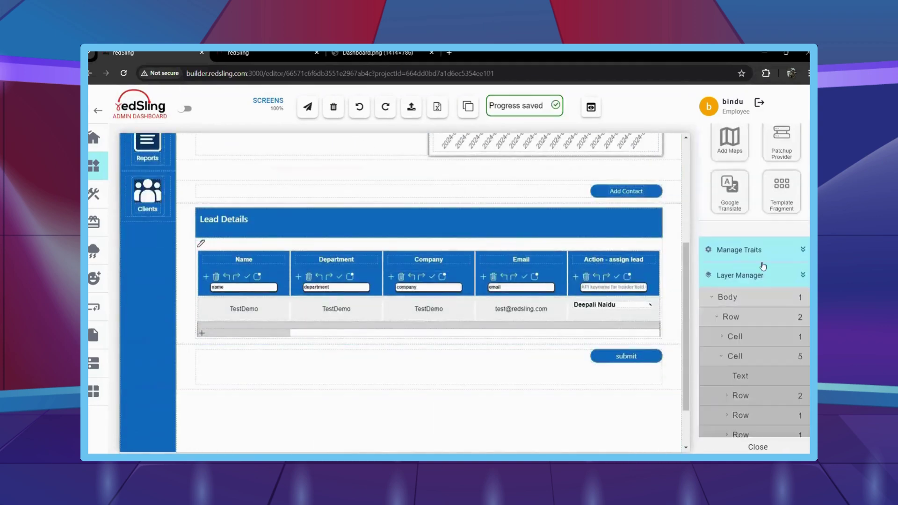
click(737, 289)
Open the Add Contact popup and drop a Text Input field into it.
scroll(737, 292, up, 5)
click(626, 190)
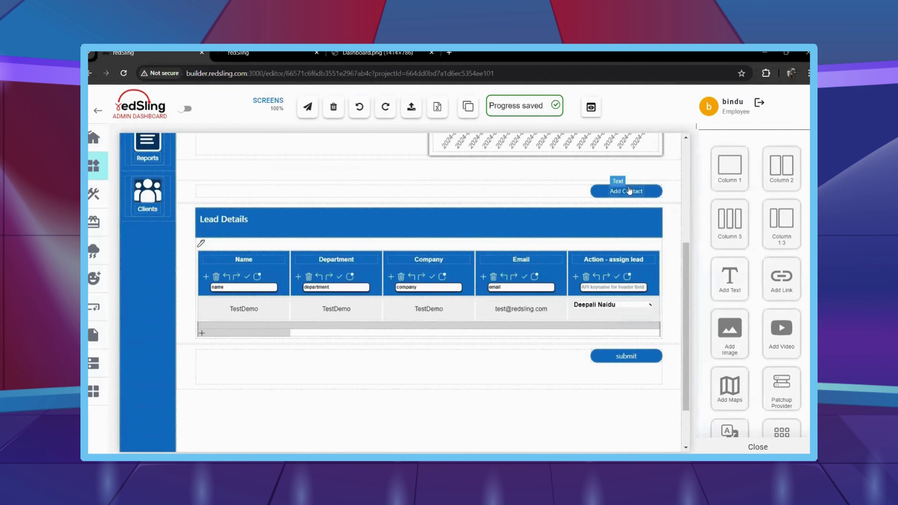
scroll(405, 312, up, 4)
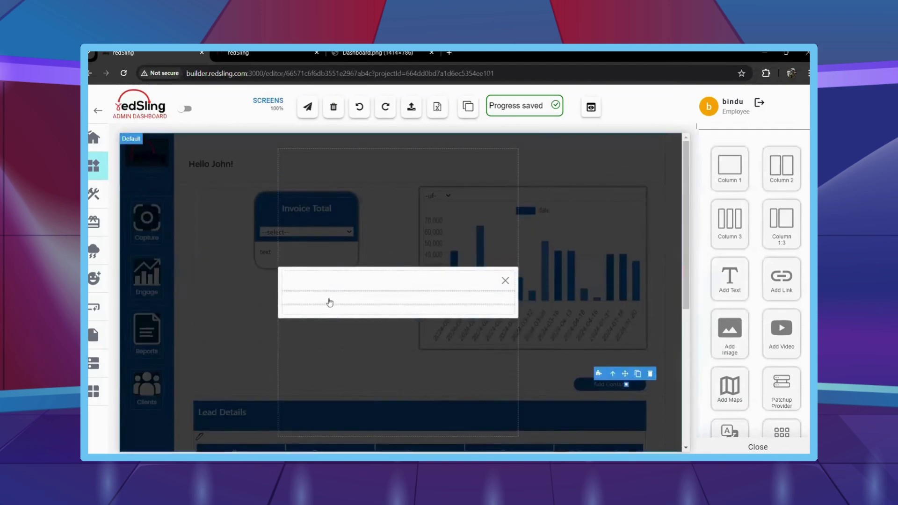
click(330, 301)
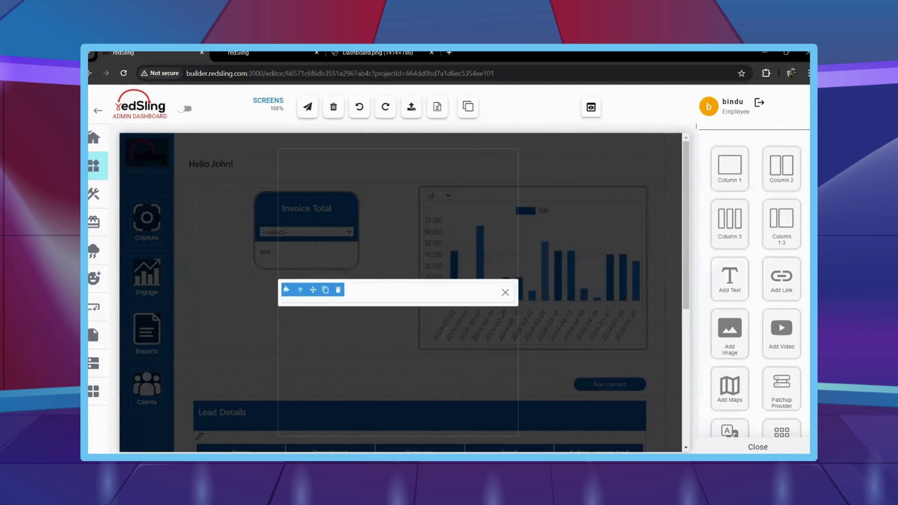
mouse_move(121, 345)
click(122, 398)
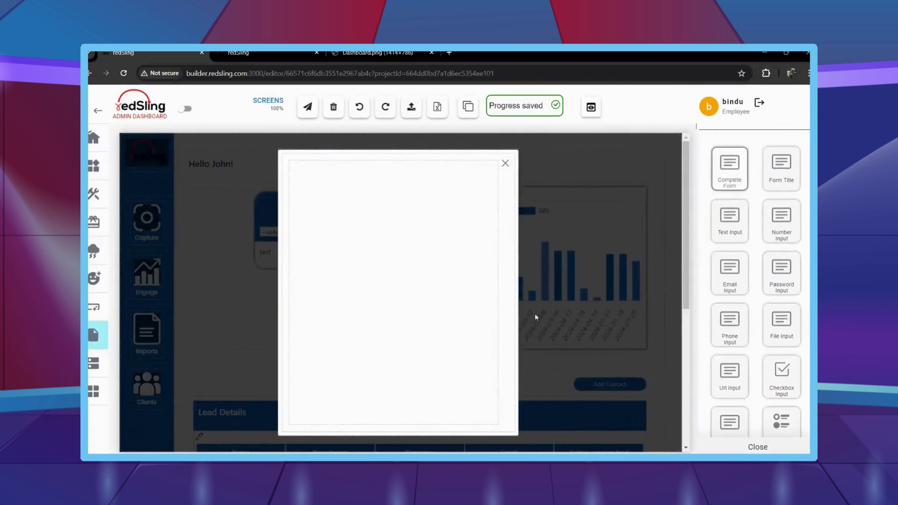
drag(736, 227, 369, 224)
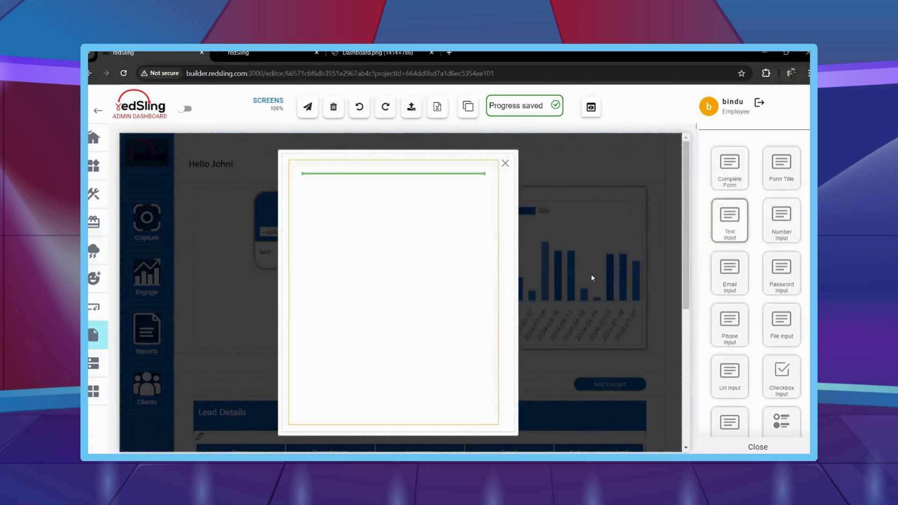
Duplicate the text field several times to create the stacked text inputs.
scroll(764, 285, down, 4)
scroll(765, 286, down, 10)
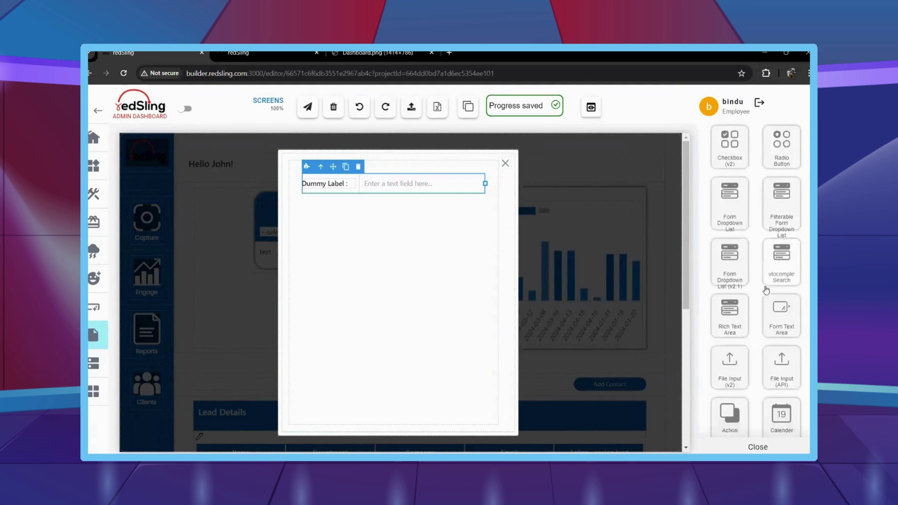
scroll(748, 299, down, 8)
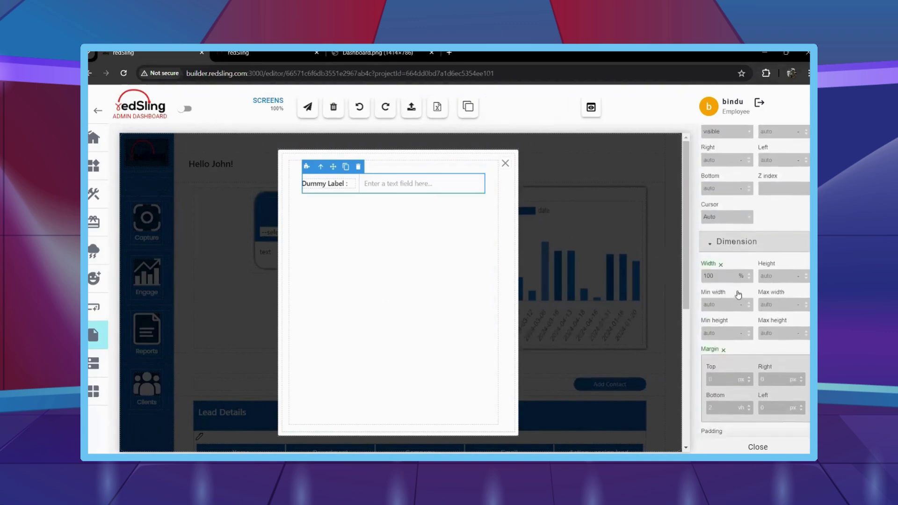
click(346, 167)
click(345, 167)
click(345, 168)
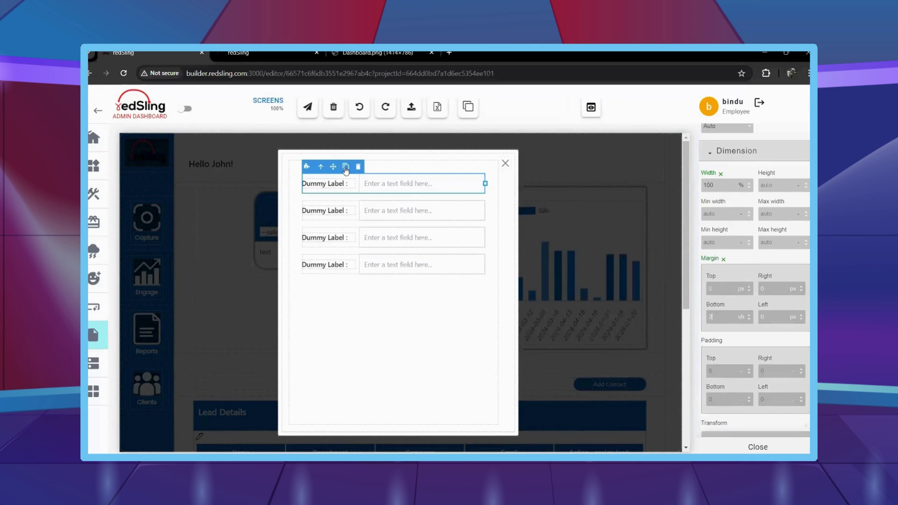
click(346, 167)
Add an Email field, a Number field and another Text Input below the text fields.
scroll(759, 234, up, 5)
scroll(759, 234, up, 10)
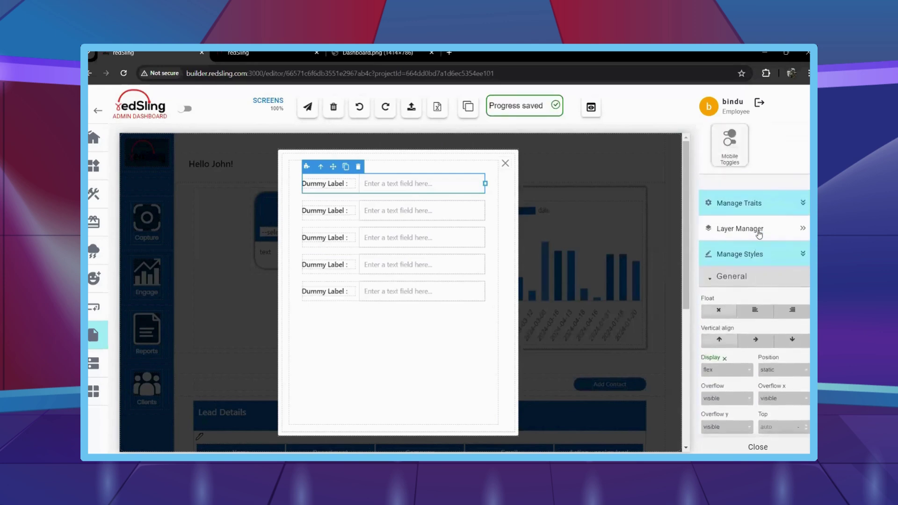
scroll(759, 234, up, 5)
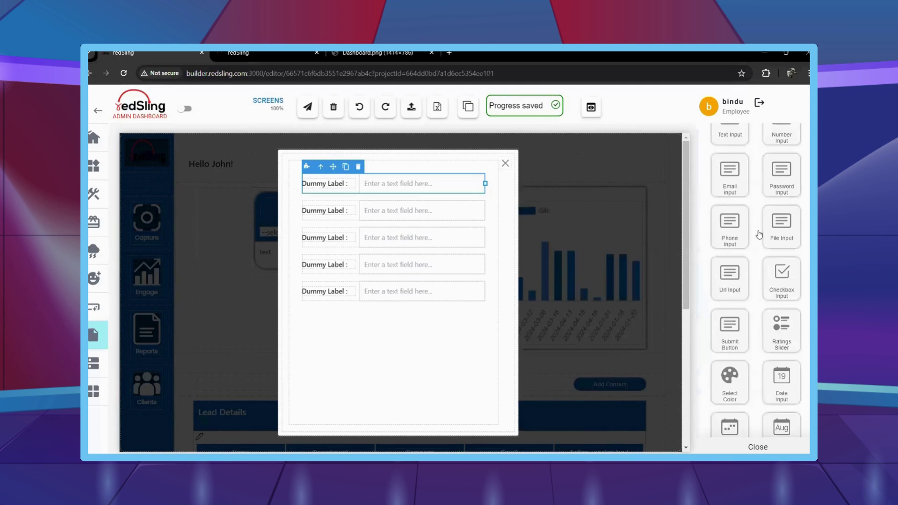
drag(463, 325, 419, 331)
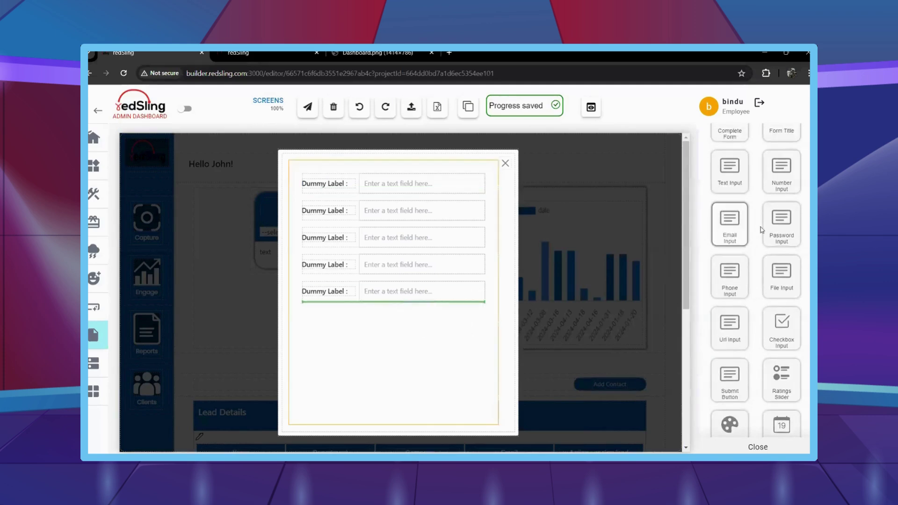
drag(782, 170, 393, 341)
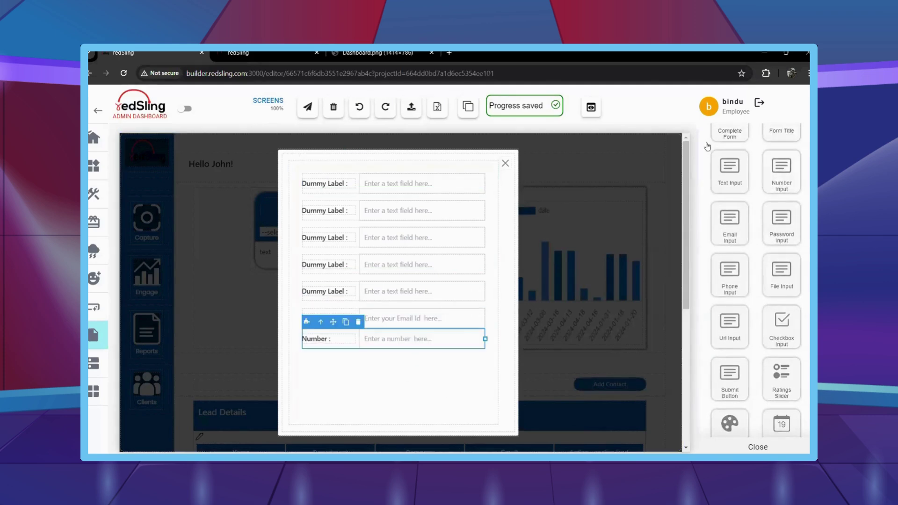
drag(729, 168, 401, 407)
Select the Email field, then the Number field, to adjust their spacing.
click(358, 324)
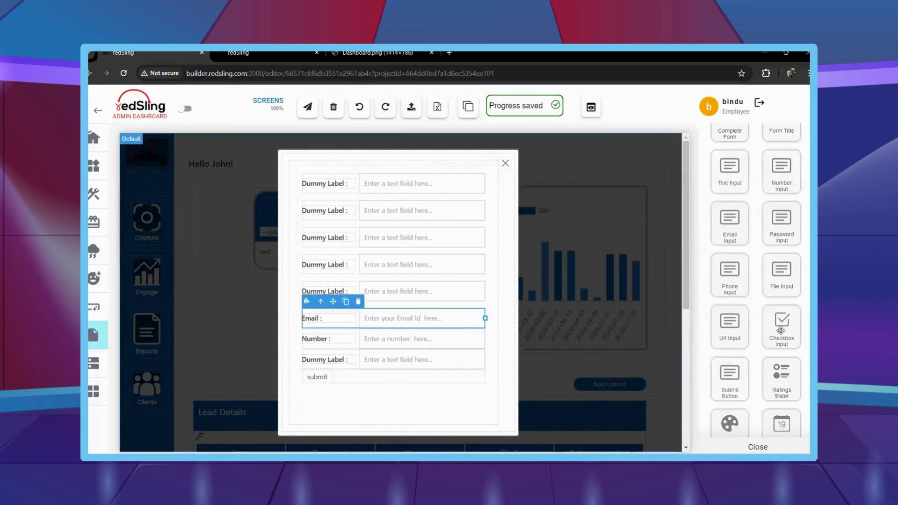
scroll(781, 331, down, 7)
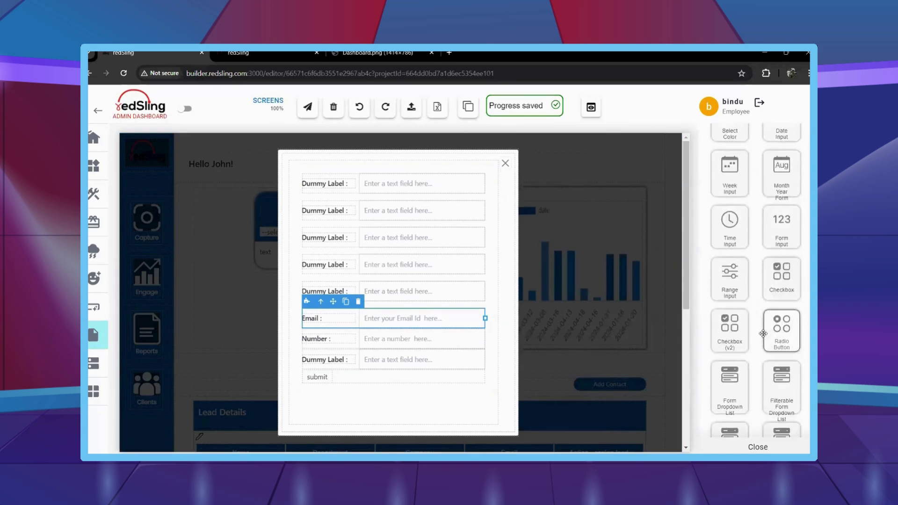
scroll(763, 334, down, 10)
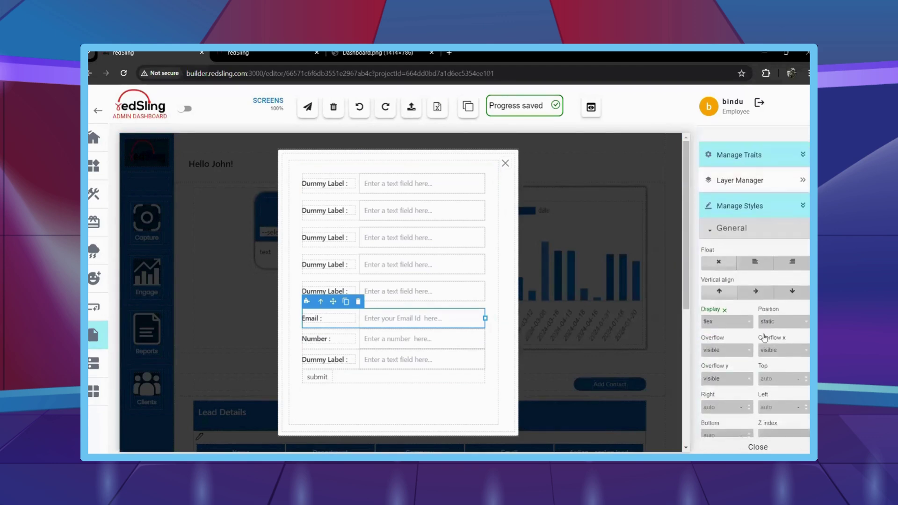
scroll(764, 337, down, 6)
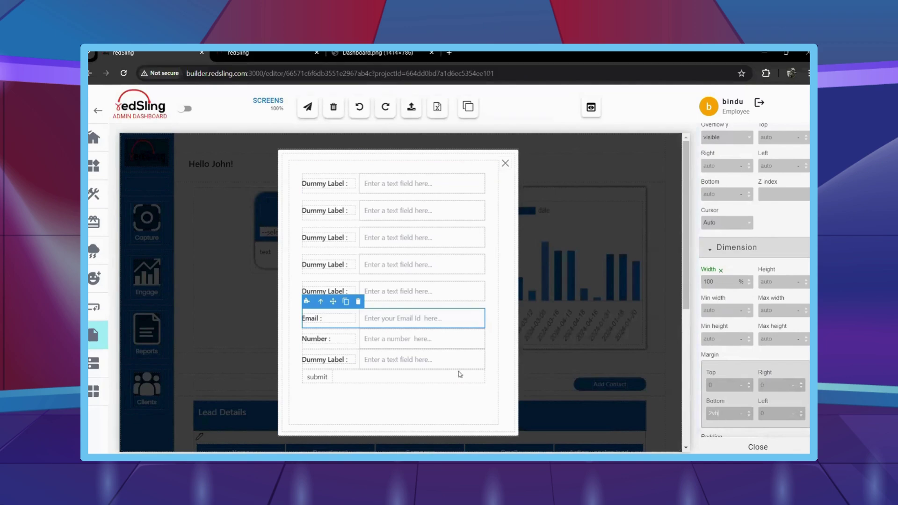
click(354, 346)
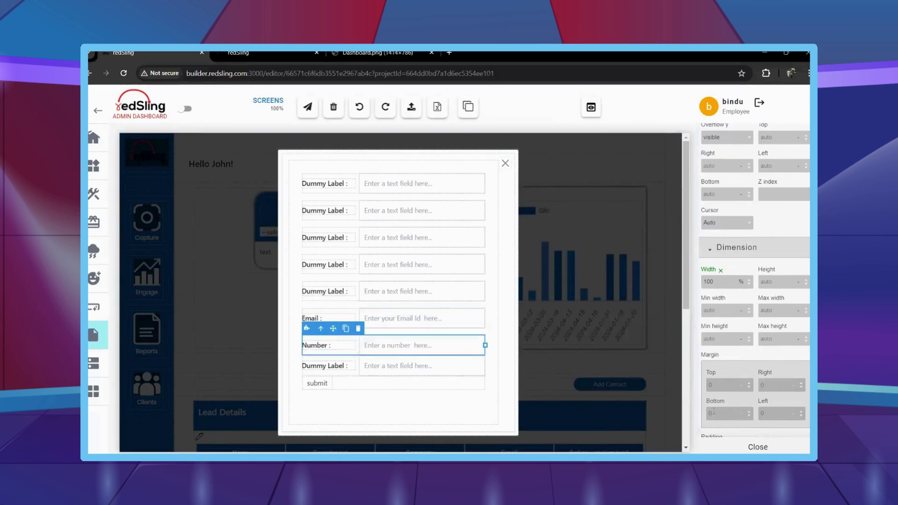
Give the last text field a 2vh bottom margin.
click(358, 377)
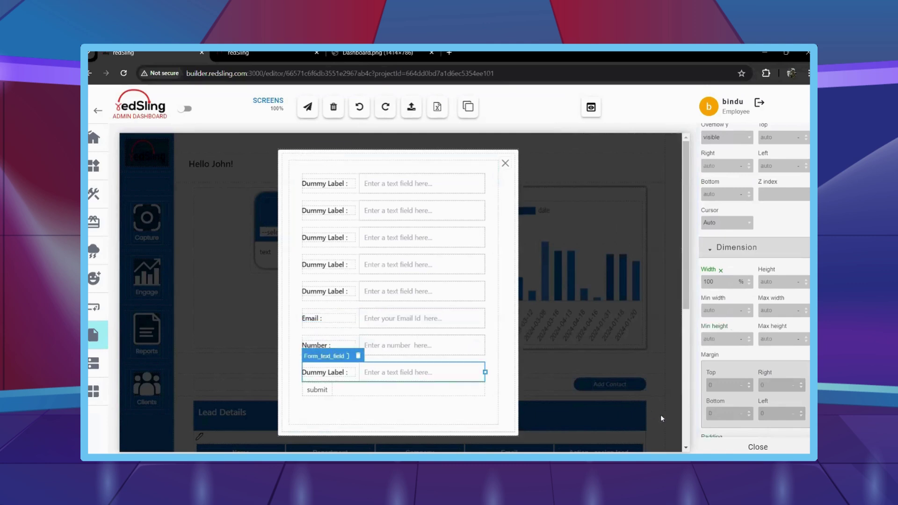
click(720, 412)
text(2vh)
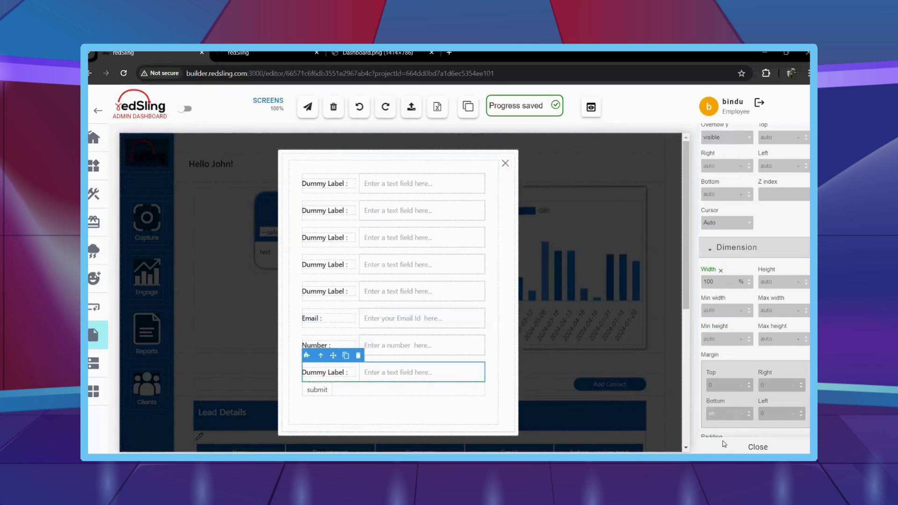
Center the submit button with auto margins, round its corners, and set a #116cbf background.
click(319, 403)
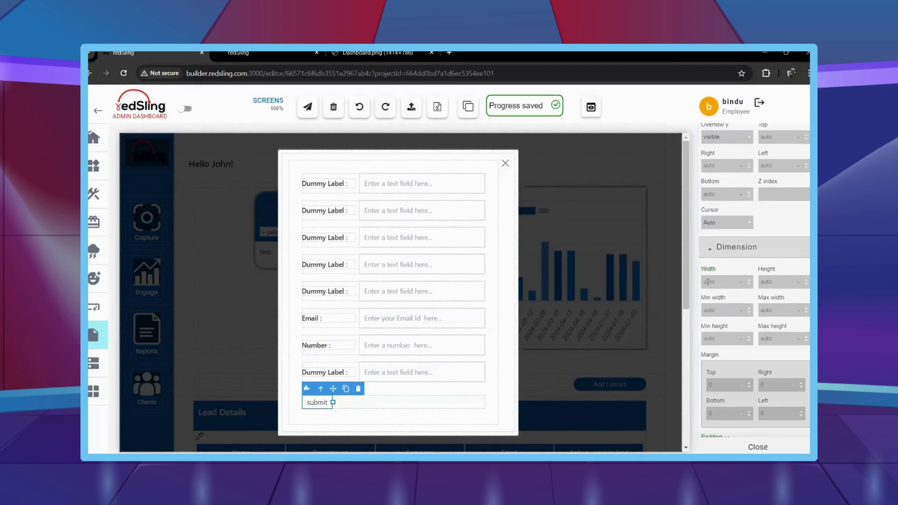
scroll(732, 313, down, 3)
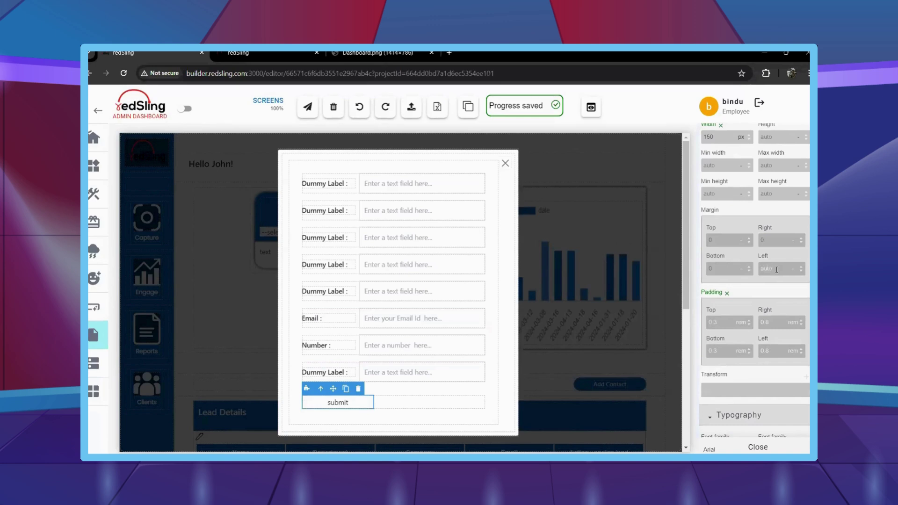
key(Return)
text(to)
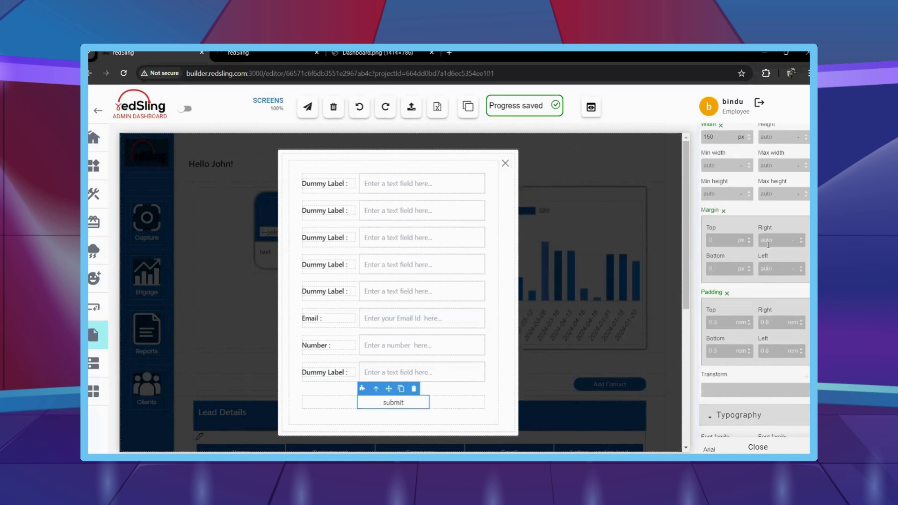
scroll(765, 262, down, 8)
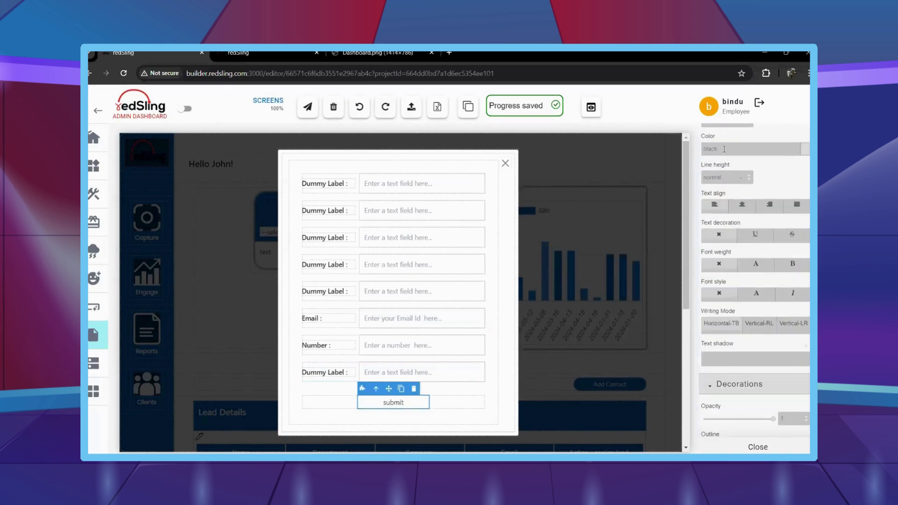
scroll(765, 192, down, 4)
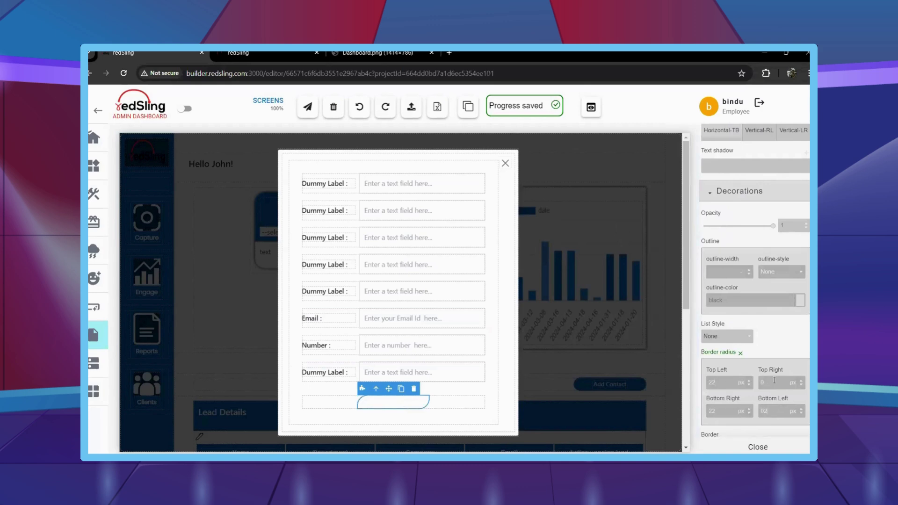
scroll(738, 369, down, 10)
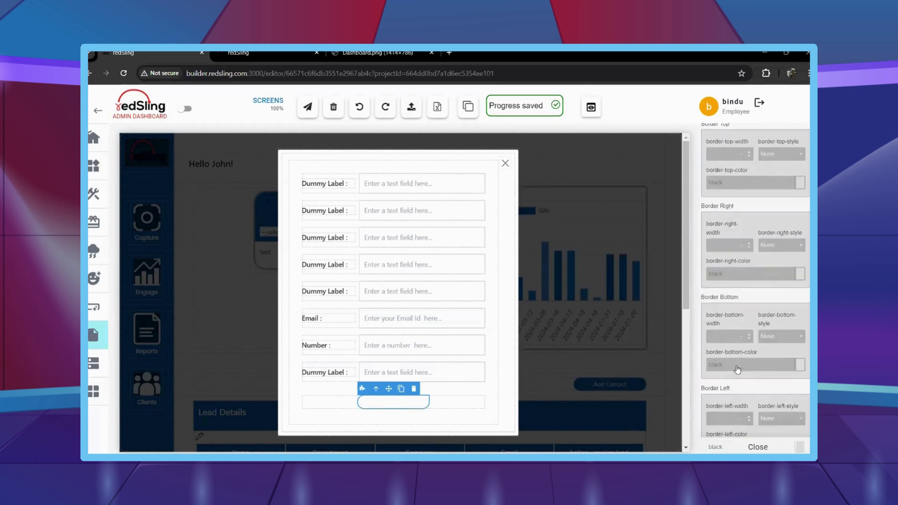
scroll(715, 359, down, 4)
click(158, 448)
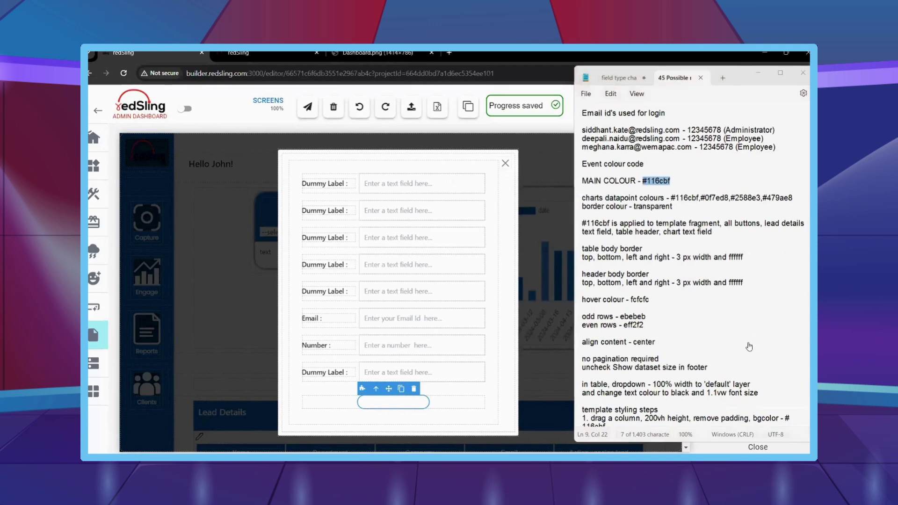
key(alt+Tab)
key(Return)
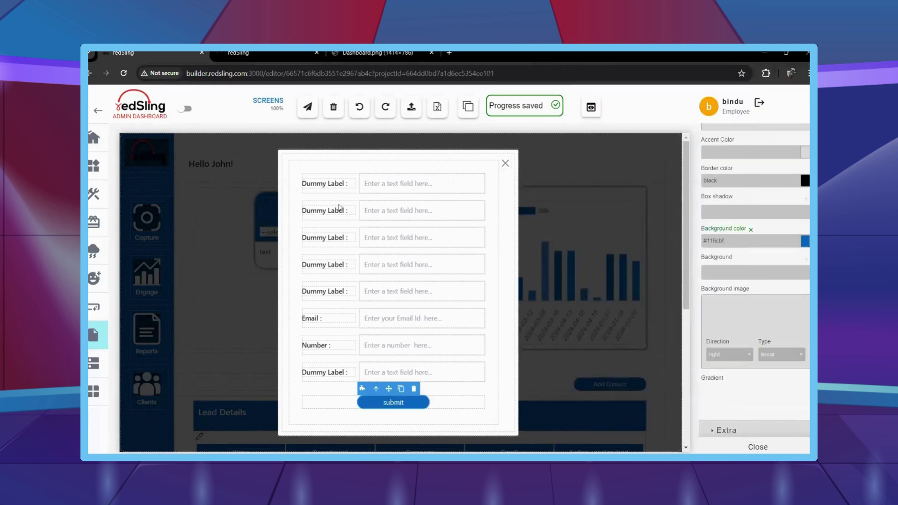
Set the first four form labels to Name, Department, Company and Industry.
double_click(339, 184)
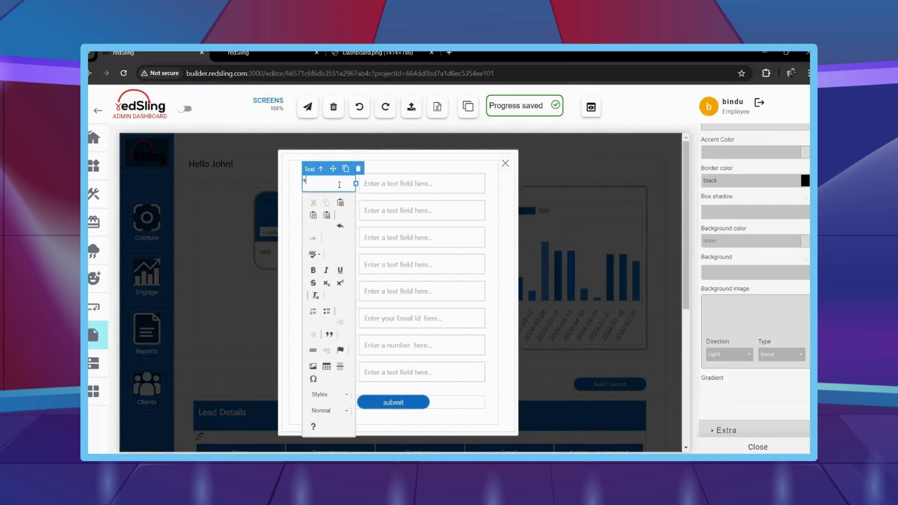
click(312, 204)
double_click(311, 206)
text(Dep)
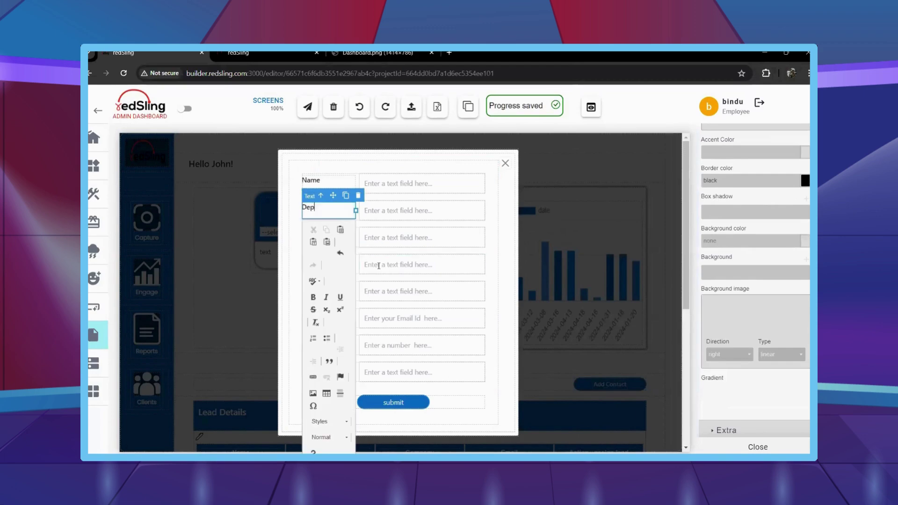
text(artment)
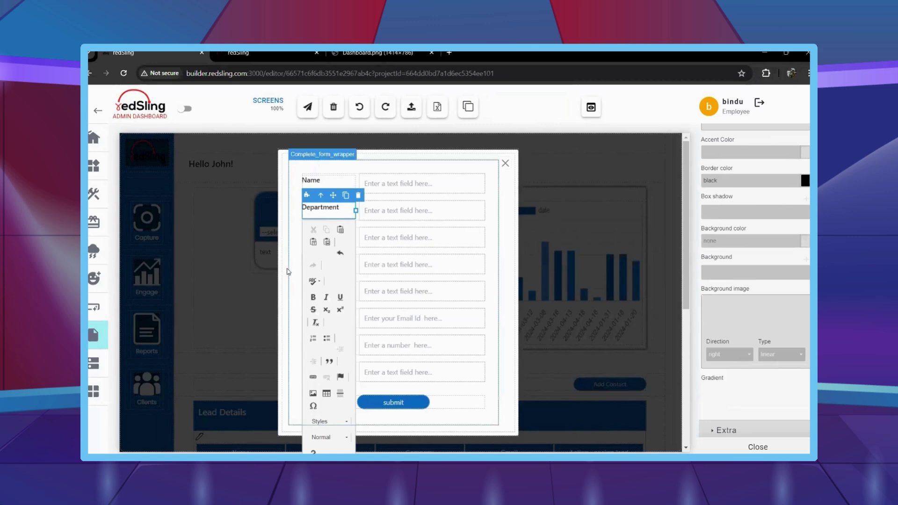
click(322, 234)
double_click(323, 234)
text(Company)
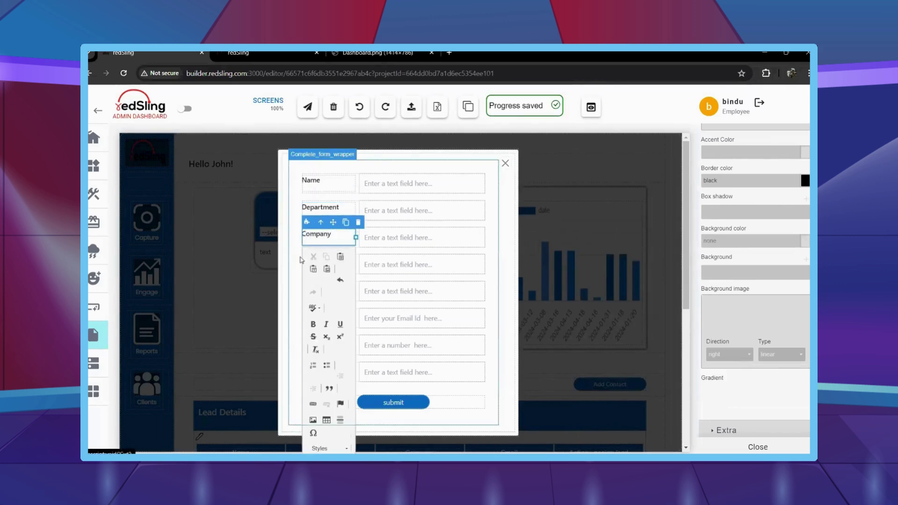
click(323, 261)
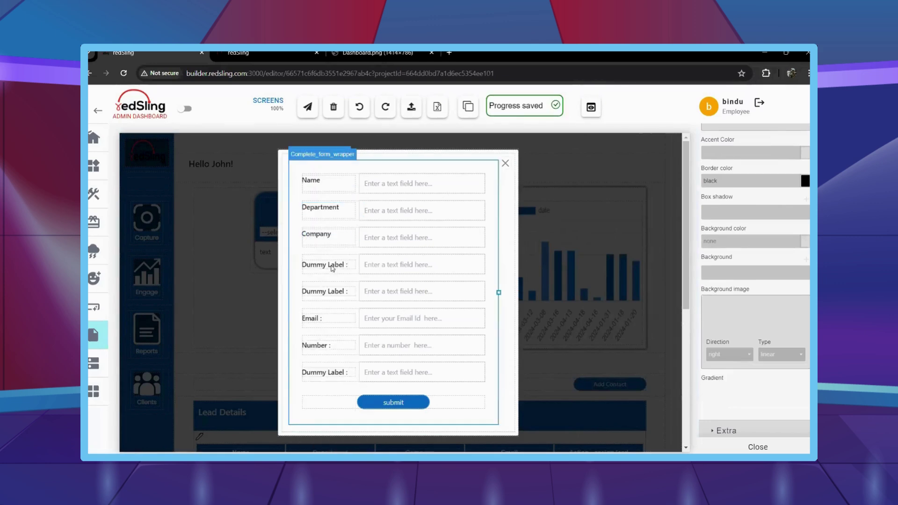
double_click(323, 261)
key(BackSpace)
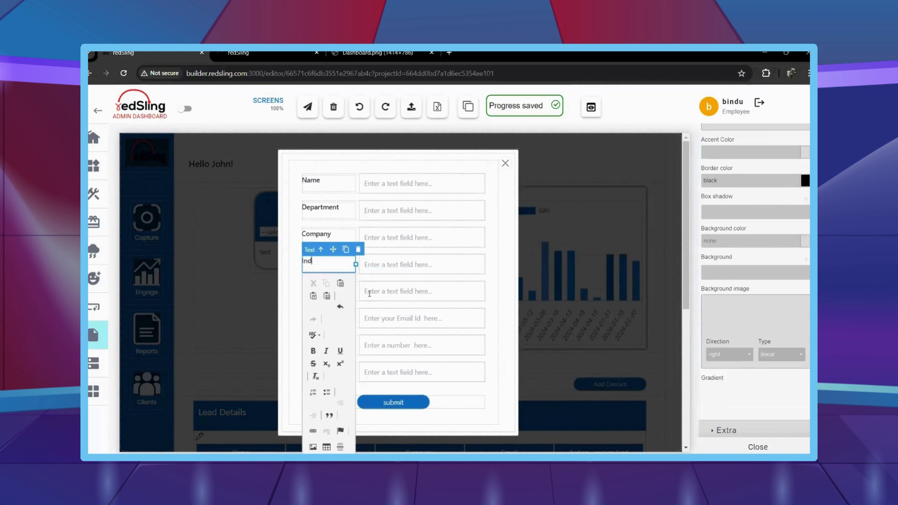
text(Industry)
click(322, 291)
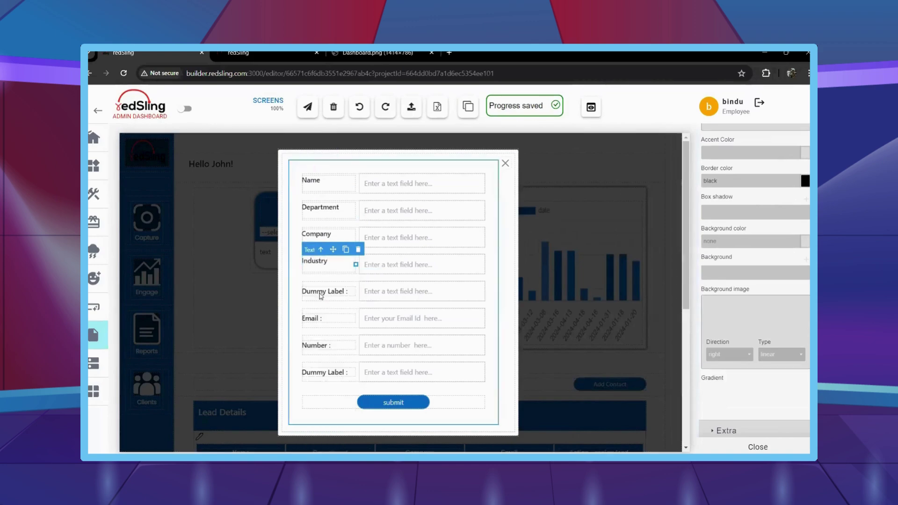
Relabel the remaining fields Stage, Email, Number and Remarks, replacing the dummy label.
click(322, 291)
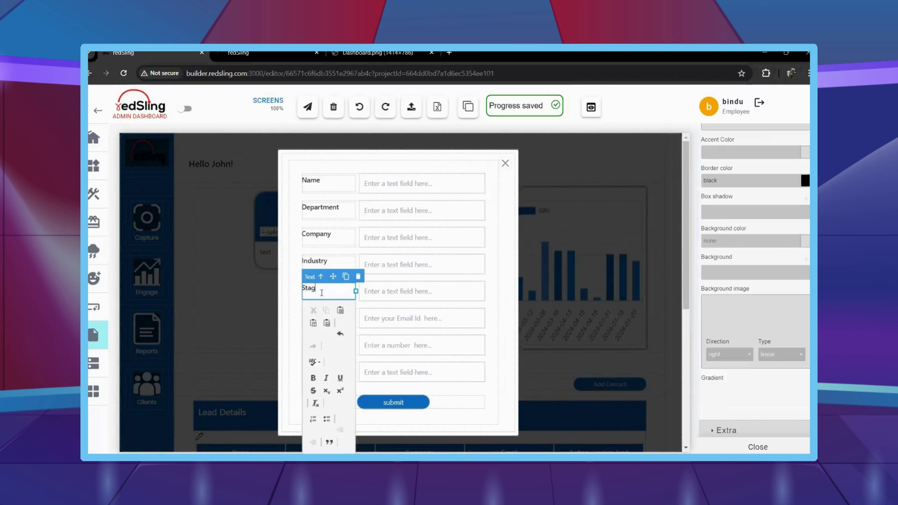
click(335, 320)
double_click(335, 320)
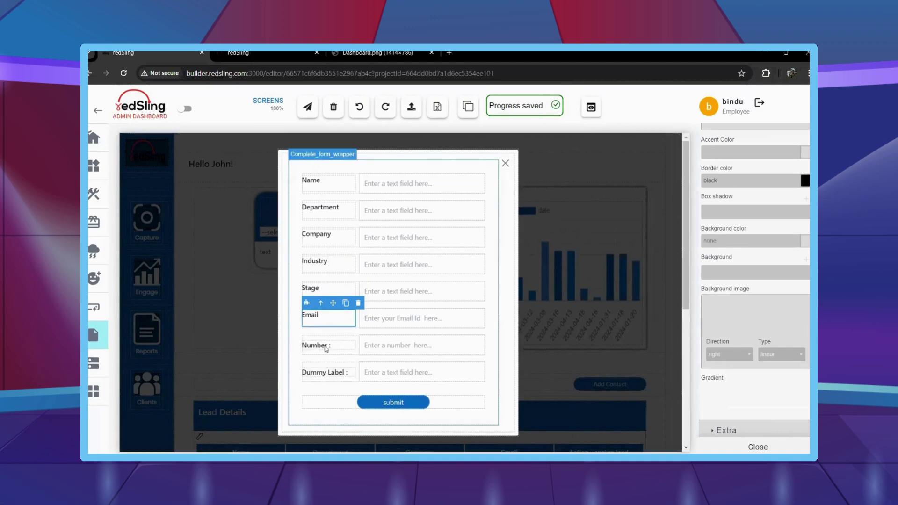
click(331, 345)
click(332, 345)
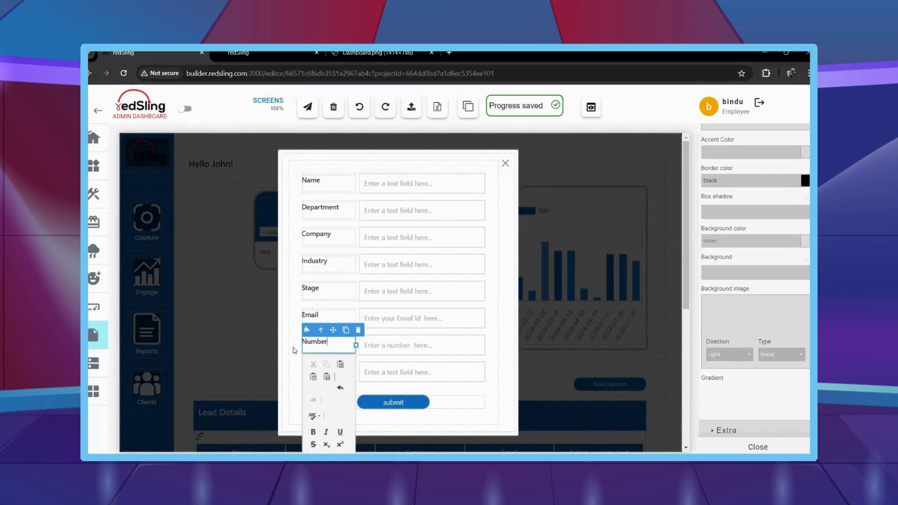
click(336, 373)
click(336, 373)
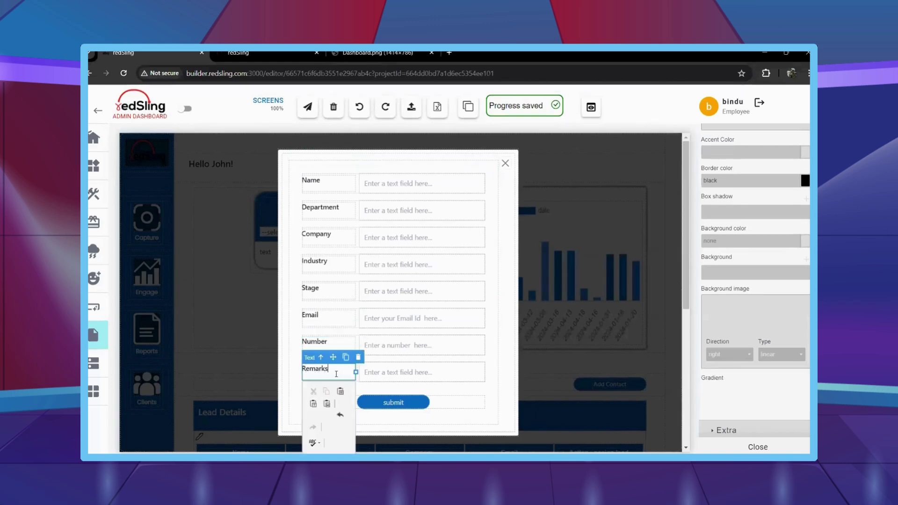
click(492, 291)
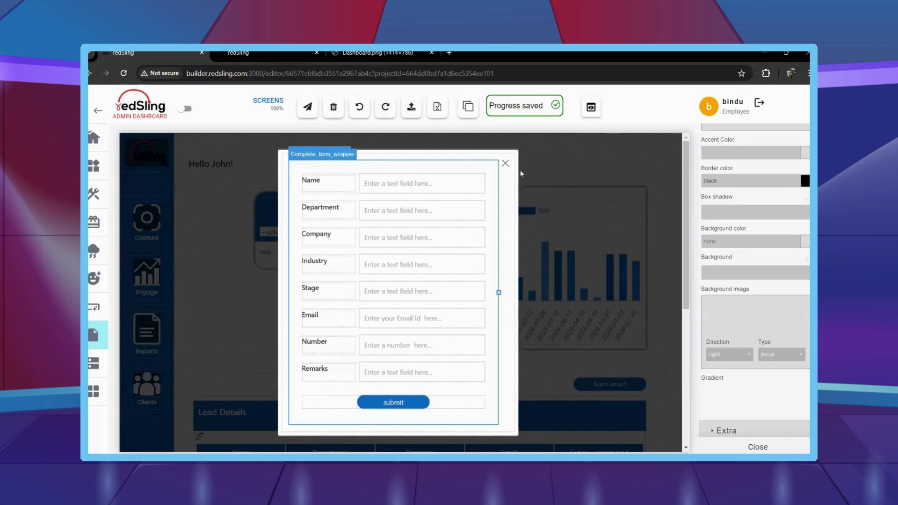
click(557, 256)
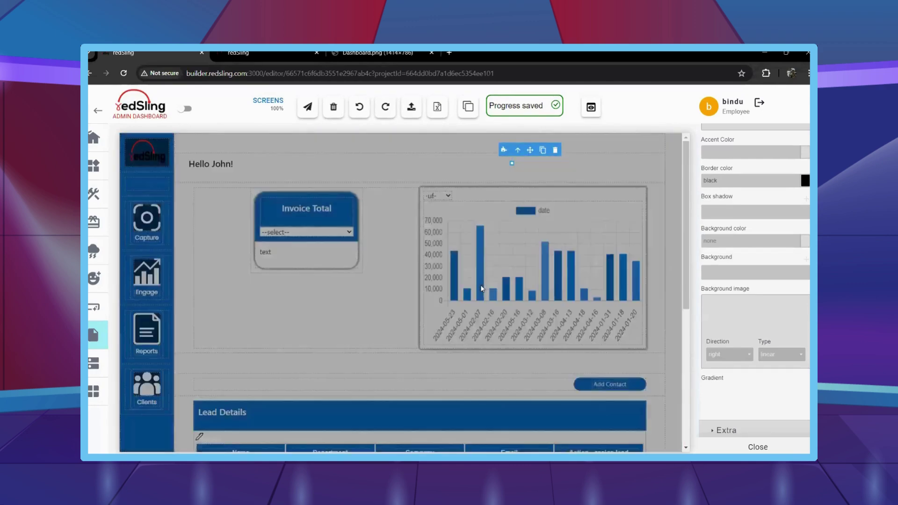
Close the style panel and reload the builder page with DevTools open to watch its requests.
scroll(431, 318, down, 3)
scroll(432, 318, down, 3)
scroll(428, 345, up, 5)
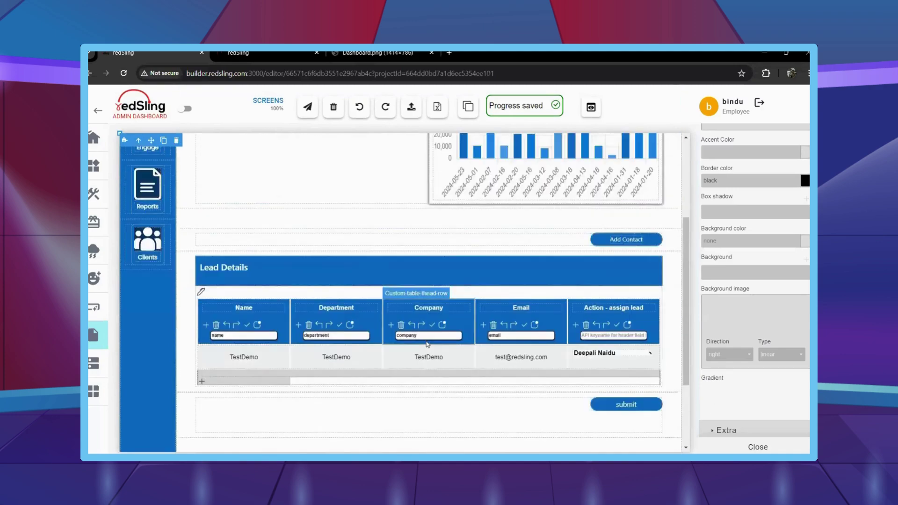
click(757, 447)
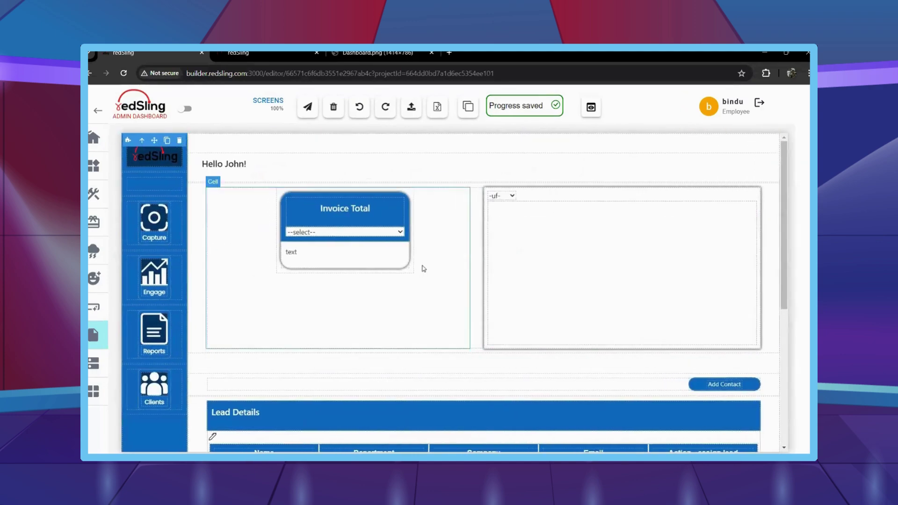
key(ctrl+shift+i)
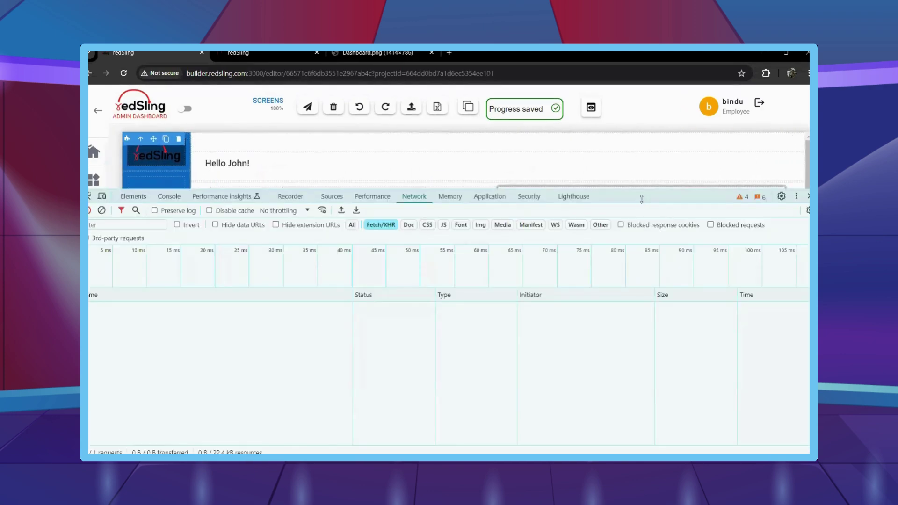
drag(642, 200, 641, 264)
click(308, 108)
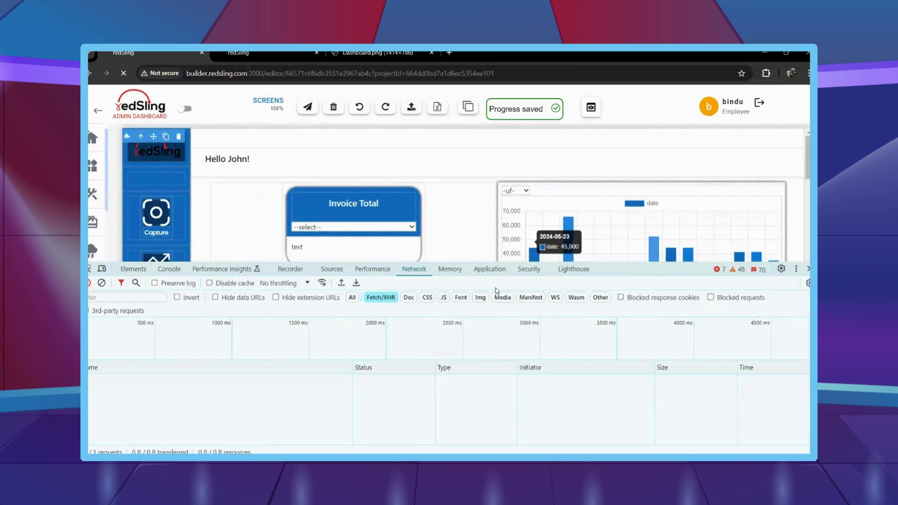
click(808, 269)
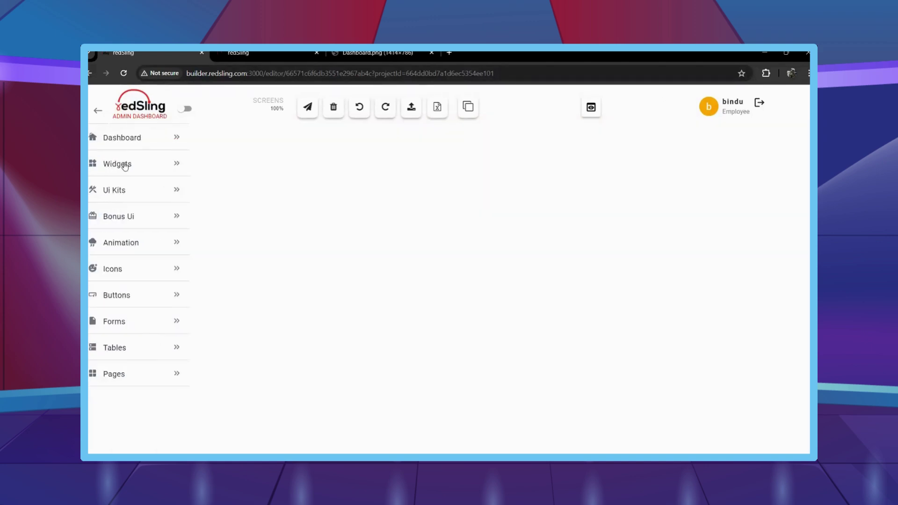
Select the Invoice Total card header under Widgets and open its Blockly logic editor.
click(120, 164)
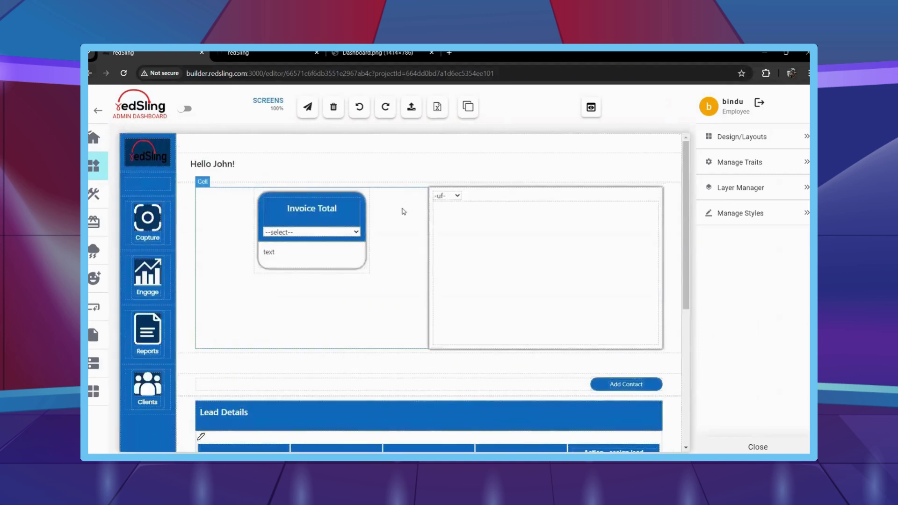
click(298, 219)
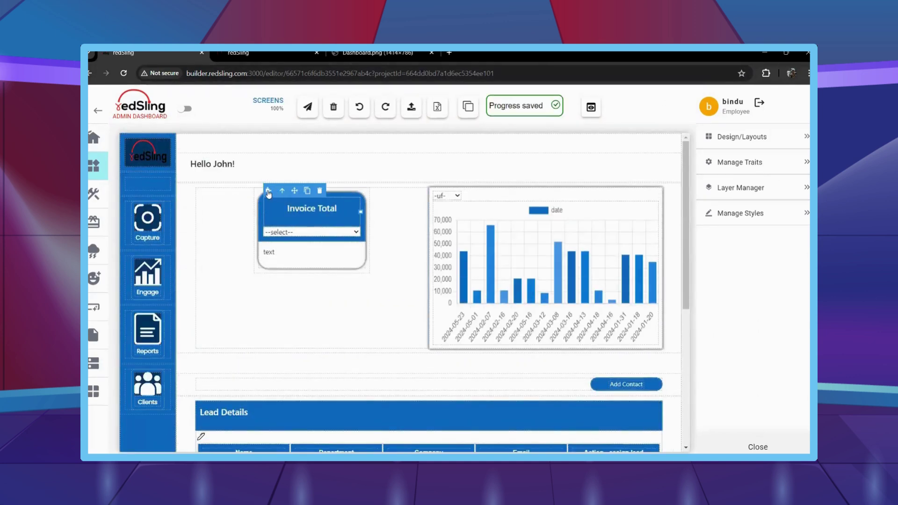
click(269, 192)
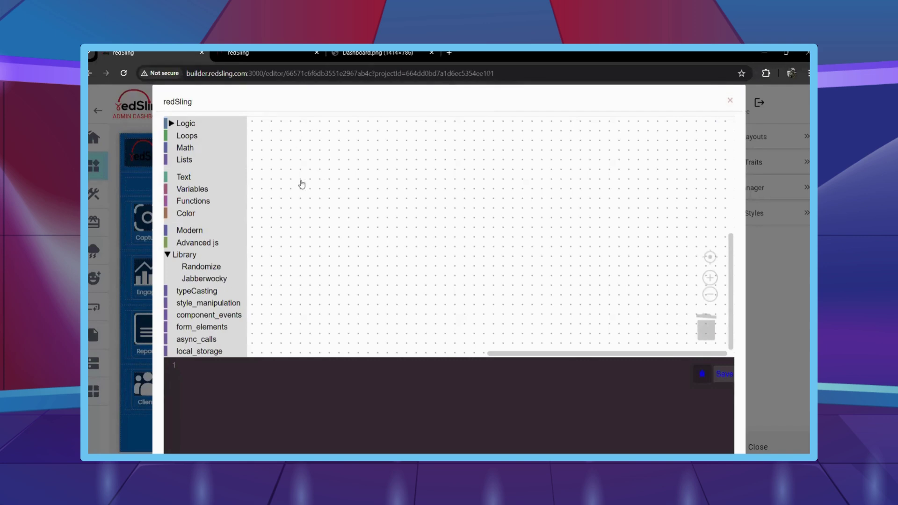
click(244, 191)
click(244, 191)
click(244, 191)
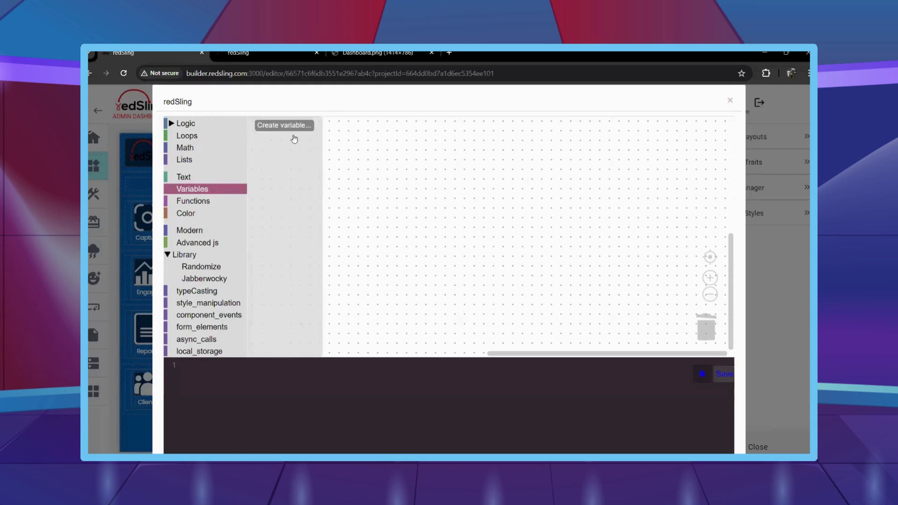
click(444, 306)
click(730, 100)
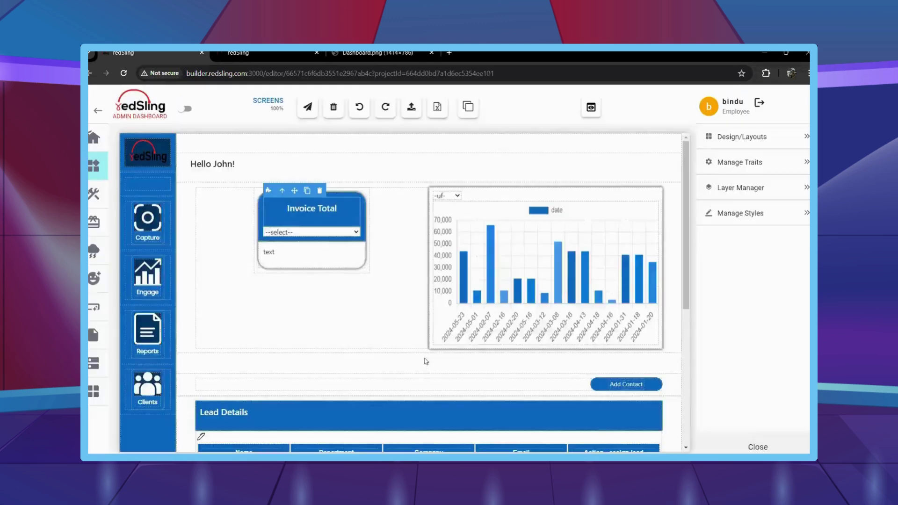
scroll(422, 364, down, 3)
scroll(372, 317, down, 2)
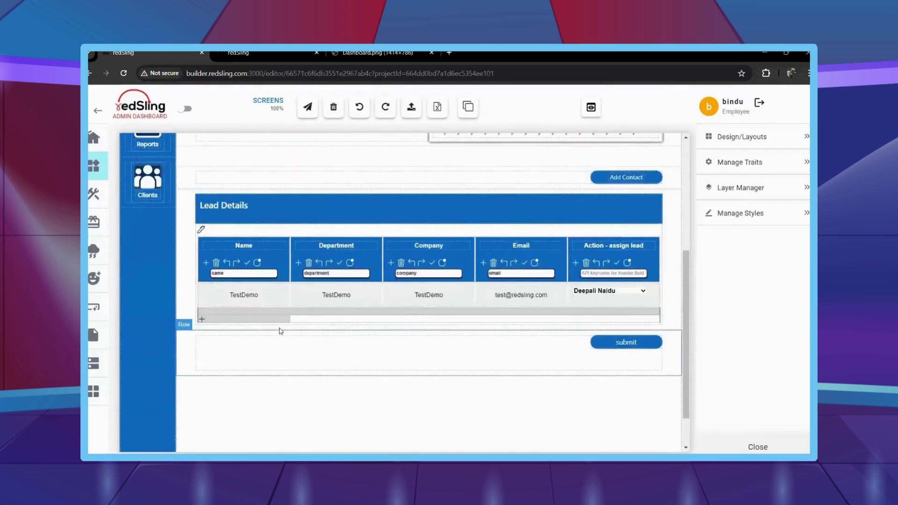
scroll(281, 331, up, 5)
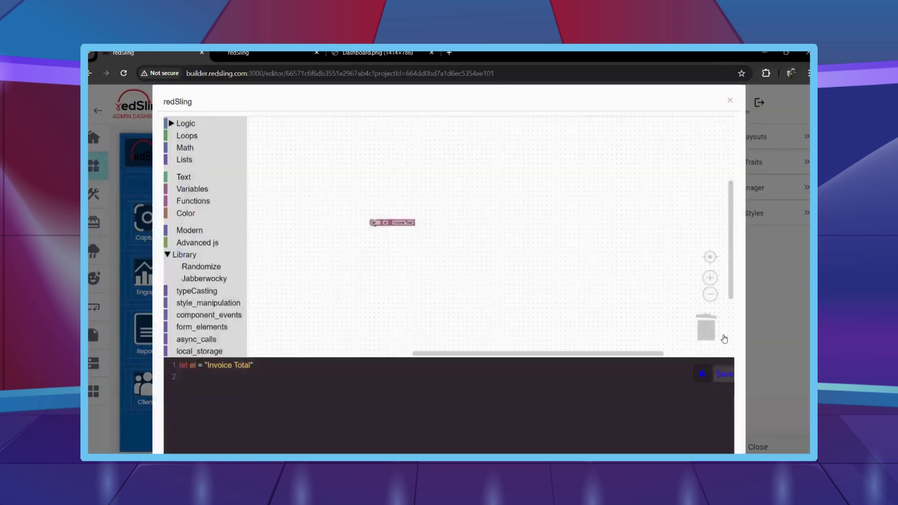
key(Delete)
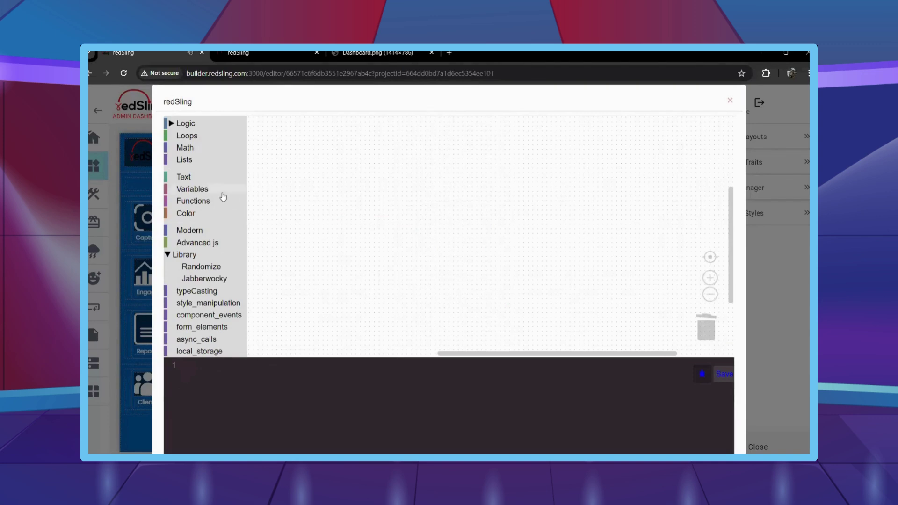
Create the variables invoicedate, apiOb and apiObjspecific.
click(222, 192)
click(270, 123)
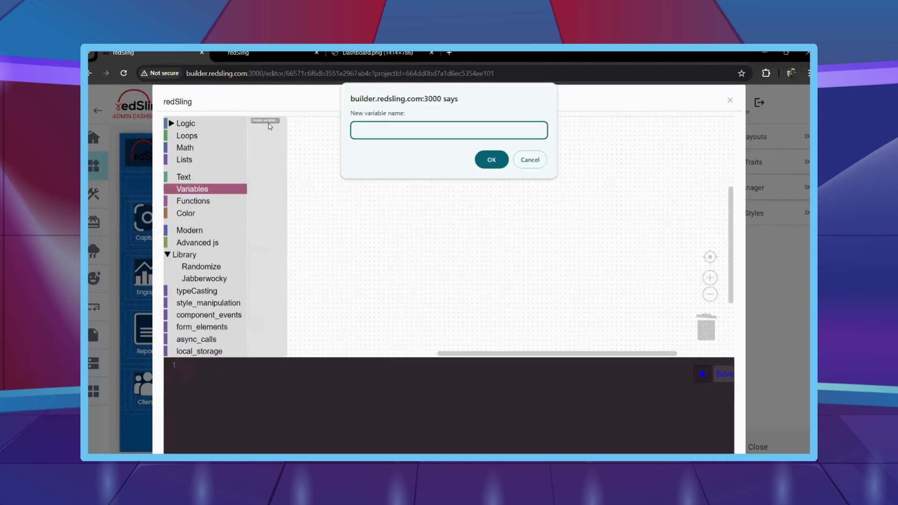
text(invoicedate)
key(Return)
click(269, 122)
text(apiO)
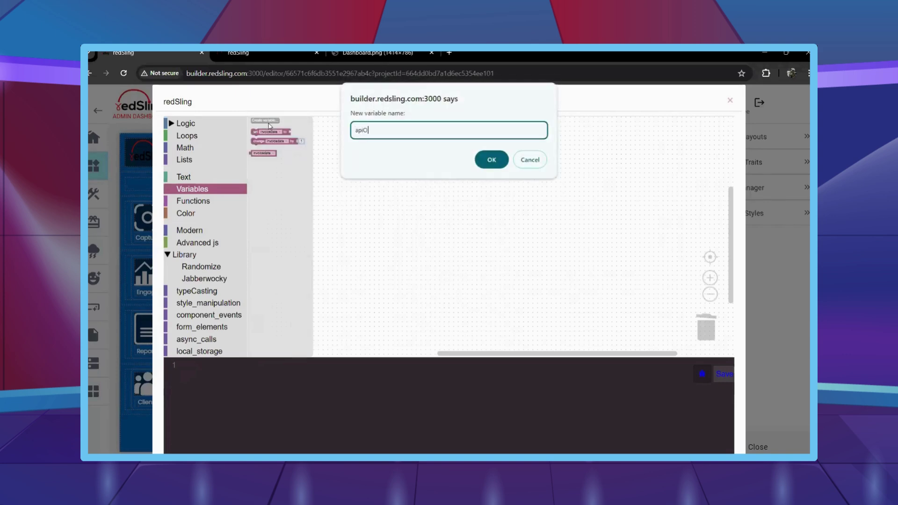
text(b)
key(Return)
click(270, 122)
text(a)
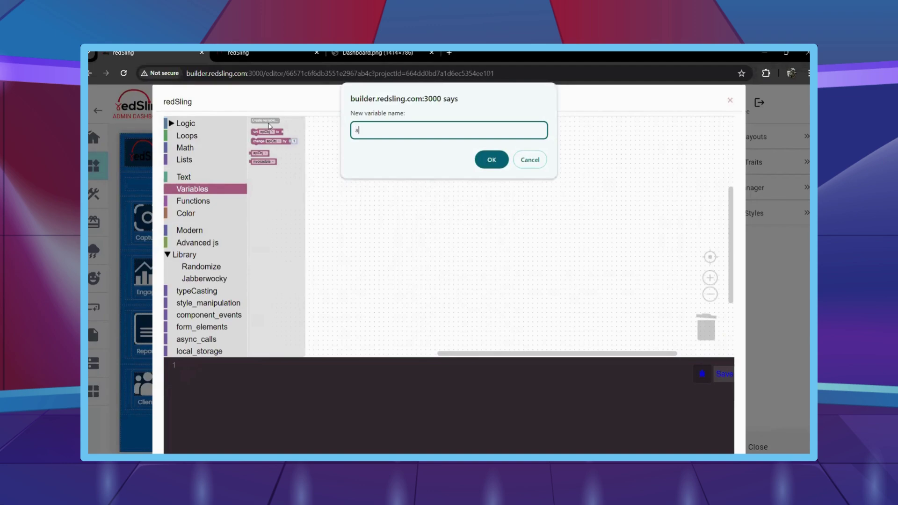
text(piObjsp[ecific)
key(Return)
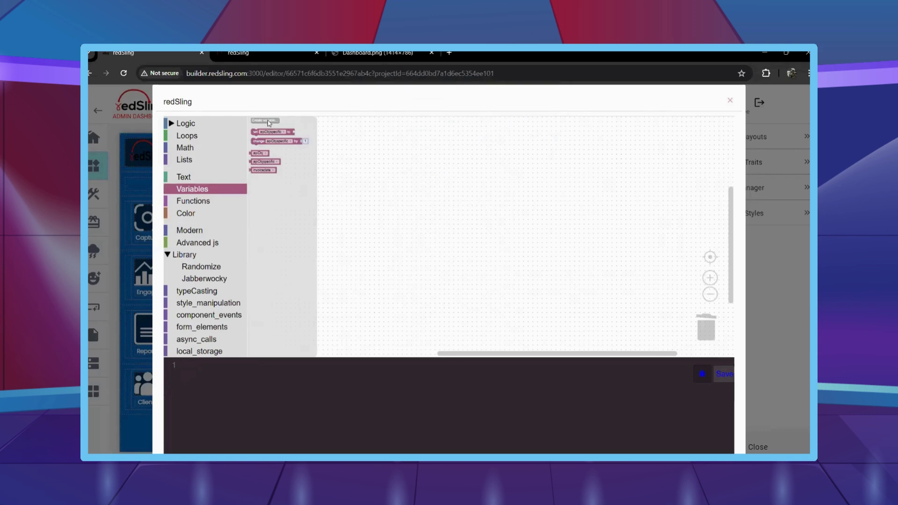
Create invoicetotal, invoiceamount and ddSelect variables, then close the logic editor with Esc.
click(270, 122)
text(invoicetotal)
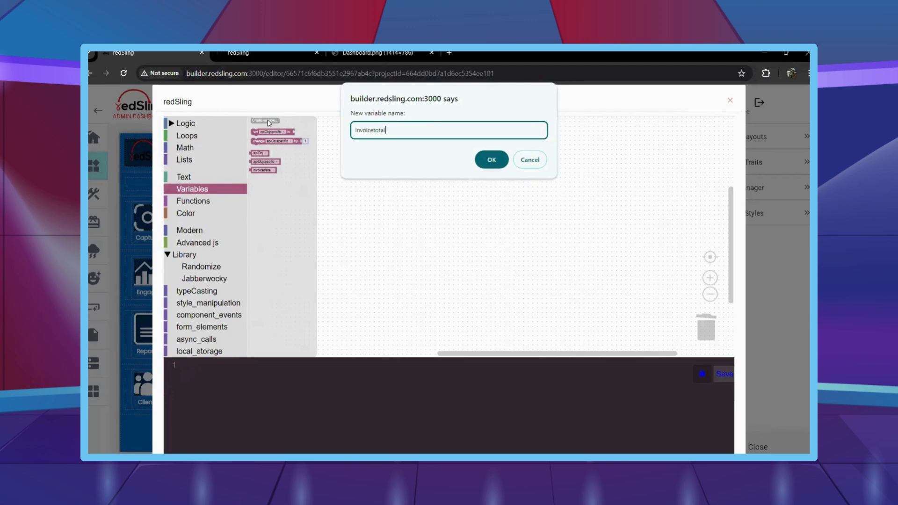
key(Return)
click(269, 122)
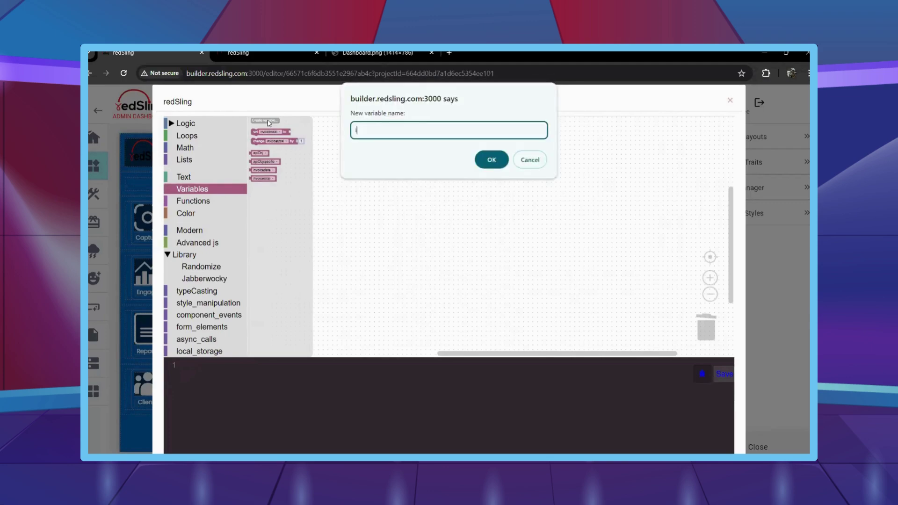
text(invoiceamount)
key(Return)
click(269, 122)
text(d)
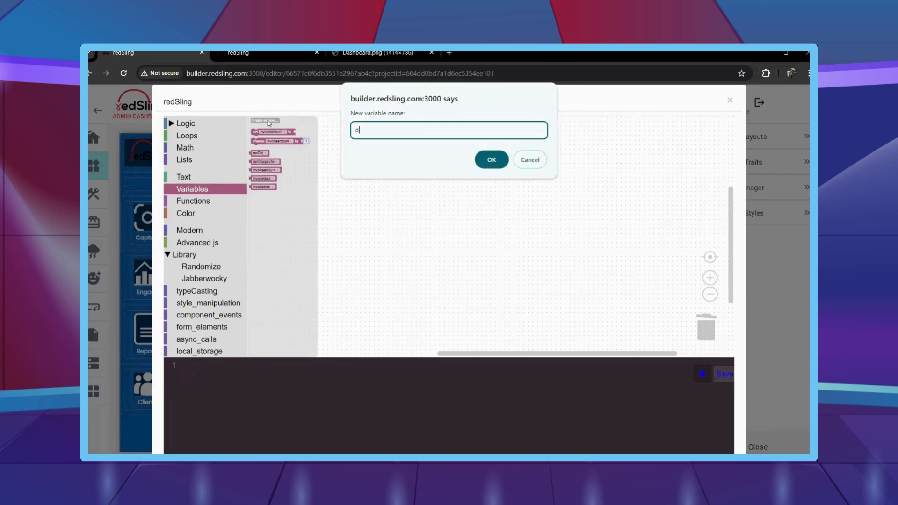
text(dSelect)
key(Return)
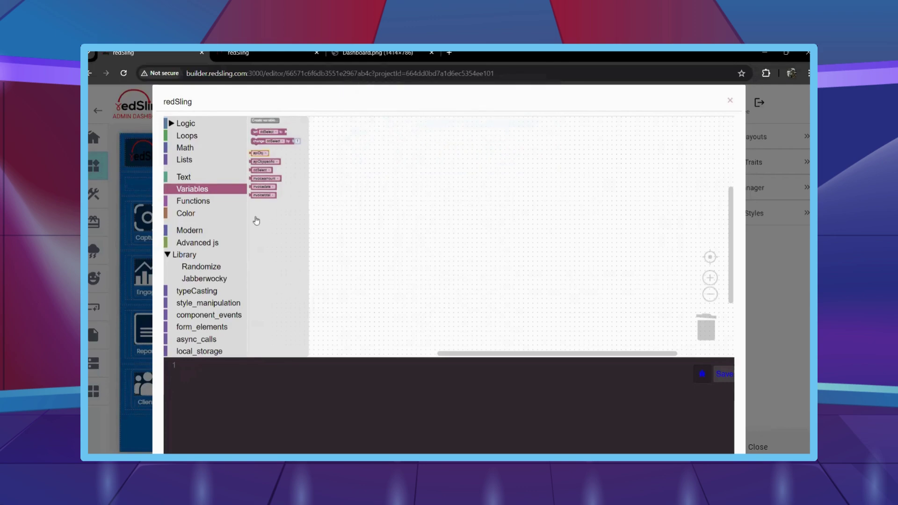
scroll(232, 259, down, 3)
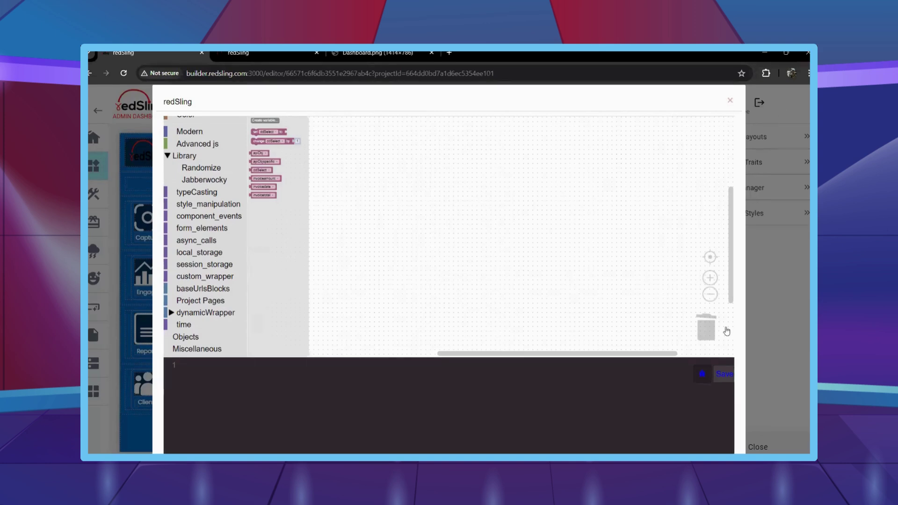
key(Escape)
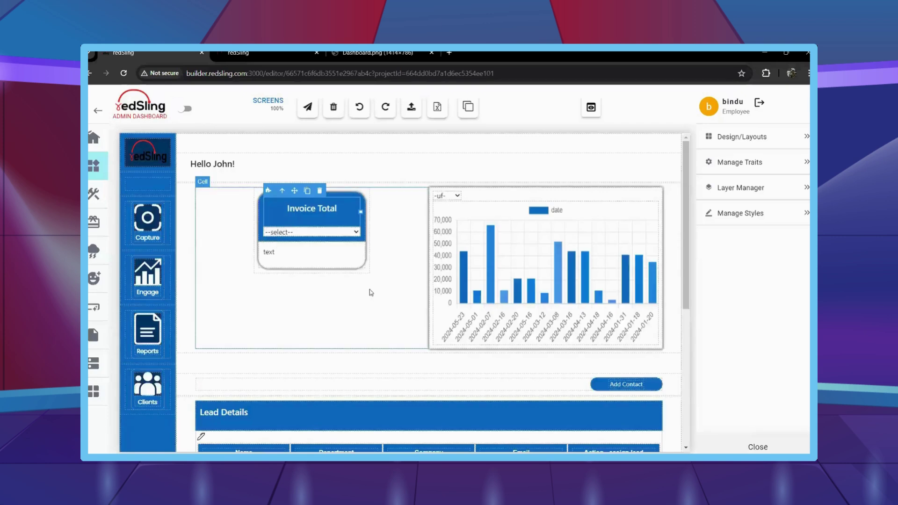
Select the Invoice Total text element and open its Blockly logic editor.
click(369, 293)
click(305, 224)
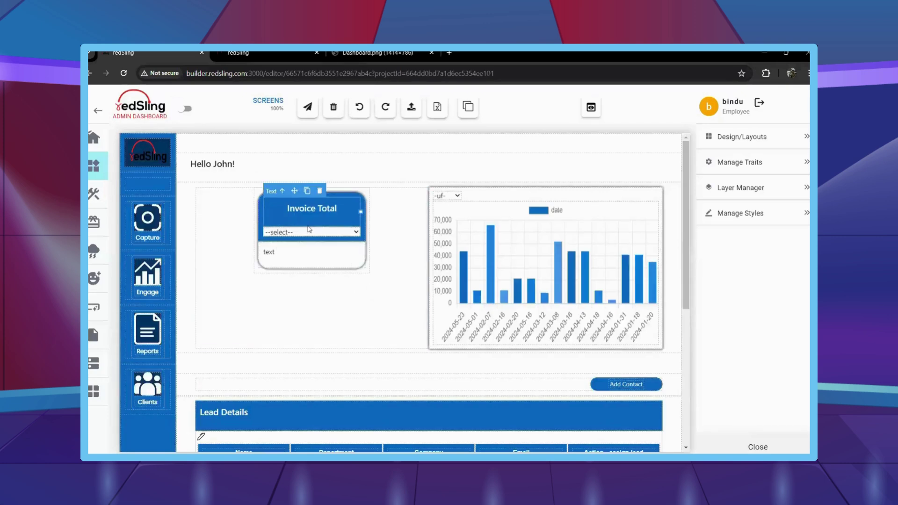
click(269, 192)
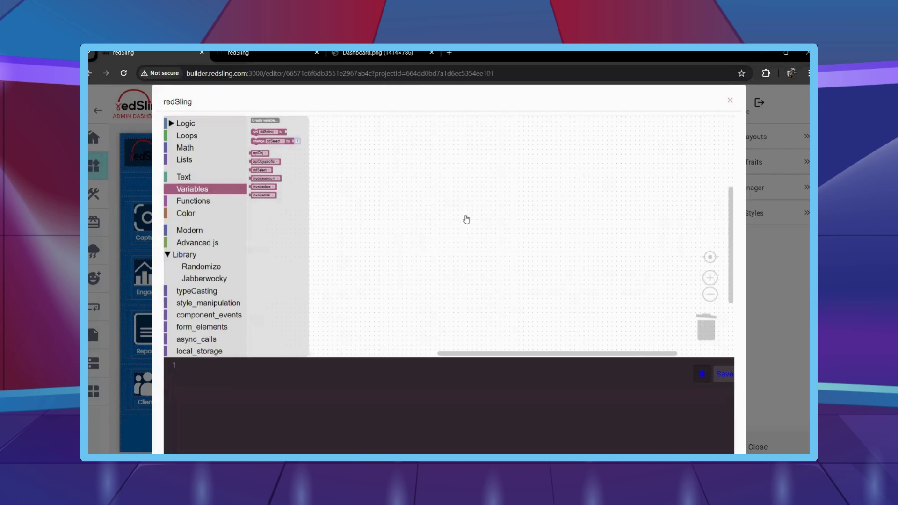
Expand the element tree down to text-i19mi and place its instance block on the workspace.
scroll(206, 253, down, 3)
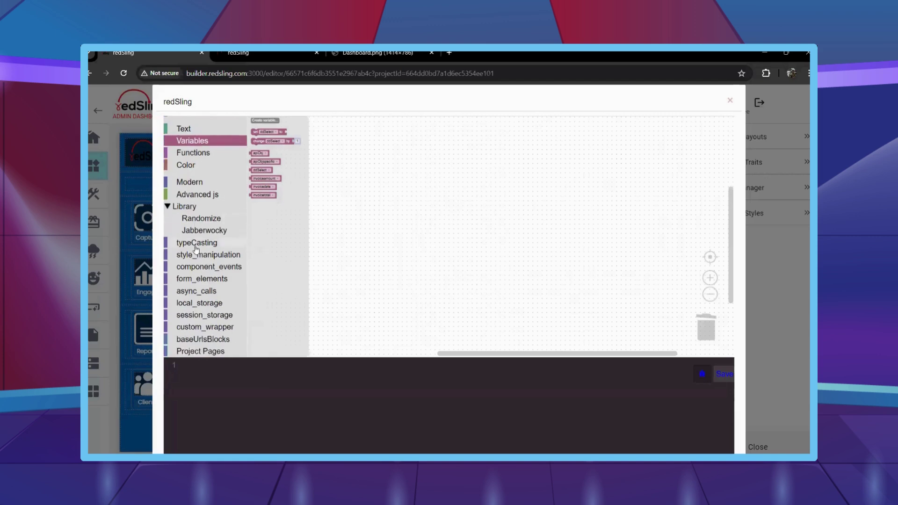
click(219, 304)
click(213, 313)
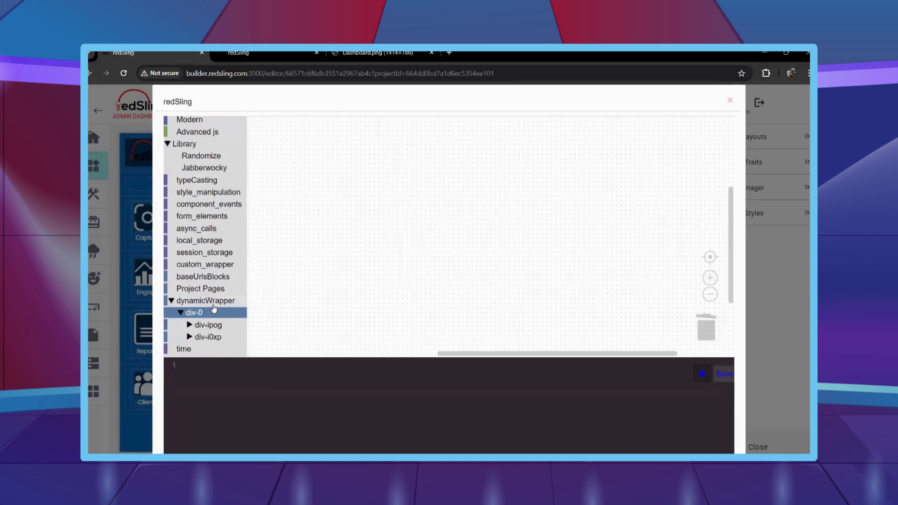
scroll(219, 316, down, 1)
click(223, 315)
scroll(225, 308, down, 1)
click(225, 305)
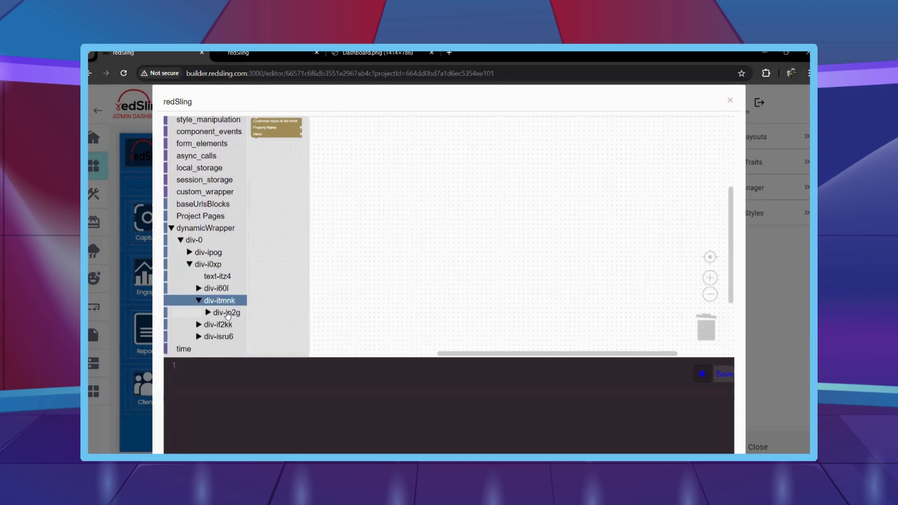
click(230, 312)
click(216, 288)
click(229, 301)
click(241, 313)
click(245, 324)
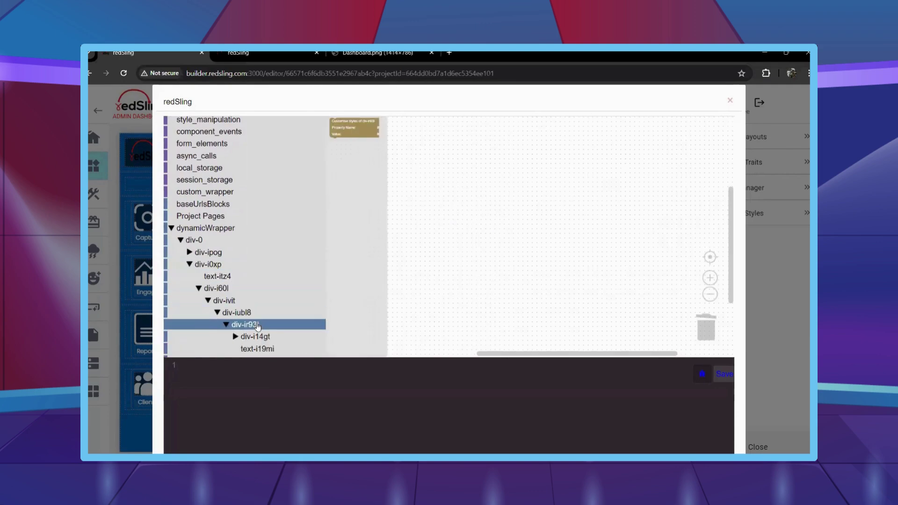
click(258, 349)
drag(339, 140, 426, 197)
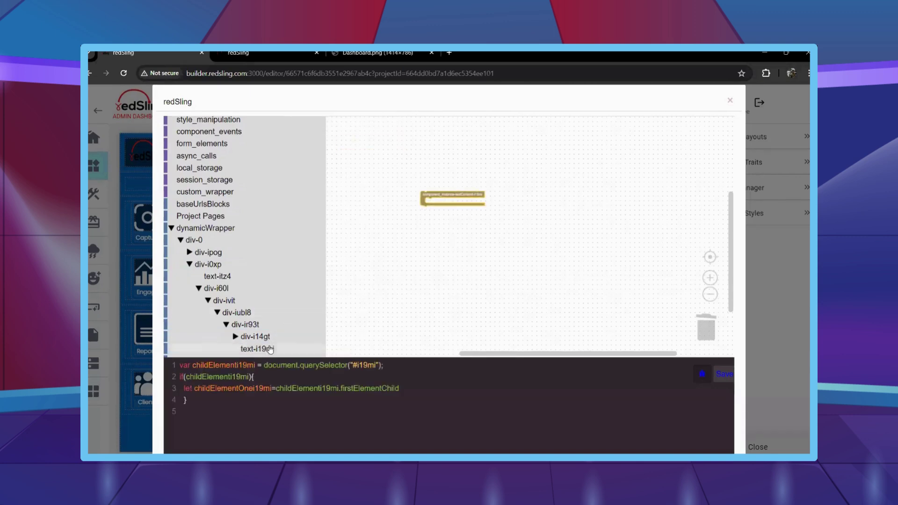
Add a Set Property block for text-i19mi inside the if, targeting textContent.
click(257, 349)
drag(351, 159, 452, 210)
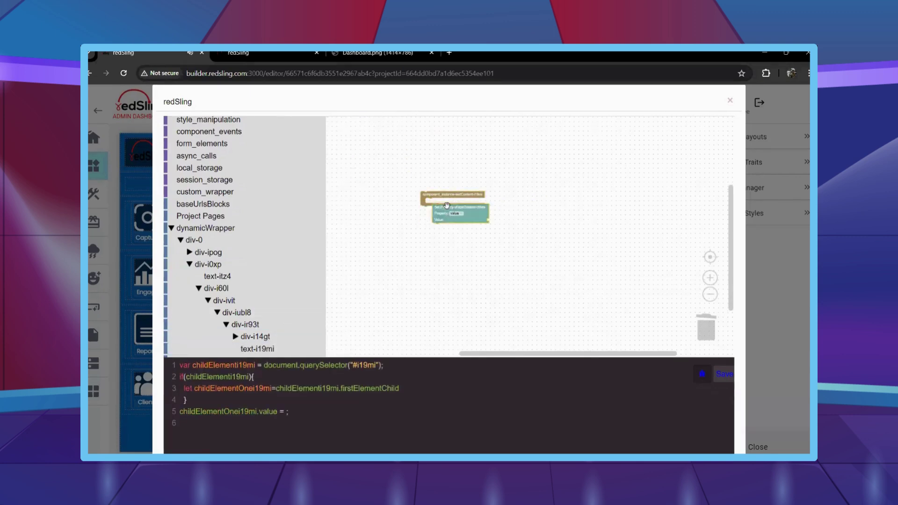
click(452, 207)
click(445, 239)
Attach a Text block with value '0' to the textContent setter.
scroll(272, 199, up, 3)
scroll(272, 199, up, 3)
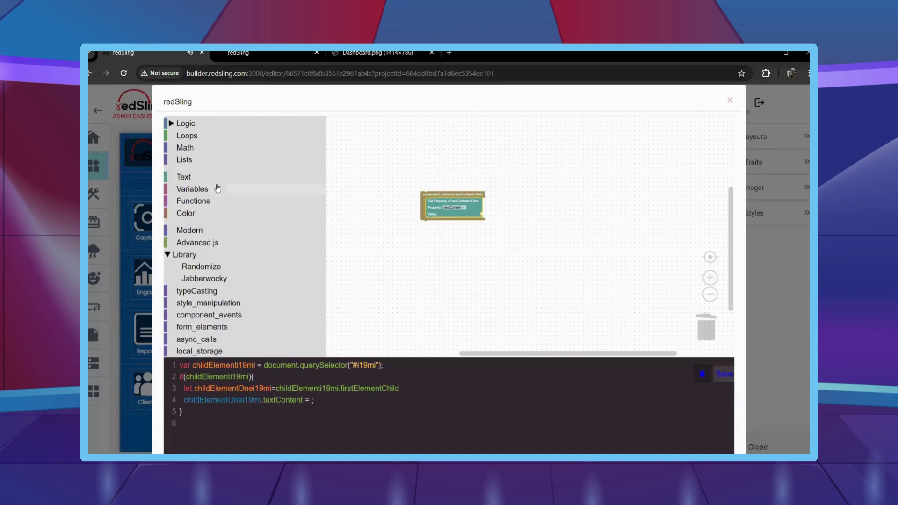
click(217, 188)
click(323, 176)
drag(374, 164, 492, 217)
scroll(491, 216, up, 2)
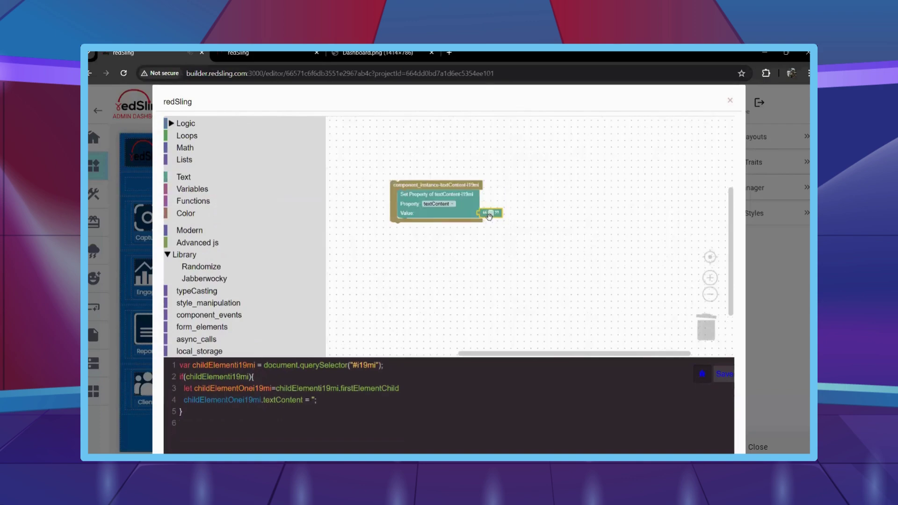
click(493, 215)
text(0)
click(523, 273)
Expand the tree to input_select_v2DOT1-i0y6a and place its instance block below the existing logic.
scroll(228, 270, down, 8)
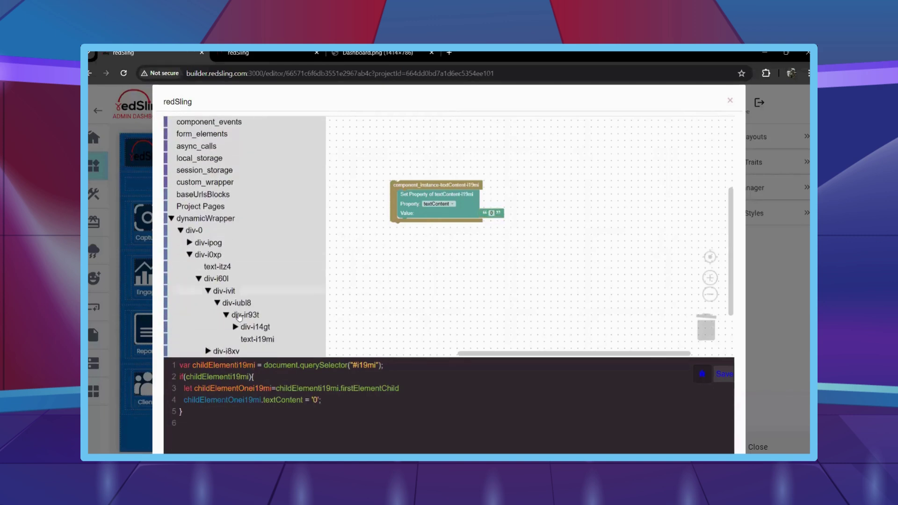
click(257, 230)
click(262, 243)
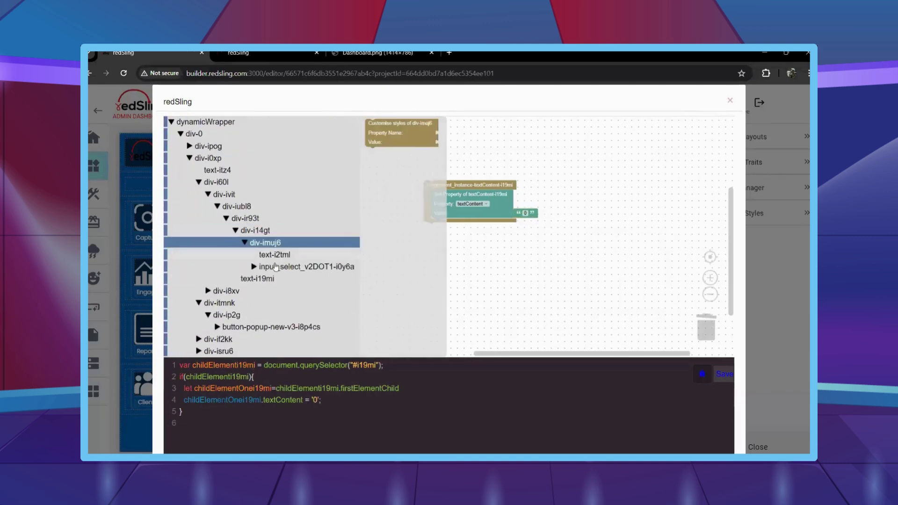
click(306, 266)
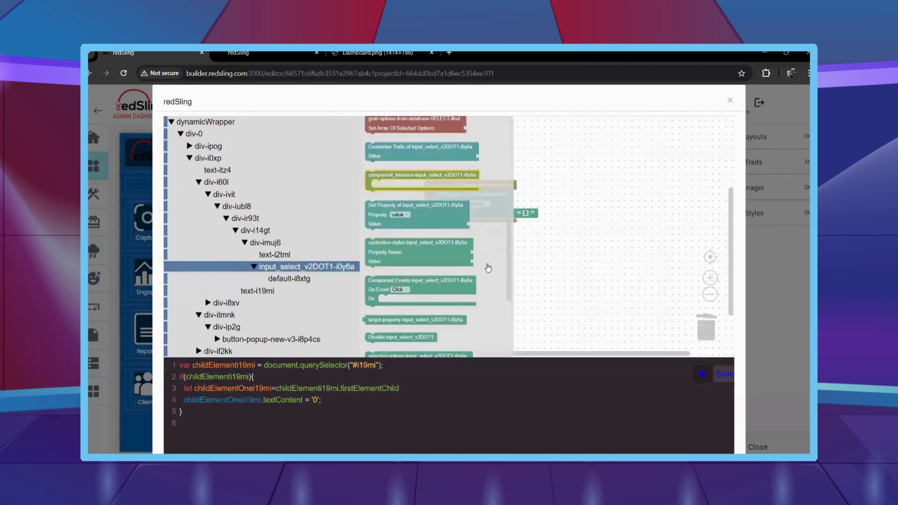
drag(389, 181, 412, 195)
Add a Component Events block for the dropdown with On Event set to Change.
click(333, 225)
scroll(412, 210, down, 5)
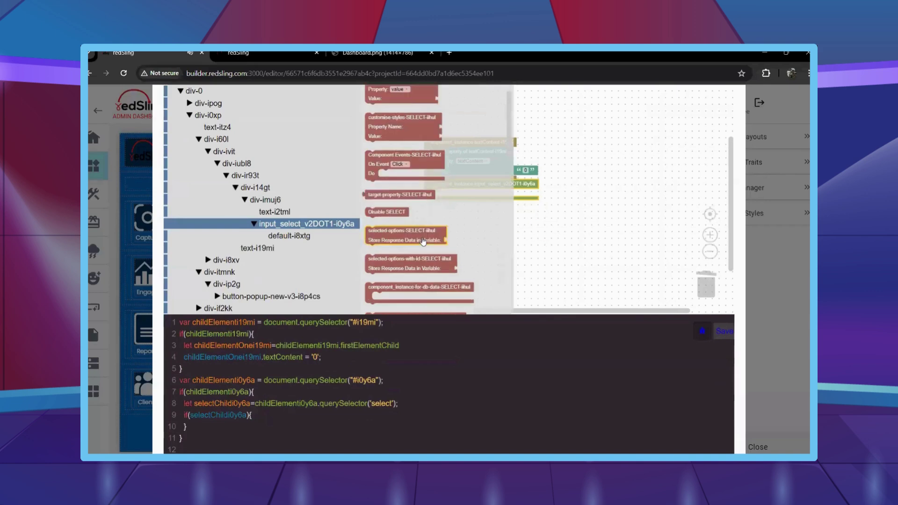
drag(376, 287, 439, 195)
click(463, 203)
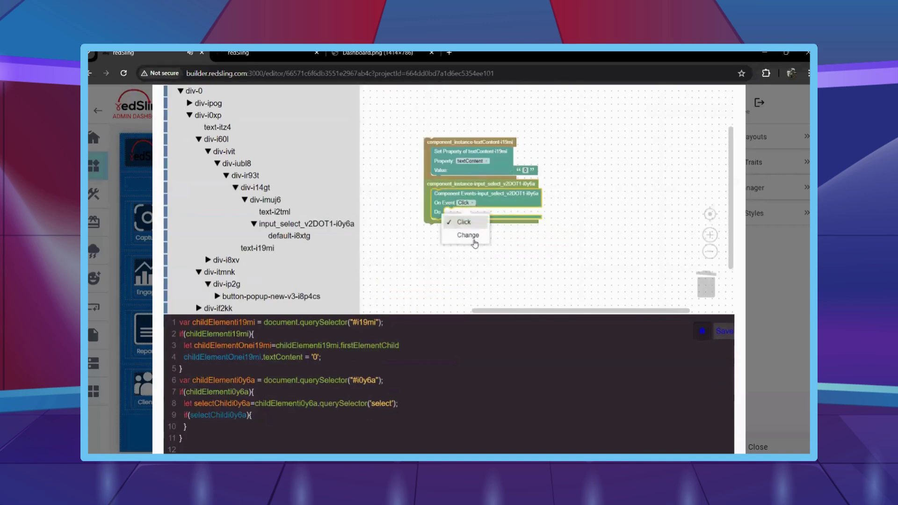
click(470, 240)
scroll(238, 202, up, 10)
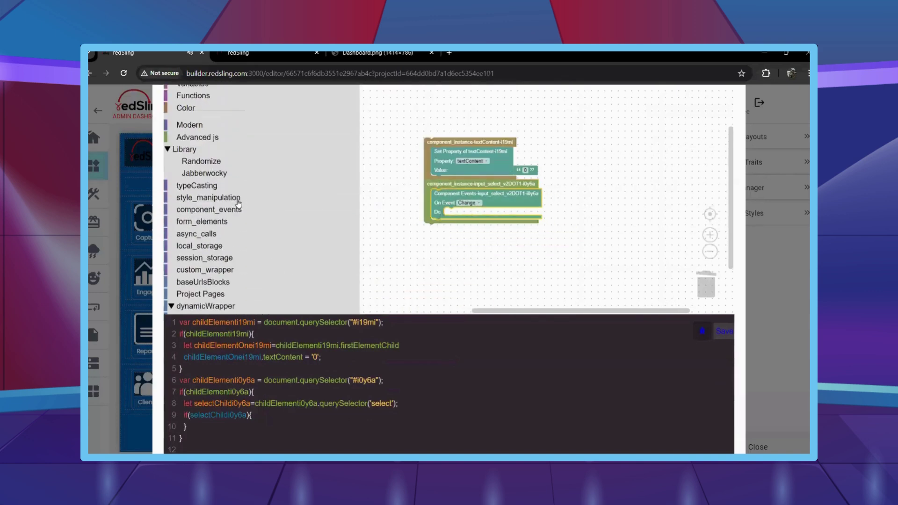
click(218, 148)
scroll(378, 136, up, 3)
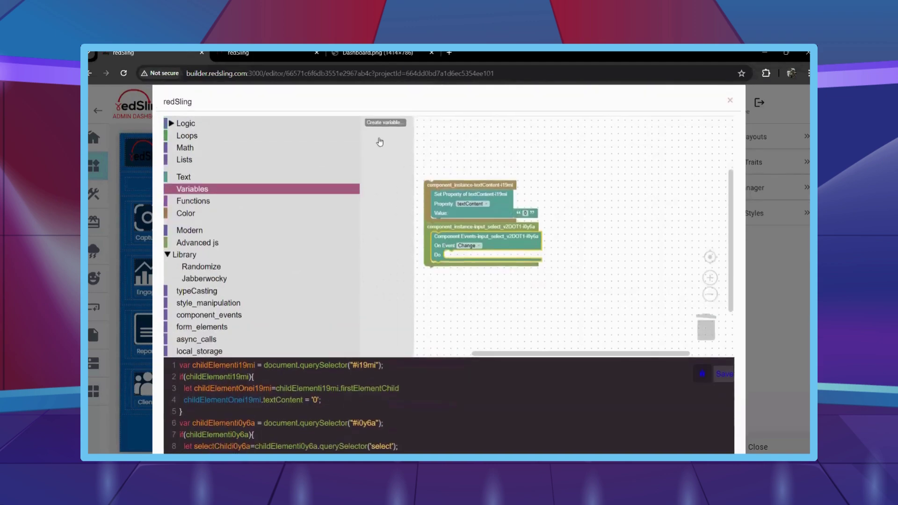
Create the variable ddselc and set it to the dropdown's target property.
scroll(291, 150, down, 3)
scroll(420, 132, up, 3)
click(381, 120)
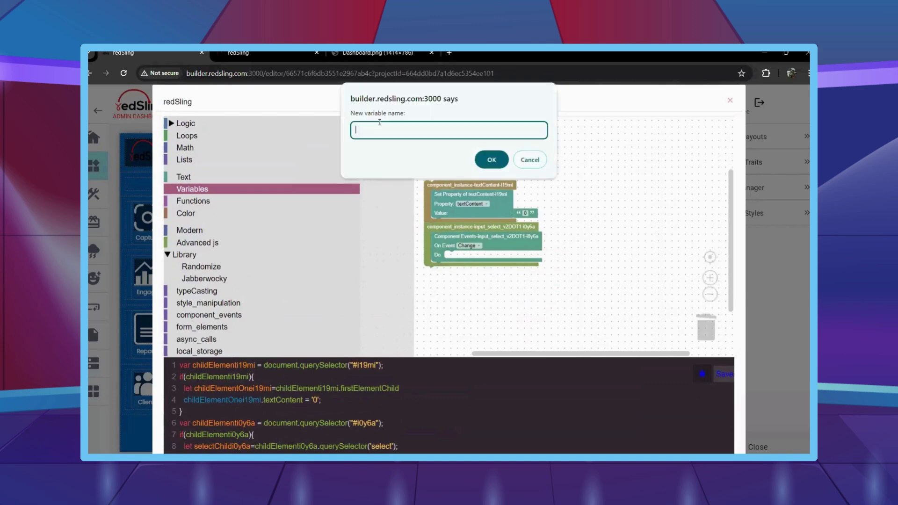
text(ddselc)
key(Return)
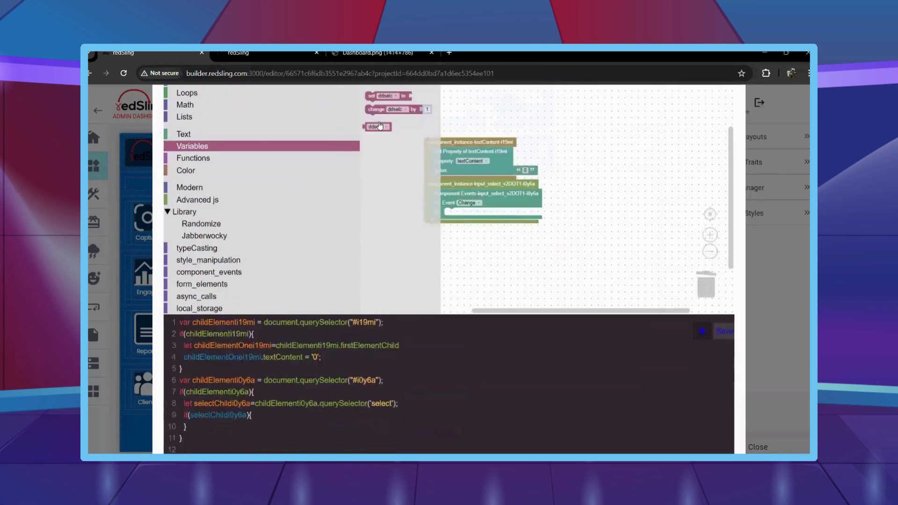
drag(378, 98, 455, 213)
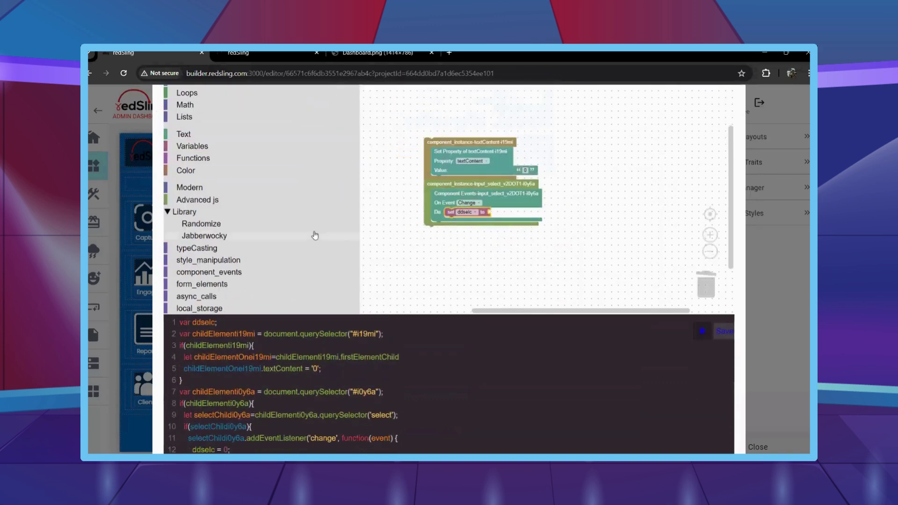
scroll(315, 234, down, 10)
click(318, 177)
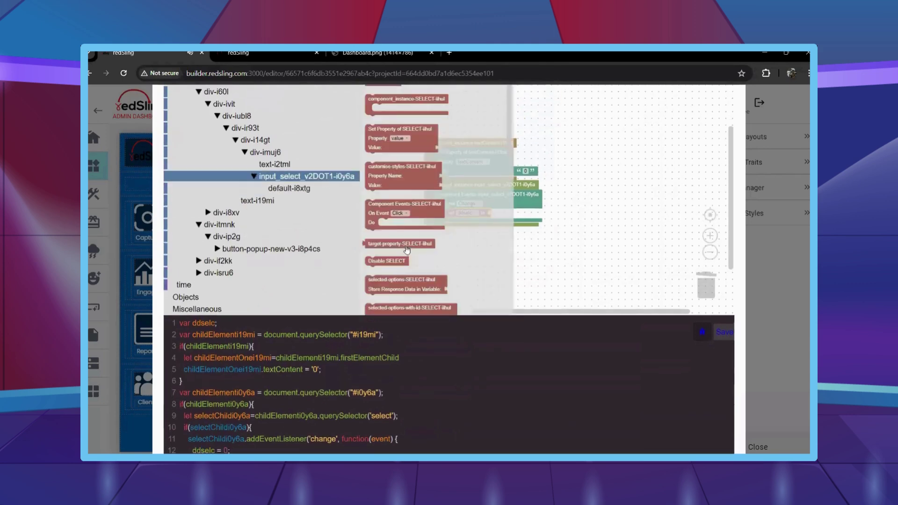
drag(383, 280, 522, 233)
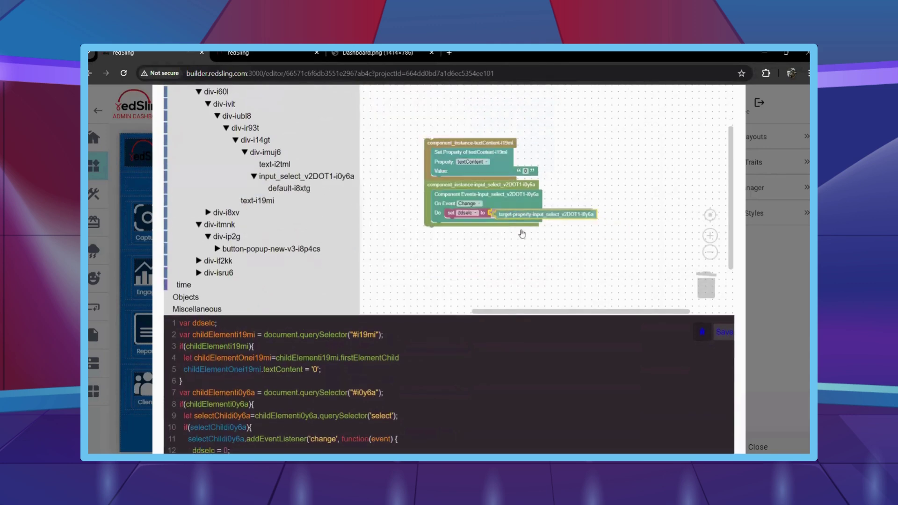
Create the variables invoicetotal, invoiceamount, invoicedate and apiObj.
scroll(280, 189, up, 15)
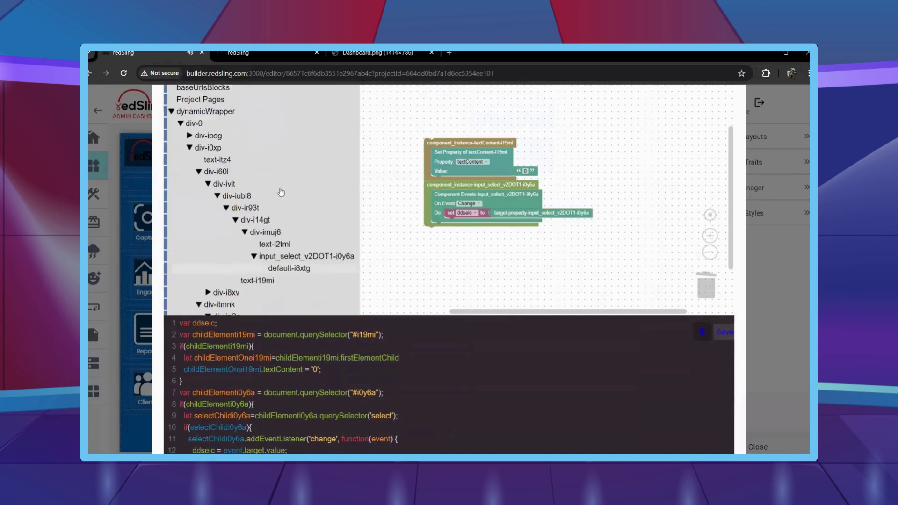
click(203, 100)
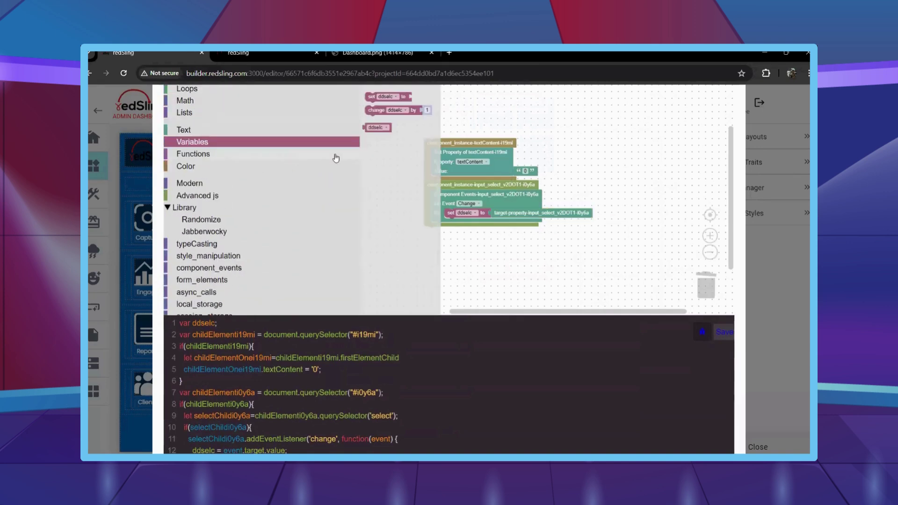
click(379, 122)
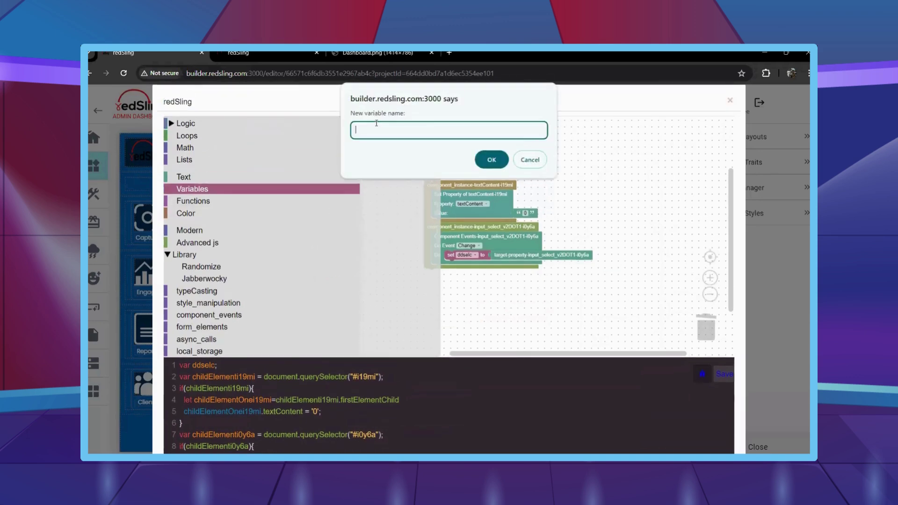
text(invoicetotal)
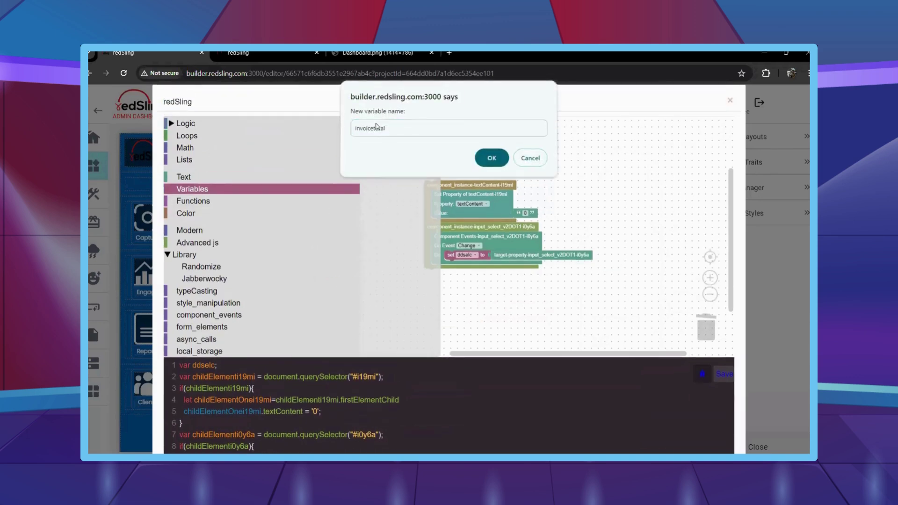
key(Return)
click(393, 124)
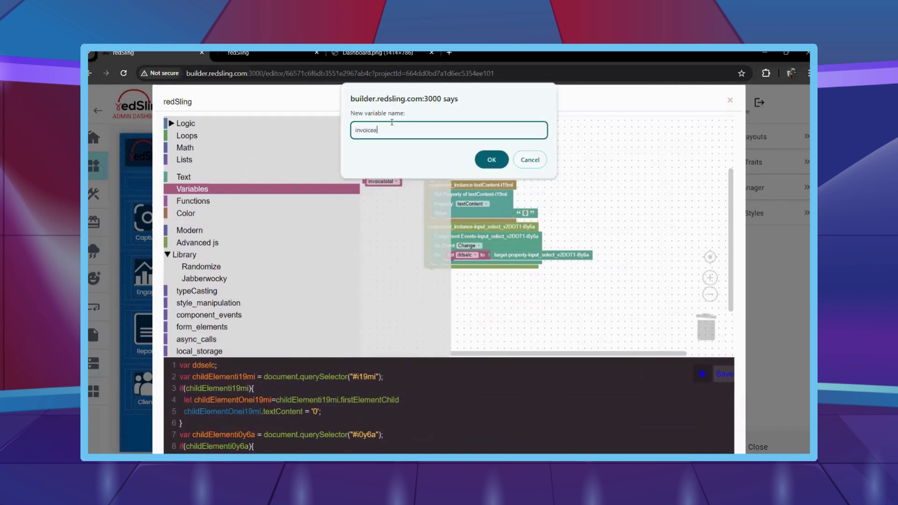
text(invoiceamount)
key(Return)
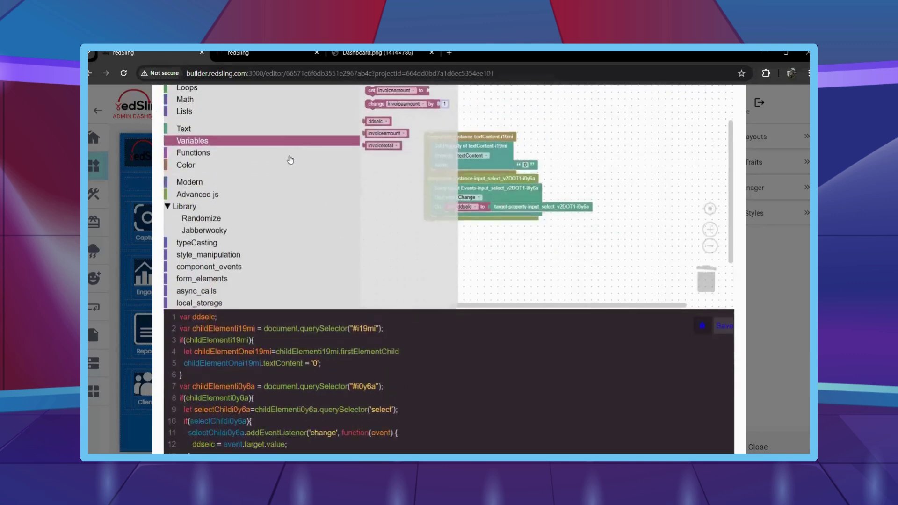
click(367, 123)
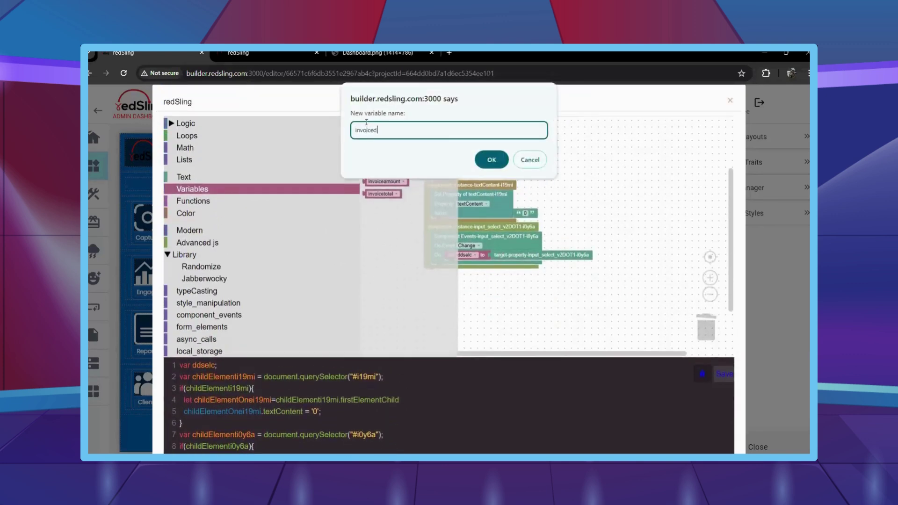
key(Return)
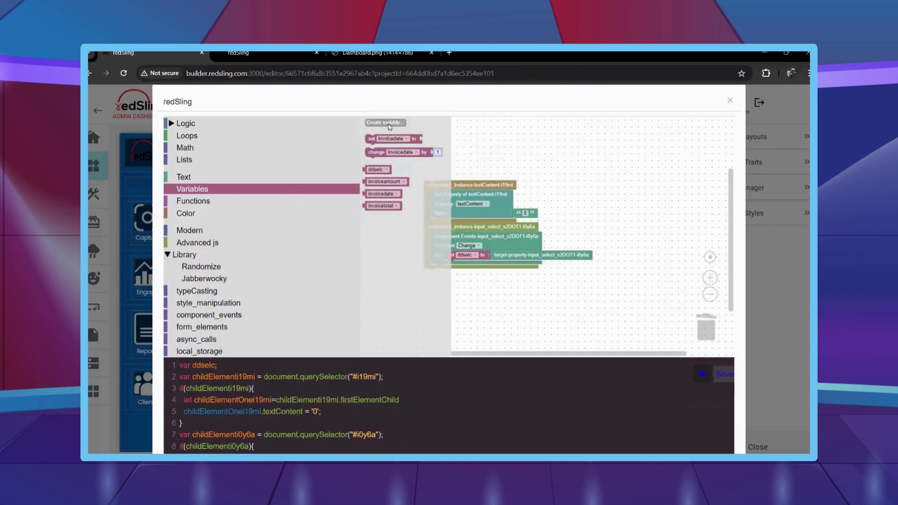
click(389, 122)
key(Return)
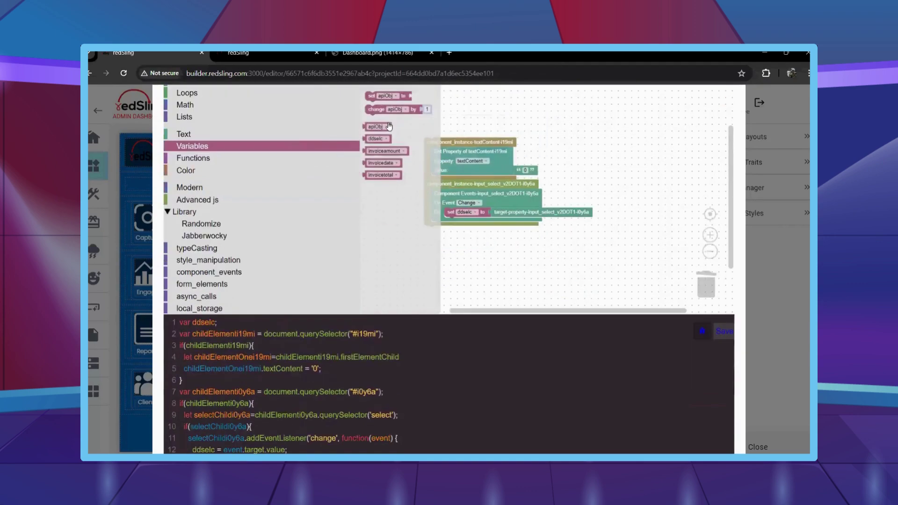
Add an assignment setting invoicetotal to the Math number 0.
drag(372, 95, 462, 220)
click(468, 221)
click(449, 176)
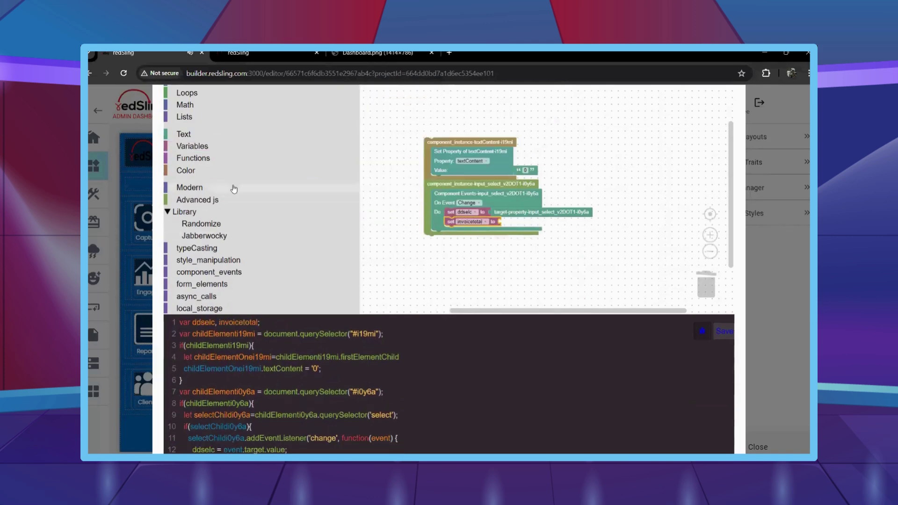
click(201, 105)
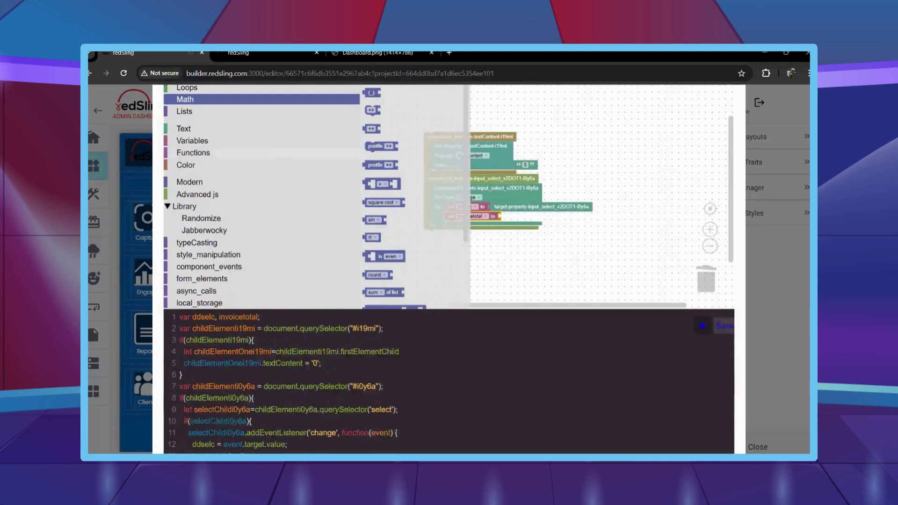
drag(372, 97, 510, 222)
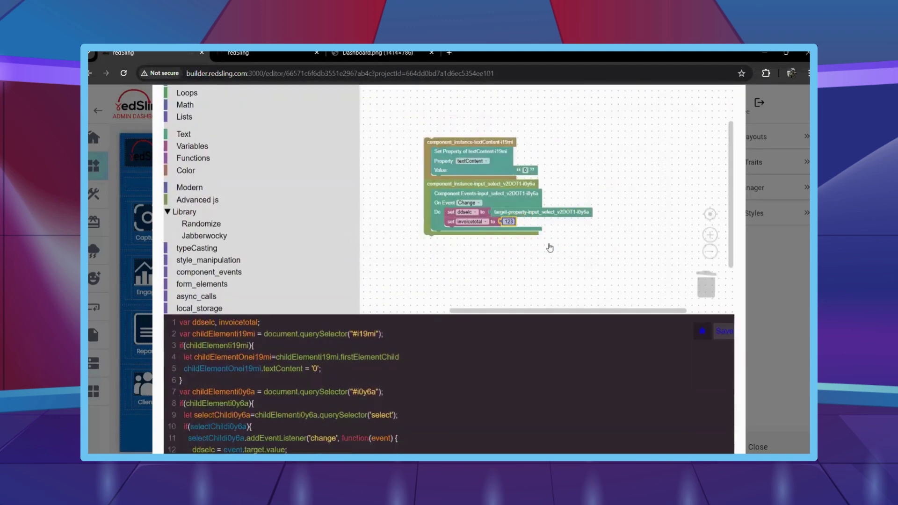
click(513, 222)
text(0)
Add a Make API Call block from async_calls into the handler's Do.
scroll(241, 261, down, 2)
click(236, 255)
drag(372, 225, 452, 290)
Store the API response in apiObj and create the variable apiObjspecific.
scroll(215, 164, up, 2)
click(212, 146)
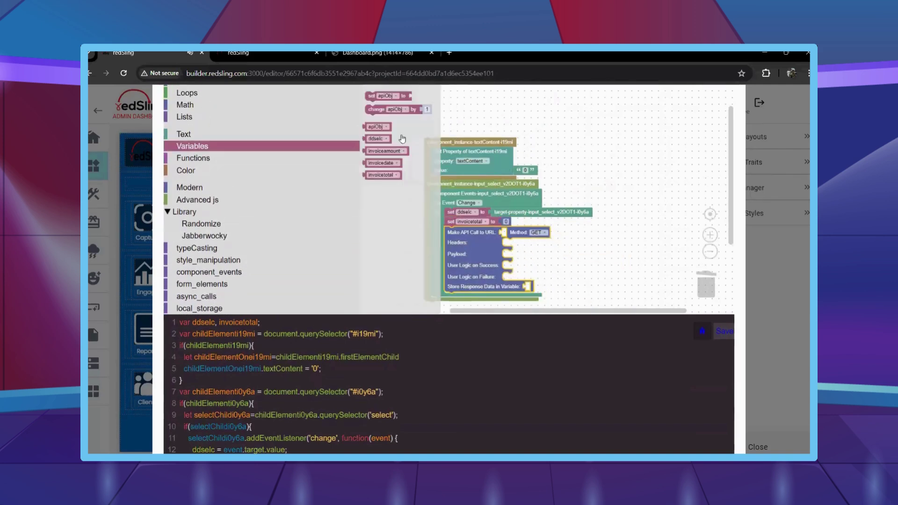
drag(413, 136, 531, 287)
click(235, 148)
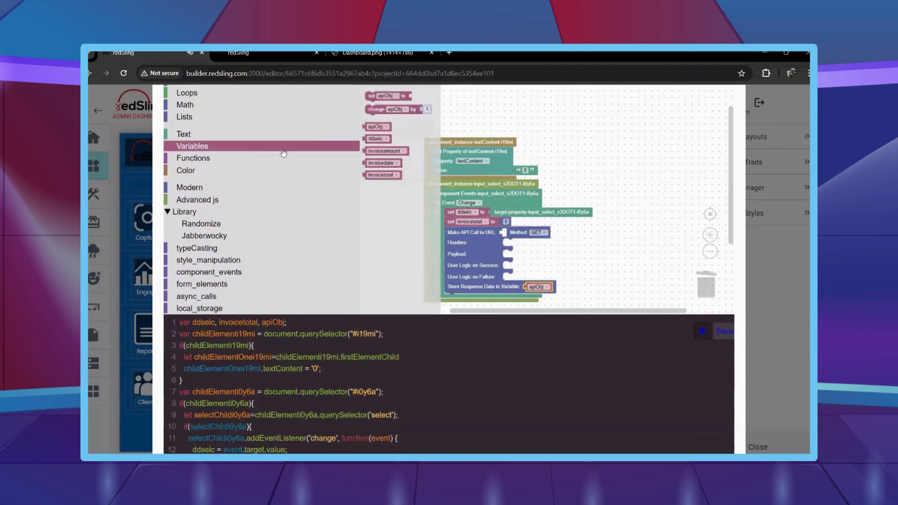
click(370, 121)
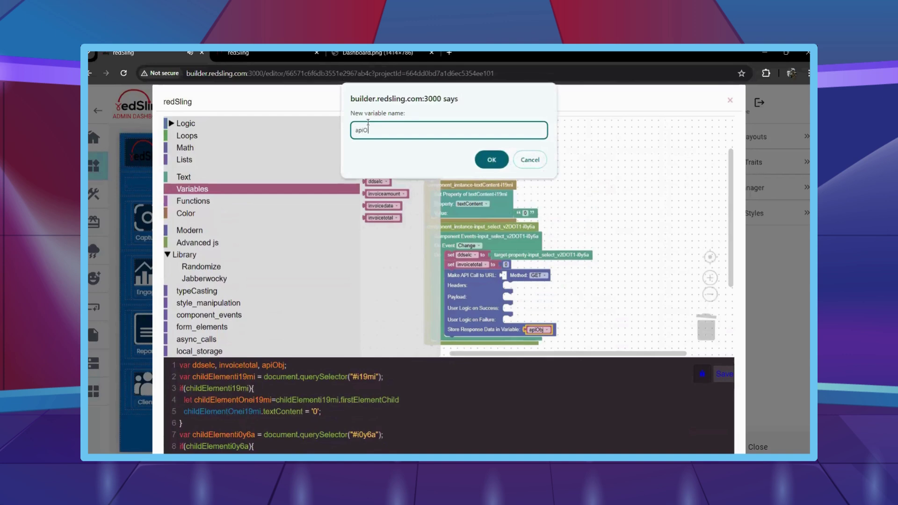
text(apiObjspecific)
key(Return)
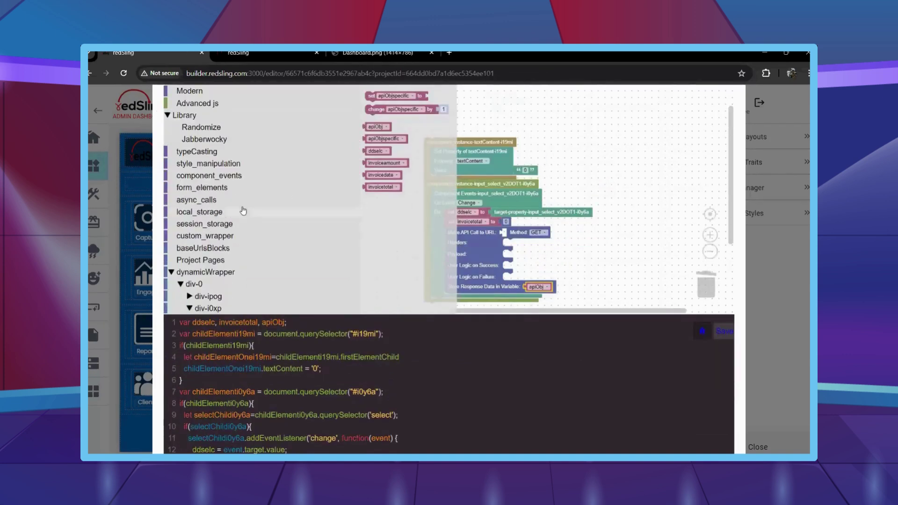
Fill the API call's URL with the backend1.redsling.com:8085/customroutes endpoint copied from Data Models.
scroll(243, 210, up, 2)
click(189, 135)
scroll(376, 140, up, 1)
drag(376, 173, 498, 285)
click(220, 54)
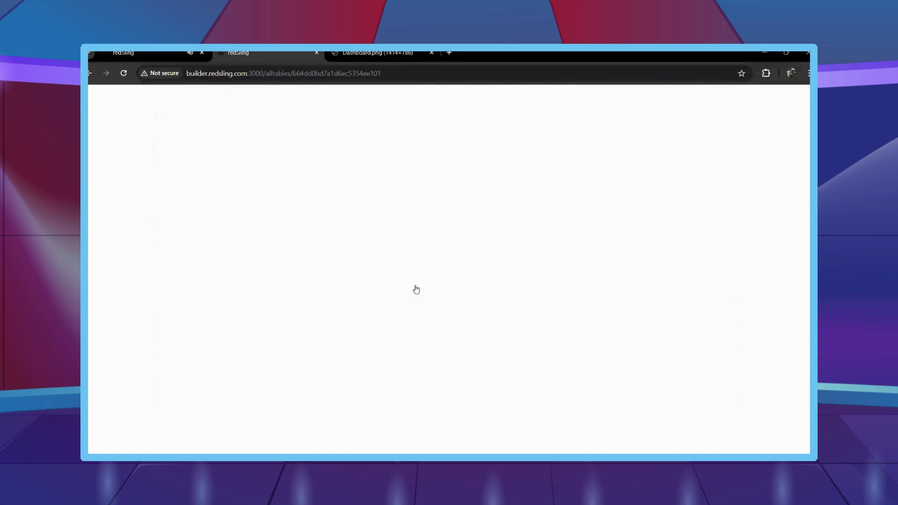
scroll(654, 306, up, 2)
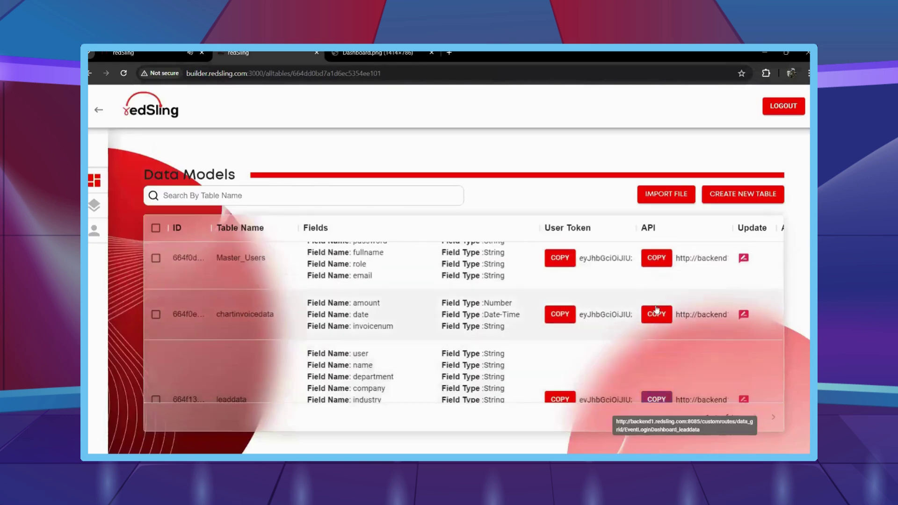
click(657, 314)
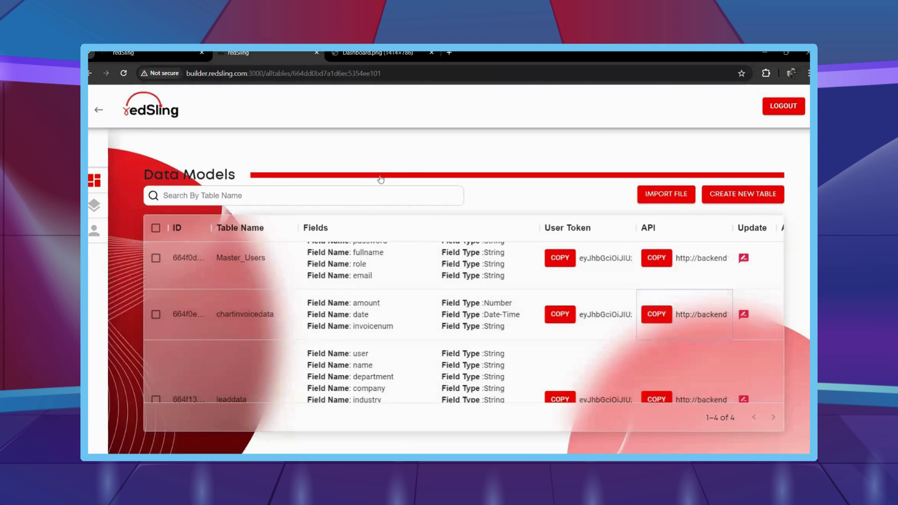
key(ctrl+Page_Up)
key(ctrl+v)
click(601, 276)
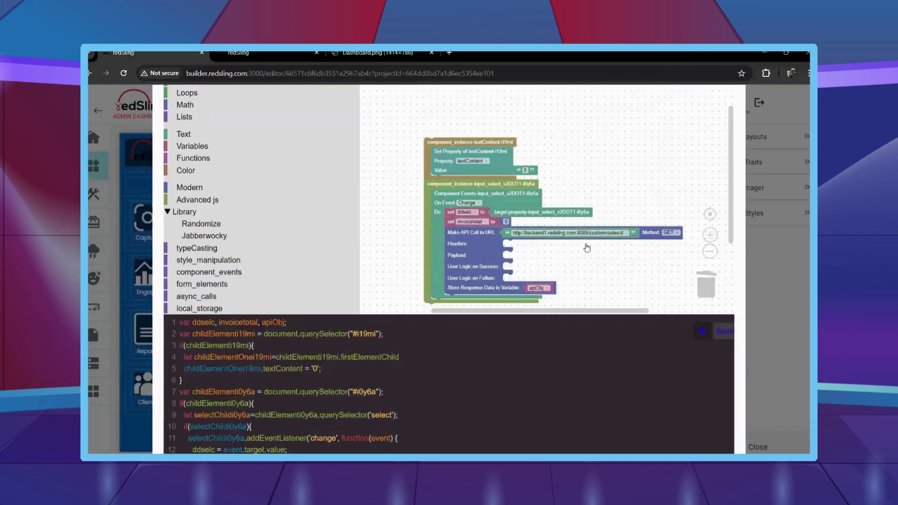
Add a header with key Content-type and value application/json to the API call.
scroll(587, 248, up, 2)
click(210, 299)
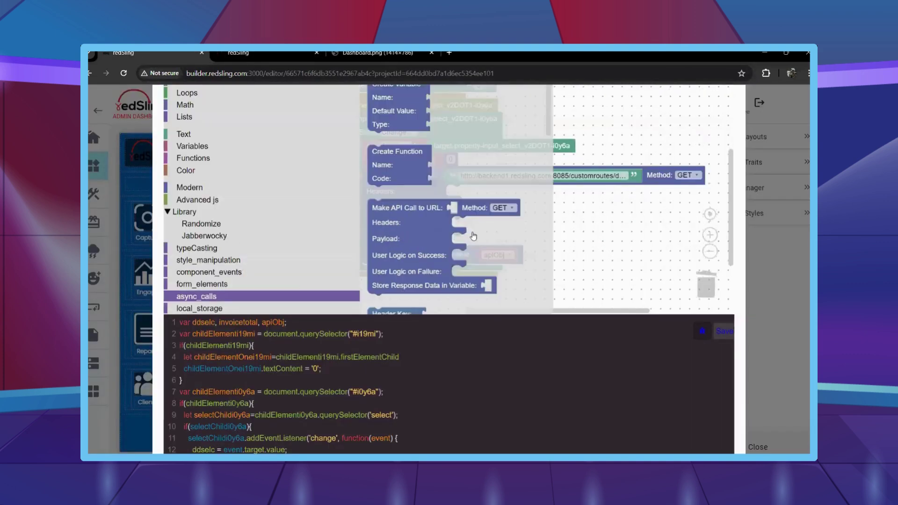
scroll(435, 215, down, 3)
drag(374, 180, 440, 202)
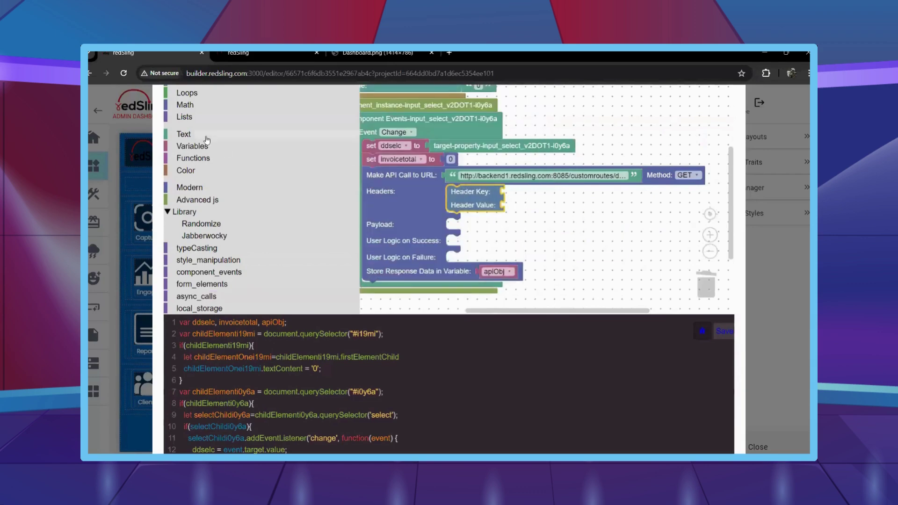
click(184, 135)
drag(379, 96, 521, 193)
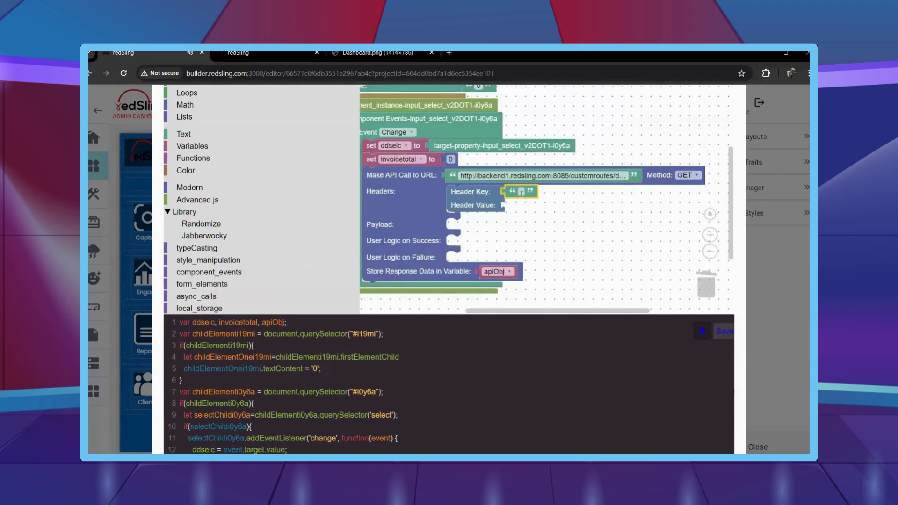
click(573, 252)
right_click(566, 193)
click(577, 199)
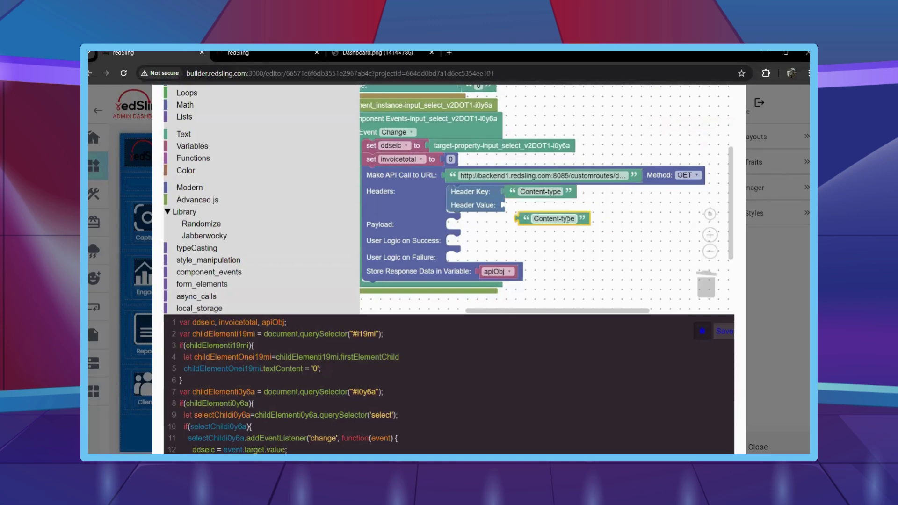
drag(581, 219, 569, 205)
click(553, 205)
text(application/json)
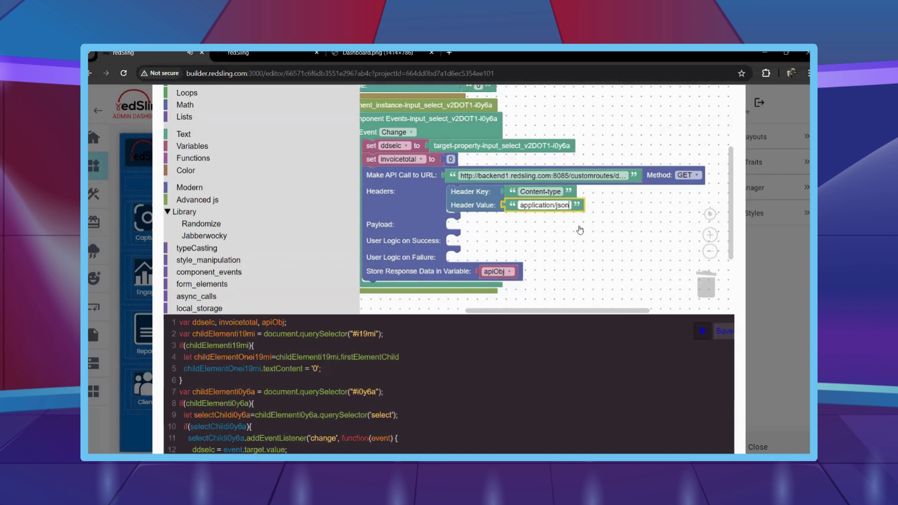
click(551, 229)
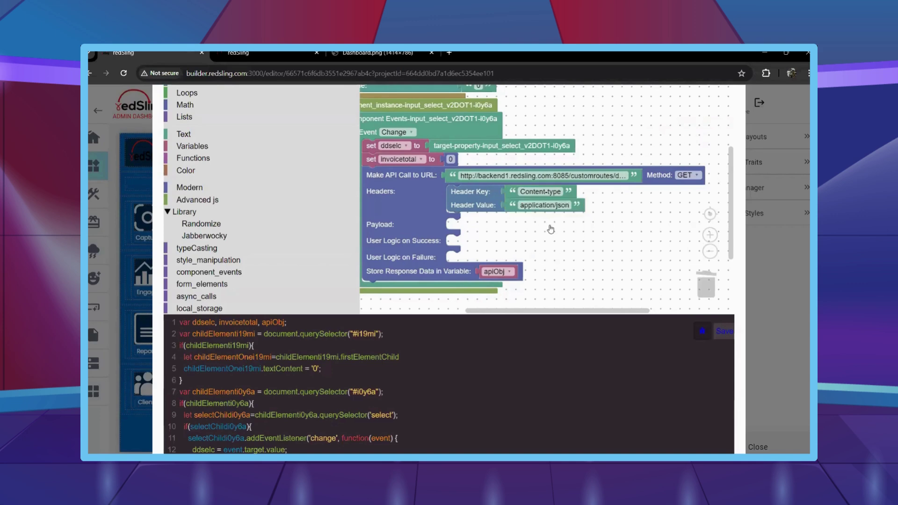
Duplicate the header as a second one with key Authorization and value starting 'Bearer '.
right_click(470, 198)
click(482, 206)
drag(491, 247, 472, 217)
click(534, 220)
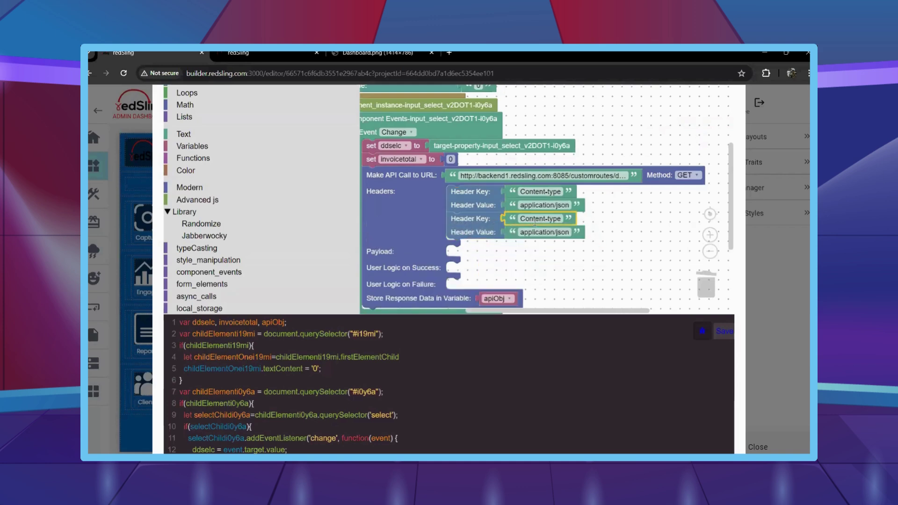
click(541, 219)
text(Authorization)
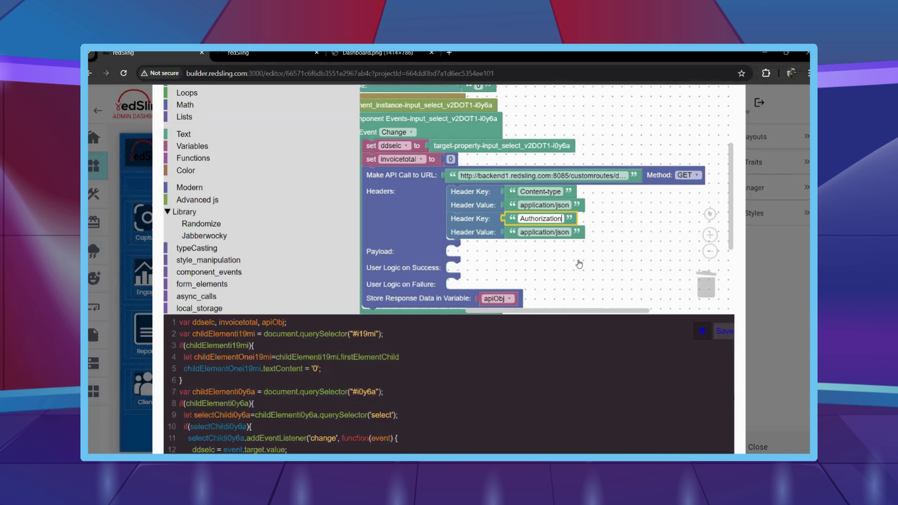
key(Tab)
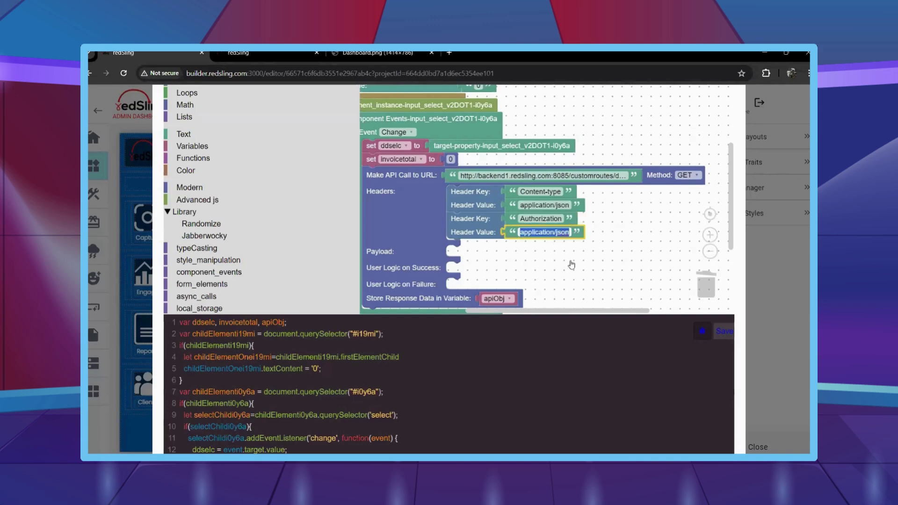
text(Bearer)
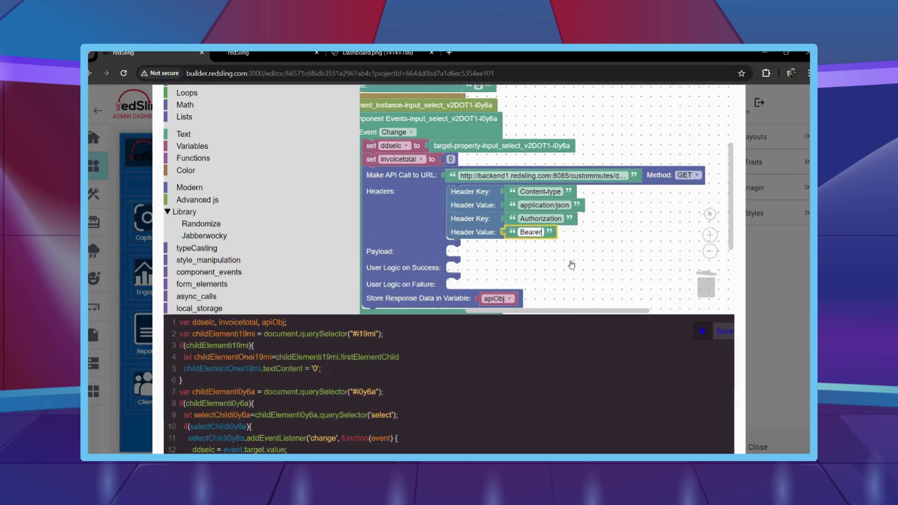
Append the user token copied from Data Models to the Authorization value.
click(223, 54)
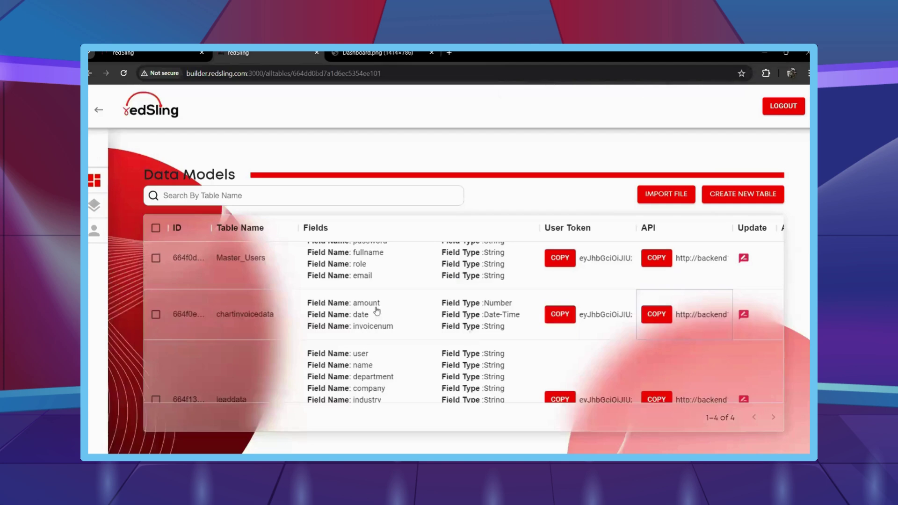
click(561, 315)
key(ctrl+Page_Up)
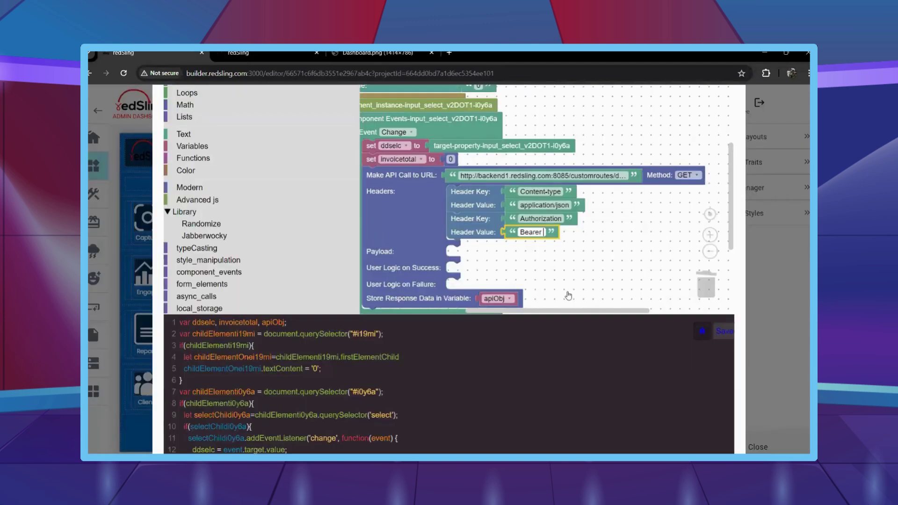
key(ctrl+v)
click(569, 295)
scroll(242, 234, down, 3)
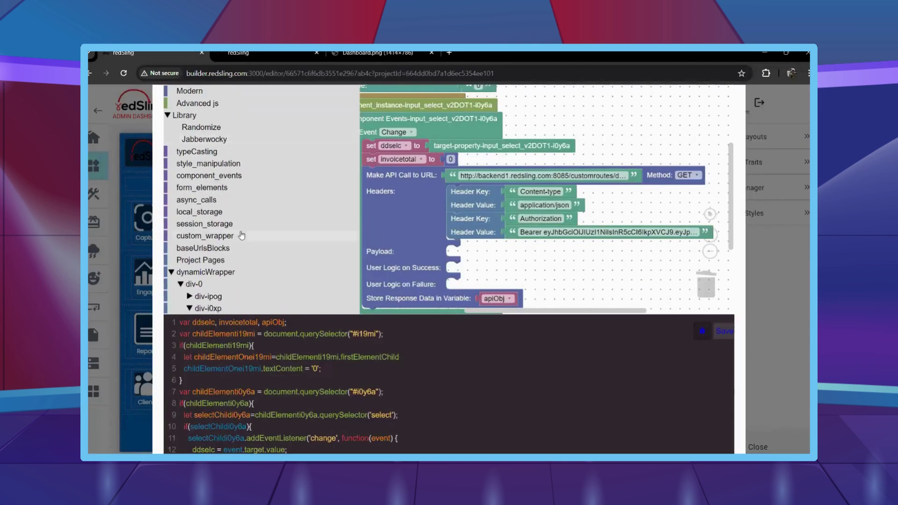
scroll(242, 234, up, 2)
scroll(241, 234, up, 3)
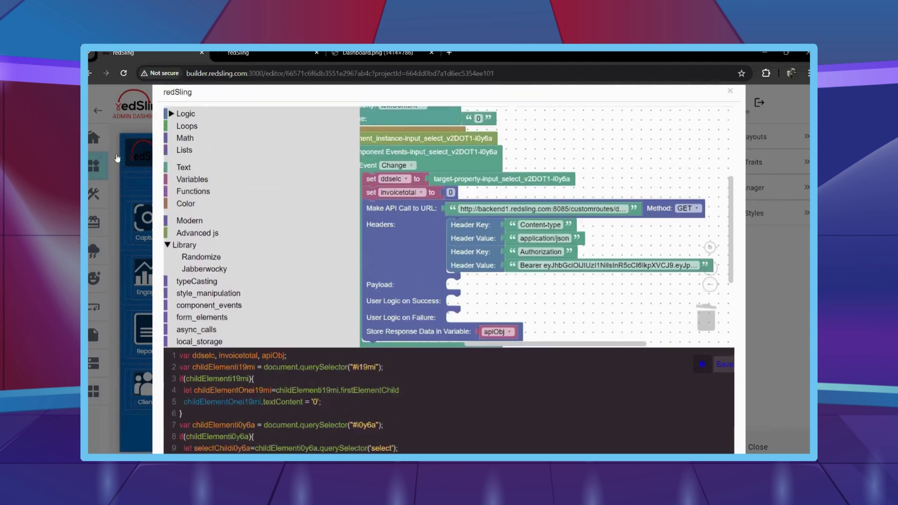
Add an if block to the success logic with apiObj as its condition.
click(205, 94)
drag(381, 101, 461, 269)
drag(556, 275, 563, 217)
right_click(506, 261)
click(548, 264)
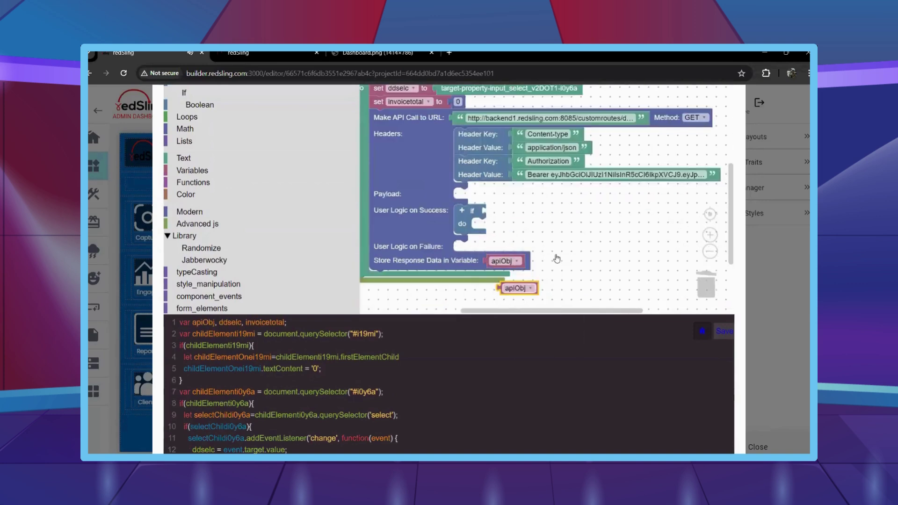
drag(508, 287, 498, 211)
scroll(224, 259, down, 1)
Put a For Each Item loop over apiObj inside the if, naming each item apiObjspecific.
click(197, 272)
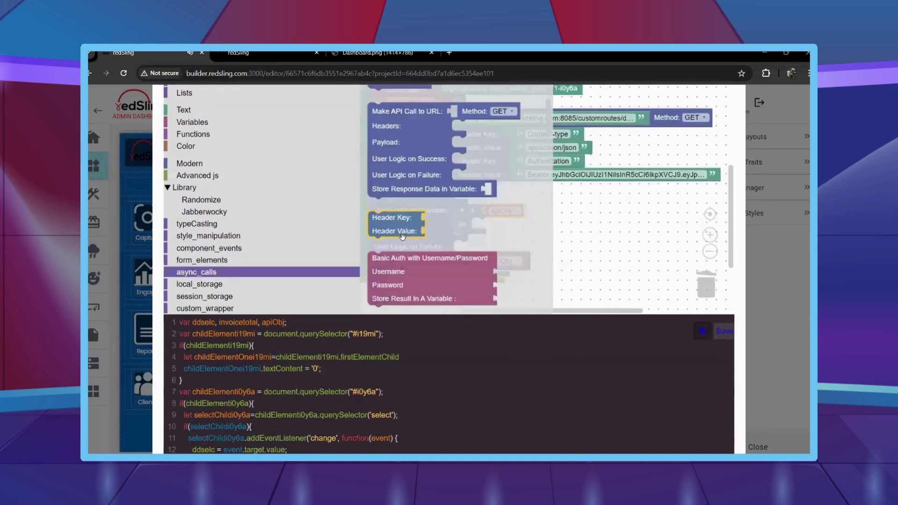
scroll(403, 302, down, 5)
scroll(403, 301, down, 6)
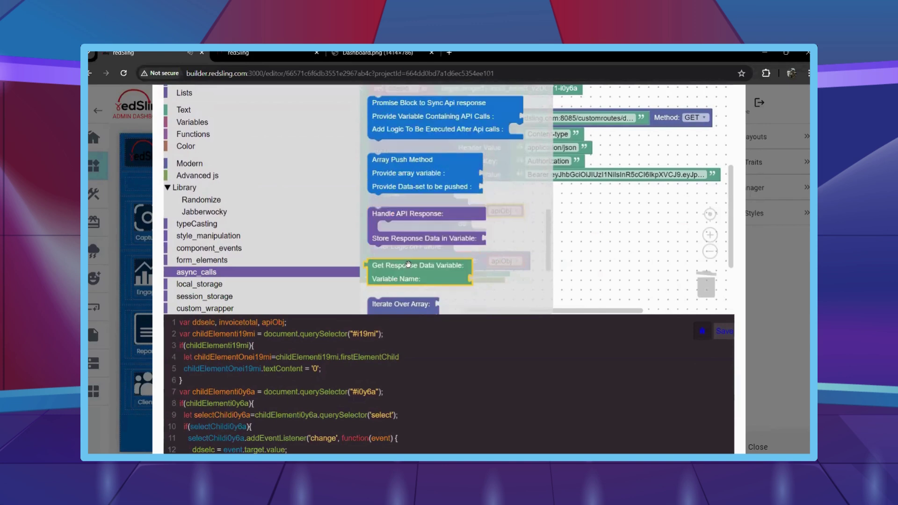
drag(407, 236, 567, 232)
right_click(519, 215)
click(486, 221)
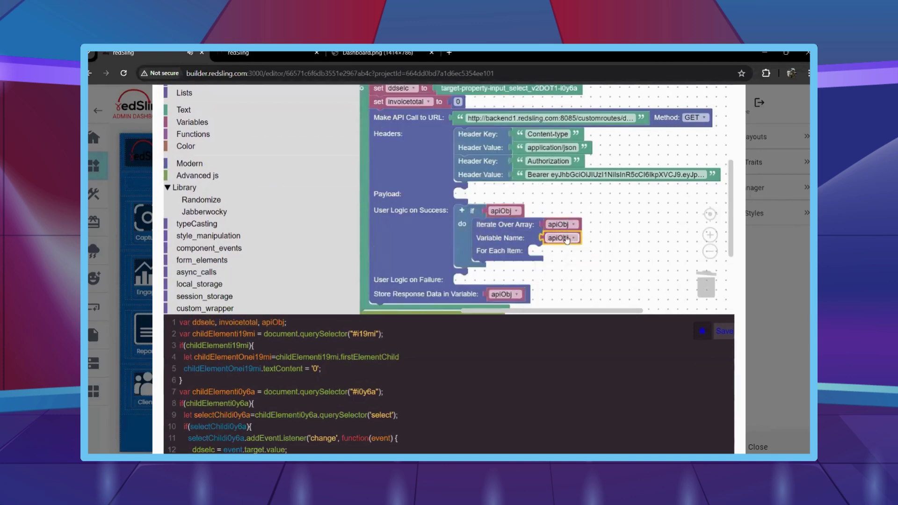
click(587, 237)
click(543, 136)
Add a 'set invoicedate' variable block inside the loop.
scroll(227, 195, up, 3)
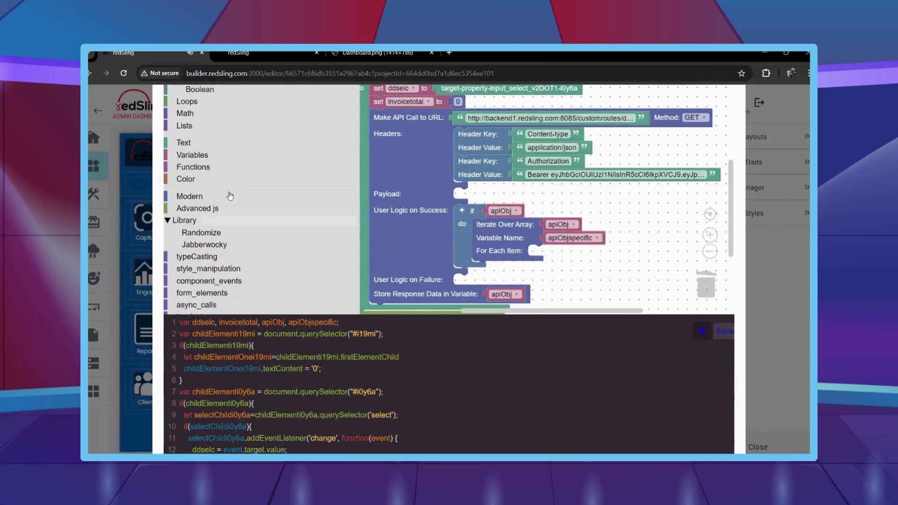
click(219, 172)
drag(376, 121, 491, 201)
click(552, 199)
click(510, 272)
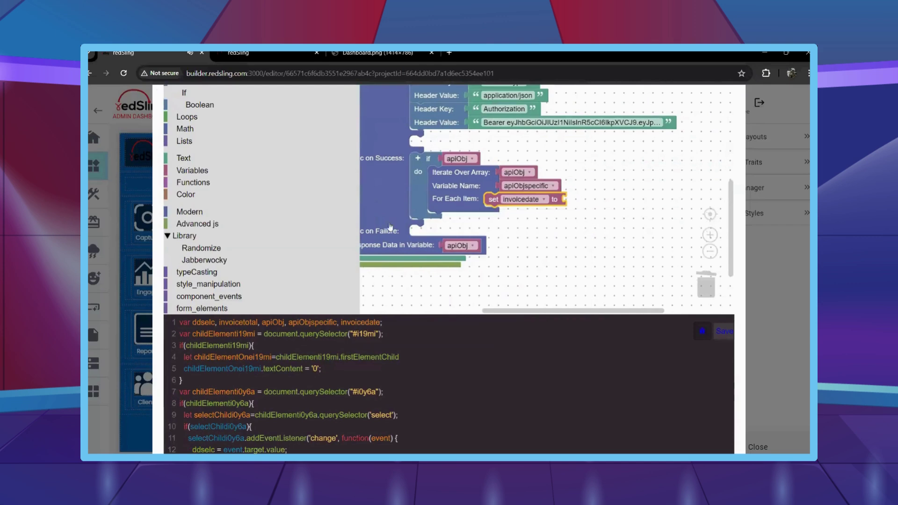
Plug a Get Property block on apiObjspecific into set invoicedate as its value.
scroll(213, 231, down, 2)
click(213, 223)
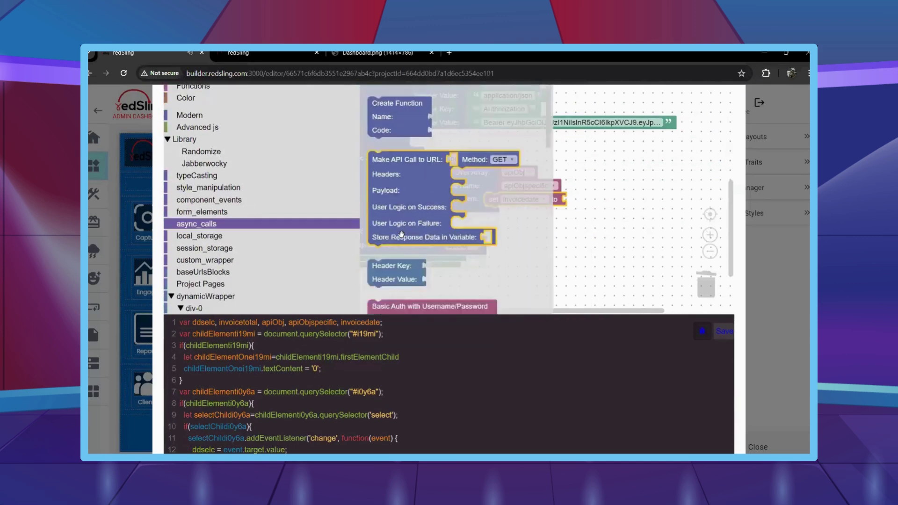
scroll(402, 234, down, 6)
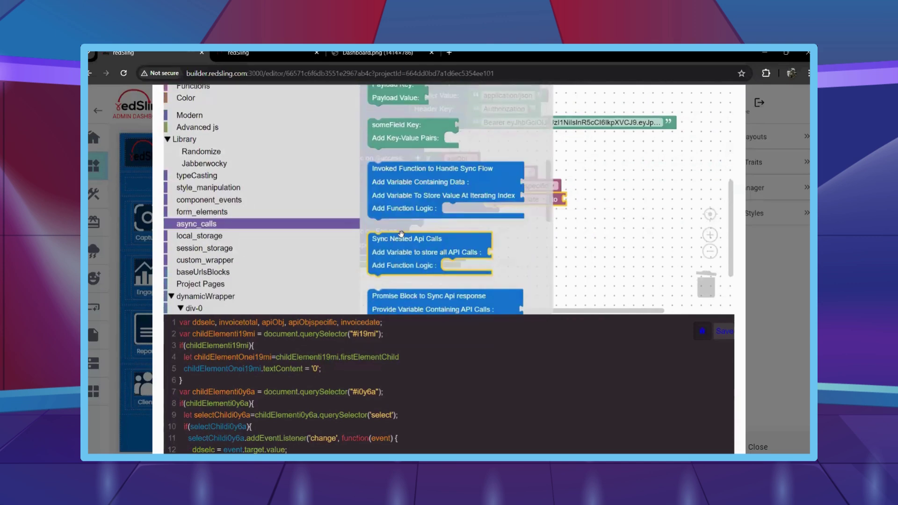
scroll(402, 234, down, 8)
click(602, 213)
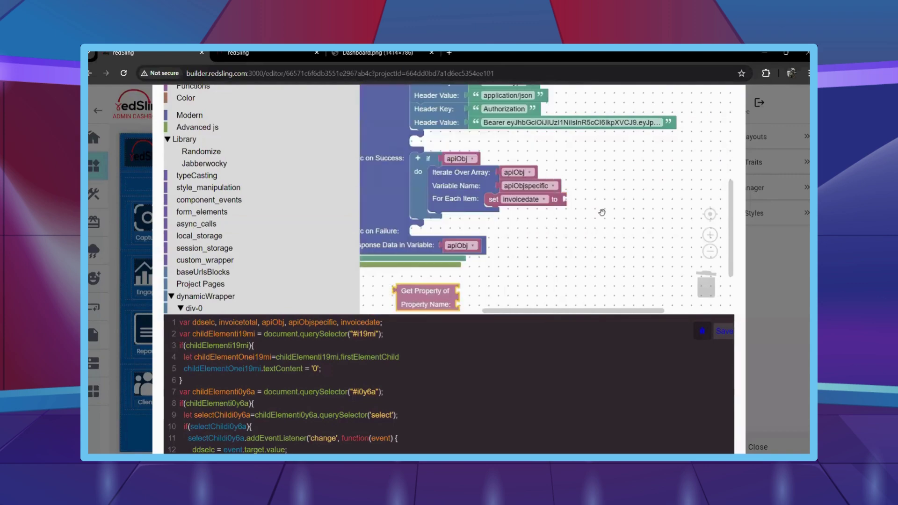
drag(402, 291, 637, 202)
right_click(540, 189)
click(561, 202)
Set the Get Property block's property name to 'date'.
scroll(598, 265, down, 2)
drag(598, 265, 573, 269)
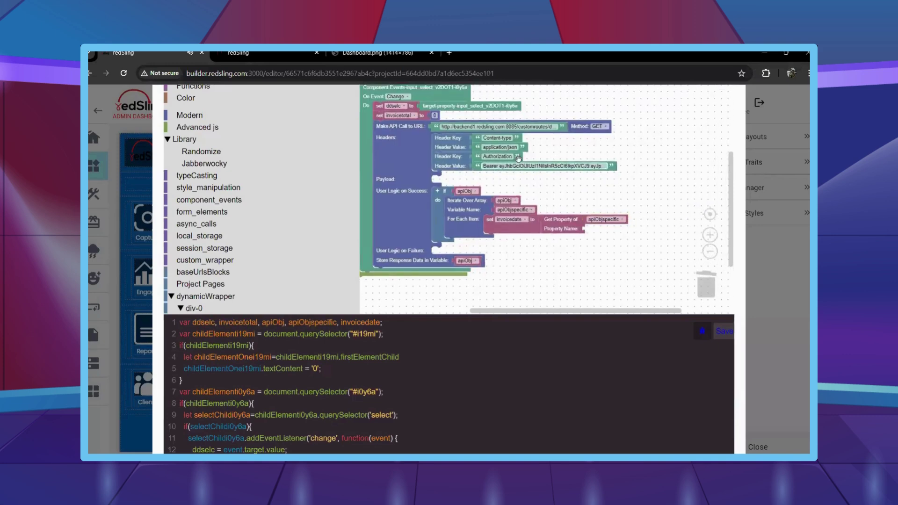
key(ctrl+v)
drag(510, 175, 618, 228)
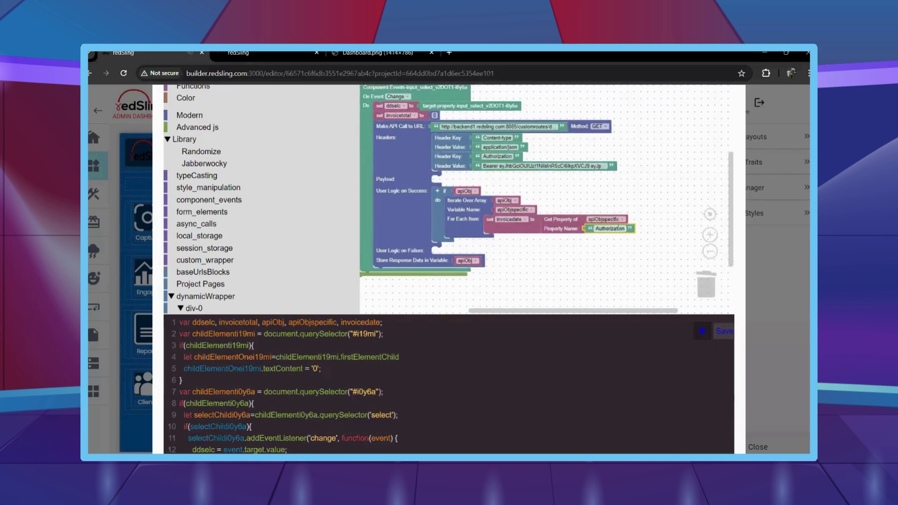
click(597, 284)
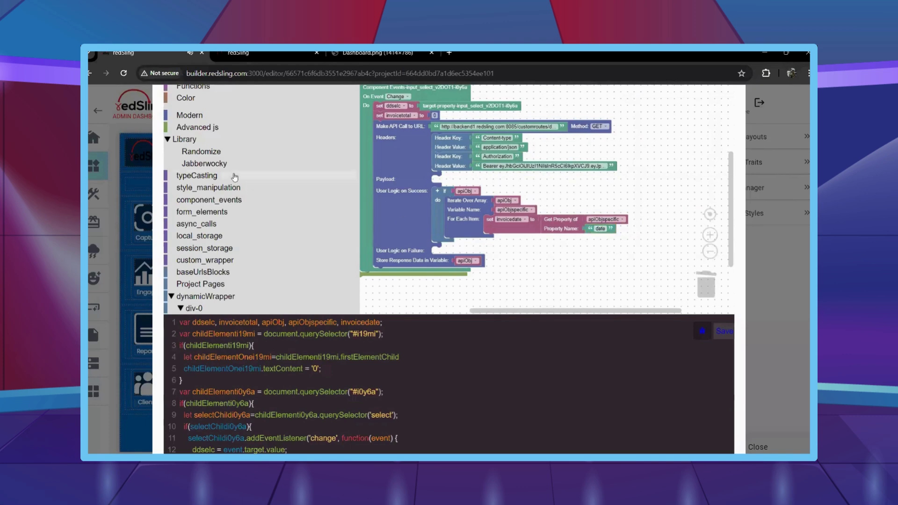
scroll(234, 177, up, 3)
scroll(202, 135, up, 2)
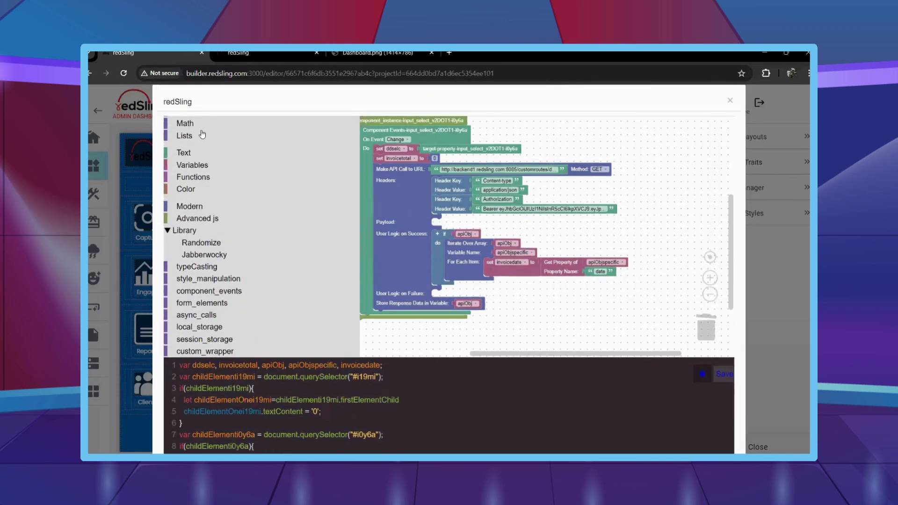
scroll(159, 160, up, 1)
Place an if block with else-if branches under set invoicedate.
click(184, 135)
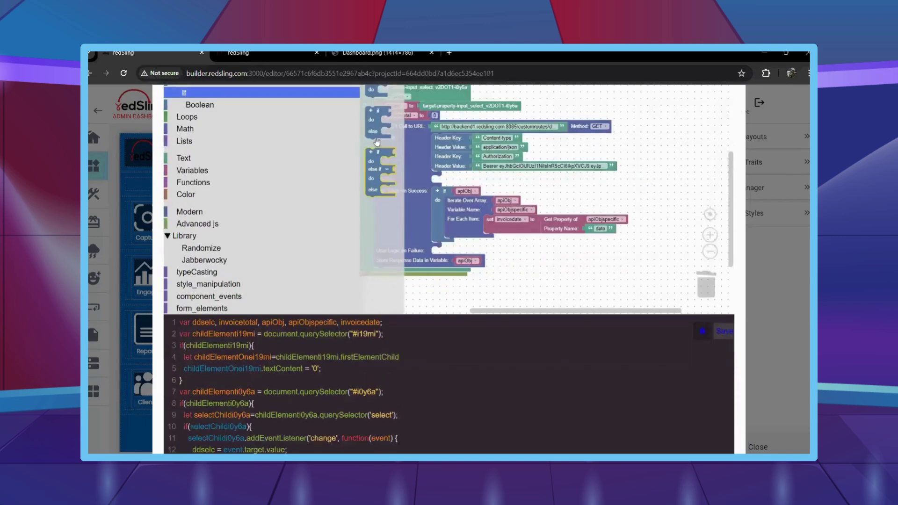
drag(375, 97, 496, 236)
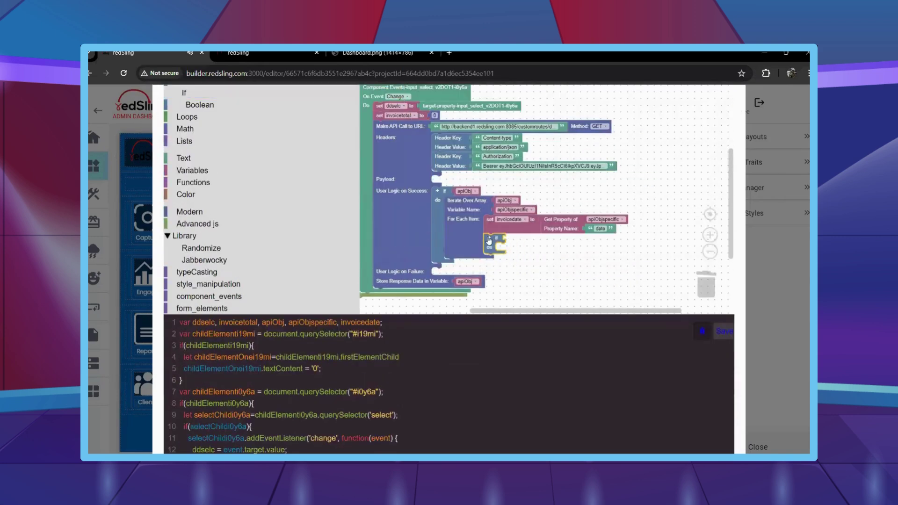
scroll(489, 240, up, 2)
click(489, 240)
click(489, 240)
scroll(564, 260, down, 2)
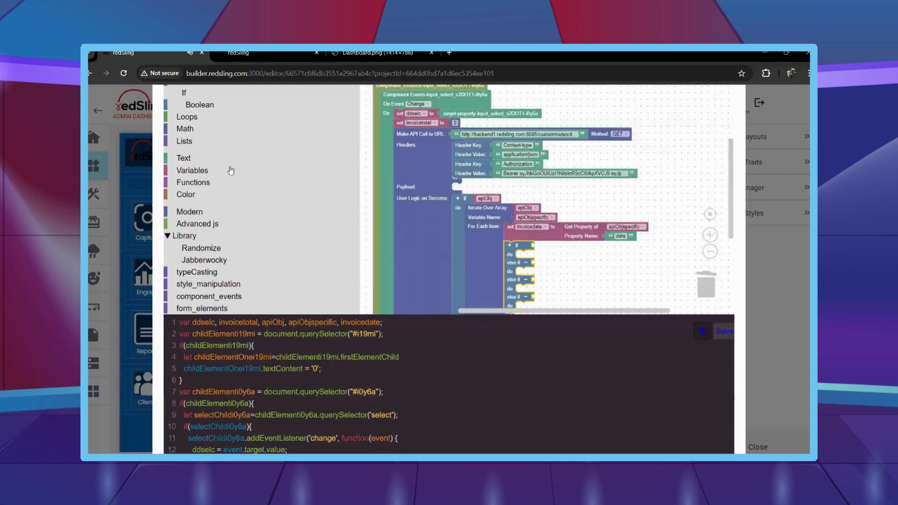
Build the first condition as ddselc = "Q1".
click(217, 113)
drag(374, 101, 550, 230)
scroll(568, 255, up, 2)
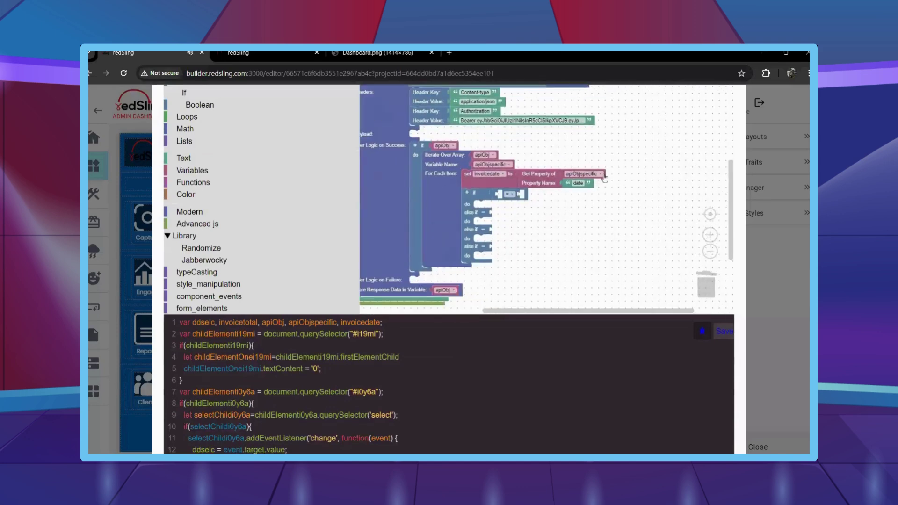
right_click(593, 174)
click(613, 179)
drag(580, 193, 510, 194)
click(535, 194)
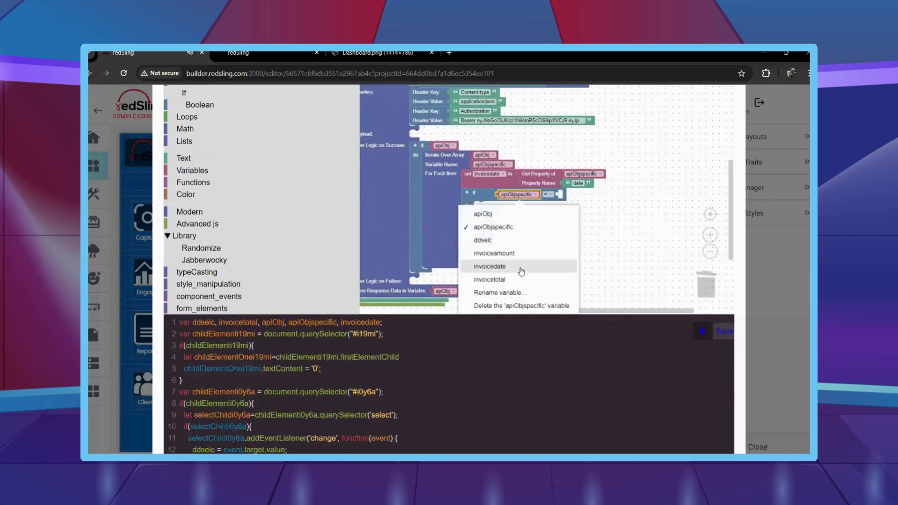
click(517, 246)
click(213, 159)
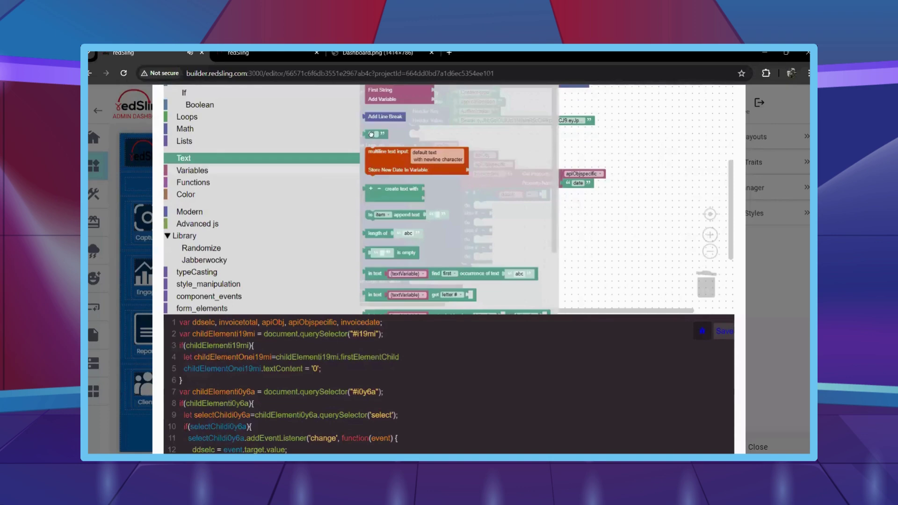
drag(375, 93, 548, 192)
scroll(554, 196, up, 2)
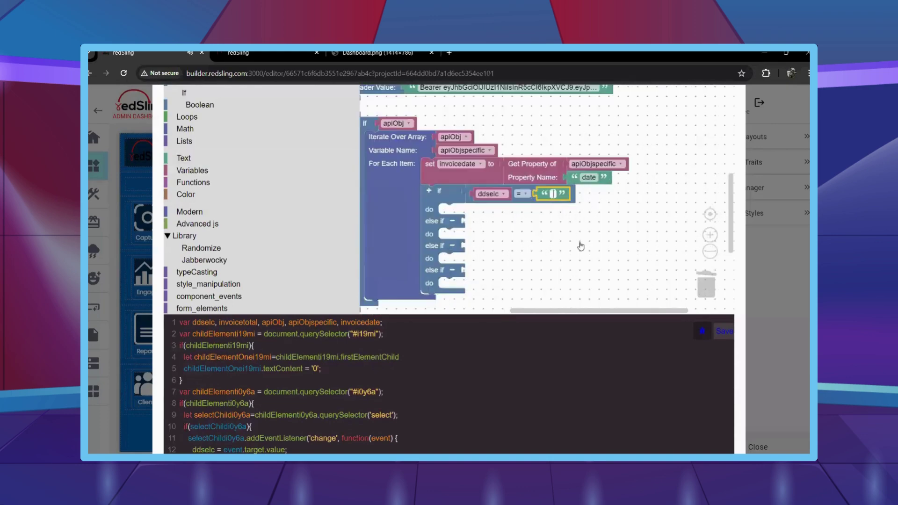
Copy the comparison into the else-if conditions for Q2, Q3 and Q4.
click(526, 195)
key(ctrl+c)
key(ctrl+v)
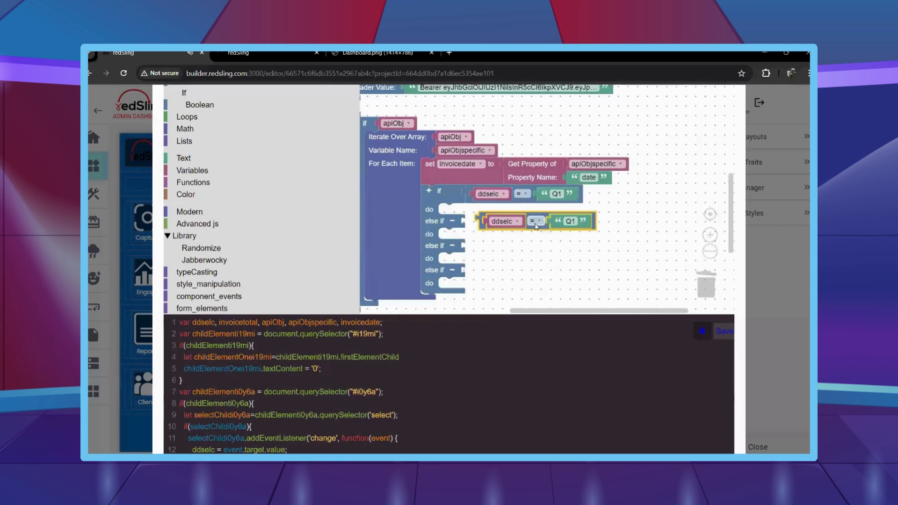
drag(473, 210, 473, 223)
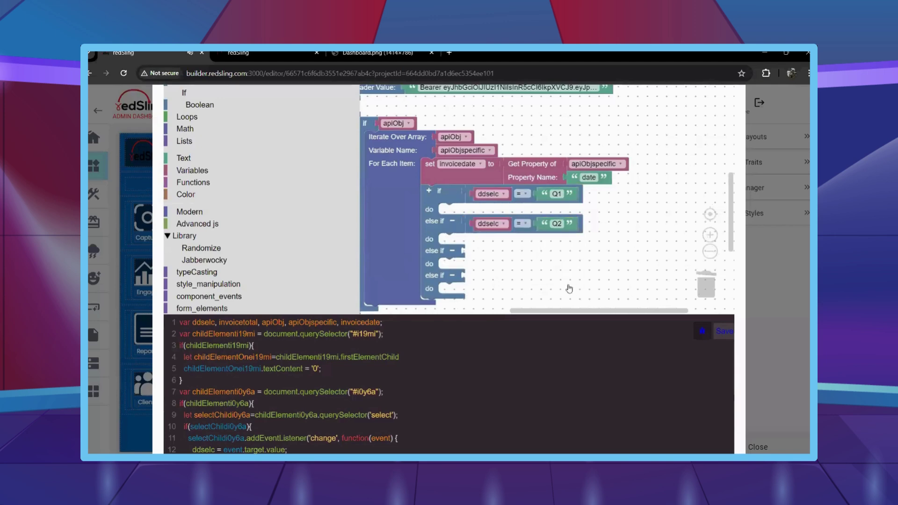
right_click(467, 225)
click(495, 232)
drag(561, 246, 566, 254)
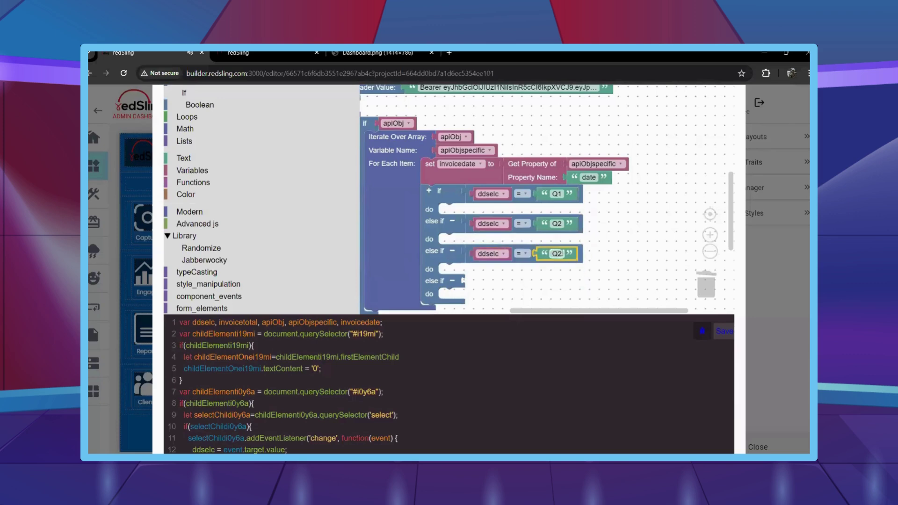
right_click(468, 253)
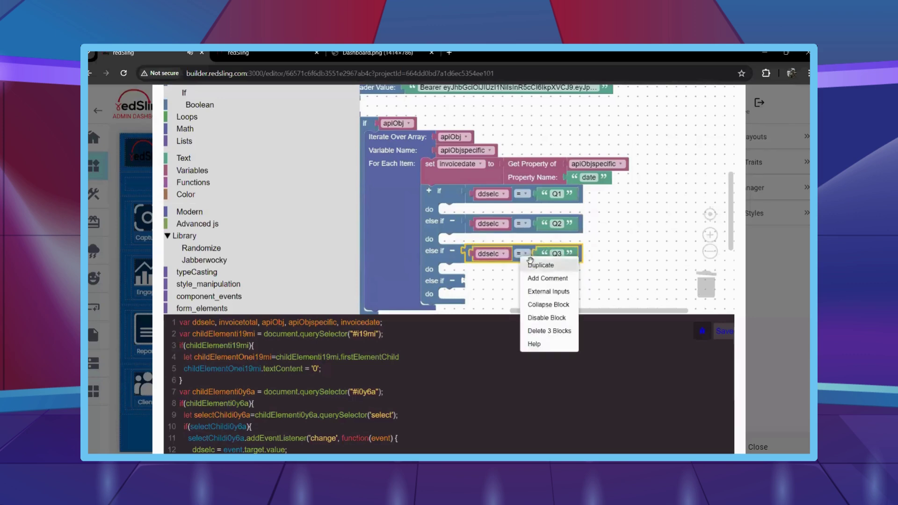
click(491, 261)
drag(564, 271, 578, 298)
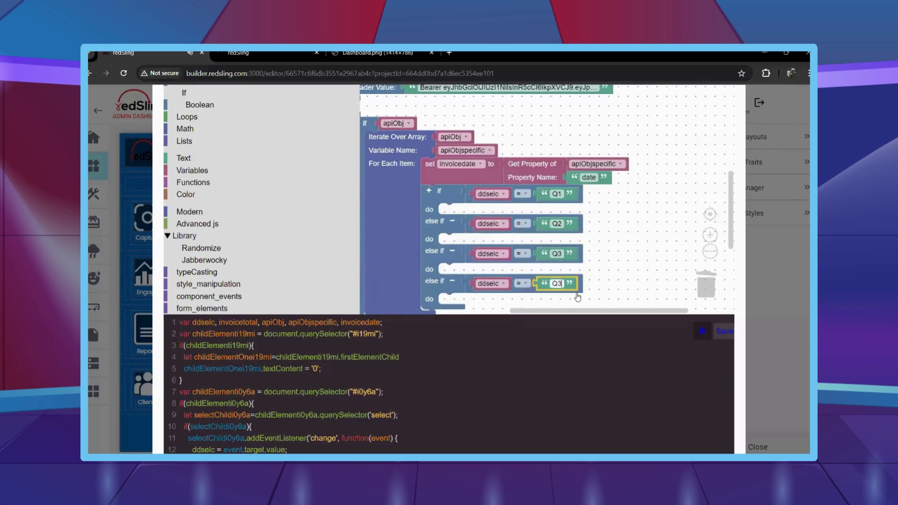
scroll(227, 176, up, 2)
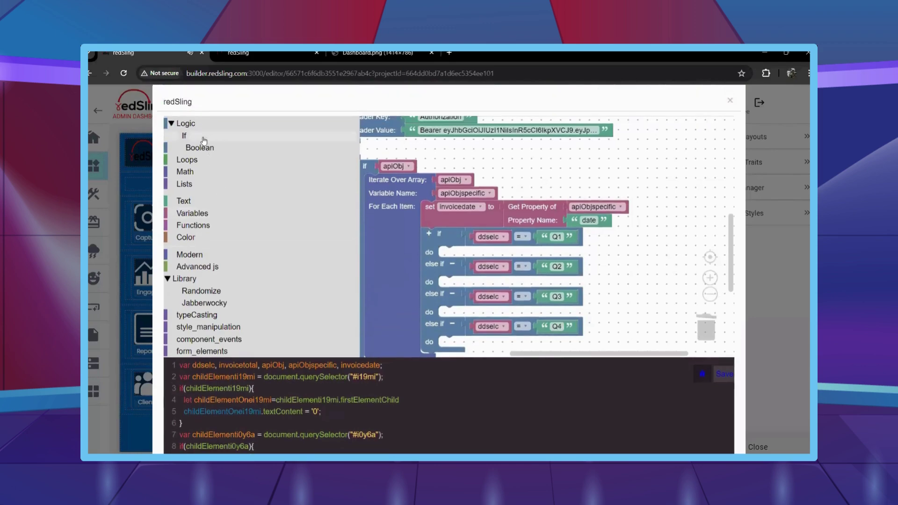
click(187, 137)
Nest an if/else in the Q1 branch and move the zero-text step into its else.
drag(381, 132, 566, 172)
scroll(569, 136, down, 1)
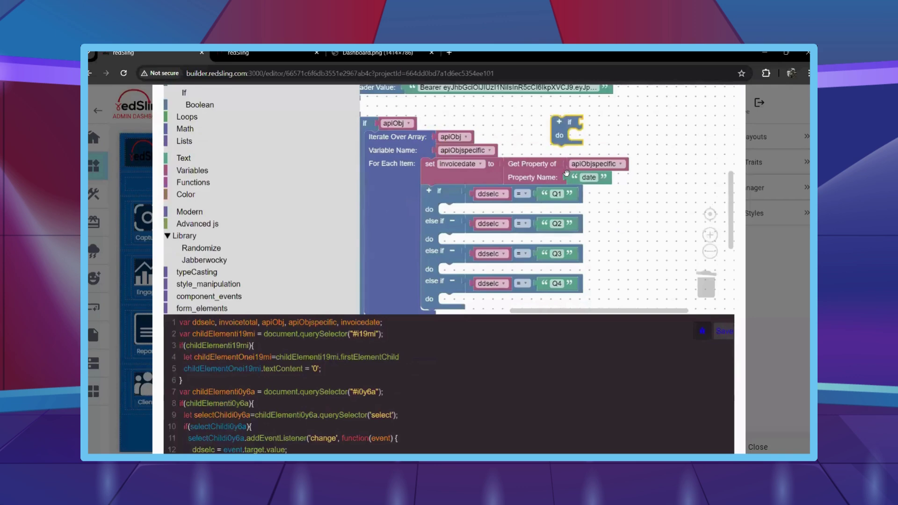
drag(571, 131, 293, 130)
drag(379, 140, 481, 227)
scroll(526, 172, down, 2)
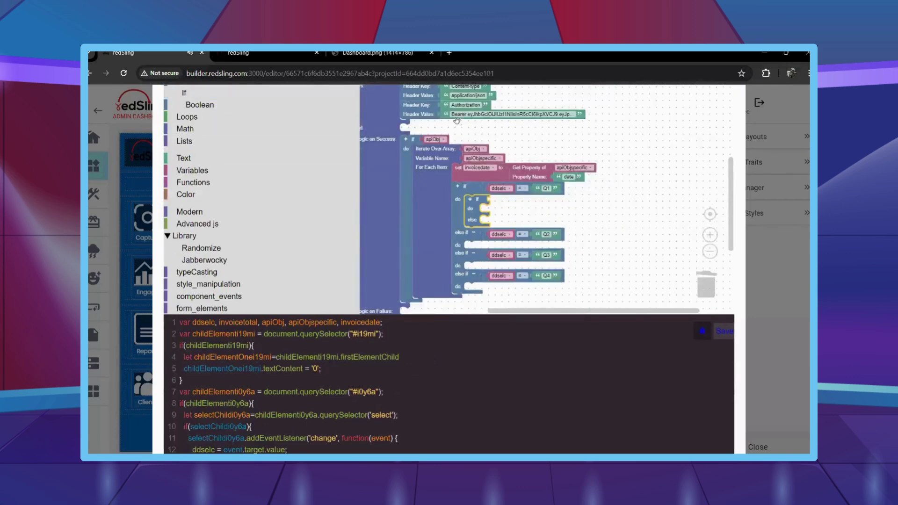
scroll(457, 120, down, 3)
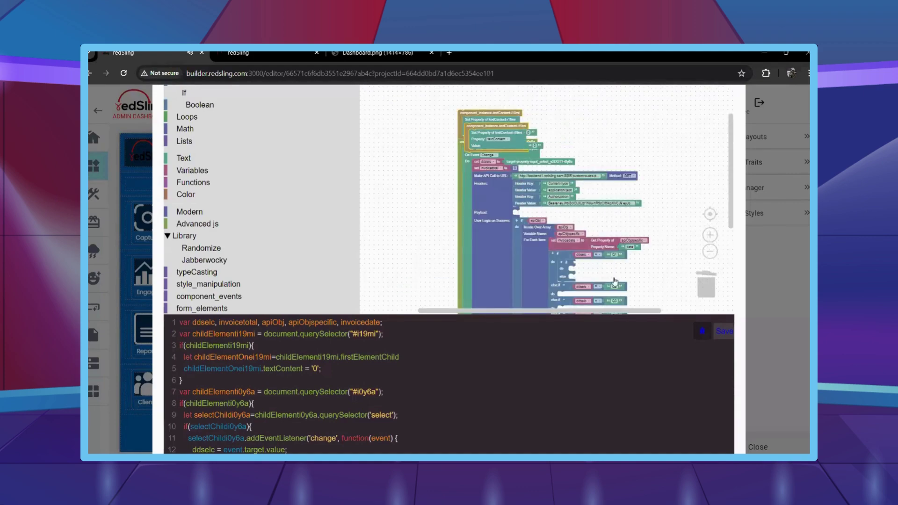
drag(473, 126, 576, 279)
drag(597, 212, 562, 176)
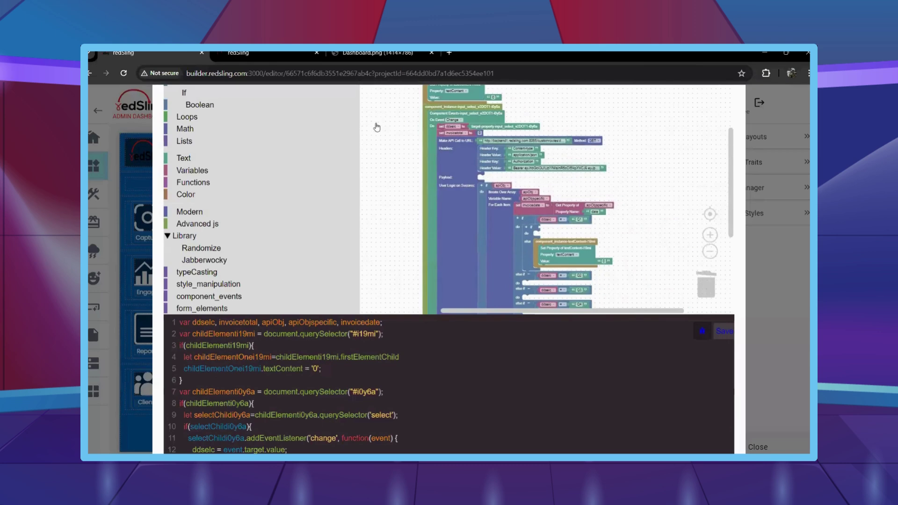
Give the inner if an or condition with a String includes check on its left.
drag(377, 93, 543, 224)
scroll(548, 229, up, 2)
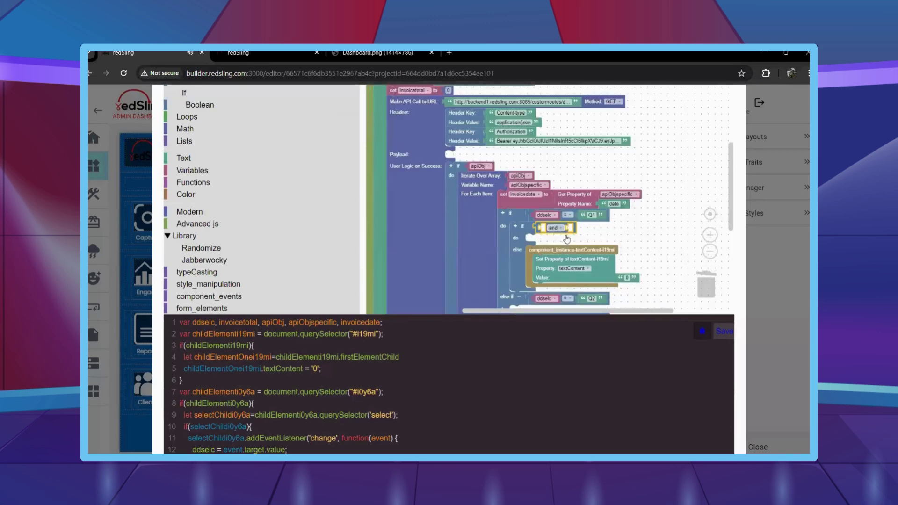
click(561, 227)
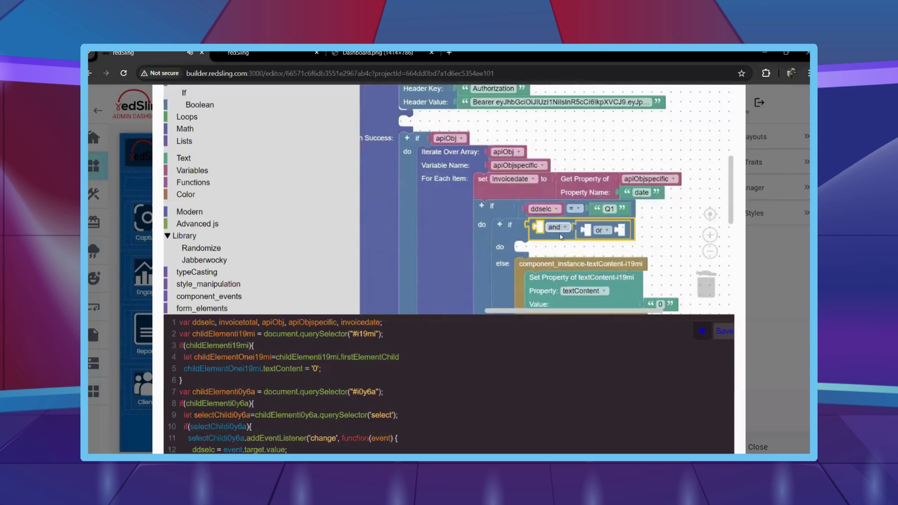
key(Return)
click(240, 272)
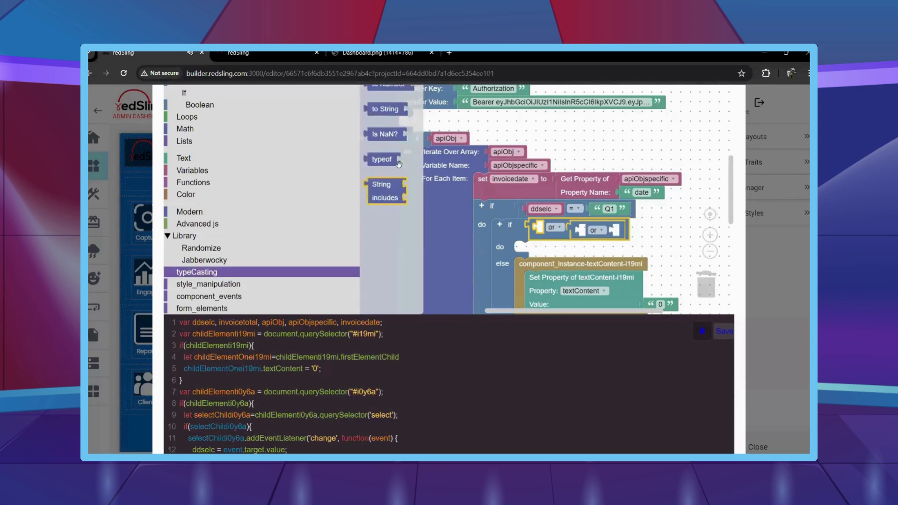
drag(381, 185, 547, 210)
scroll(561, 241, down, 1)
Make the String includes check test invoicedate for '-01-'.
click(499, 191)
key(ctrl+c)
key(ctrl+v)
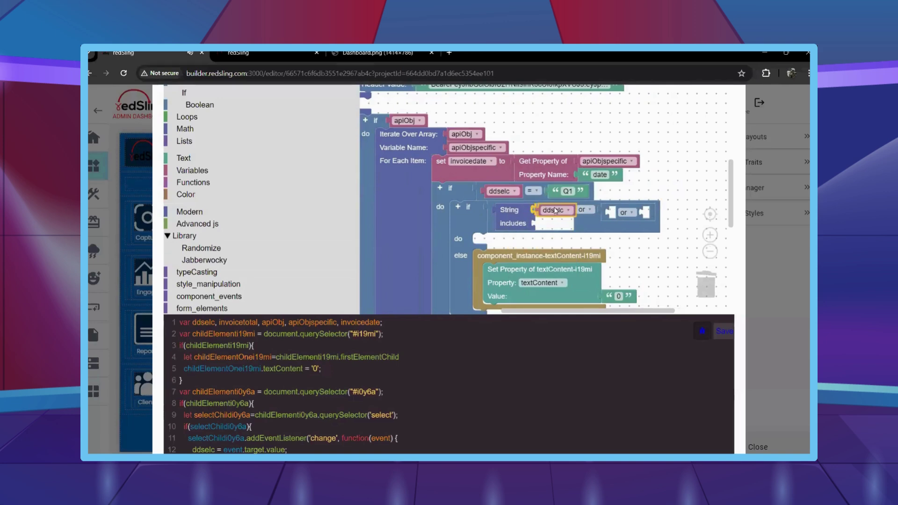
click(566, 210)
click(536, 150)
right_click(580, 192)
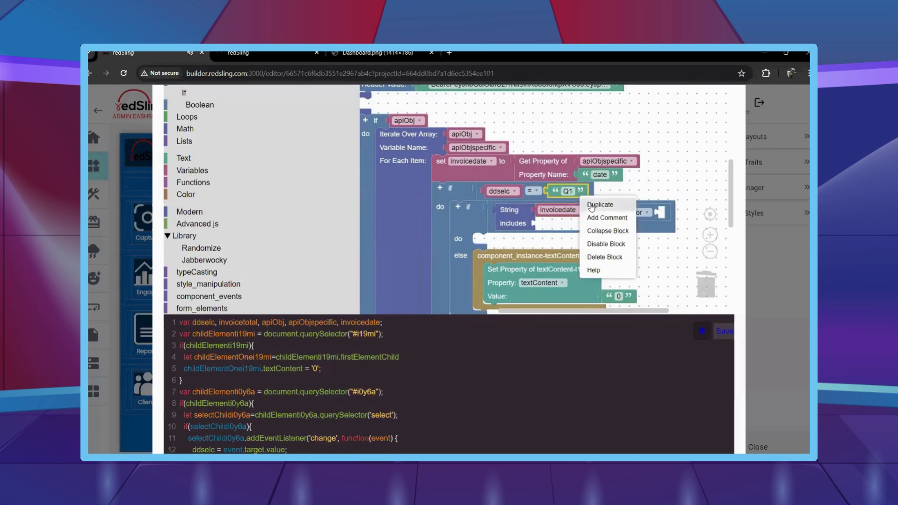
click(599, 202)
drag(590, 225, 579, 245)
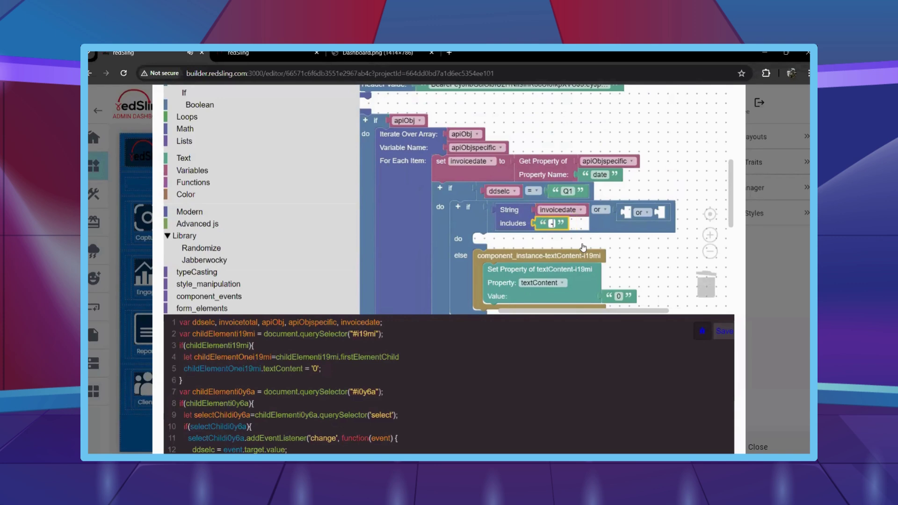
Add duplicate includes checks for '-02-' and '-03-' in the remaining or slots.
drag(630, 256, 560, 227)
right_click(450, 196)
click(467, 211)
drag(467, 213, 582, 189)
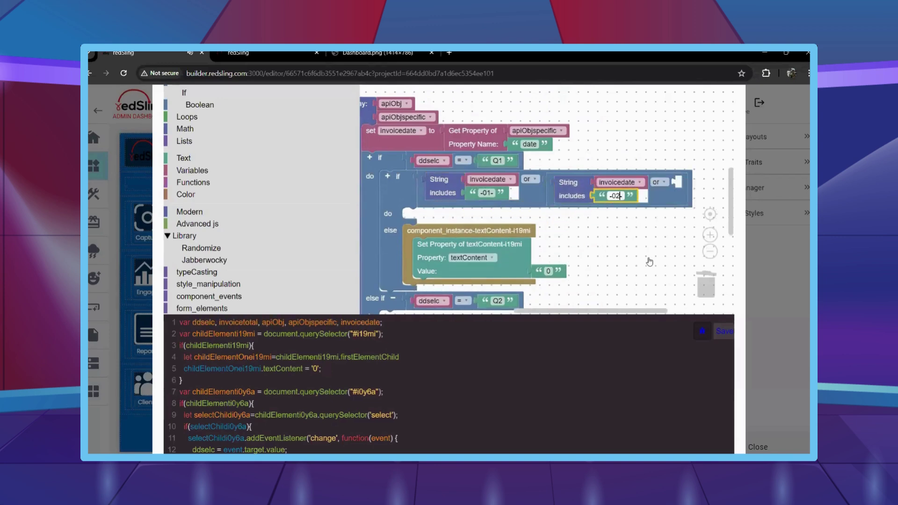
text(-)
right_click(561, 183)
click(580, 192)
drag(582, 208, 609, 196)
click(647, 202)
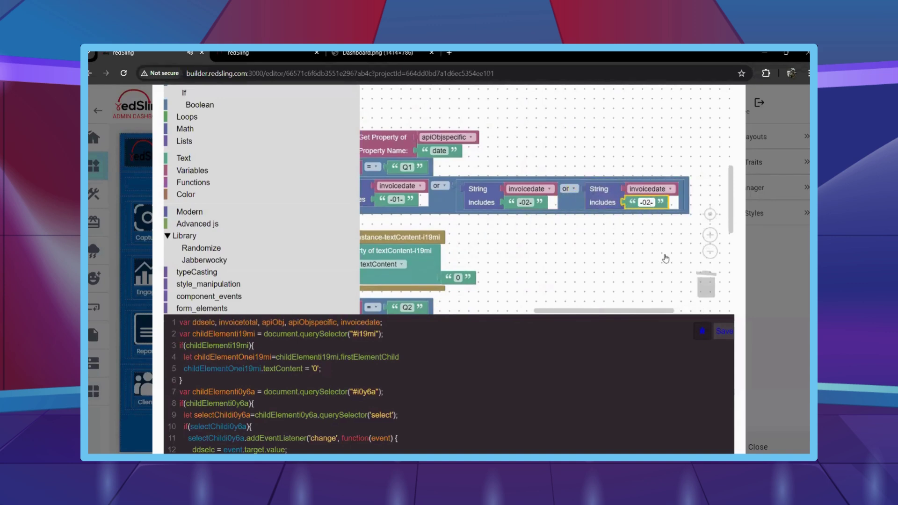
text(-03-)
click(604, 258)
Place a set-variable step in the inner if's do slot.
scroll(580, 293, down, 2)
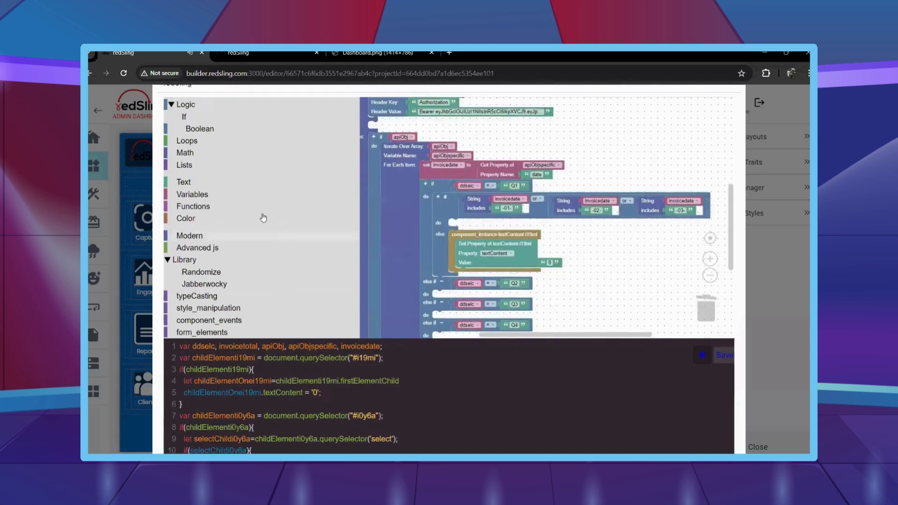
click(281, 170)
drag(371, 95, 454, 199)
Set invoiceamount to the item's 'amount' property converted to a number.
click(477, 199)
click(468, 258)
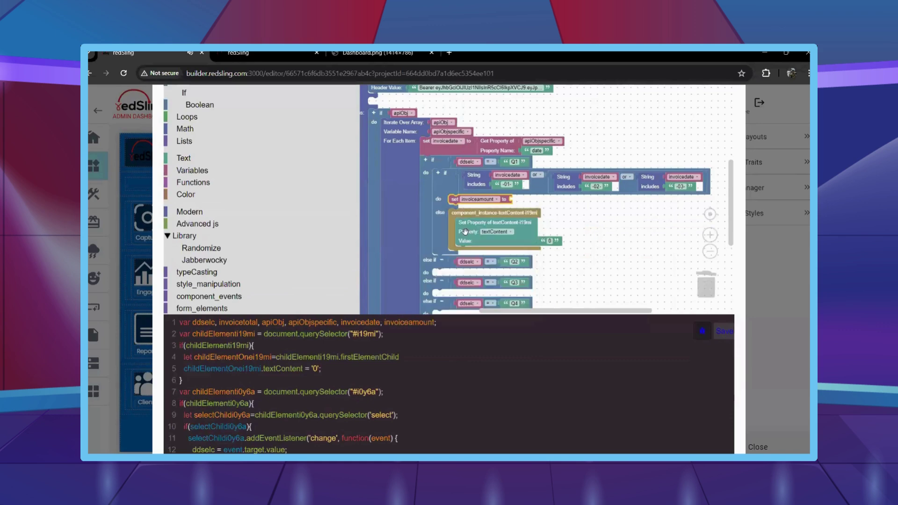
key(ctrl+c)
key(ctrl+v)
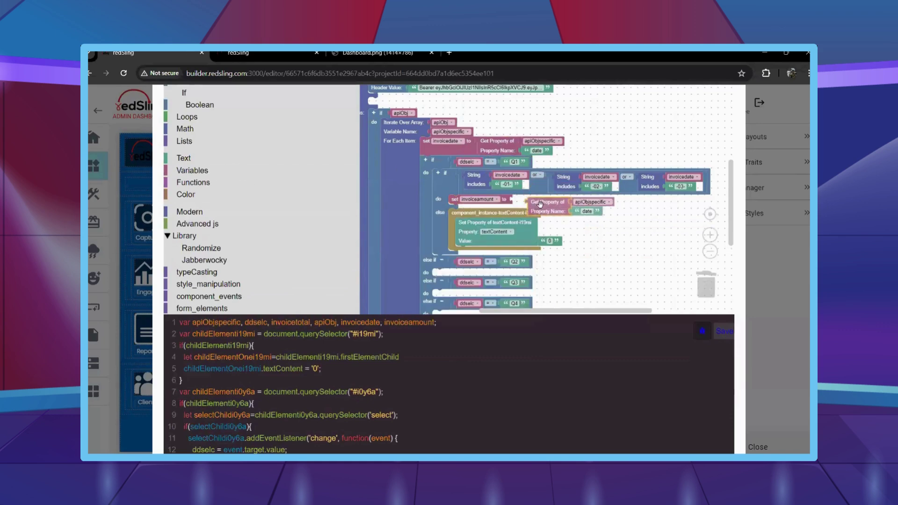
drag(514, 156, 536, 203)
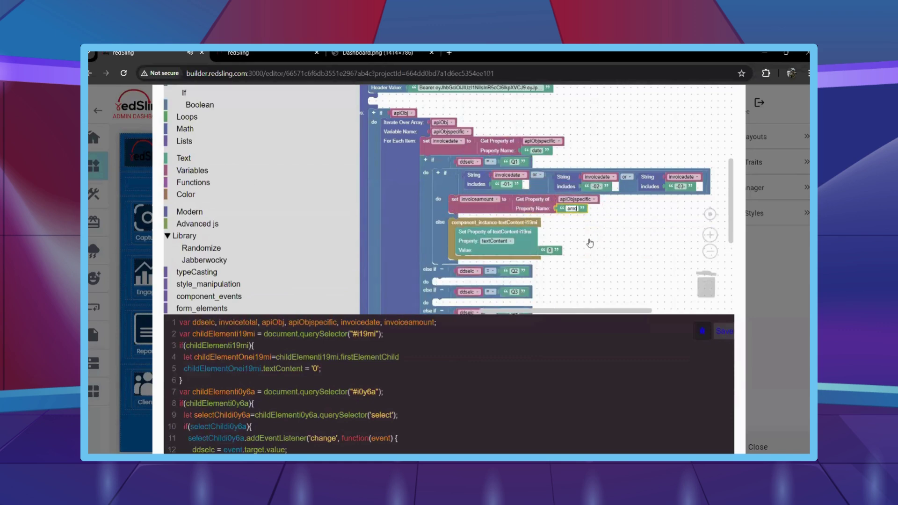
text(amount)
click(185, 273)
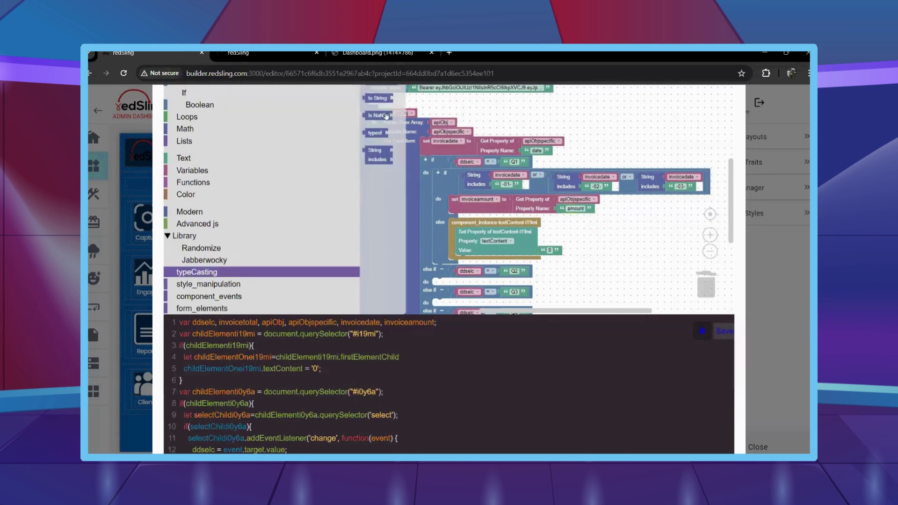
scroll(386, 116, up, 2)
drag(380, 117, 519, 202)
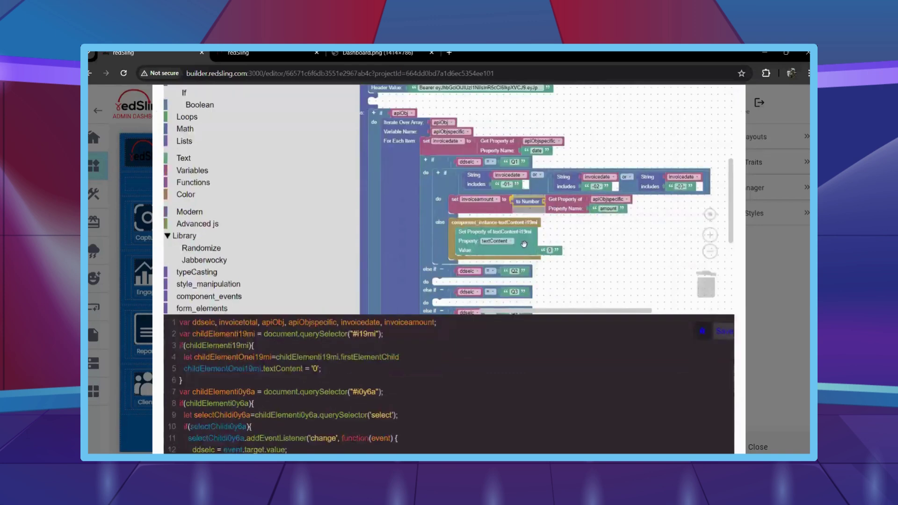
click(296, 258)
Add a 'set invoicetotal' step below it holding a Math addition block.
click(220, 171)
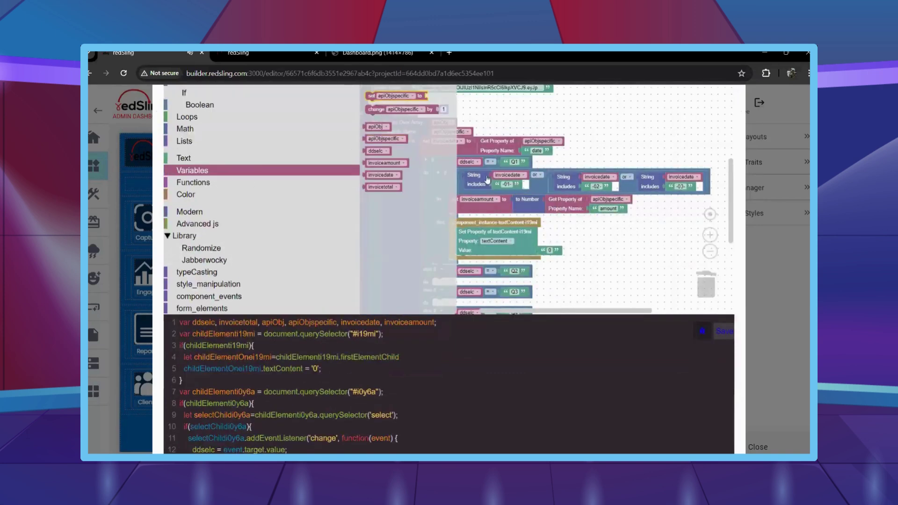
drag(374, 124, 463, 209)
click(487, 218)
click(473, 150)
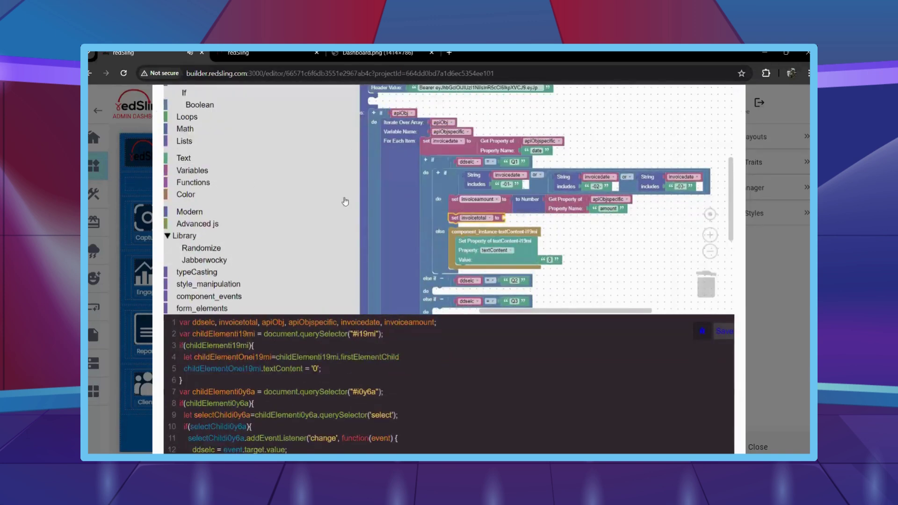
click(185, 129)
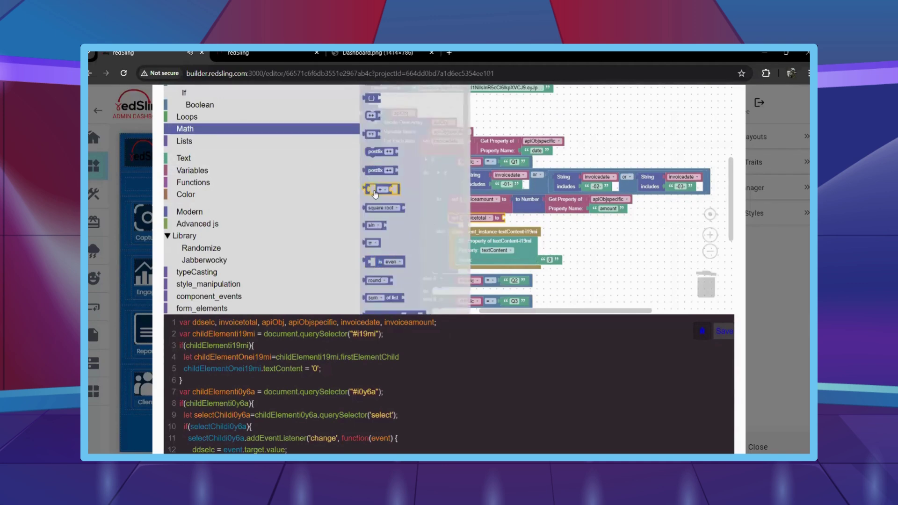
drag(376, 195, 583, 223)
Fill the addition with invoicetotal + invoiceamount.
click(269, 171)
right_click(525, 220)
click(539, 229)
click(585, 220)
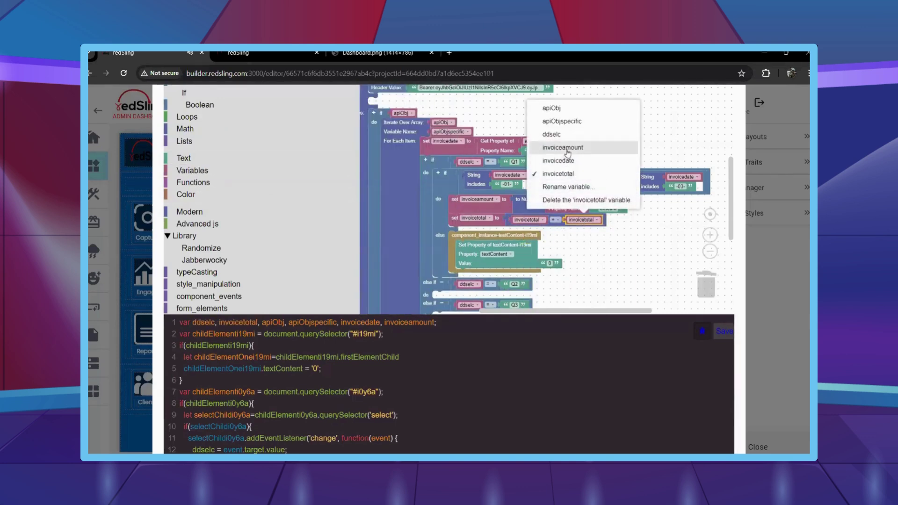
click(602, 144)
scroll(594, 207, down, 2)
scroll(594, 207, down, 3)
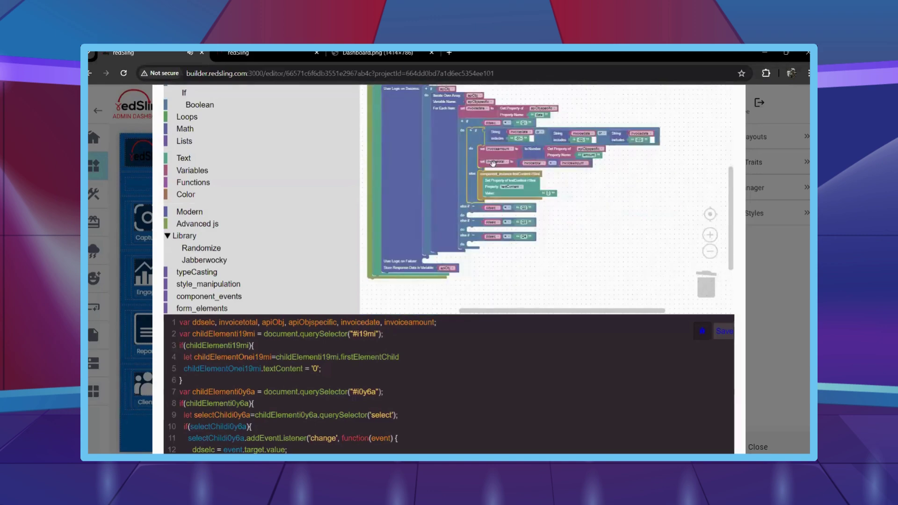
Paste a copy of the month-check logic into the Q2 branch and change its month codes, starting with -04.
key(ctrl+c)
key(ctrl+v)
drag(542, 255, 464, 262)
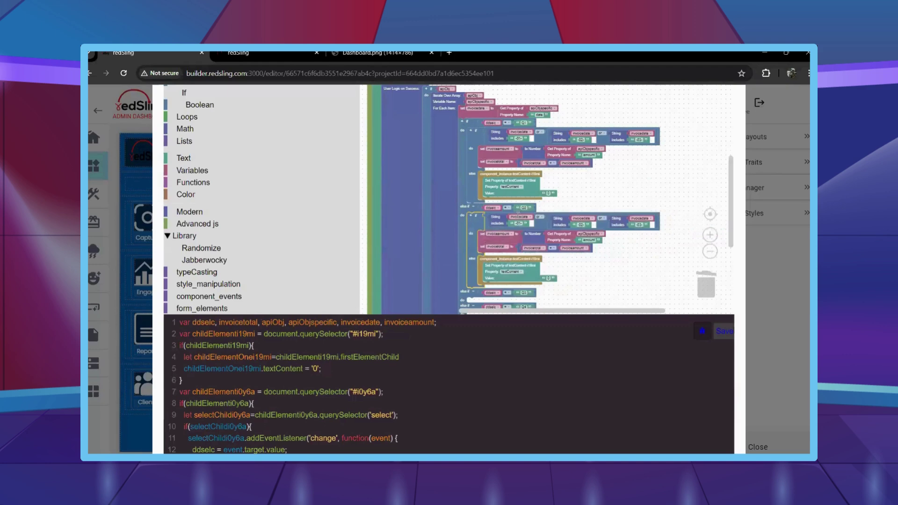
scroll(549, 249, up, 2)
key(BackSpace)
text(4)
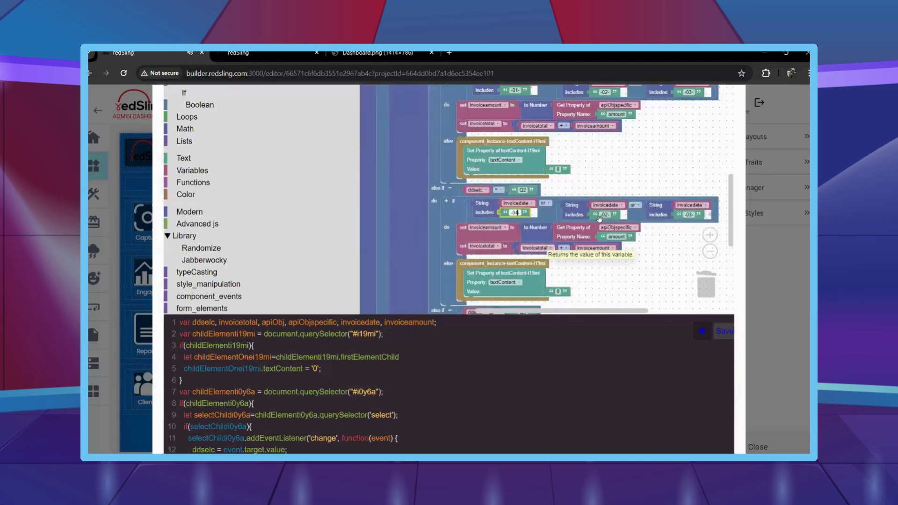
click(605, 215)
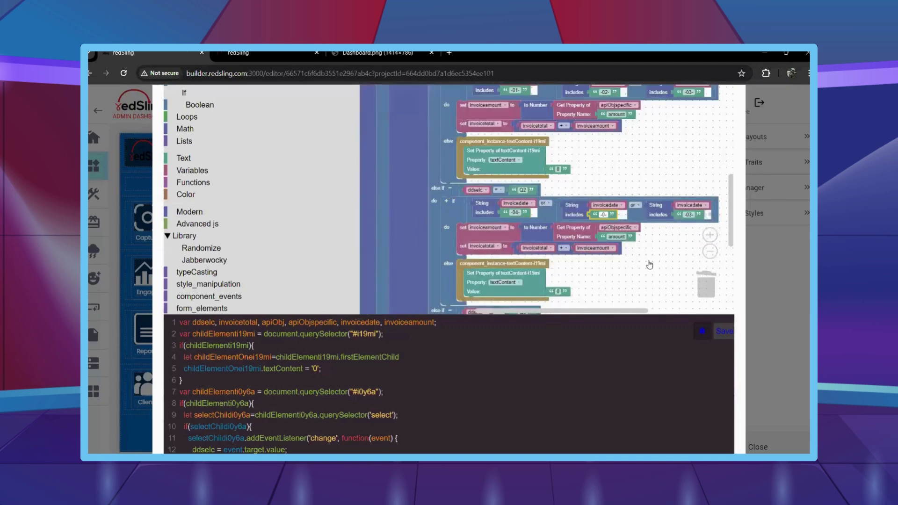
click(694, 216)
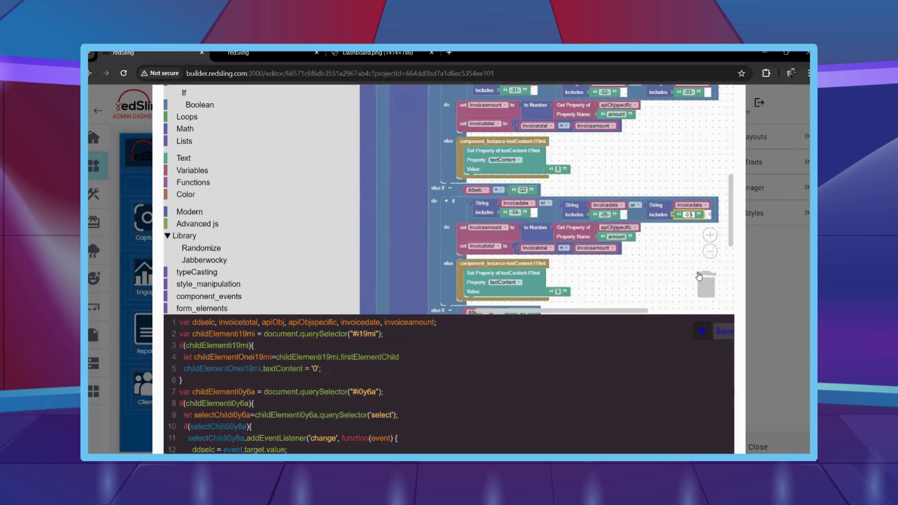
Duplicate the month-check if block into the Q3 branch and edit its month codes.
scroll(647, 282, down, 3)
right_click(437, 142)
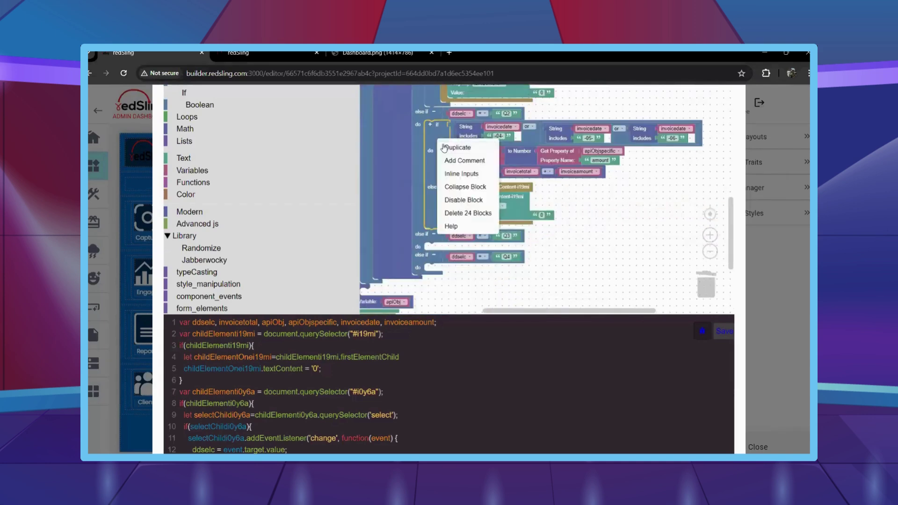
click(456, 146)
drag(460, 261, 473, 227)
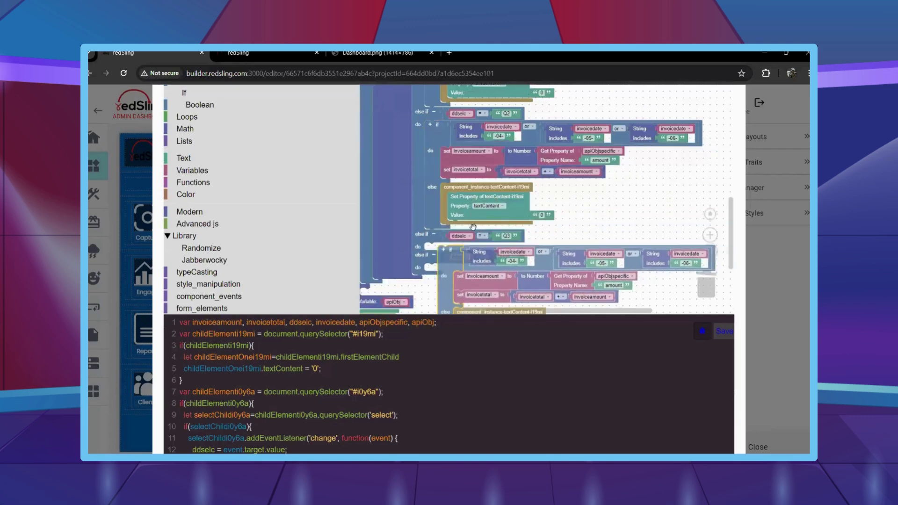
scroll(489, 246, down, 2)
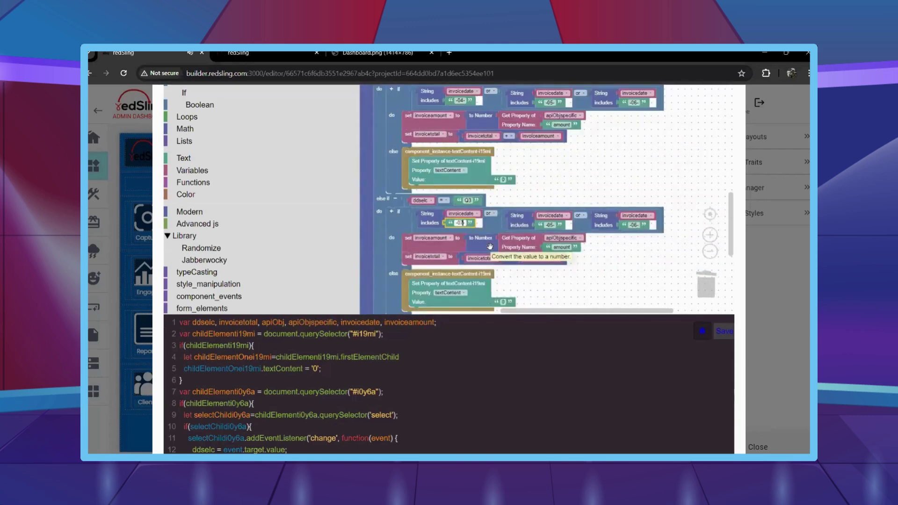
key(Tab)
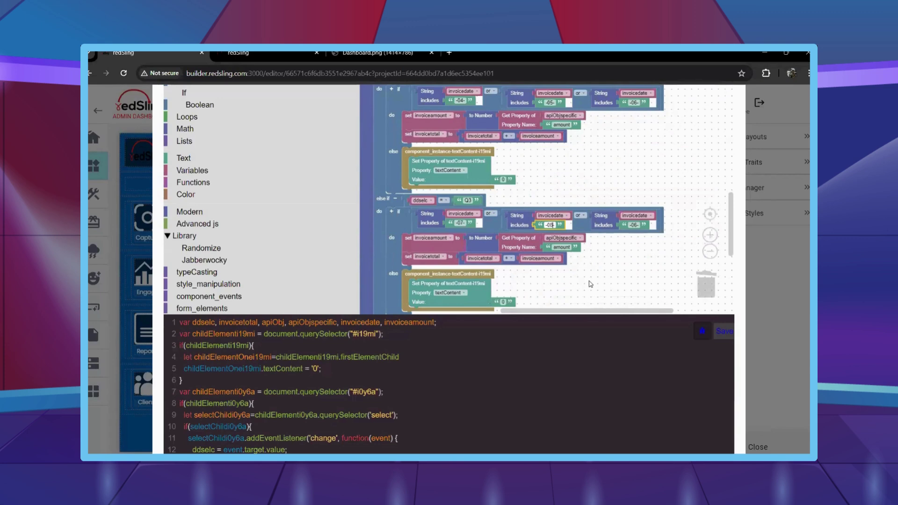
click(634, 226)
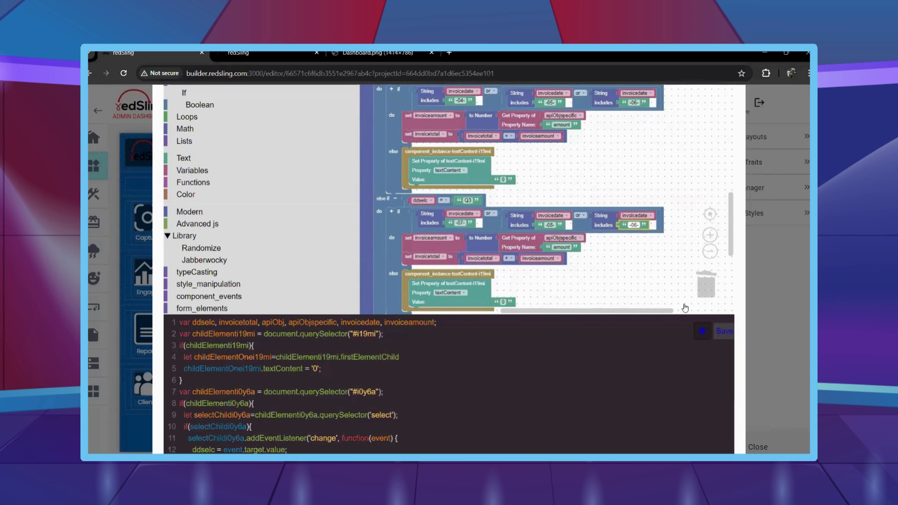
Place the month-check logic in the Q4 branch, with the first month code changed to -10.
drag(640, 197, 659, 85)
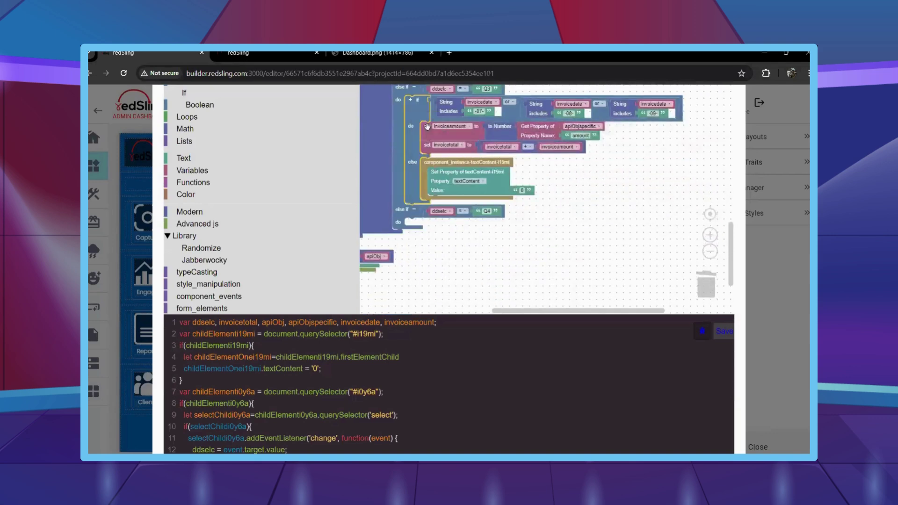
drag(414, 224, 479, 166)
drag(536, 194, 499, 247)
key(BackSpace)
key(BackSpace)
text(10-)
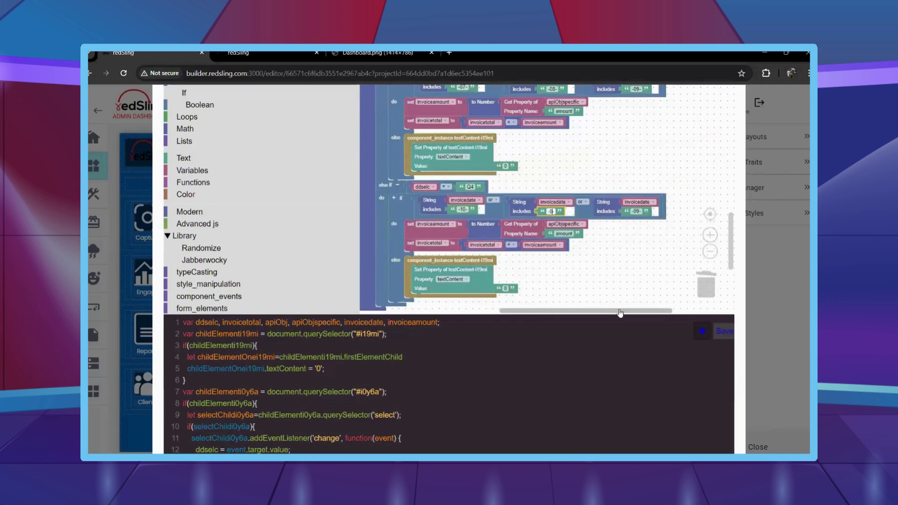
key(Tab)
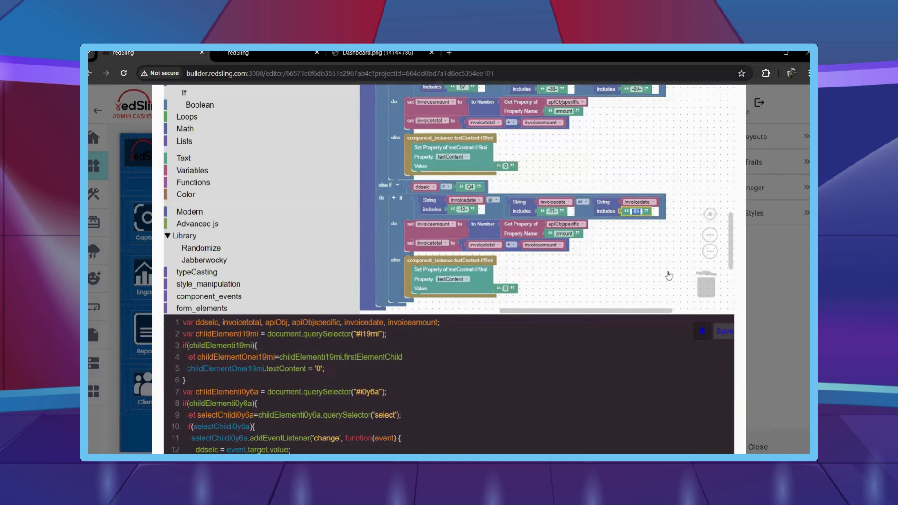
Attach a textContent block after the quarter logic, with a copy of invoicetotal as its Value.
scroll(650, 229, down, 2)
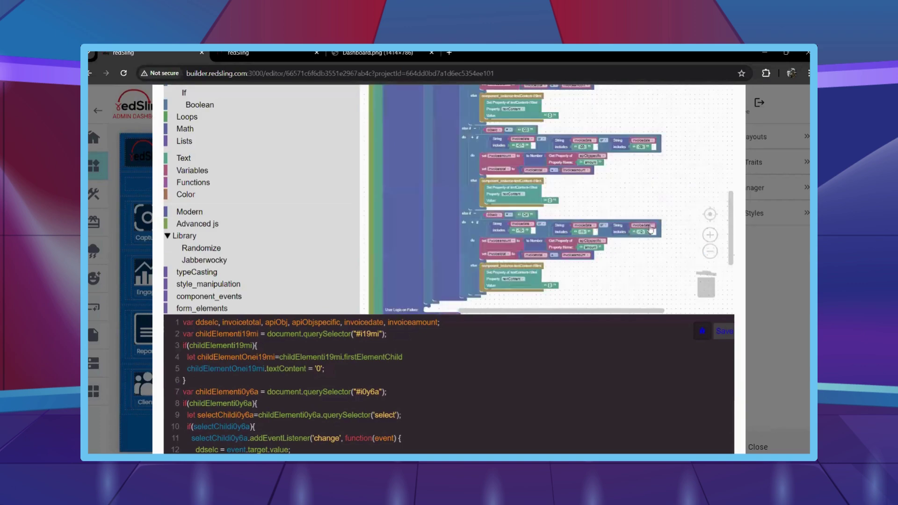
scroll(531, 196, down, 3)
key(ctrl+v)
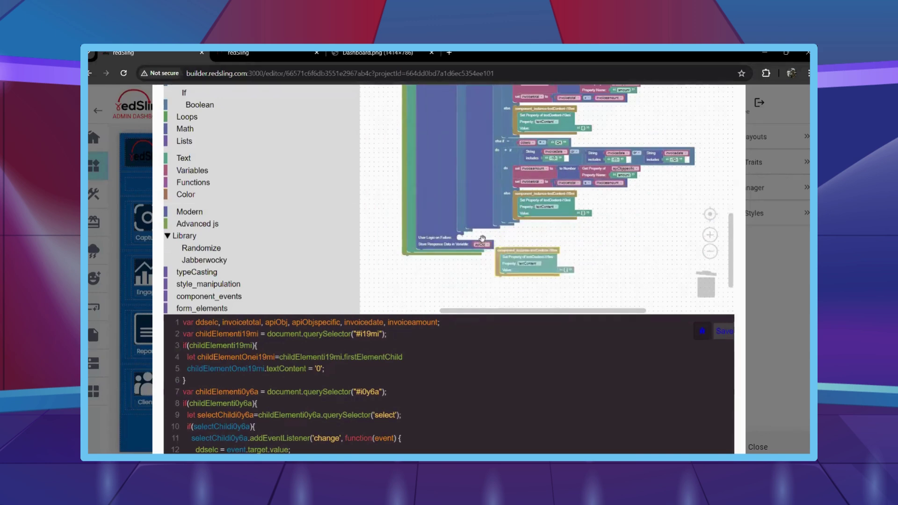
drag(524, 250, 494, 233)
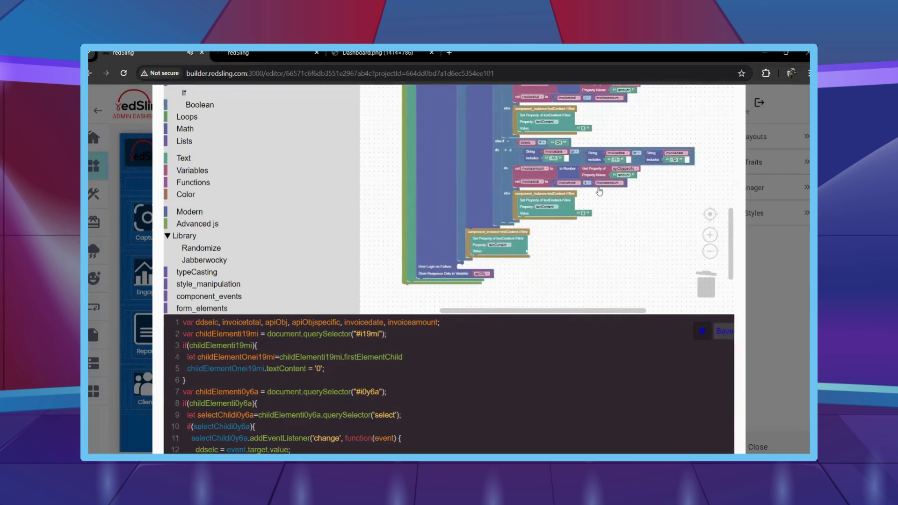
scroll(600, 191, up, 2)
right_click(578, 163)
click(594, 178)
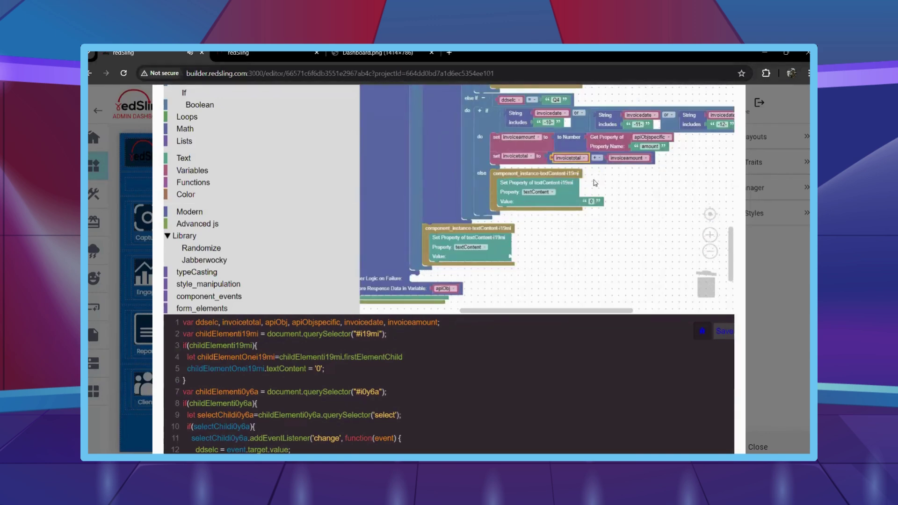
drag(594, 181, 544, 257)
scroll(543, 256, down, 2)
scroll(481, 172, down, 2)
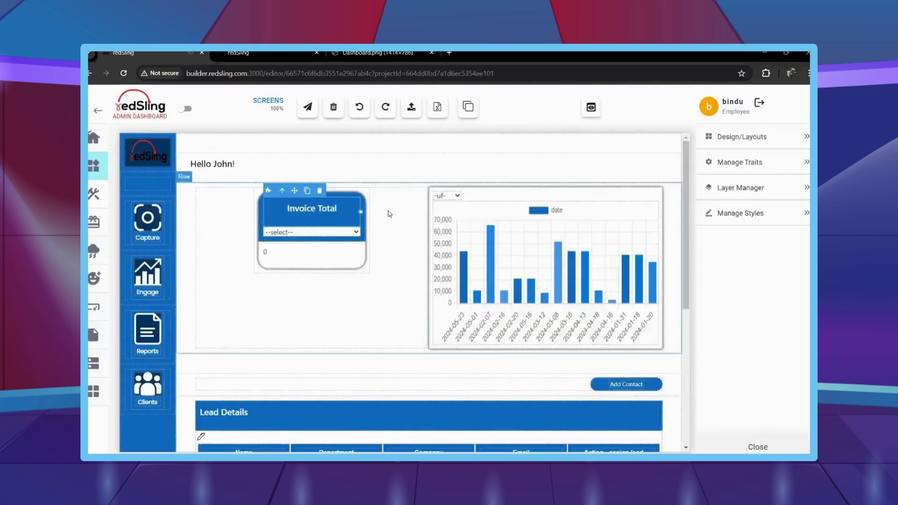
scroll(619, 242, down, 5)
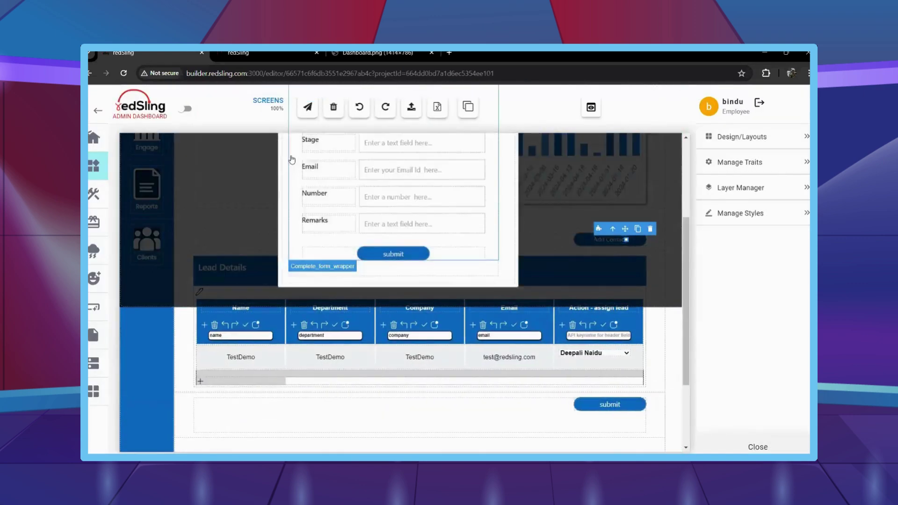
Create a 'name' variable and place a 'set name' block on the workspace.
scroll(291, 158, up, 2)
scroll(291, 158, up, 2)
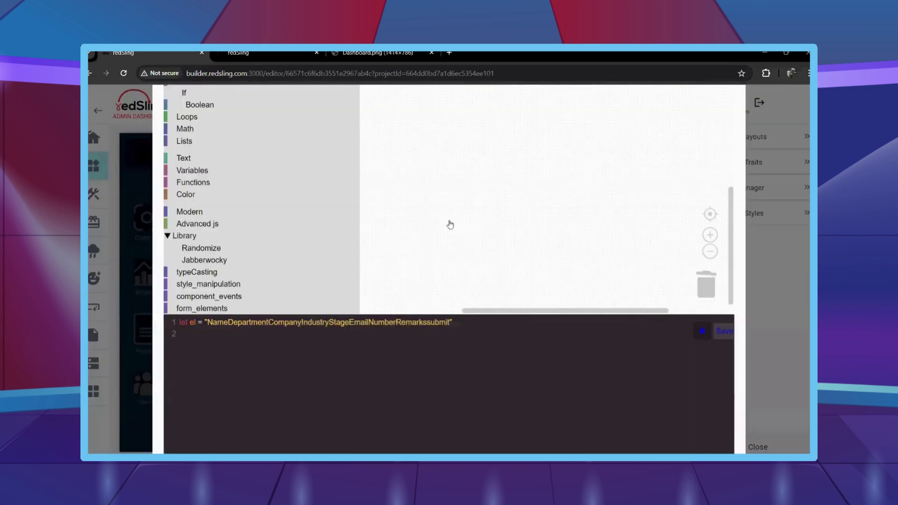
scroll(444, 196, up, 3)
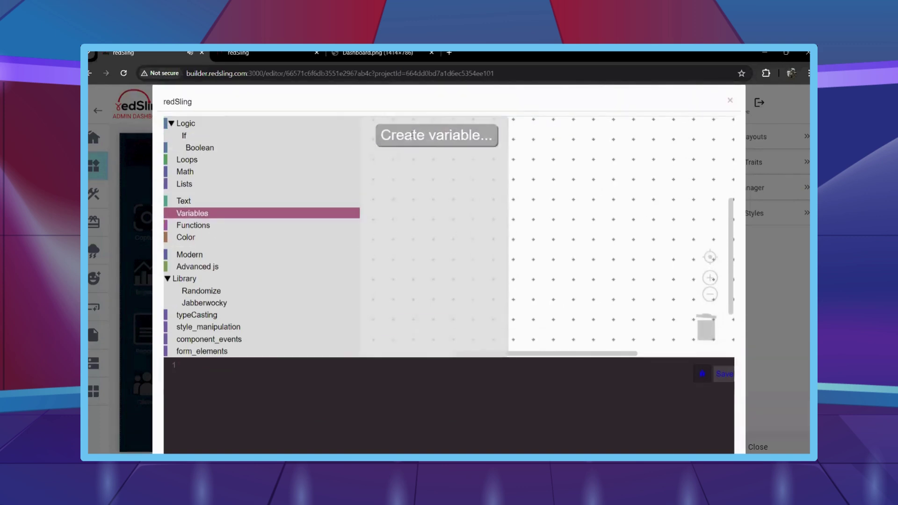
click(413, 135)
text(name)
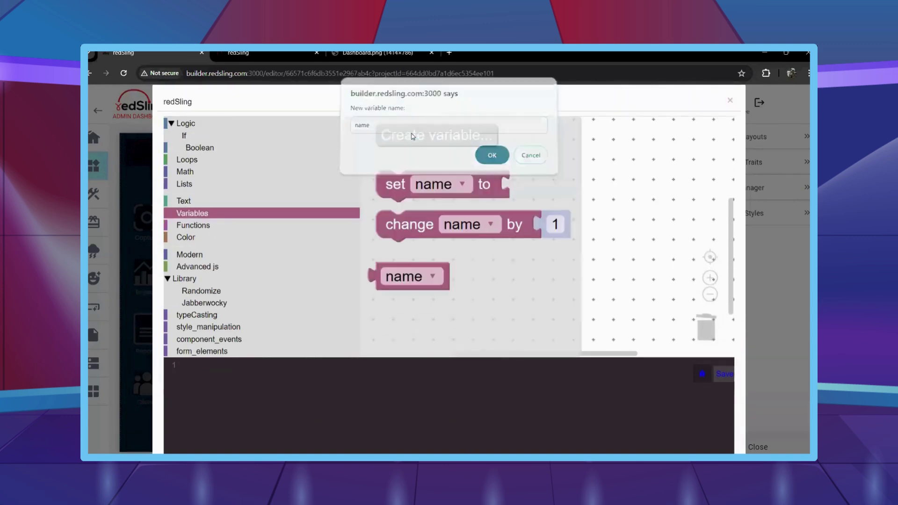
drag(395, 184, 517, 175)
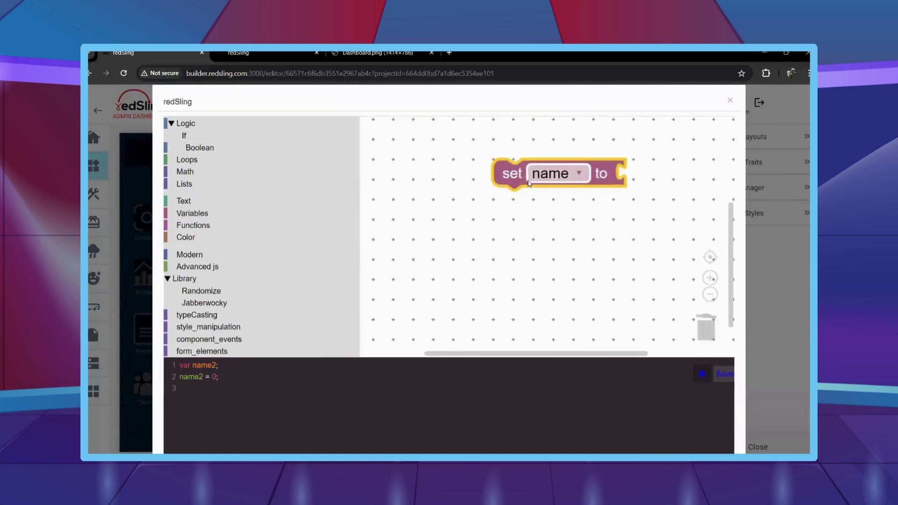
Create the dept, company and industry variables.
click(192, 213)
click(393, 131)
text(dept)
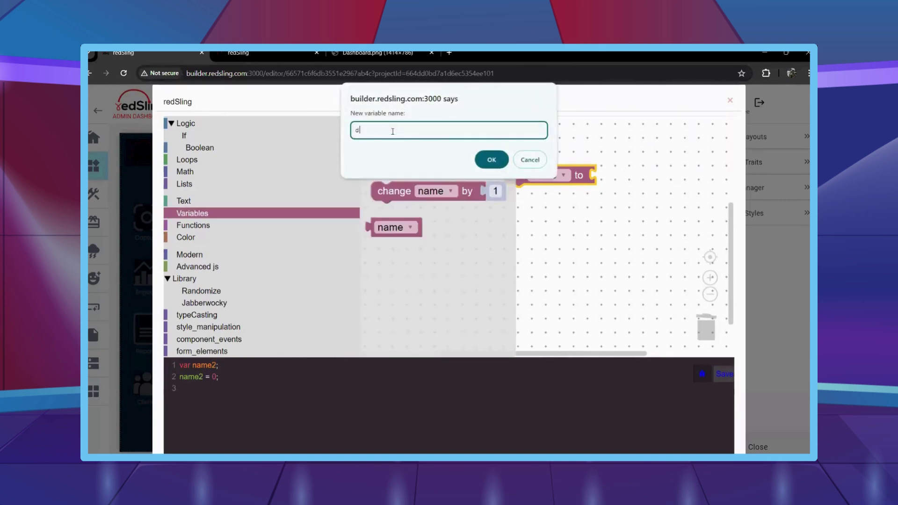
key(Return)
click(392, 132)
text(compna)
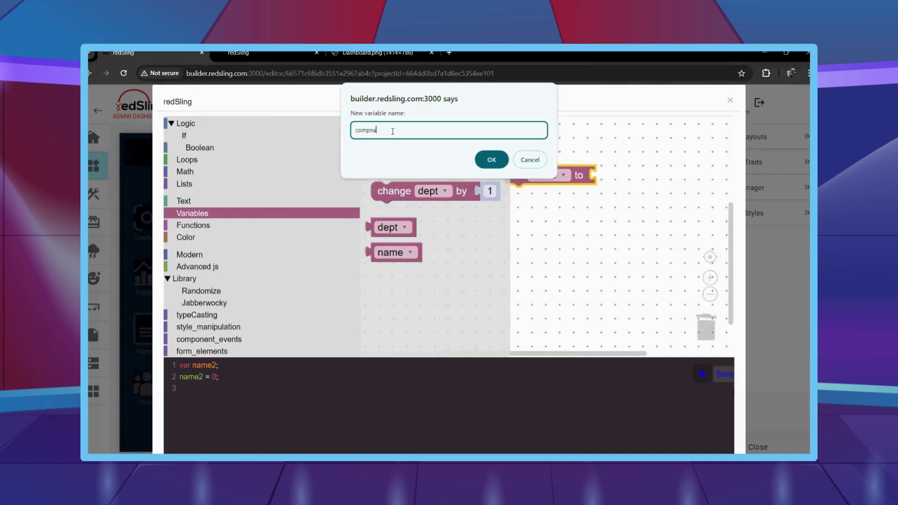
text(pany)
key(Return)
click(392, 132)
text(in)
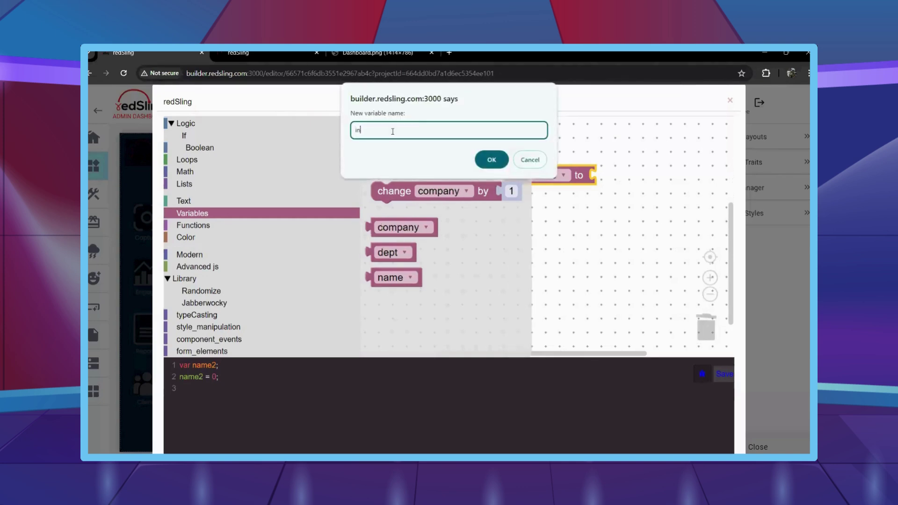
text(dustry)
key(Return)
Create a 'satge' variable, then rename the misspelling to 'stage'.
click(393, 131)
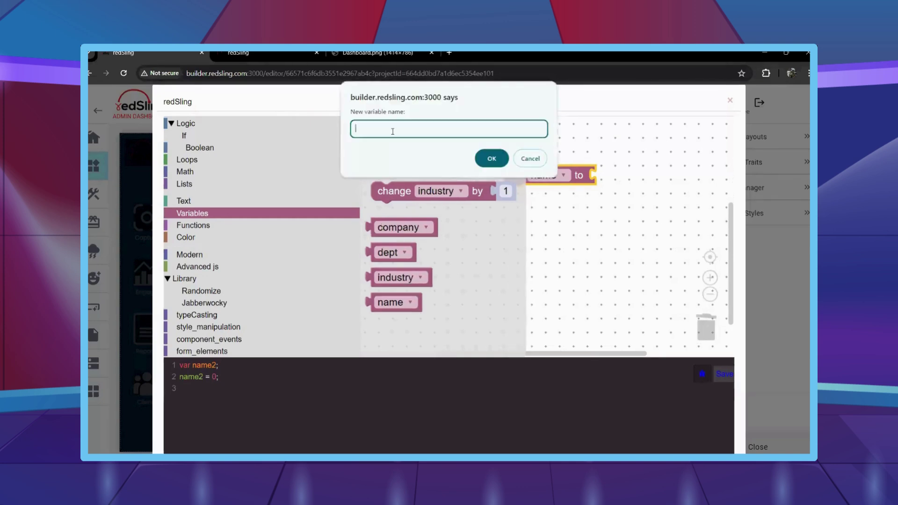
text(satge)
key(Return)
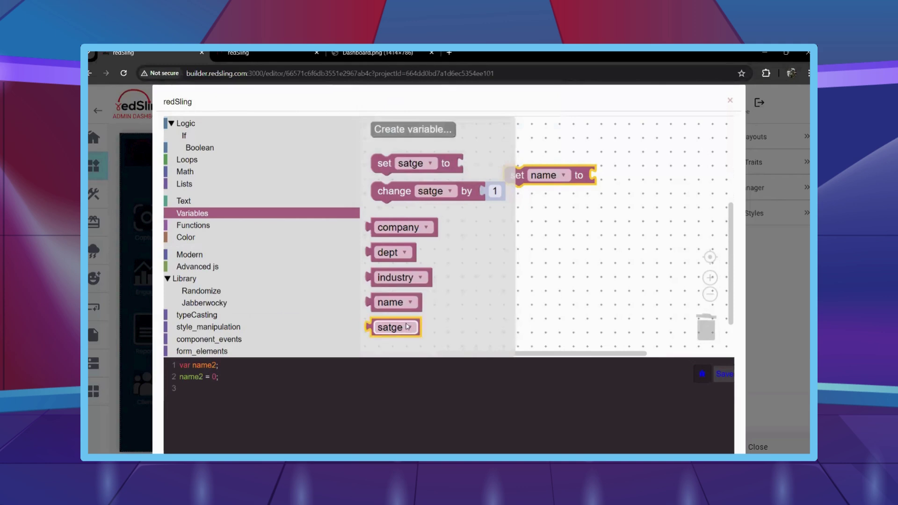
click(410, 328)
click(423, 347)
text(stage)
key(Return)
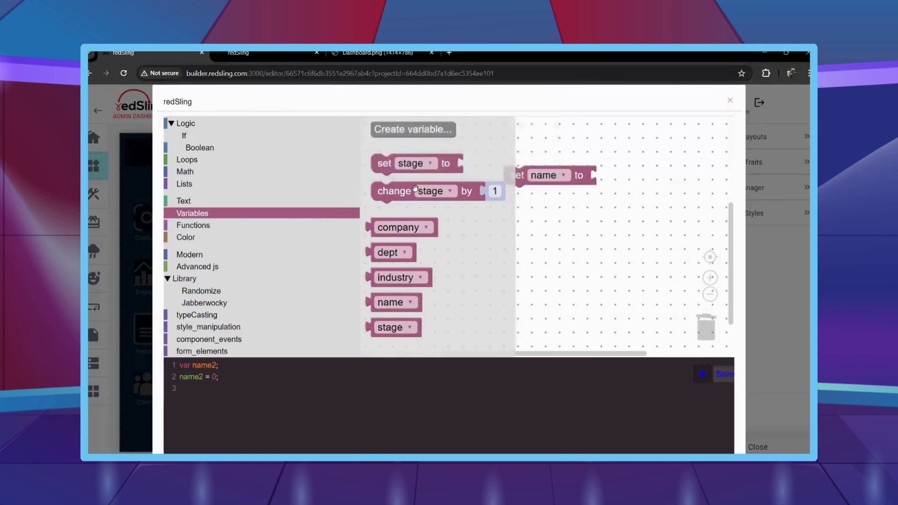
Create the email, contact and remarks variables.
click(401, 134)
text(email)
key(Return)
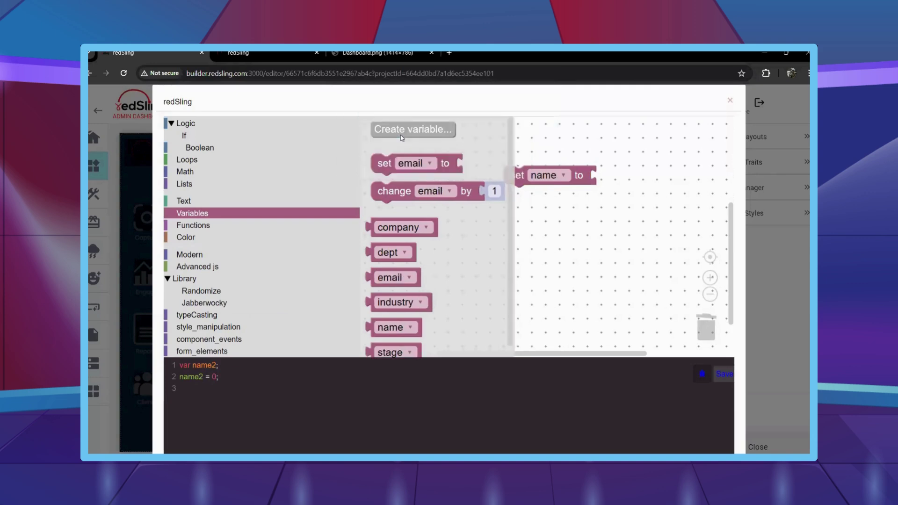
click(401, 133)
text(contact)
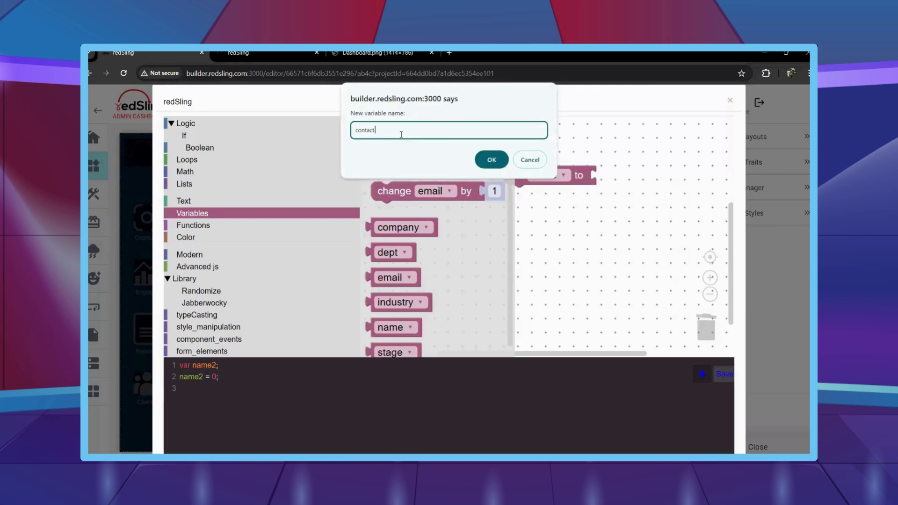
key(Return)
click(401, 134)
text(r)
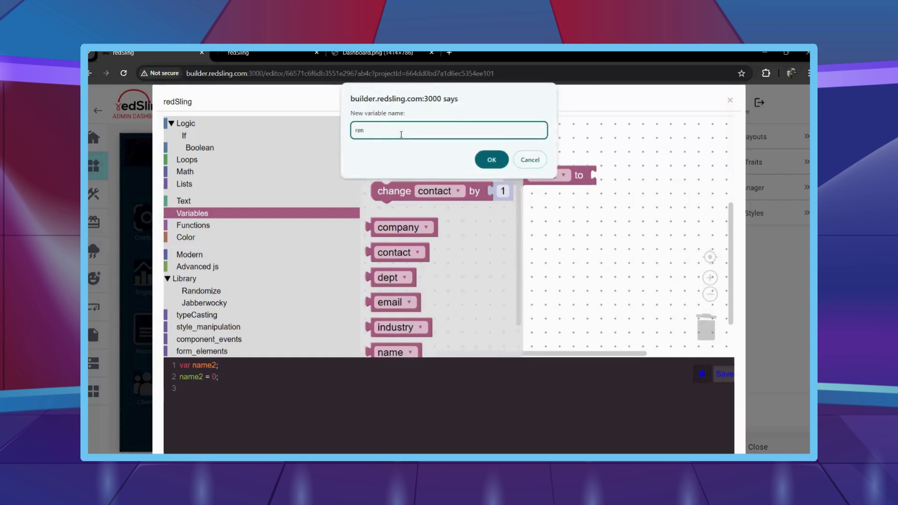
text(emarks)
key(Return)
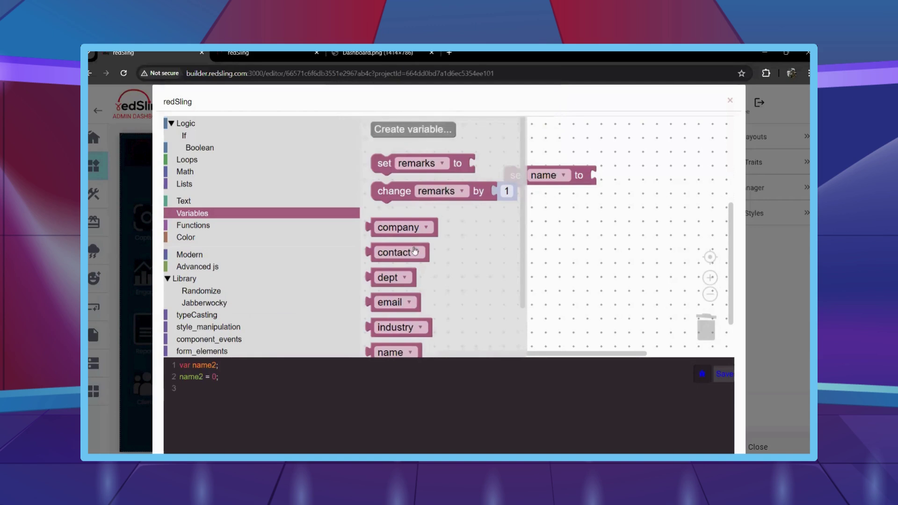
scroll(337, 262, down, 3)
scroll(296, 266, down, 3)
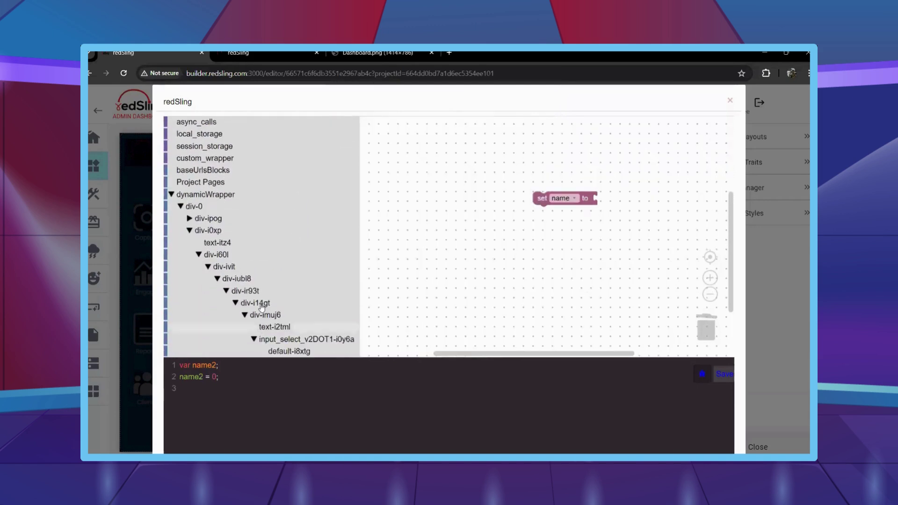
Expand the element tree through the modal down to complete_form_wrapper-ikapnw.
scroll(262, 307, down, 3)
click(273, 313)
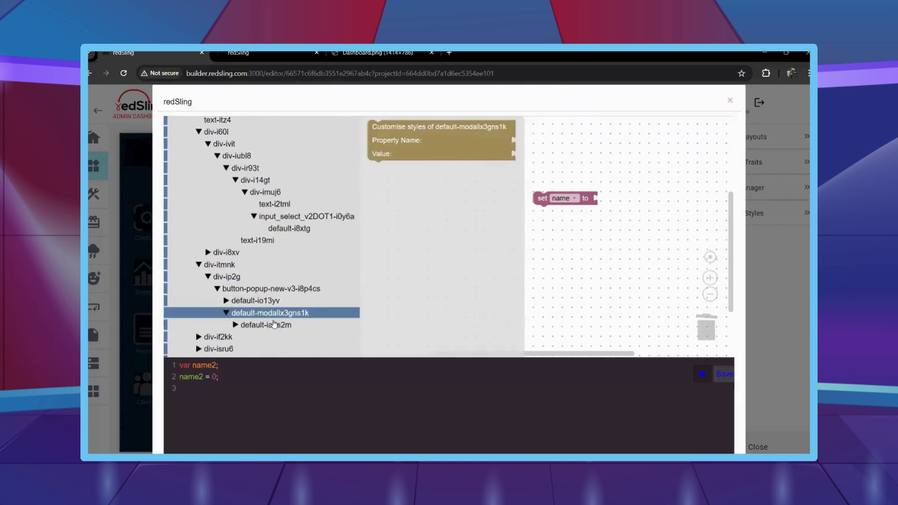
click(274, 324)
click(291, 310)
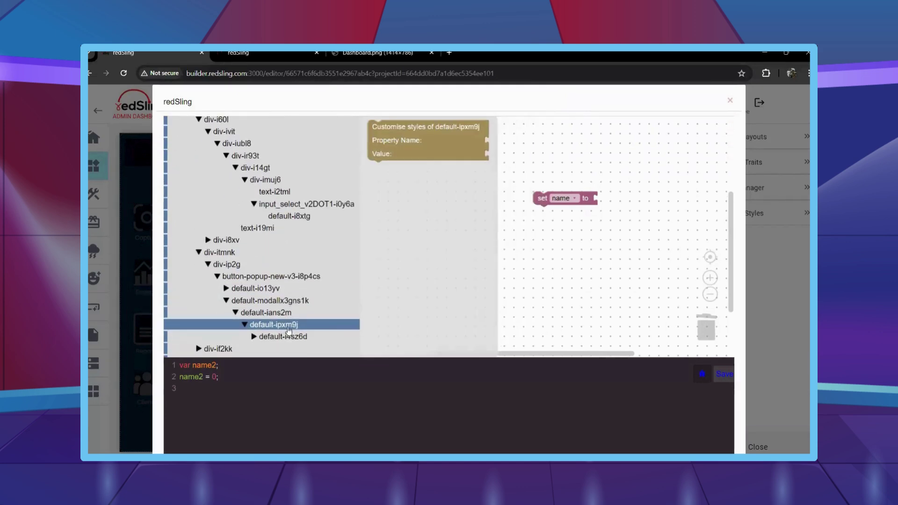
click(303, 334)
scroll(303, 327, down, 1)
click(303, 288)
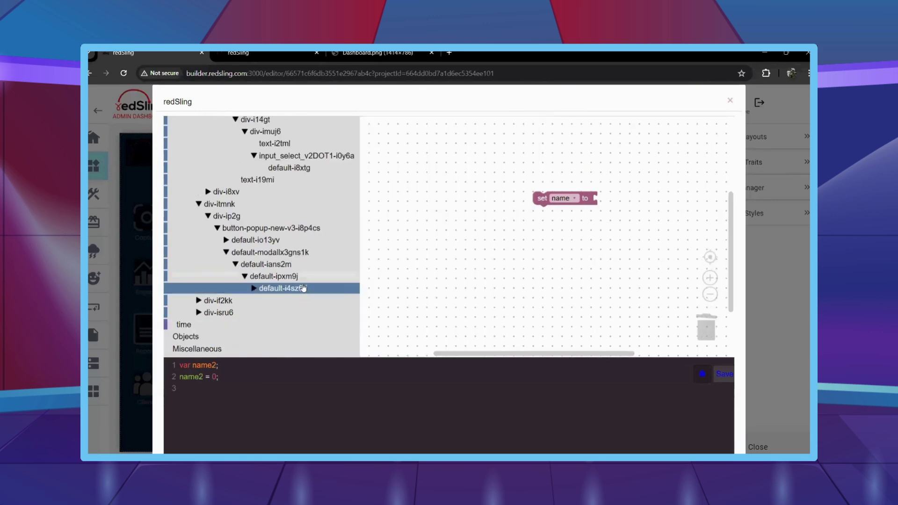
click(303, 287)
click(341, 291)
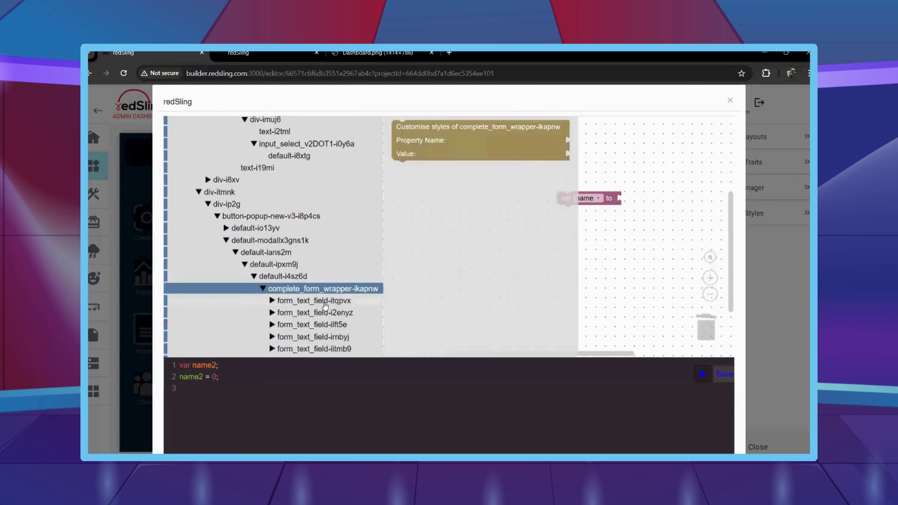
Give INPUT-i3yjer a Change event handler that sets name to the field's value.
click(325, 302)
drag(407, 153, 441, 199)
click(341, 301)
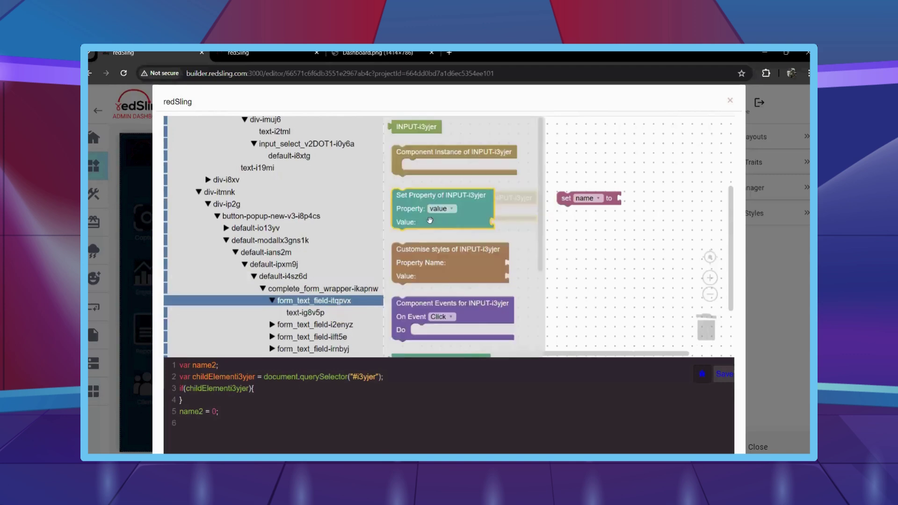
drag(407, 303, 440, 213)
click(477, 225)
click(470, 250)
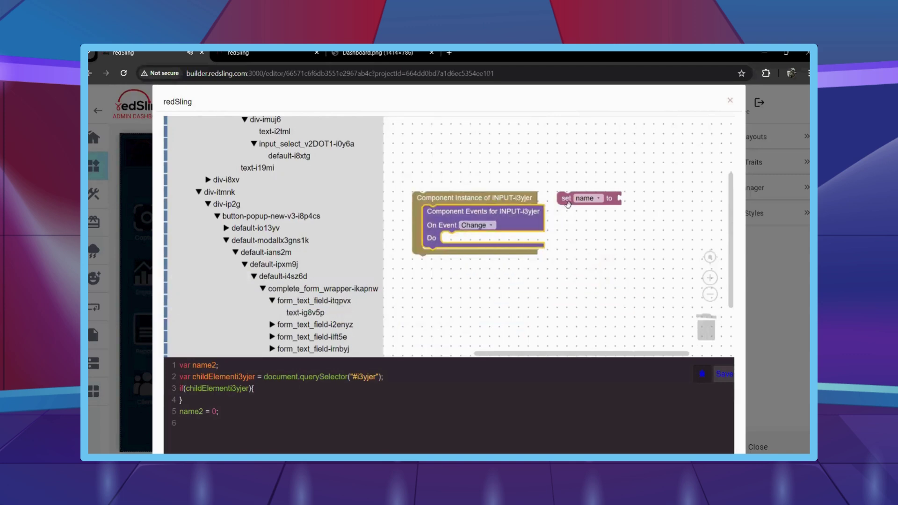
drag(568, 204, 455, 240)
scroll(375, 262, down, 1)
click(346, 273)
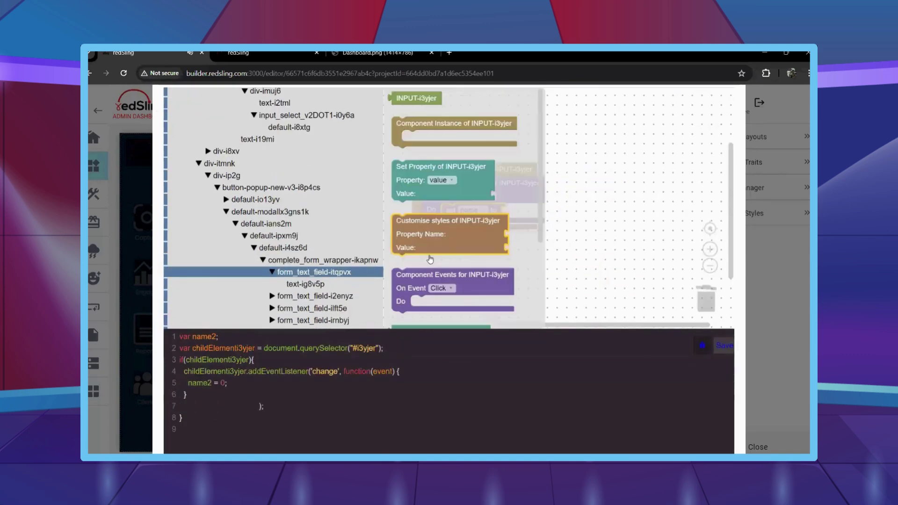
scroll(431, 259, down, 4)
drag(421, 196, 505, 216)
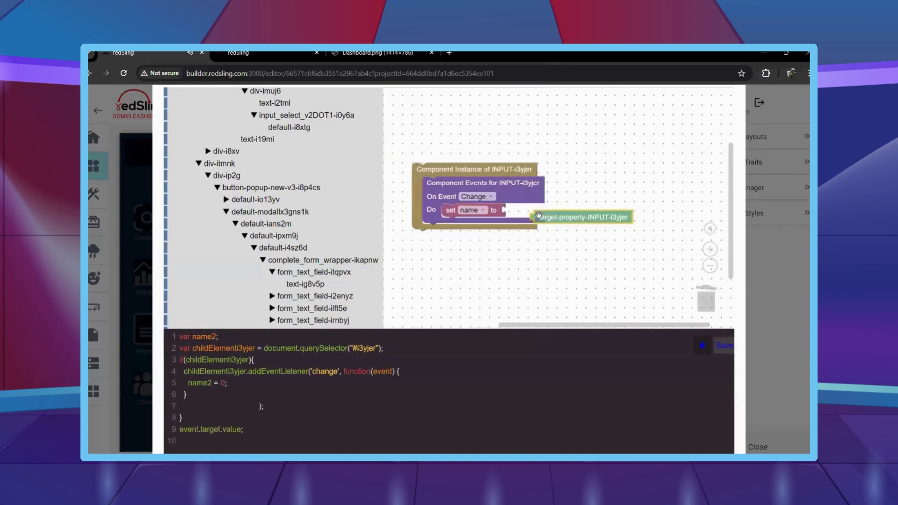
scroll(347, 278, down, 1)
Give INPUT-igc2si a Change handler with a duplicated set block storing its value in dept.
click(314, 247)
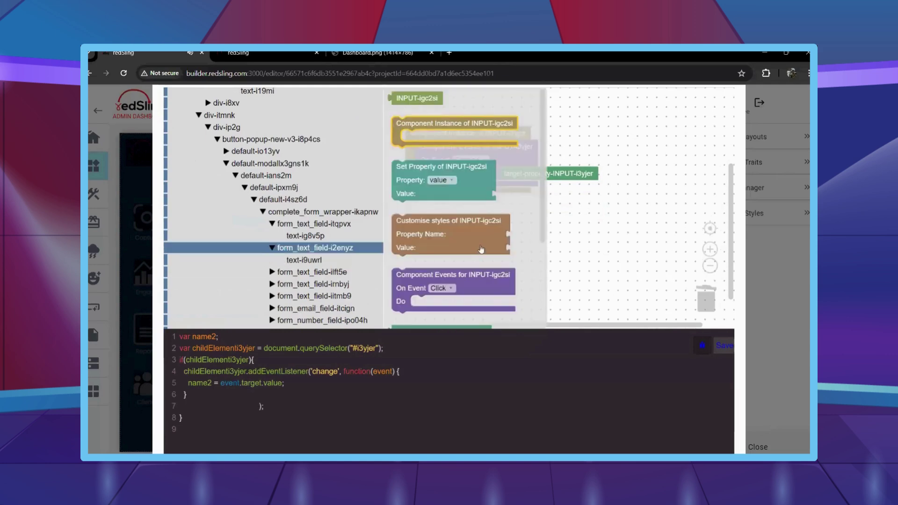
drag(412, 125, 422, 206)
click(314, 233)
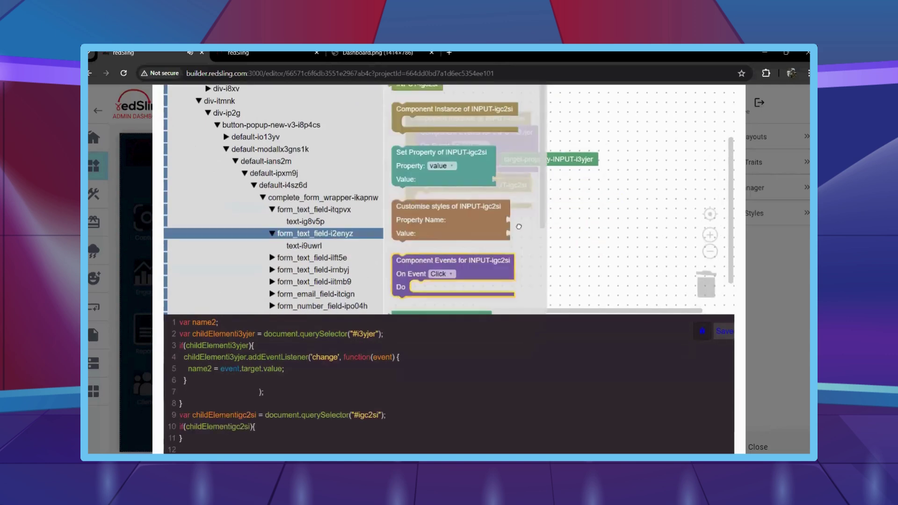
drag(419, 262, 468, 226)
right_click(467, 173)
click(442, 165)
click(463, 225)
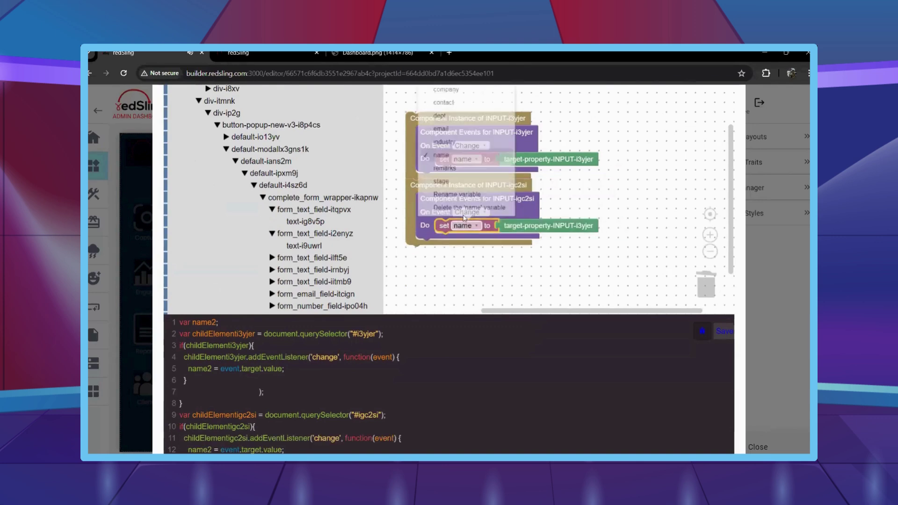
click(458, 116)
drag(538, 224, 336, 234)
click(336, 233)
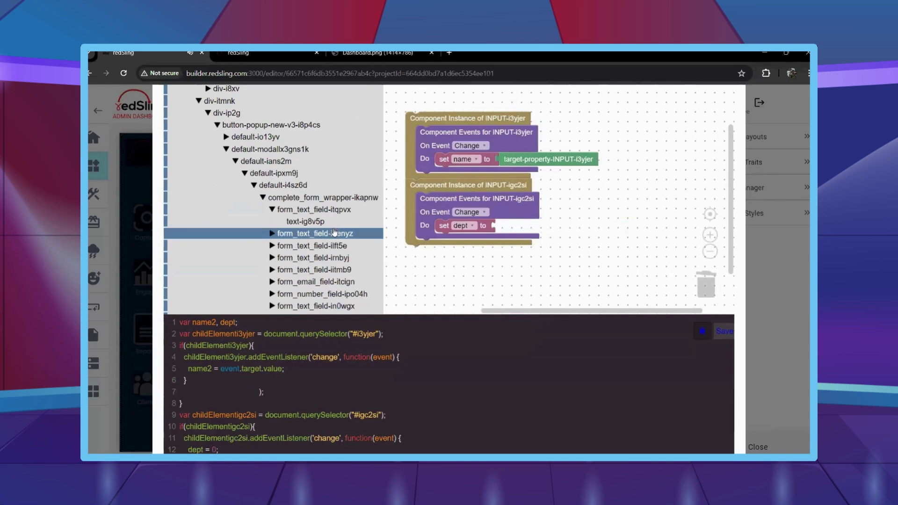
scroll(442, 203, down, 3)
drag(443, 203, 524, 223)
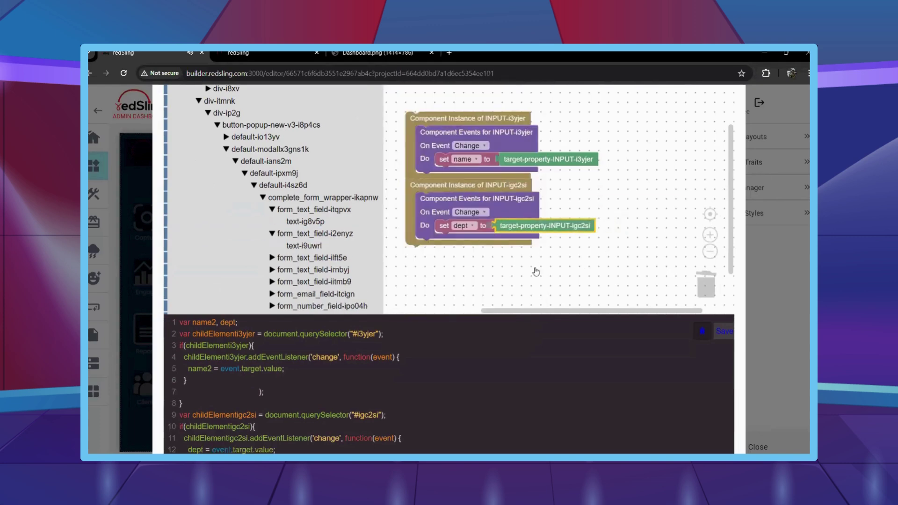
Add a component instance for INPUT-i4cxul stacked under the other field handlers.
click(312, 258)
drag(405, 126, 428, 247)
drag(445, 209, 418, 258)
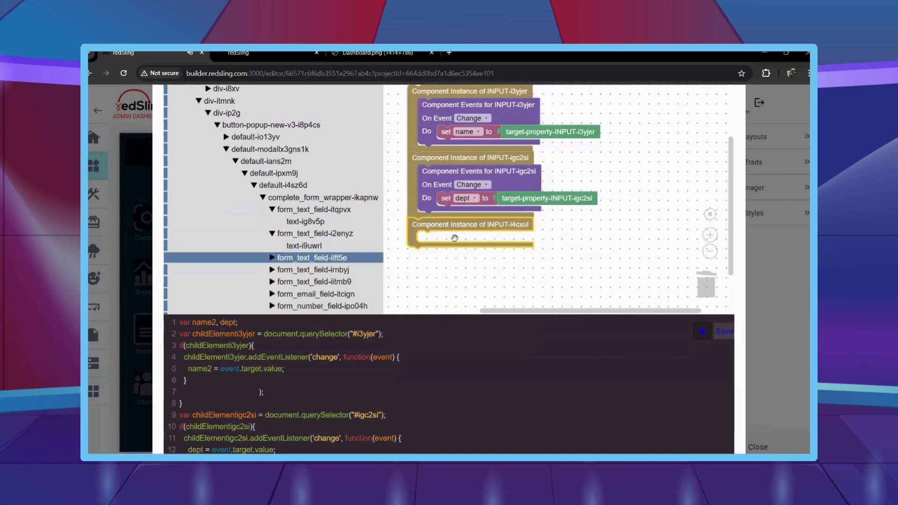
drag(473, 285, 423, 236)
scroll(468, 211, down, 2)
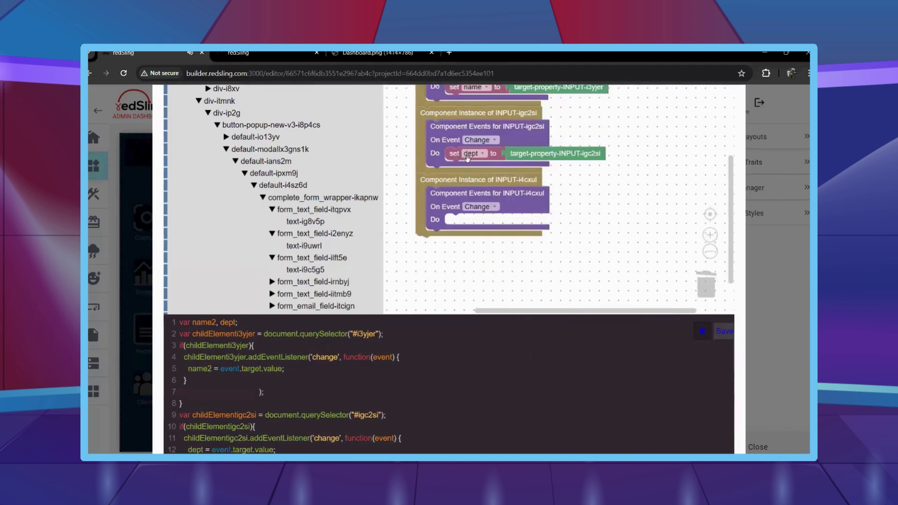
right_click(466, 154)
click(483, 160)
drag(461, 181, 453, 220)
click(473, 220)
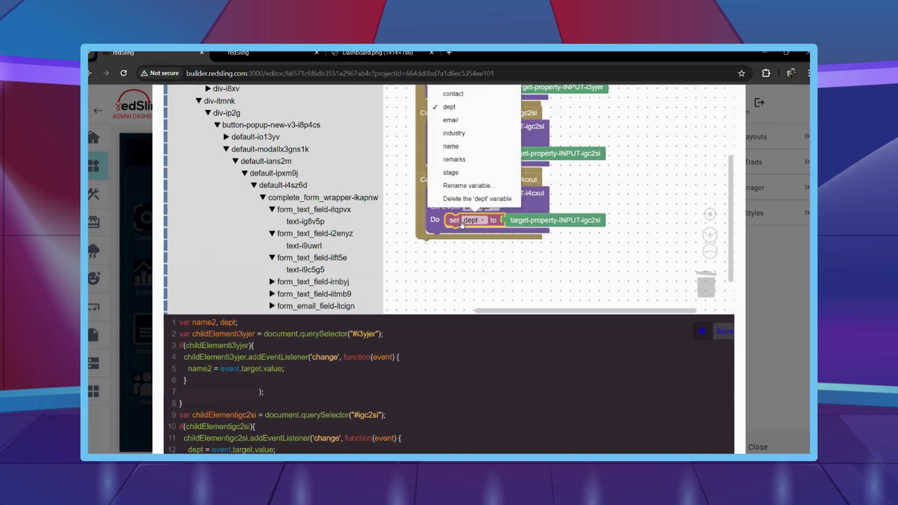
drag(462, 220, 191, 150)
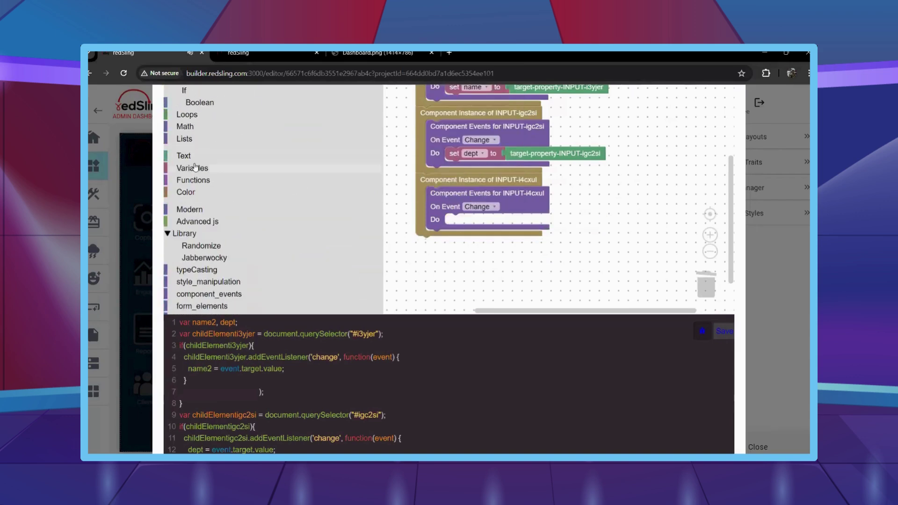
Put a set block switched to company in the INPUT-i4cxul handler.
click(196, 168)
drag(452, 107, 531, 237)
click(492, 224)
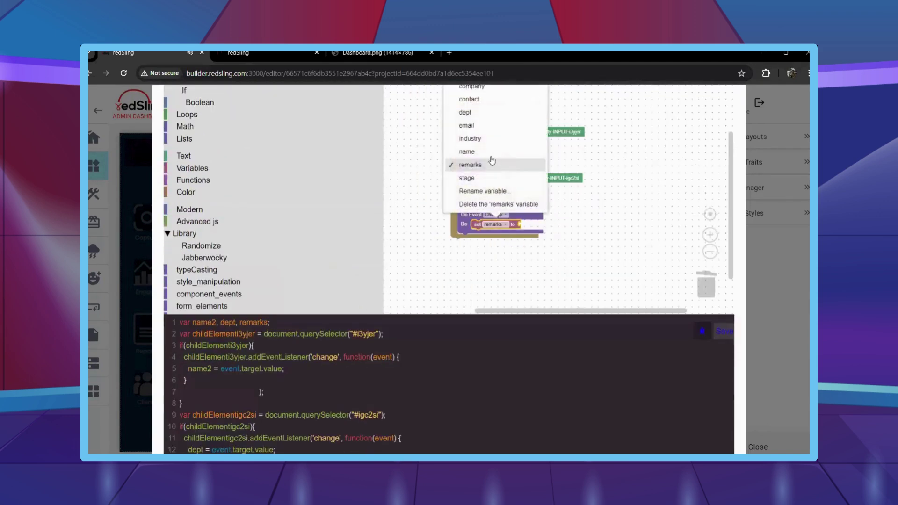
click(469, 94)
right_click(552, 178)
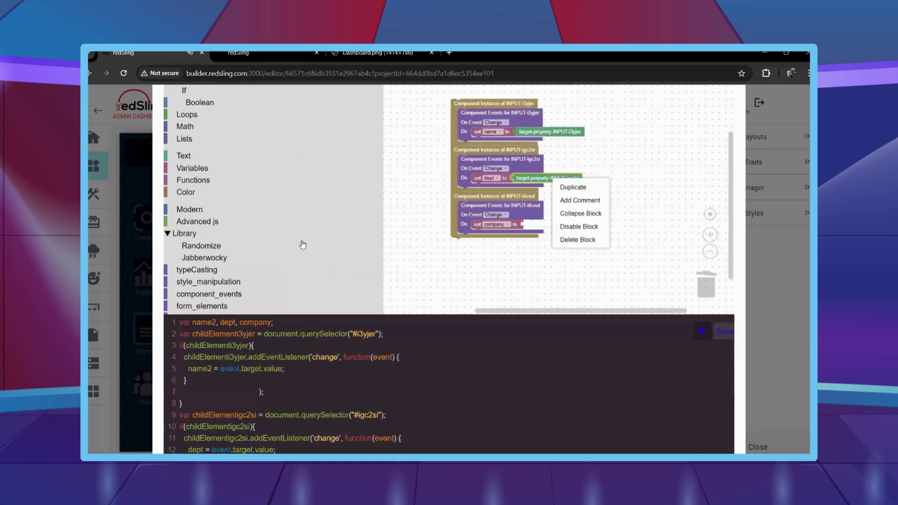
scroll(285, 248, down, 4)
scroll(282, 252, down, 10)
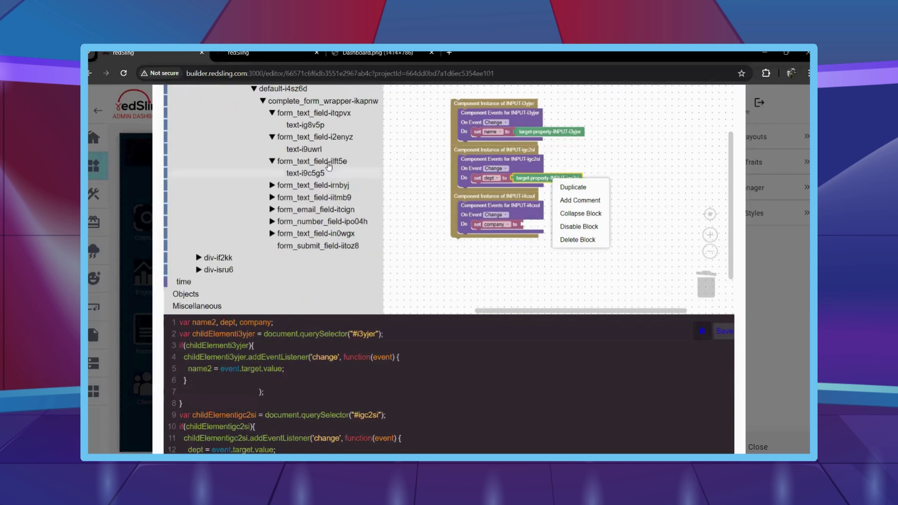
click(329, 166)
click(595, 222)
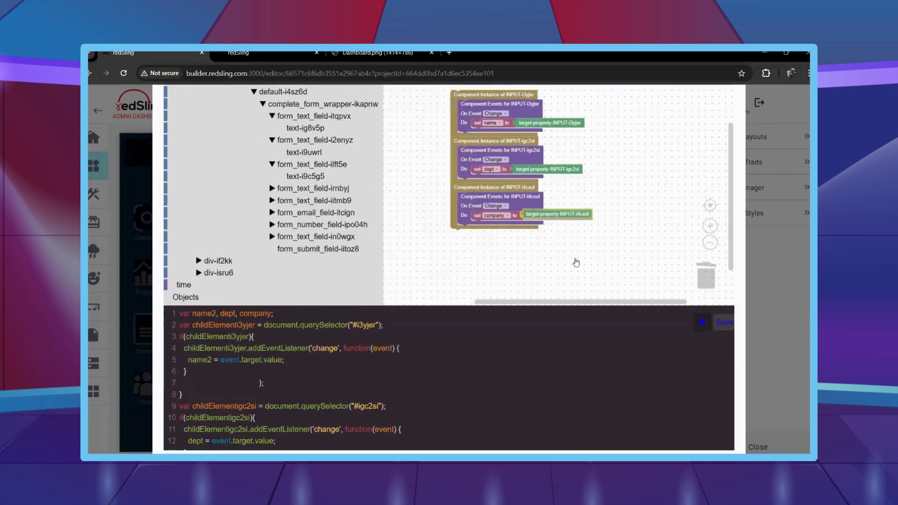
scroll(572, 261, down, 1)
Give INPUT-i0akyr a Change handler that stores the industry field's value in industry.
click(323, 196)
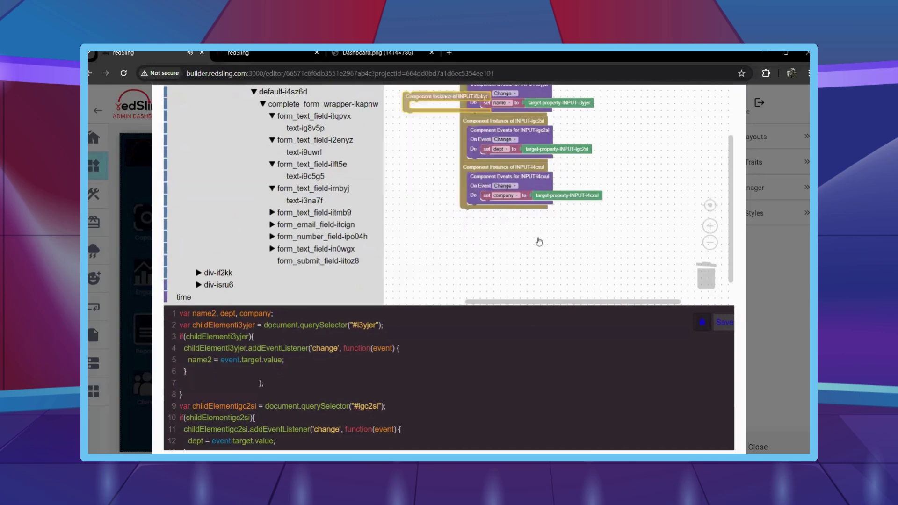
click(317, 192)
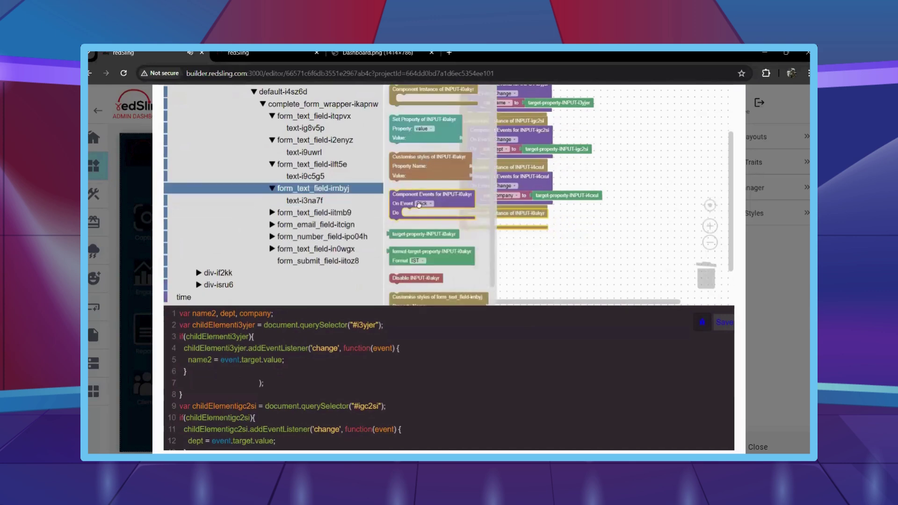
drag(419, 205, 499, 233)
click(501, 232)
click(502, 255)
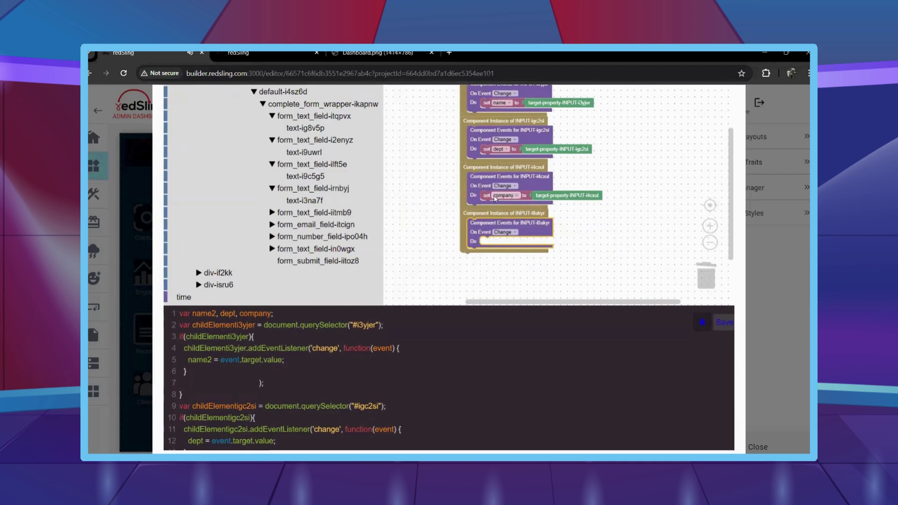
drag(495, 198, 509, 215)
drag(501, 246, 500, 243)
click(504, 242)
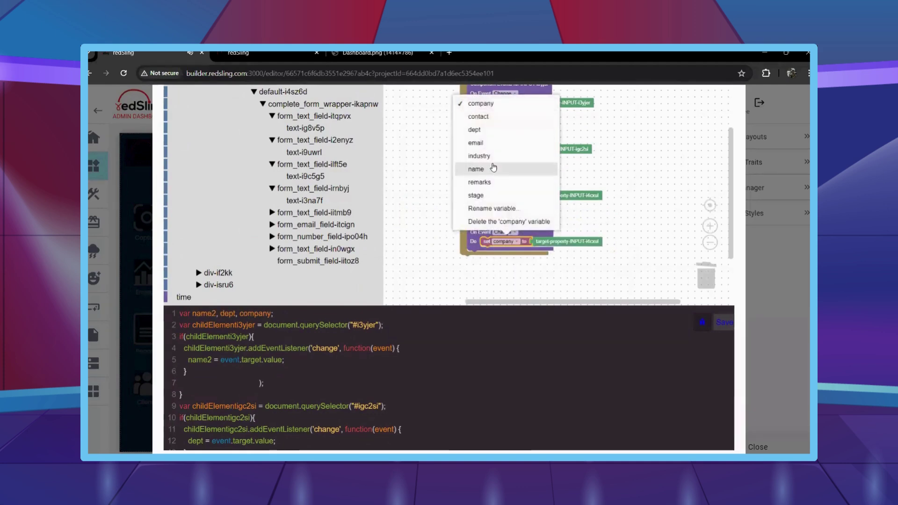
click(492, 161)
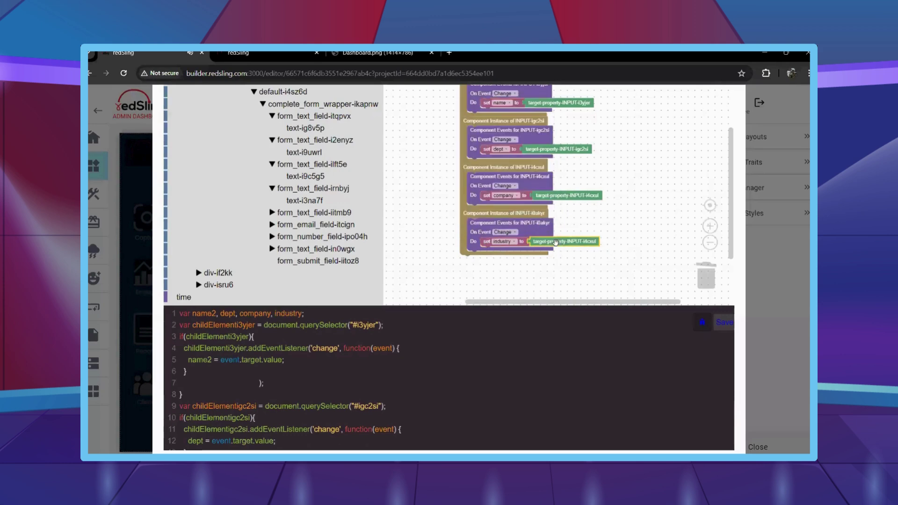
drag(555, 242, 439, 247)
click(343, 190)
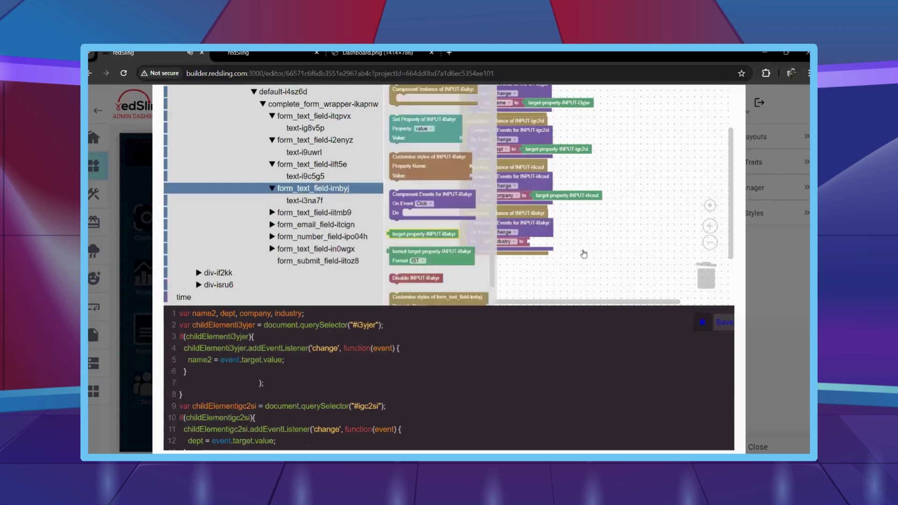
drag(584, 254, 583, 250)
Add an INPUT-ikaswh instance with a Change handler storing its value in stage.
click(333, 212)
drag(433, 95, 481, 286)
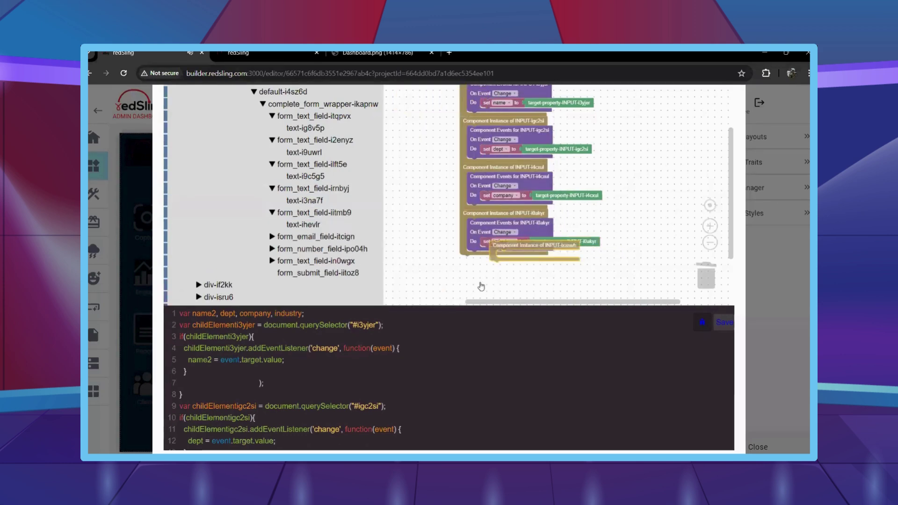
click(319, 215)
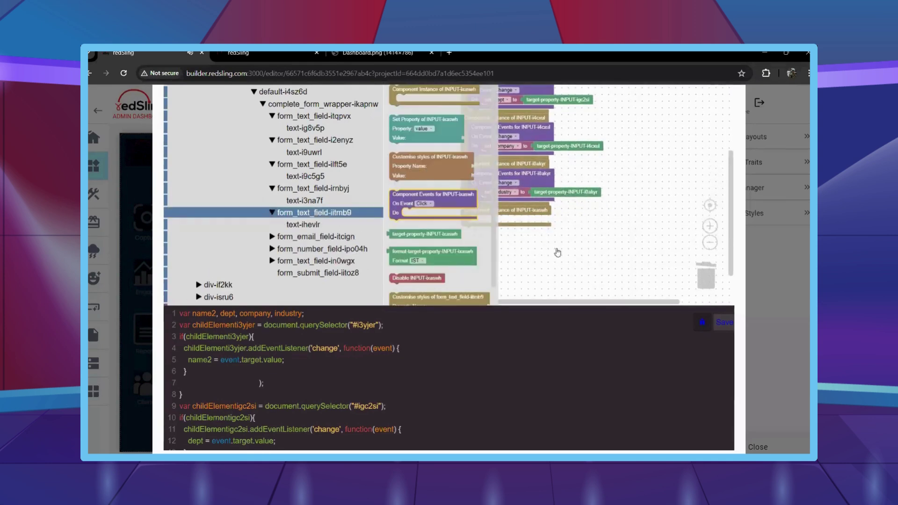
drag(423, 206, 503, 235)
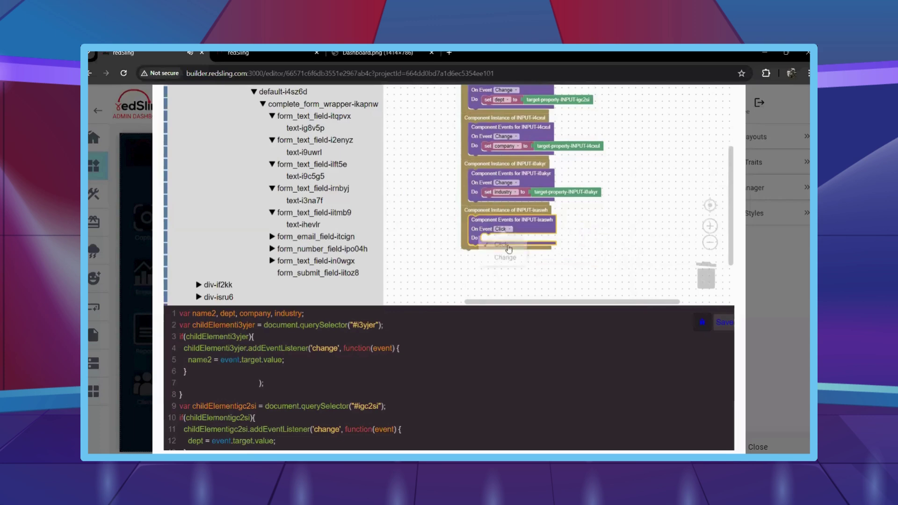
click(505, 258)
right_click(492, 195)
click(511, 197)
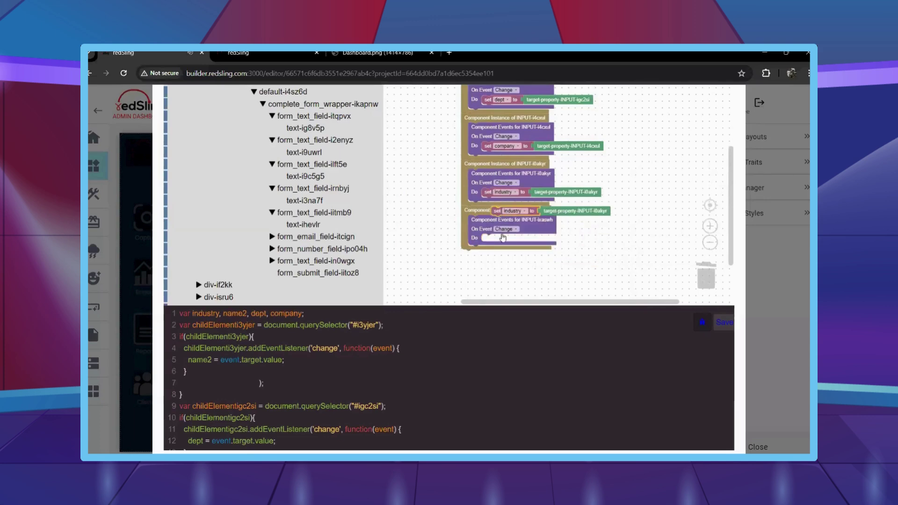
drag(496, 210, 491, 239)
click(504, 239)
click(477, 193)
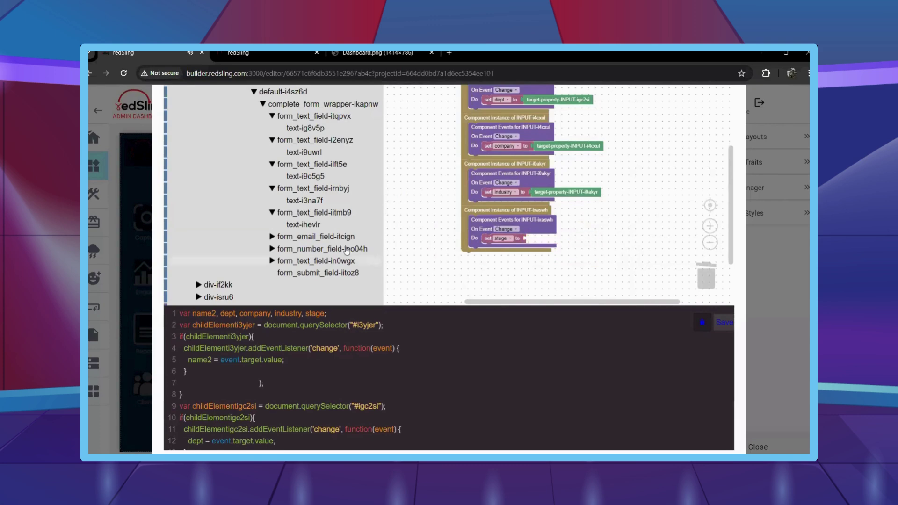
click(326, 216)
drag(412, 206, 528, 238)
Add an INPUT-ijtybj email instance whose Change handler stores the field's value in email.
click(328, 238)
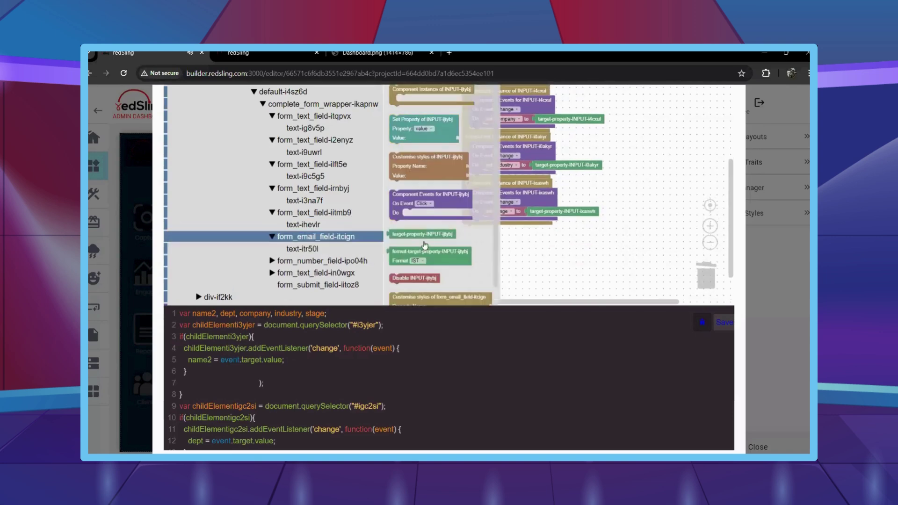
drag(421, 90, 495, 230)
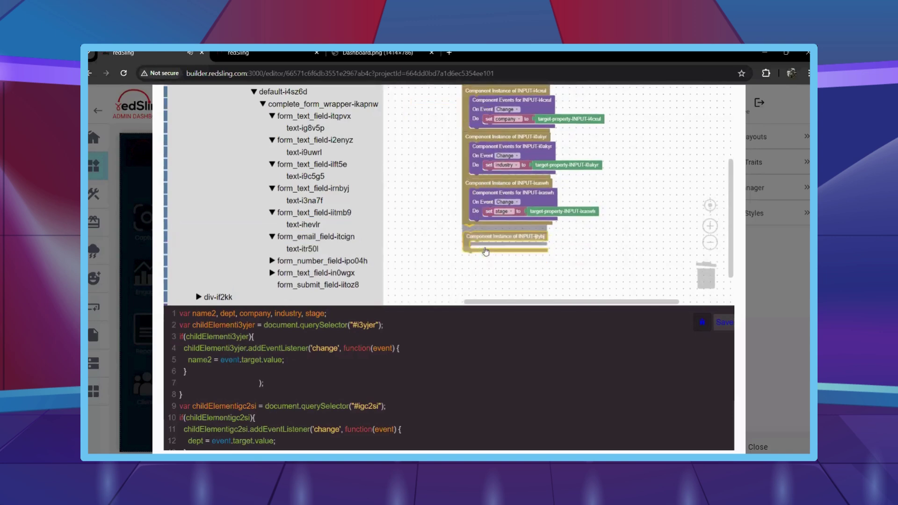
click(328, 237)
drag(393, 206, 497, 244)
click(503, 249)
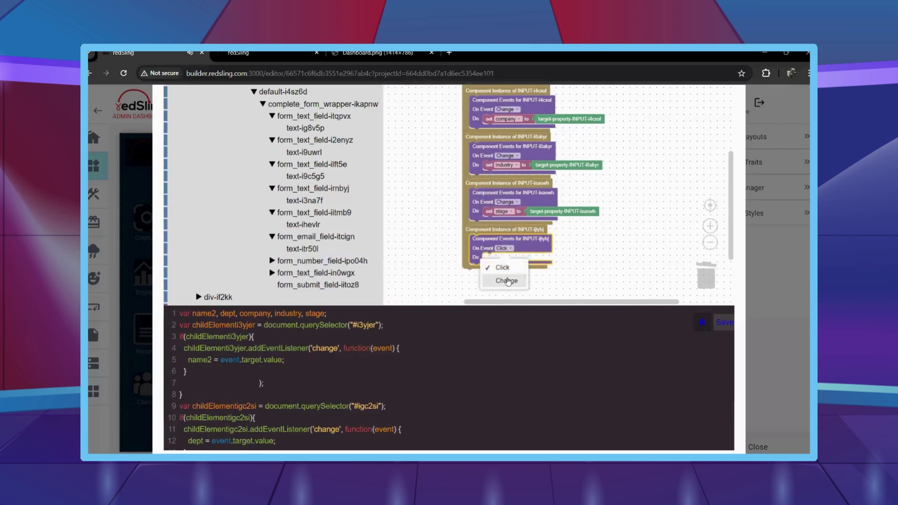
click(503, 281)
right_click(492, 210)
click(512, 220)
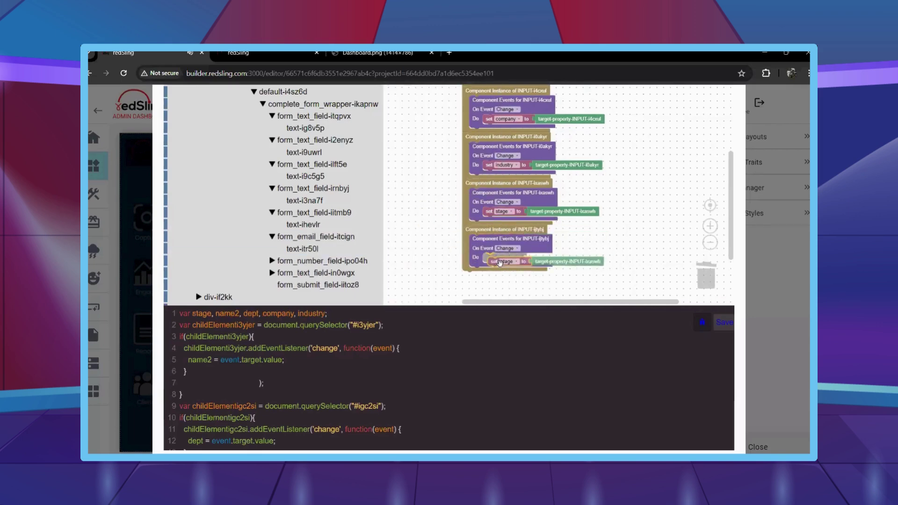
drag(497, 230, 493, 258)
click(495, 159)
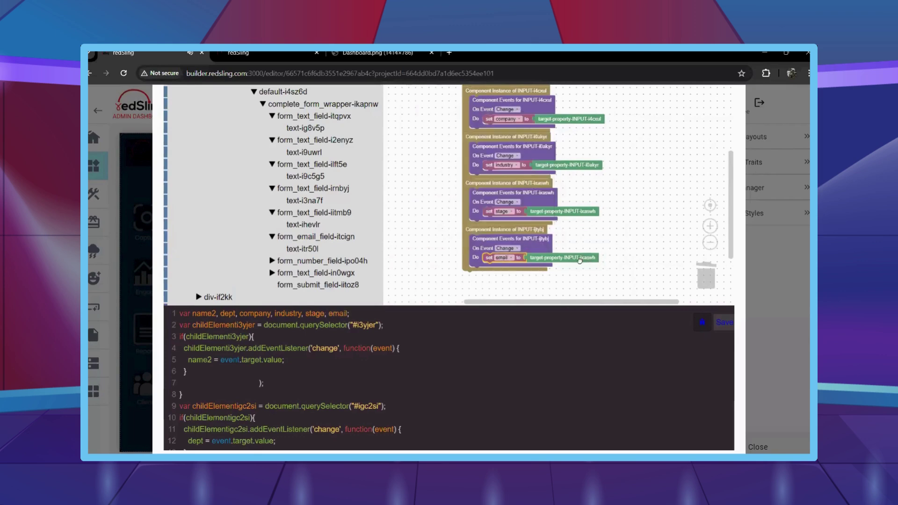
drag(579, 260, 312, 262)
click(313, 237)
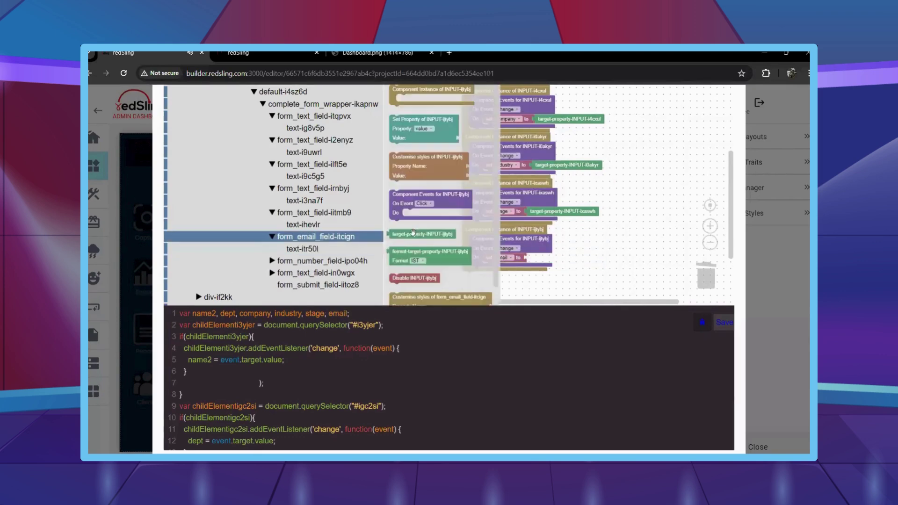
drag(411, 92, 546, 254)
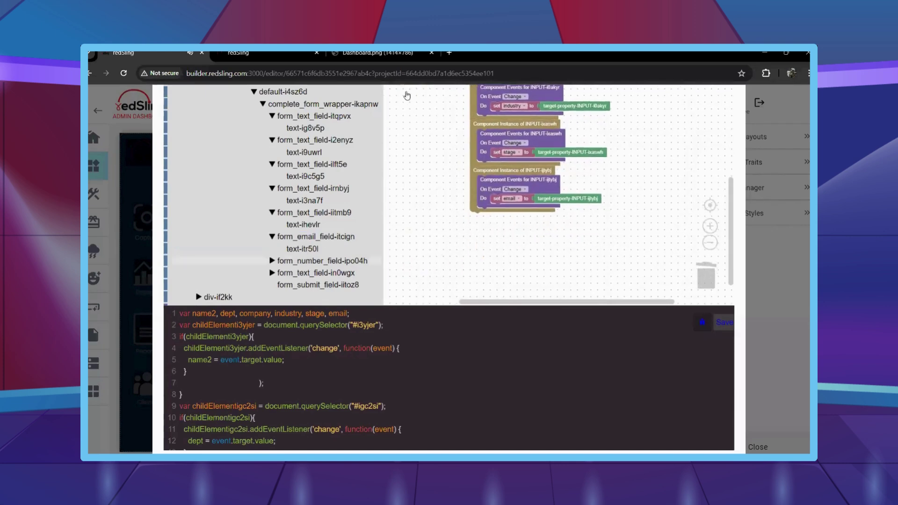
Make the number field's Change handler store its value in contact.
click(309, 260)
click(309, 260)
click(309, 261)
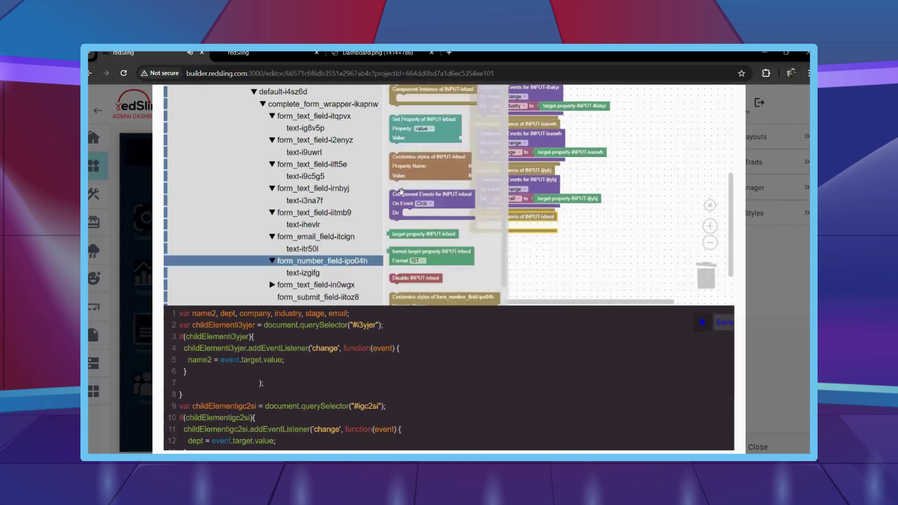
drag(398, 195, 505, 248)
click(513, 240)
click(515, 265)
click(497, 200)
key(ctrl+c)
key(ctrl+v)
click(513, 244)
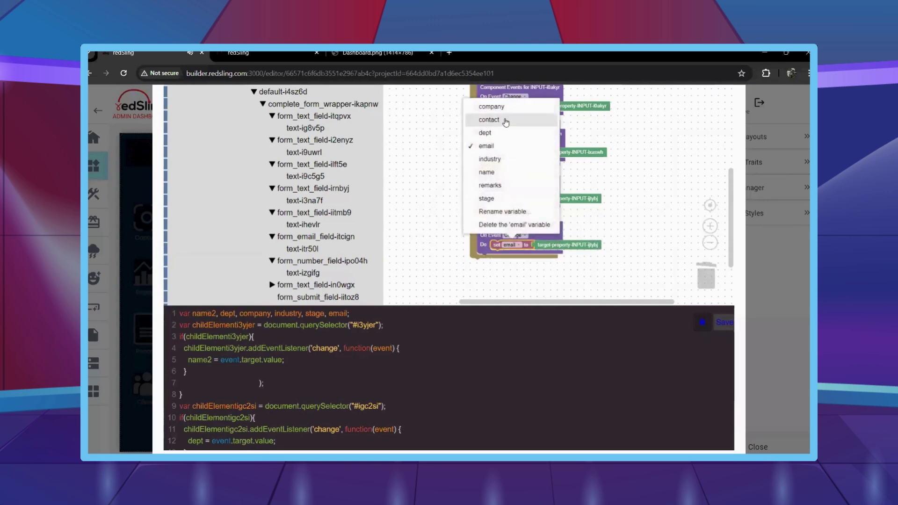
click(507, 120)
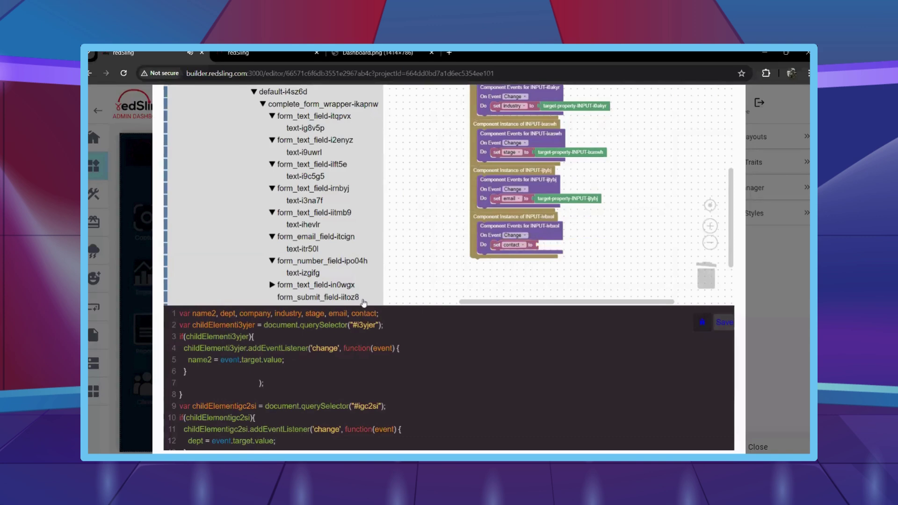
click(335, 291)
drag(411, 91, 477, 264)
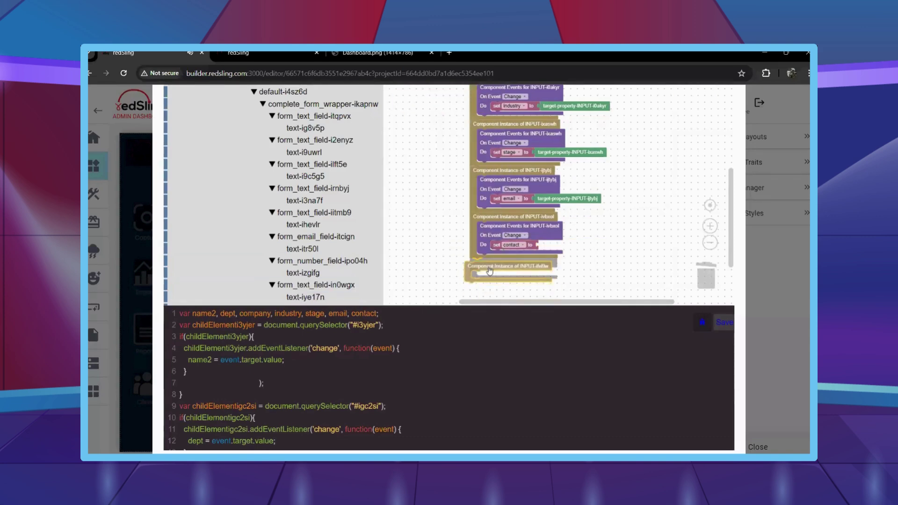
click(333, 260)
drag(468, 117, 605, 248)
Give INPUT-ilvl9w a Change handler that stores the last text field's value in remarks.
scroll(606, 266, down, 1)
click(316, 285)
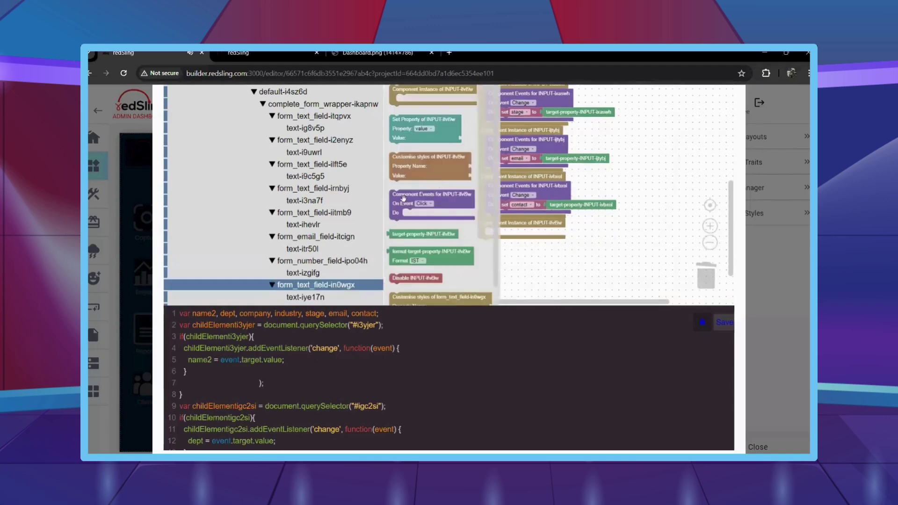
drag(402, 198, 519, 237)
click(517, 240)
click(519, 274)
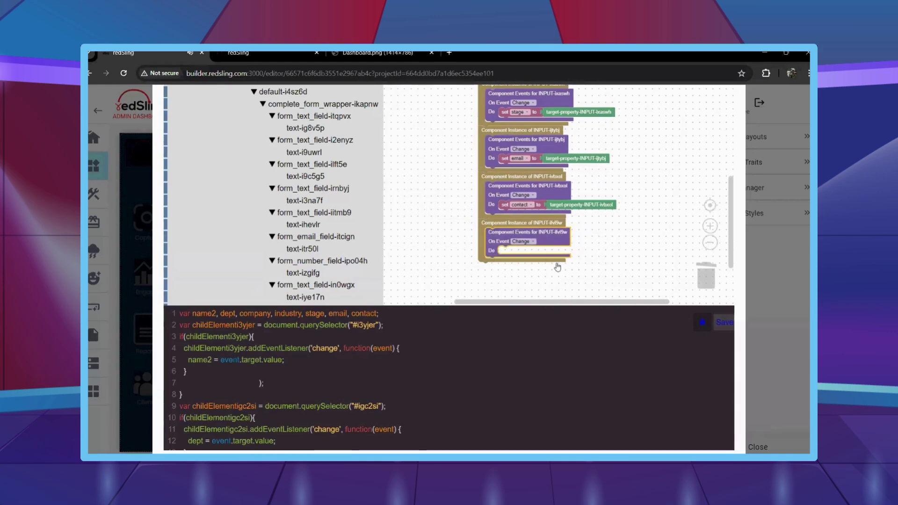
right_click(494, 187)
right_click(489, 183)
click(480, 193)
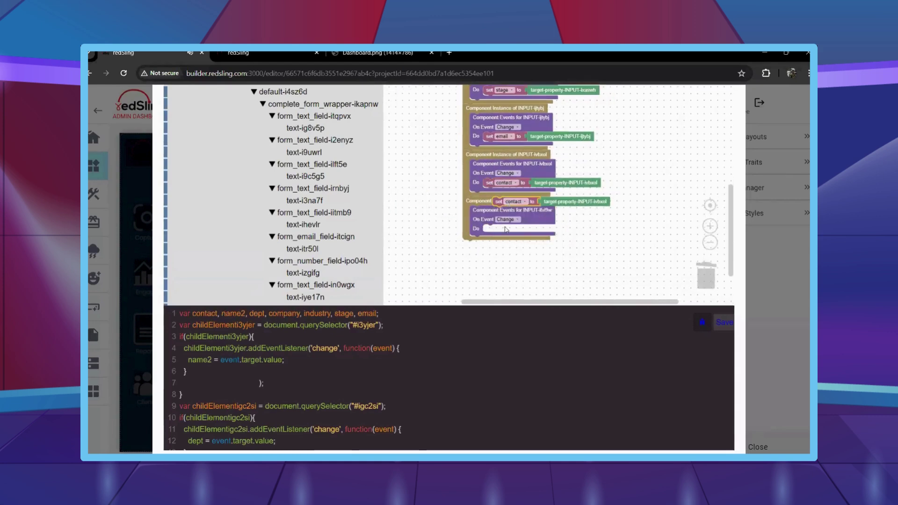
drag(497, 202, 504, 231)
click(504, 230)
click(487, 171)
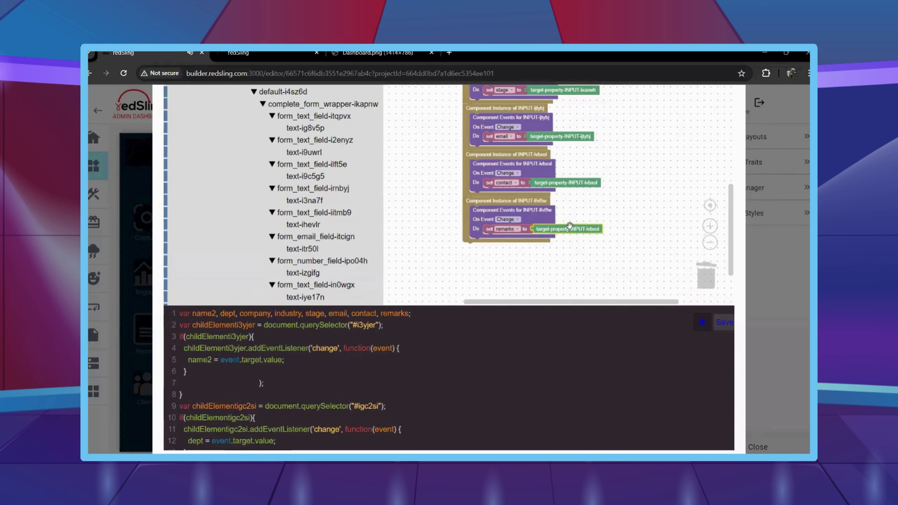
key(Delete)
click(357, 286)
drag(411, 234, 538, 230)
Add the submit button's component instance below the block stack.
scroll(327, 252, down, 2)
click(321, 238)
drag(412, 113, 487, 255)
Attach the pasted Make API Call to BUTTON-idgbvf's Click event, removing the invoicetotal textContent update.
click(336, 237)
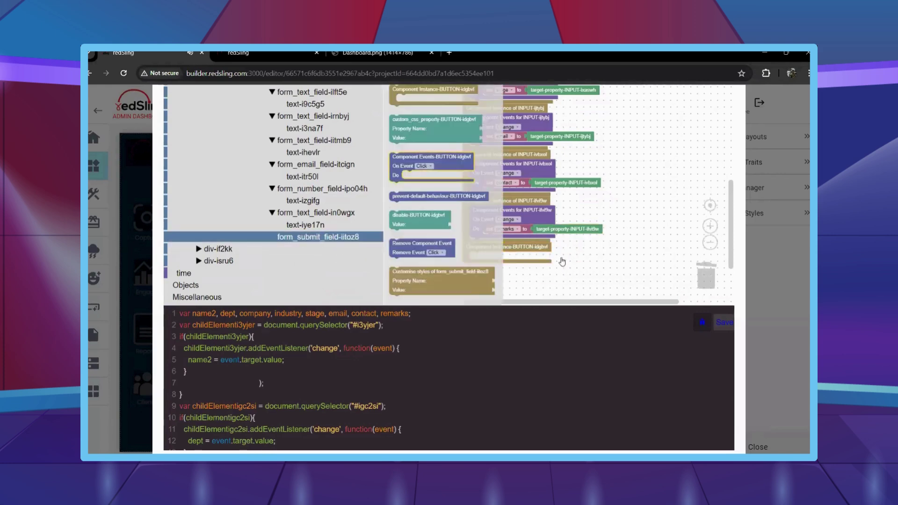
drag(421, 158, 559, 245)
scroll(584, 187, down, 2)
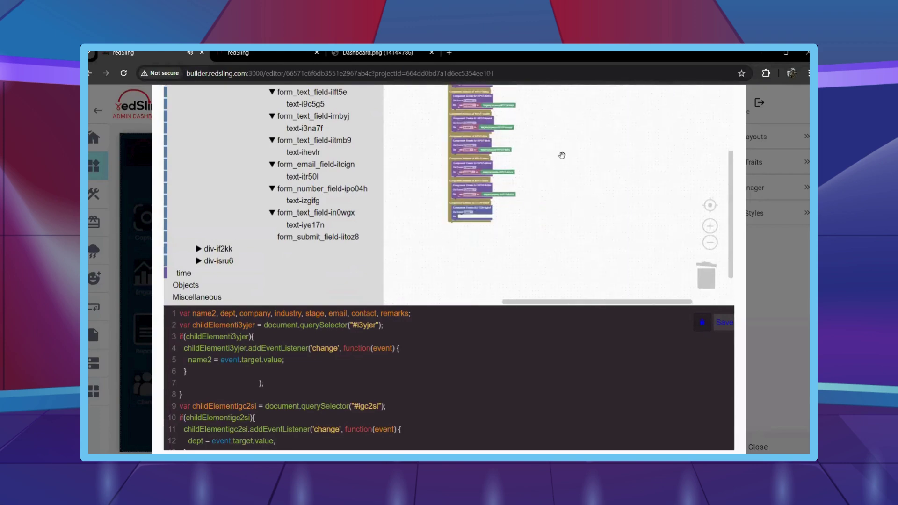
key(ctrl+v)
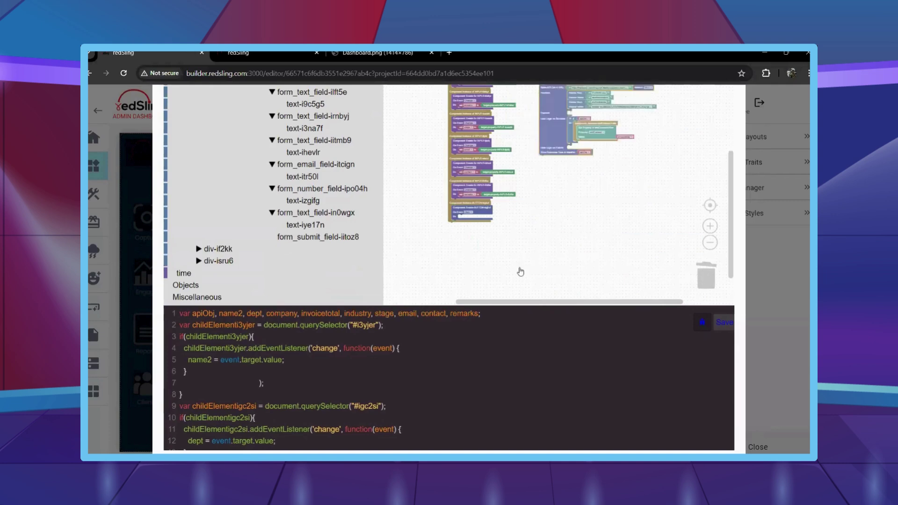
drag(548, 89, 456, 222)
scroll(500, 226, up, 4)
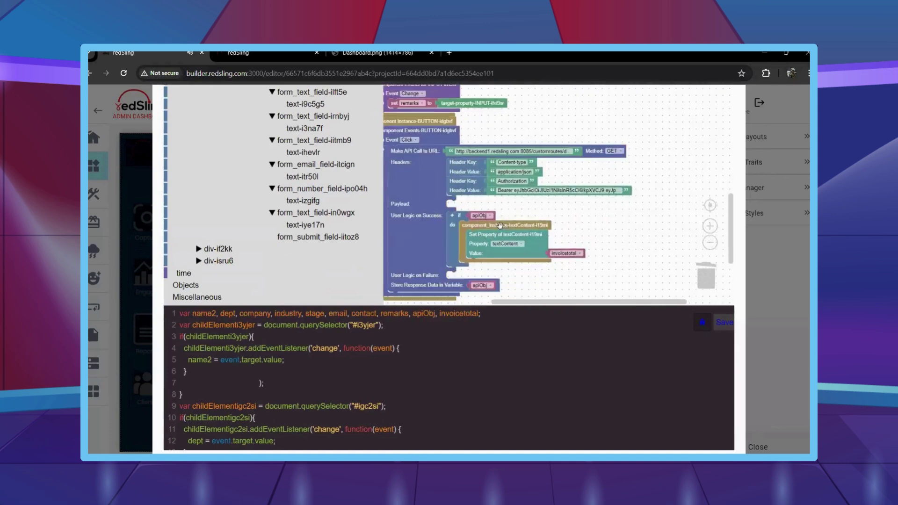
drag(557, 247, 192, 119)
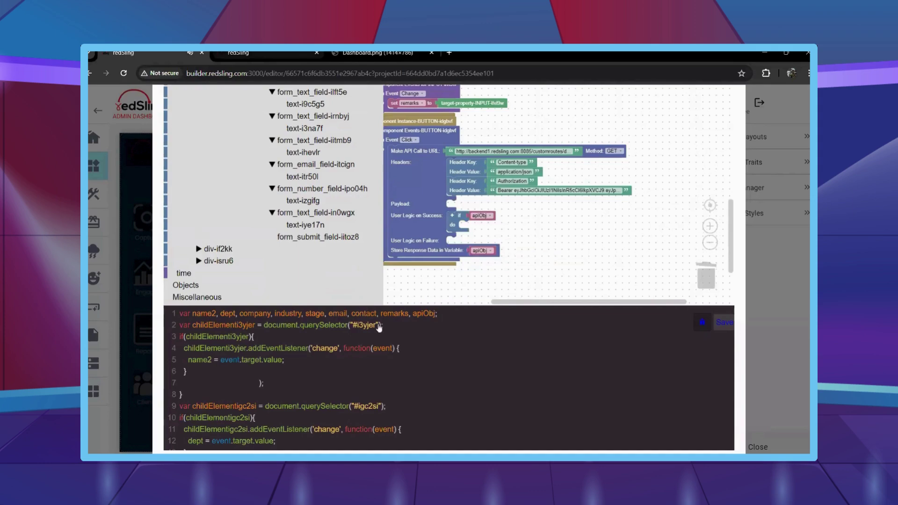
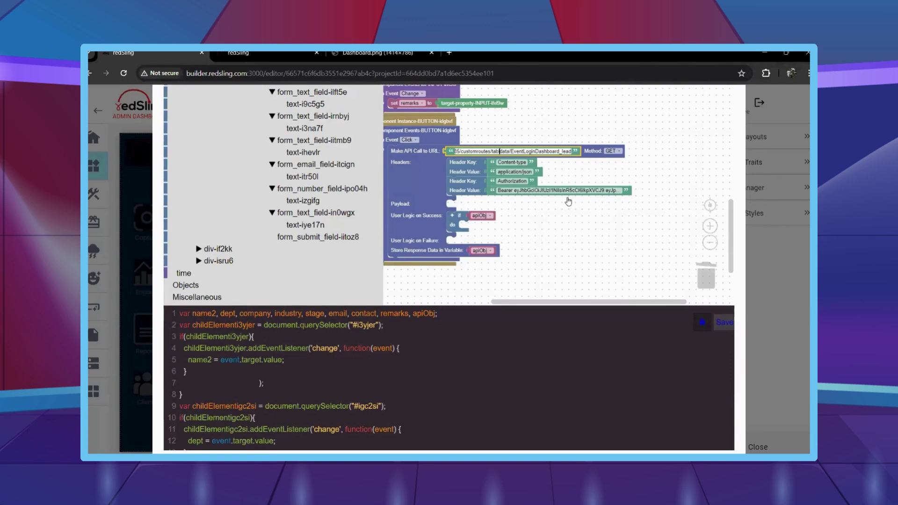
Switch the API call method to POST and add a Payload key/value block with a key text.
click(613, 150)
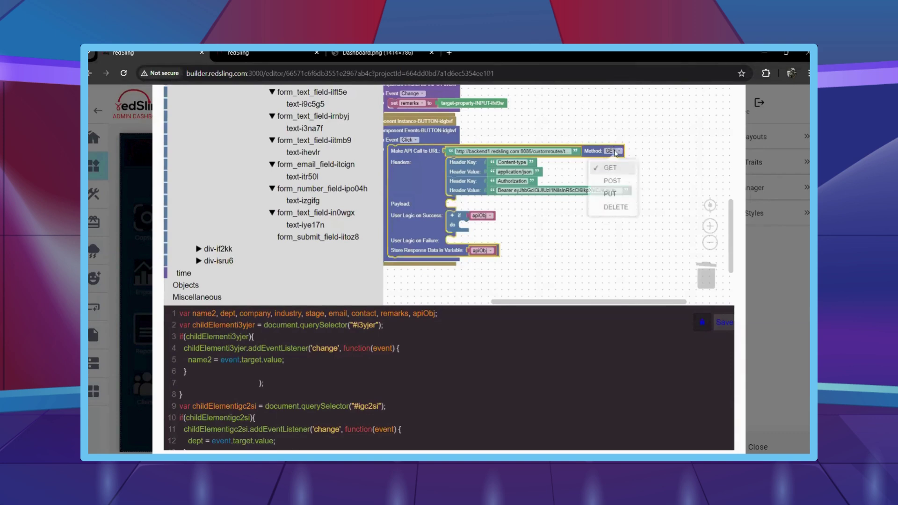
click(612, 181)
scroll(326, 218, up, 10)
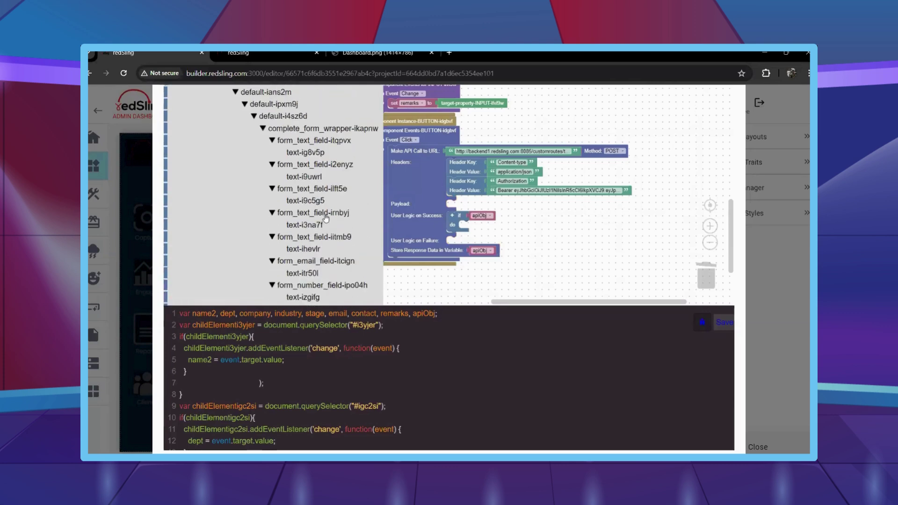
click(217, 177)
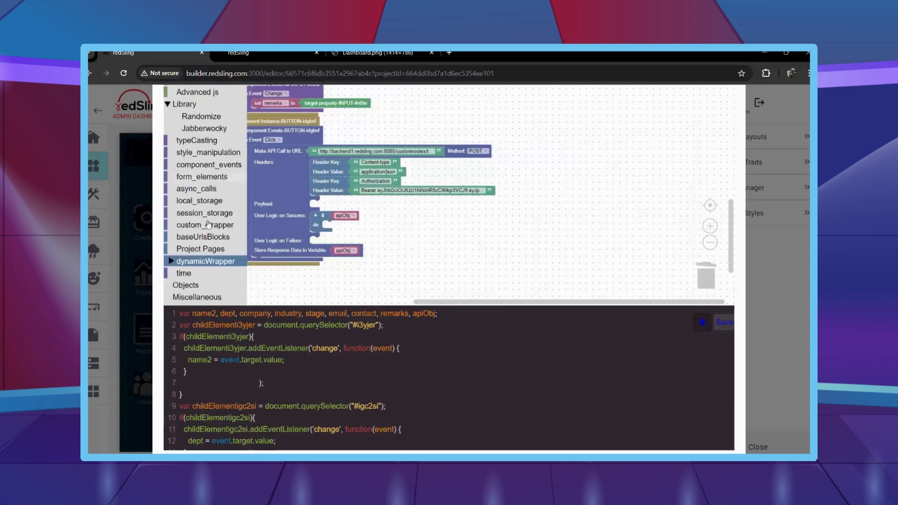
click(200, 188)
scroll(305, 196, down, 3)
drag(270, 217, 385, 200)
right_click(374, 181)
click(370, 185)
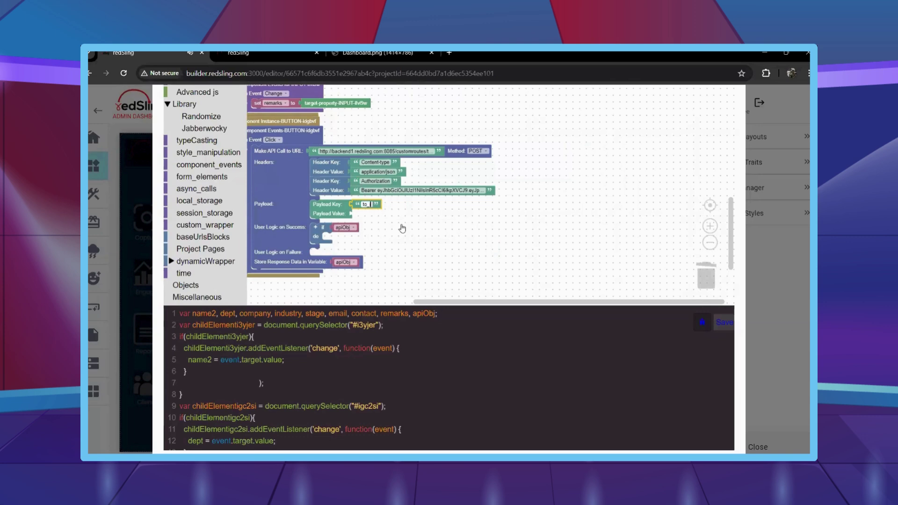
Put a Create Object with Key-Value Pairs V2 block in Payload Value, set to 8 pairs.
click(186, 285)
drag(295, 119, 386, 220)
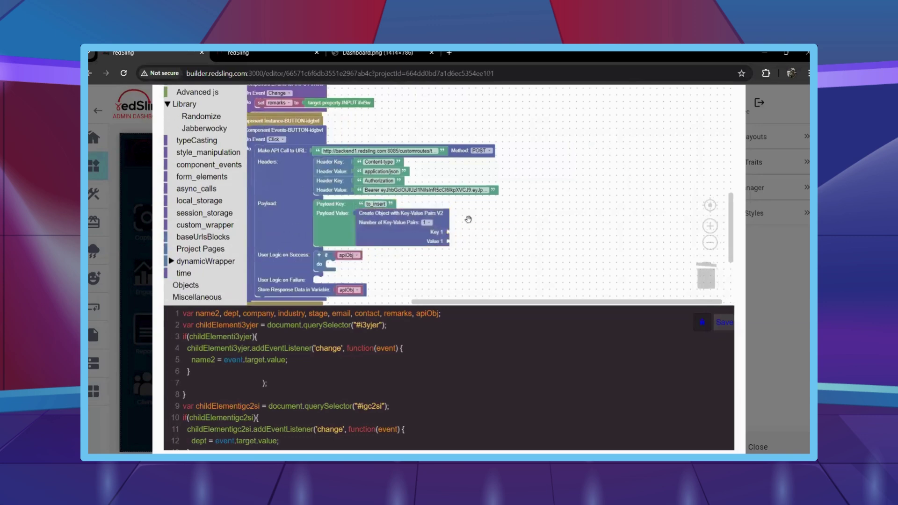
click(451, 210)
drag(523, 253, 509, 217)
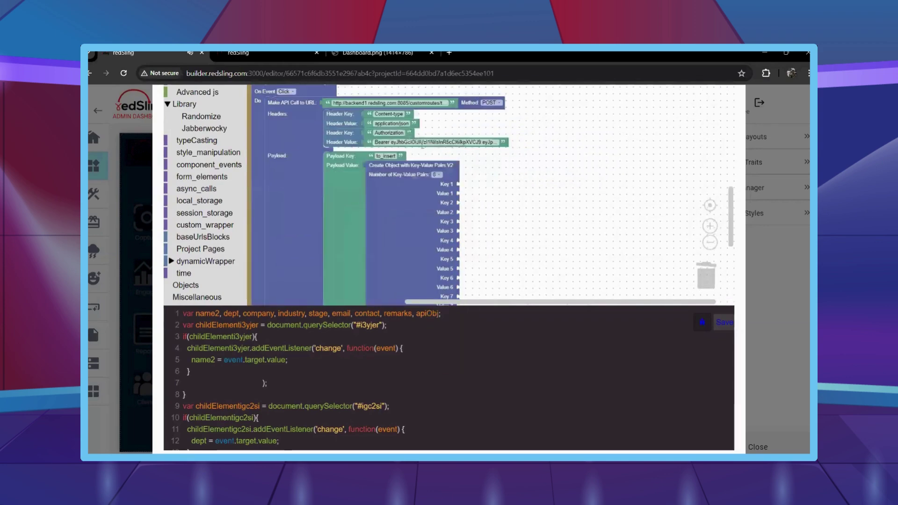
Fill Keys 1–3 with text blocks name, department and company.
right_click(405, 135)
click(423, 141)
drag(403, 170, 494, 183)
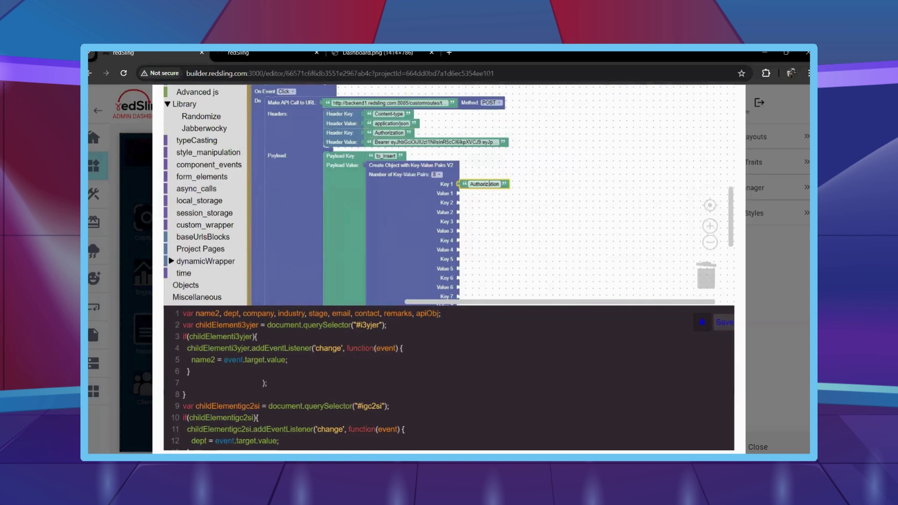
scroll(493, 183, up, 2)
click(487, 183)
text(name)
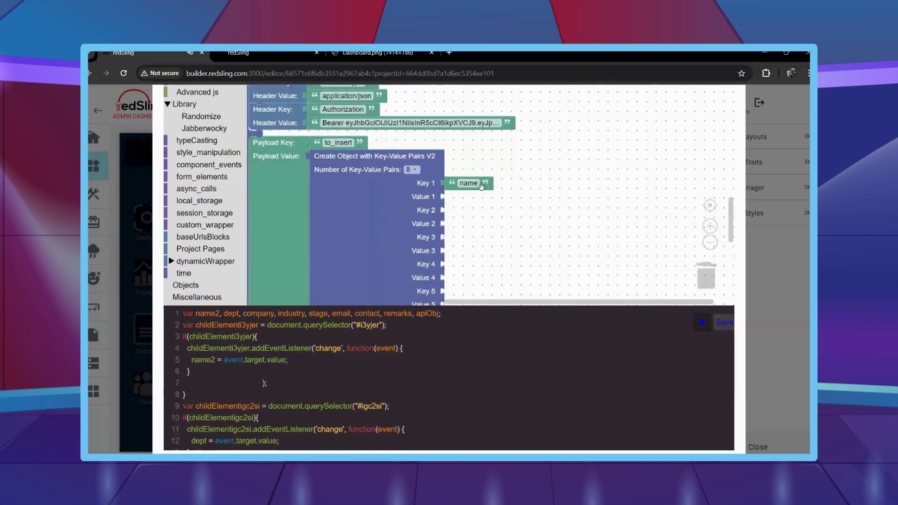
right_click(482, 186)
click(501, 194)
drag(496, 197, 475, 211)
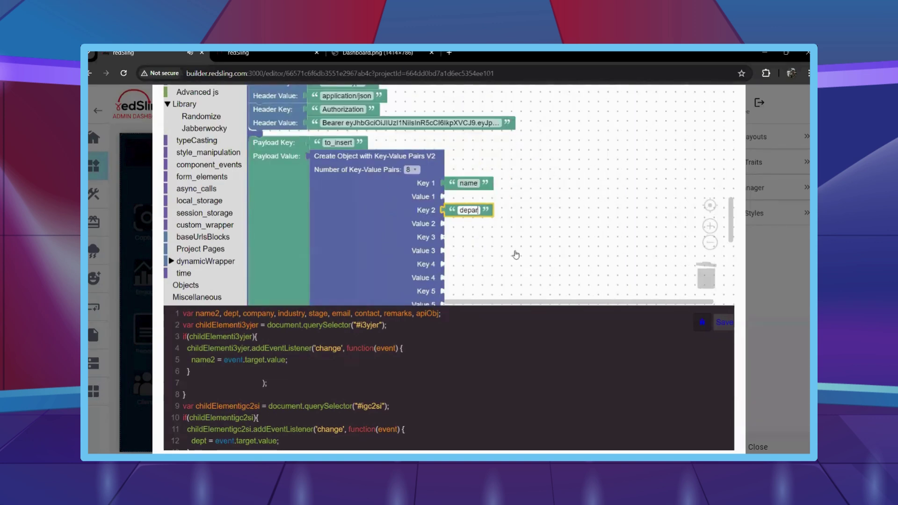
right_click(504, 210)
click(517, 211)
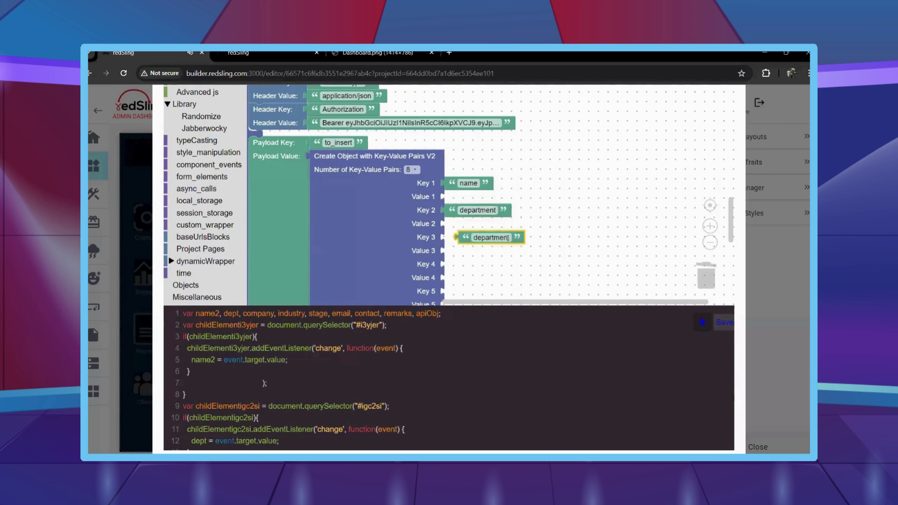
drag(486, 237, 475, 238)
click(477, 237)
text(cm)
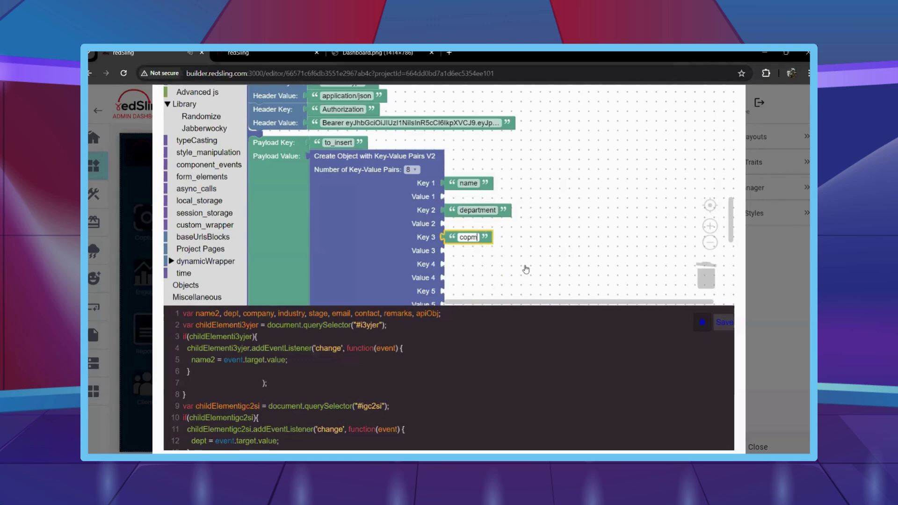
click(527, 269)
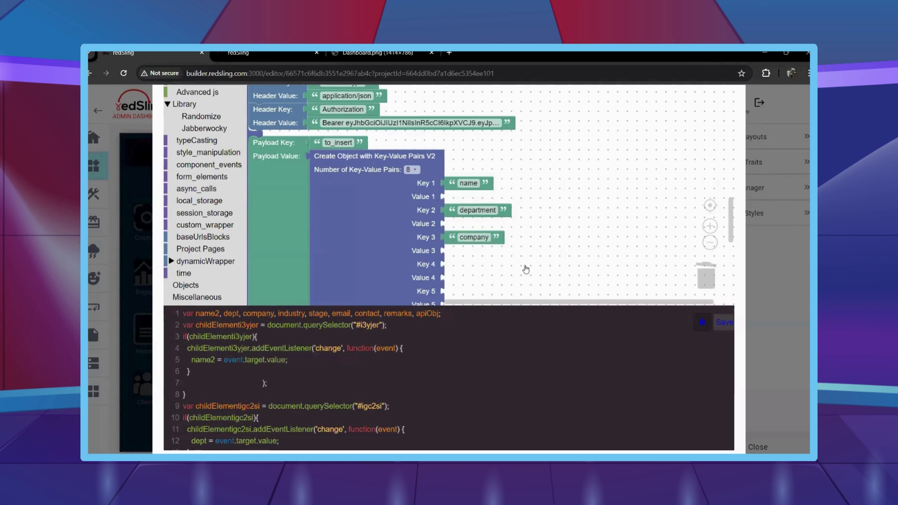
Fill Keys 4–6 with industry, stage and email.
click(495, 240)
key(ctrl+c)
key(ctrl+v)
click(487, 265)
drag(506, 264, 516, 216)
text(i)
right_click(529, 189)
click(547, 197)
text(stage)
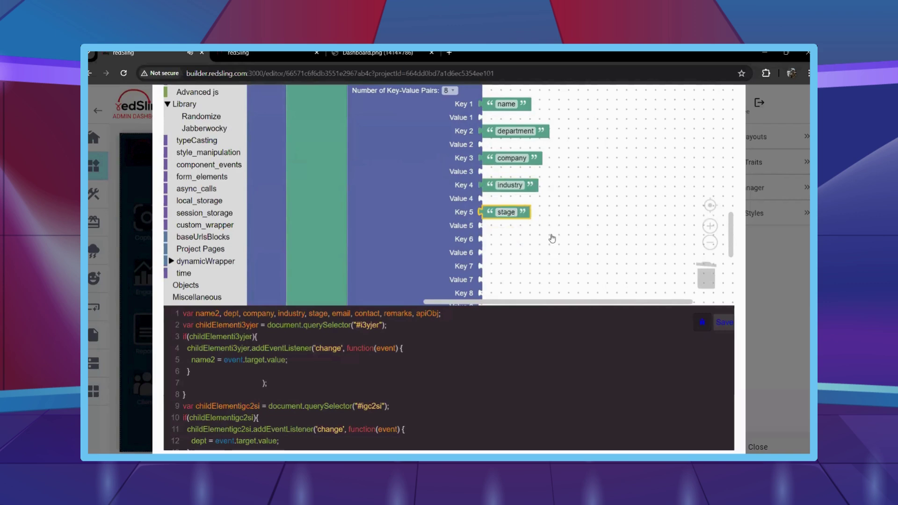
right_click(524, 212)
click(542, 217)
drag(517, 242, 508, 240)
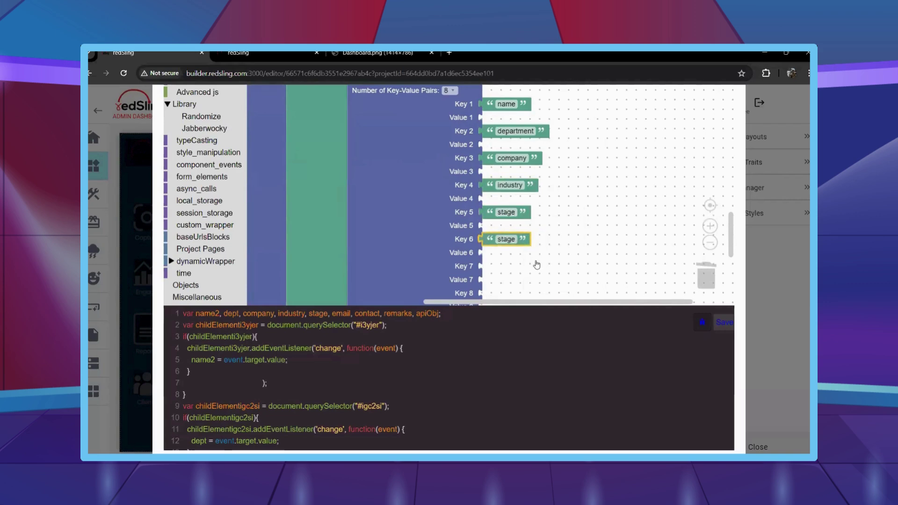
drag(540, 277, 523, 226)
Fill Keys 7 and 8 with contactnum and remarks.
right_click(524, 200)
click(543, 208)
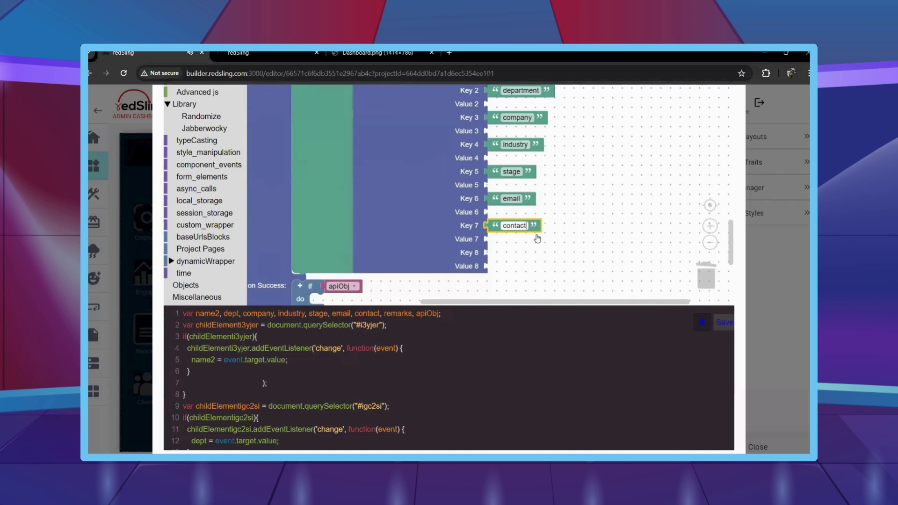
click(544, 252)
right_click(544, 232)
click(552, 238)
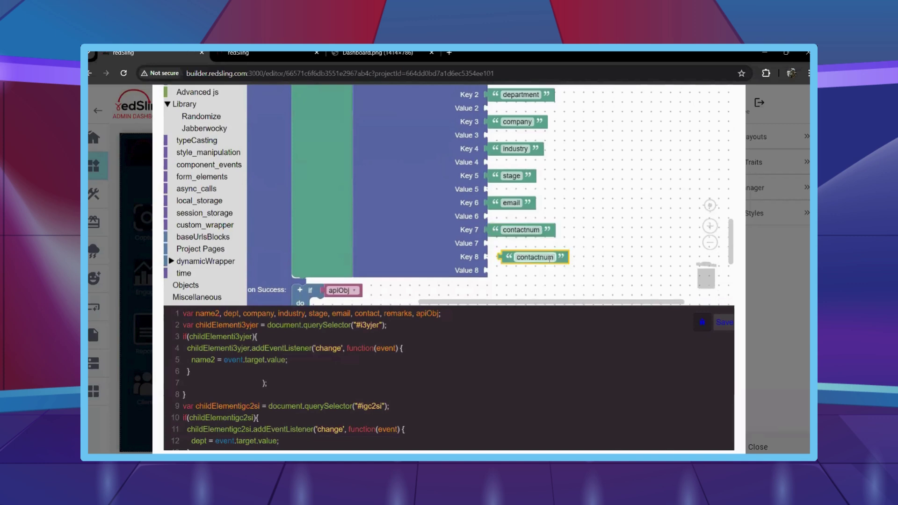
drag(568, 258, 542, 257)
text(rema)
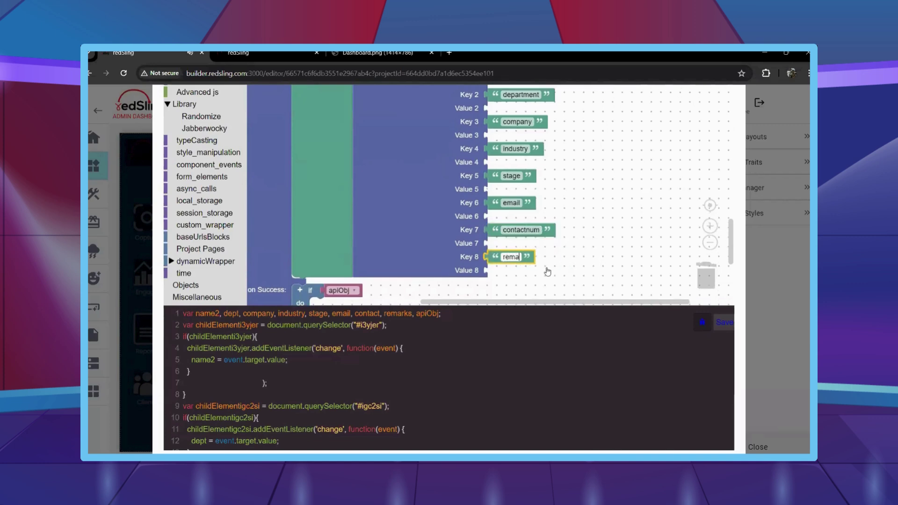
text(rks)
scroll(585, 248, down, 2)
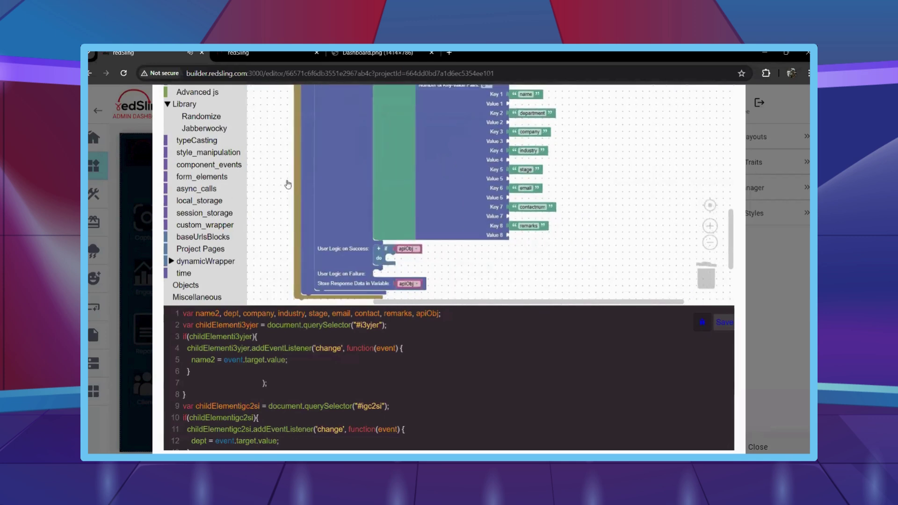
right_click(408, 250)
Attach apiObj variable copies to Values 1 and 2, set to name and dept.
click(427, 257)
drag(477, 275, 569, 115)
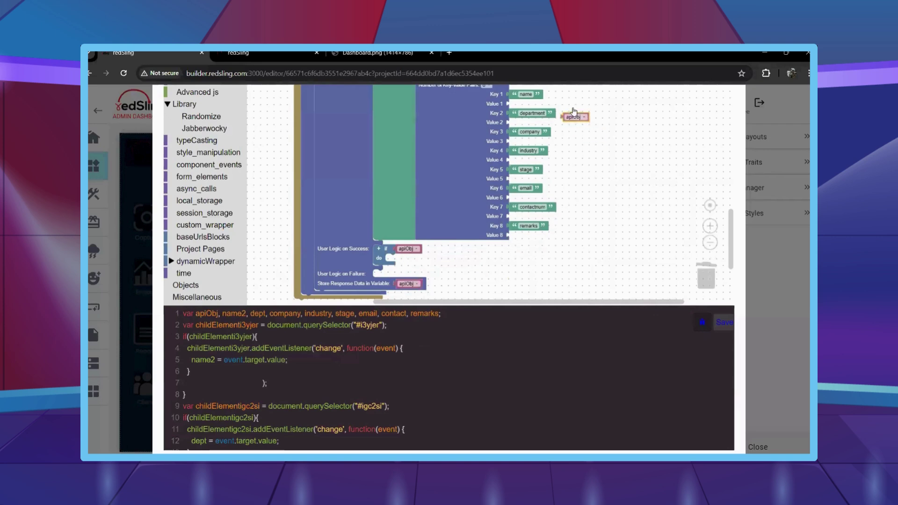
scroll(617, 176, up, 1)
drag(566, 155, 515, 147)
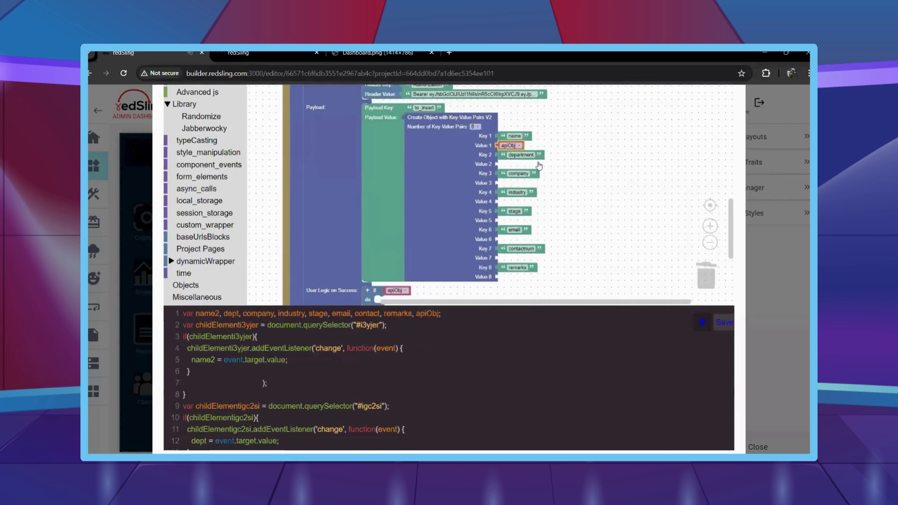
click(501, 146)
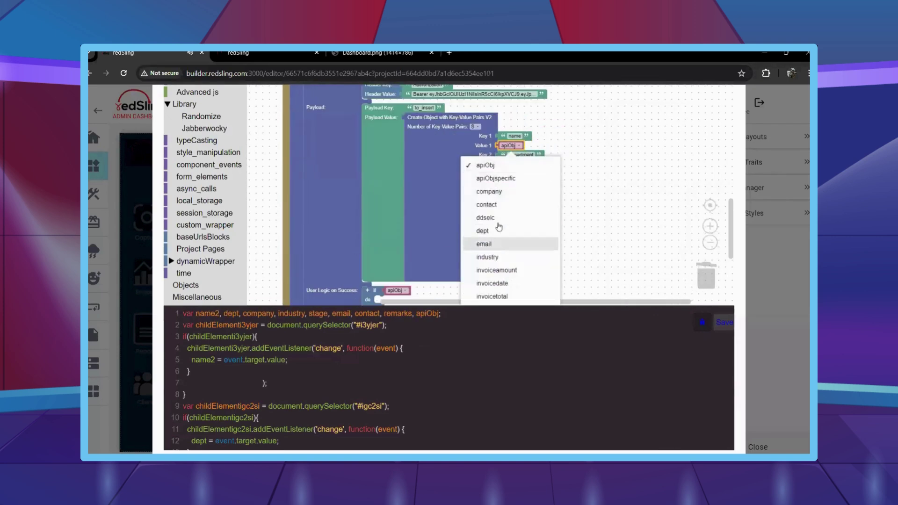
scroll(500, 267, down, 2)
click(485, 261)
key(ctrl+c)
key(ctrl+v)
drag(515, 154, 523, 167)
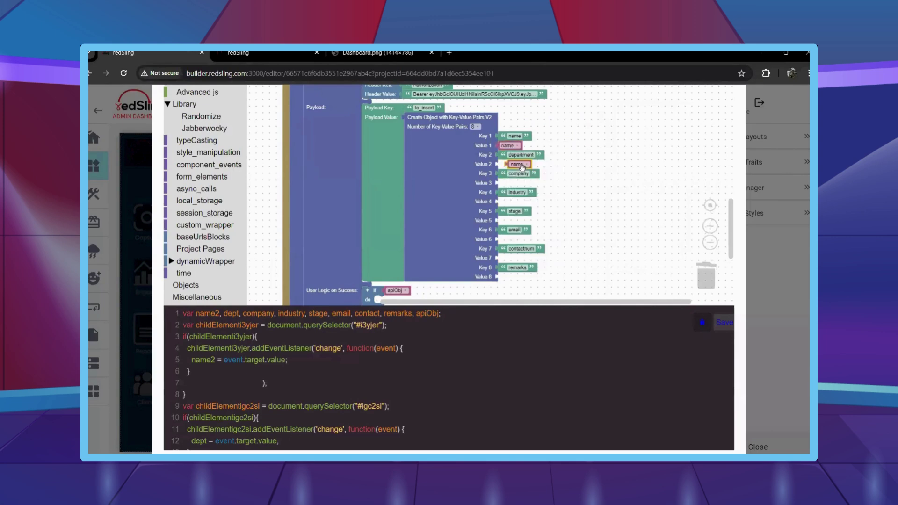
click(516, 164)
click(514, 182)
Set Values 3–5 to the company, industry and stage variables.
right_click(508, 163)
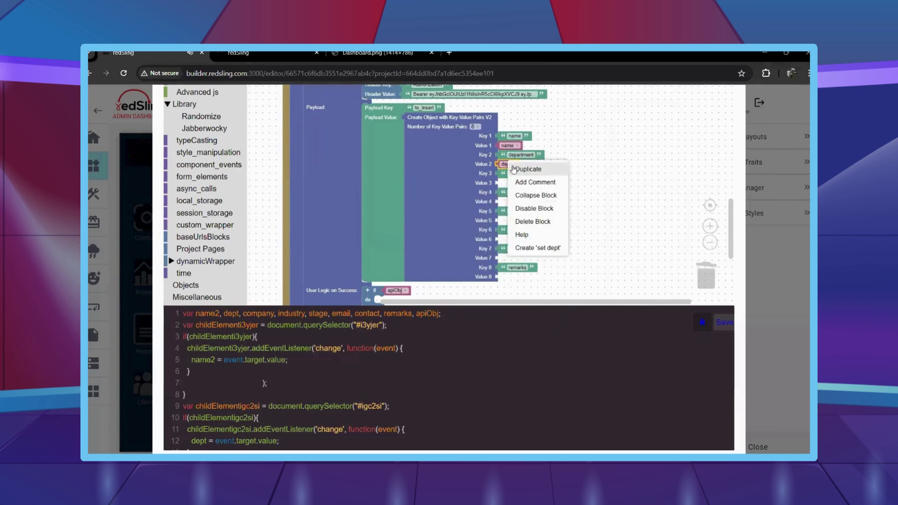
click(519, 172)
click(512, 184)
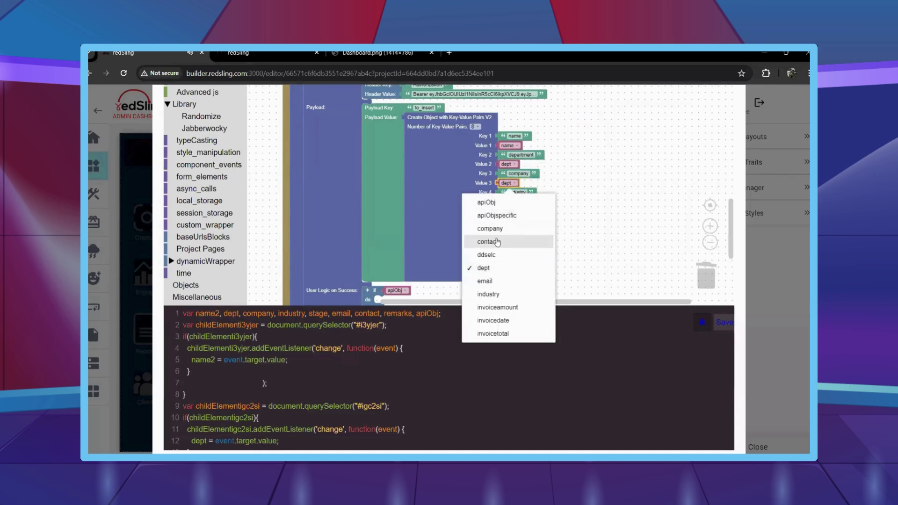
click(500, 228)
right_click(520, 186)
click(528, 193)
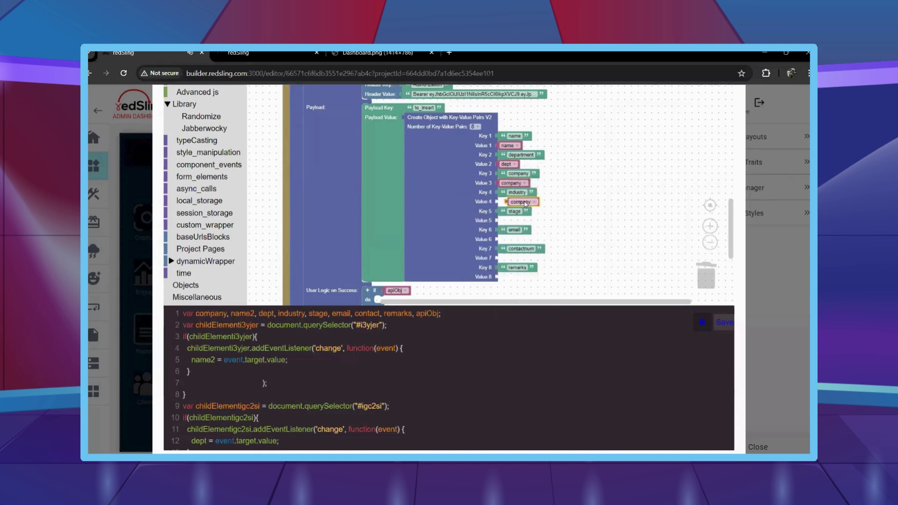
drag(514, 194, 511, 222)
click(524, 201)
click(489, 313)
right_click(511, 202)
click(528, 212)
click(512, 222)
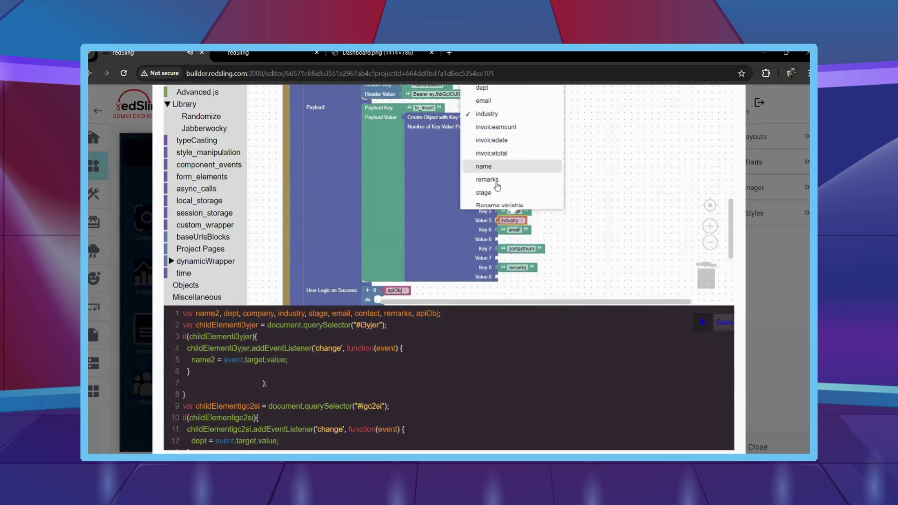
click(524, 186)
Set Values 6–8 to the email, contact and remarks variables.
right_click(510, 221)
click(520, 230)
drag(515, 230, 508, 273)
click(511, 239)
click(499, 170)
right_click(509, 240)
click(520, 249)
click(511, 259)
click(489, 134)
right_click(509, 258)
click(524, 265)
click(510, 275)
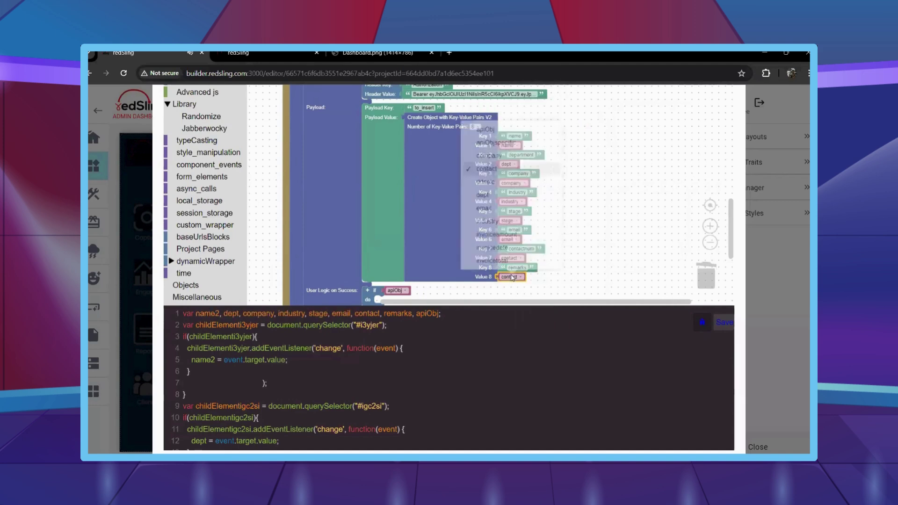
scroll(512, 215, down, 3)
click(512, 215)
Add a Text print block showing "Lead added" to the success 'do' slot.
scroll(585, 277, down, 3)
scroll(203, 192, up, 6)
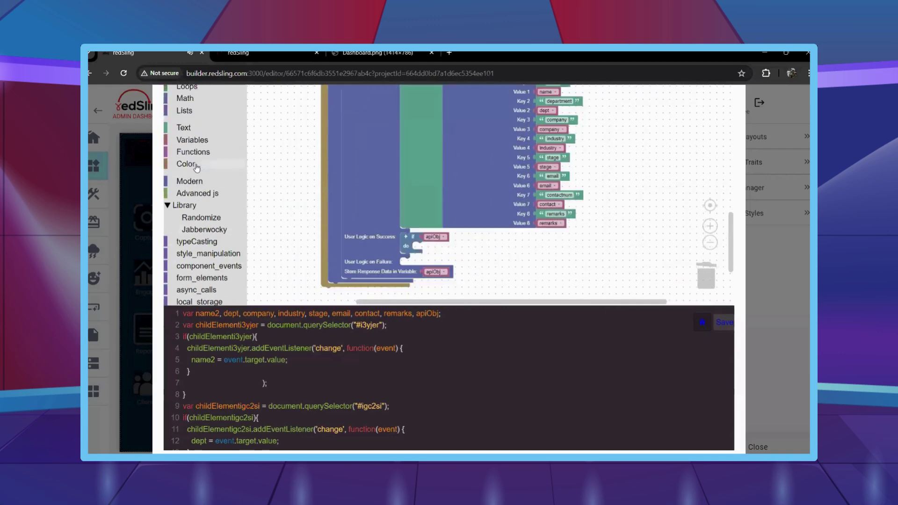
scroll(203, 196, down, 1)
click(184, 158)
scroll(290, 211, down, 2)
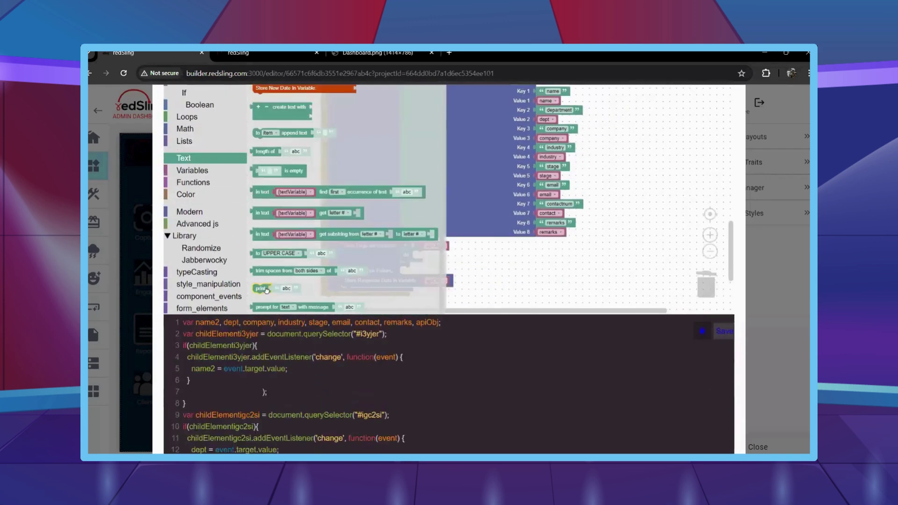
drag(262, 255, 445, 255)
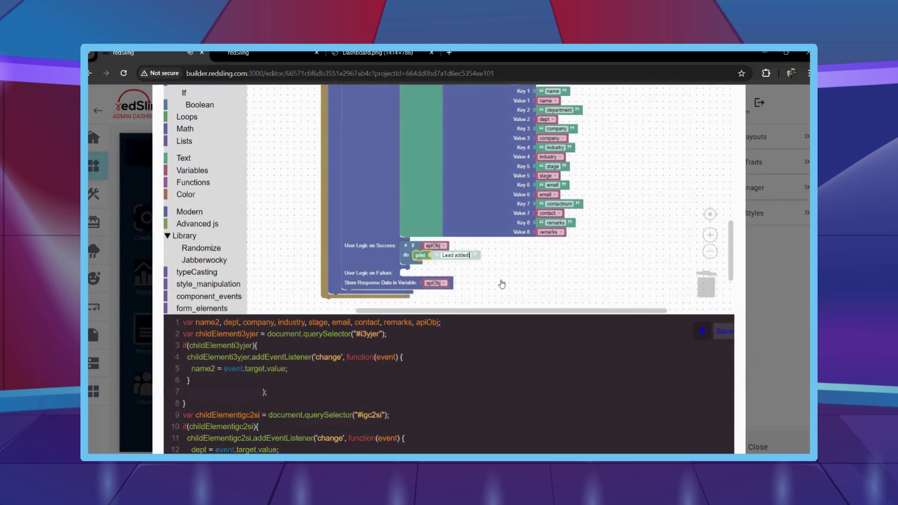
Add the Admin Dashboard page block after the print step and close the block editor.
scroll(221, 242, down, 2)
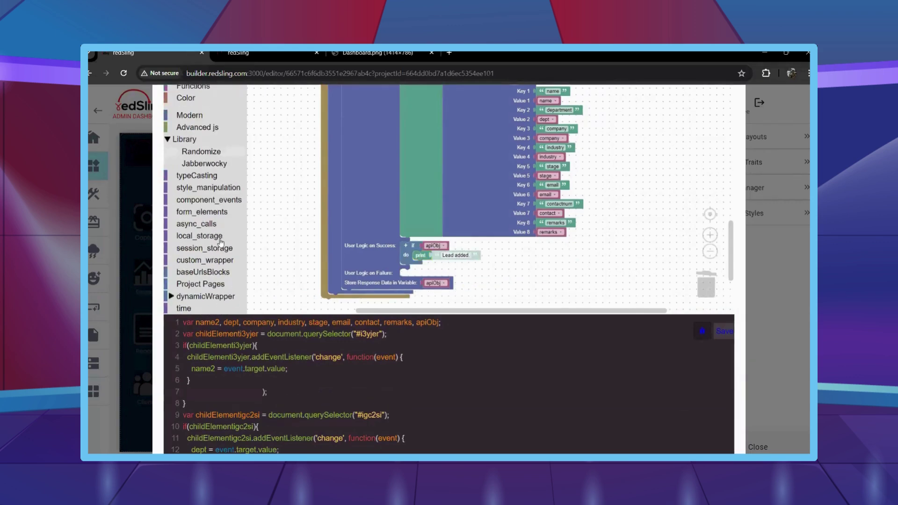
click(210, 284)
drag(282, 144, 514, 269)
scroll(433, 199, down, 2)
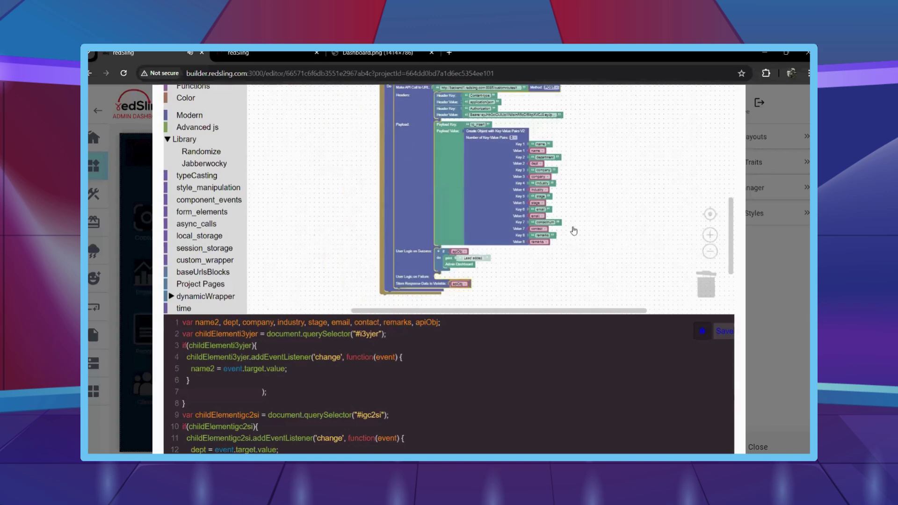
click(723, 333)
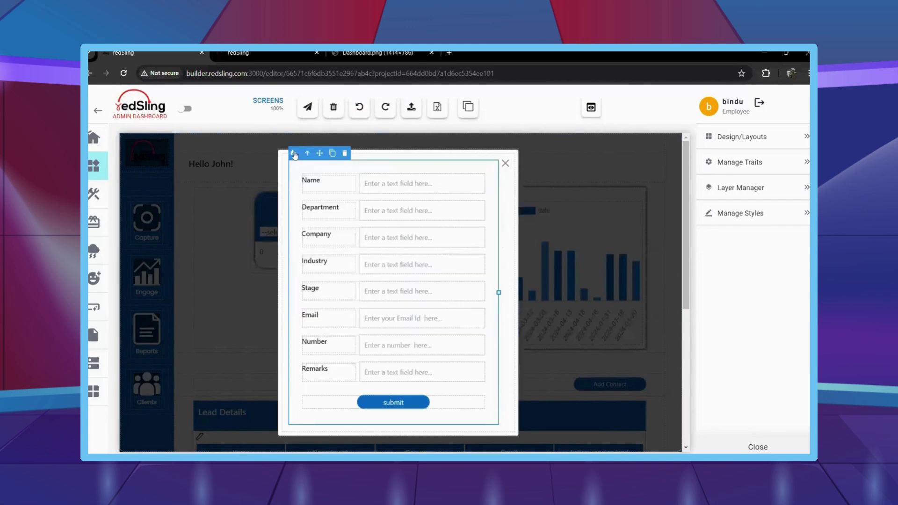
Dismiss the Add Contact form popup and scroll down to the Lead Details table.
click(294, 154)
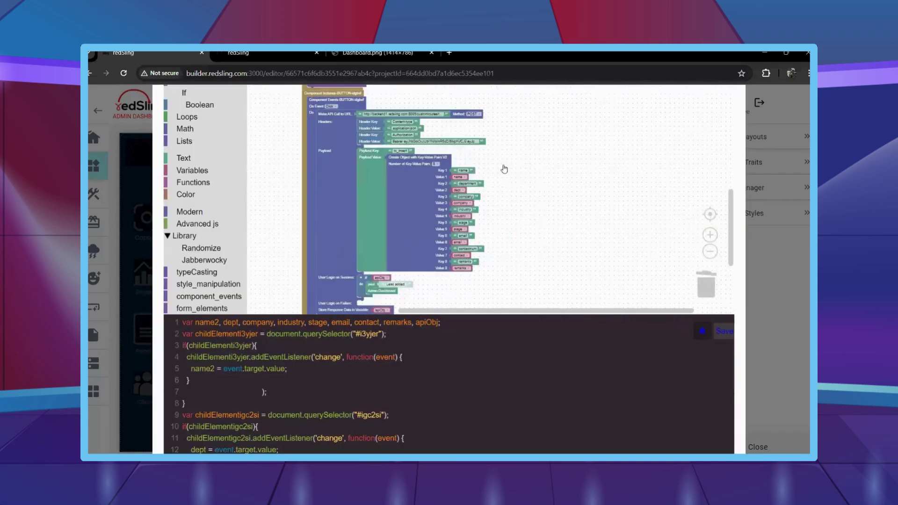
key(Escape)
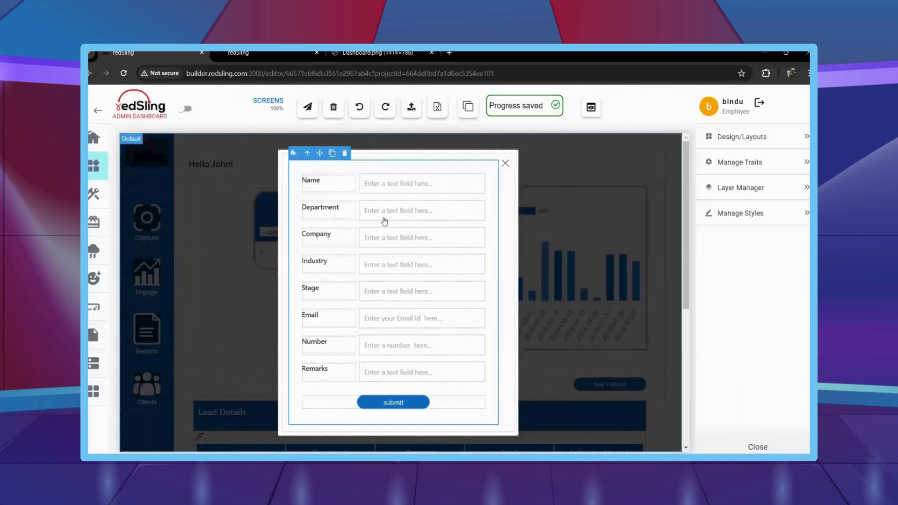
key(Escape)
scroll(200, 206, down, 3)
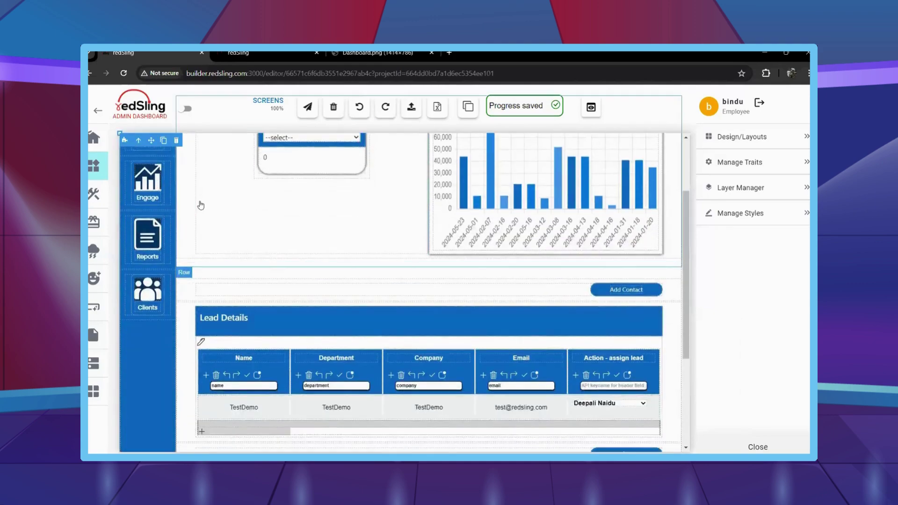
scroll(200, 206, down, 2)
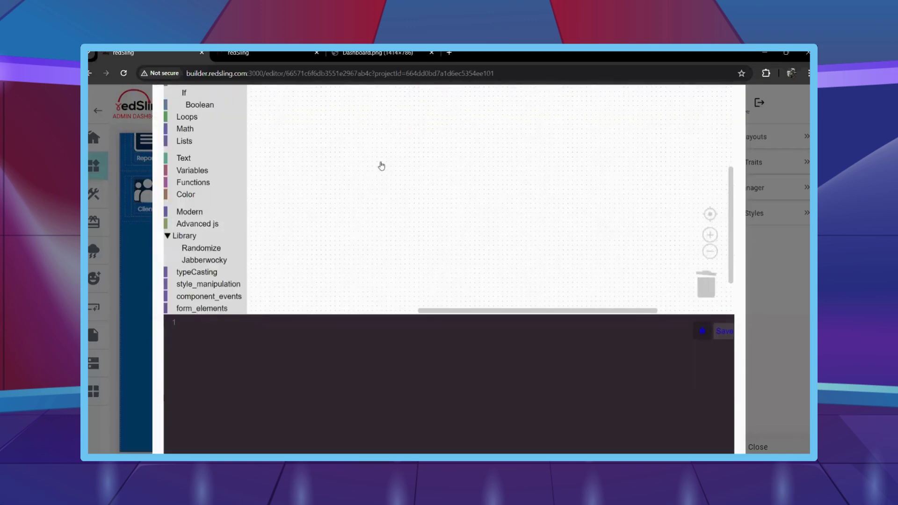
Disable the API call block group and leave the block editor.
right_click(337, 223)
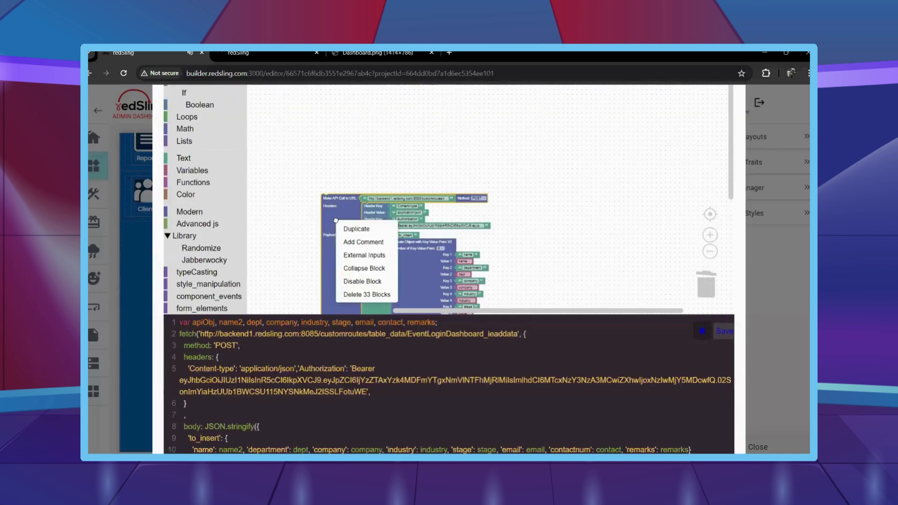
click(363, 281)
key(Escape)
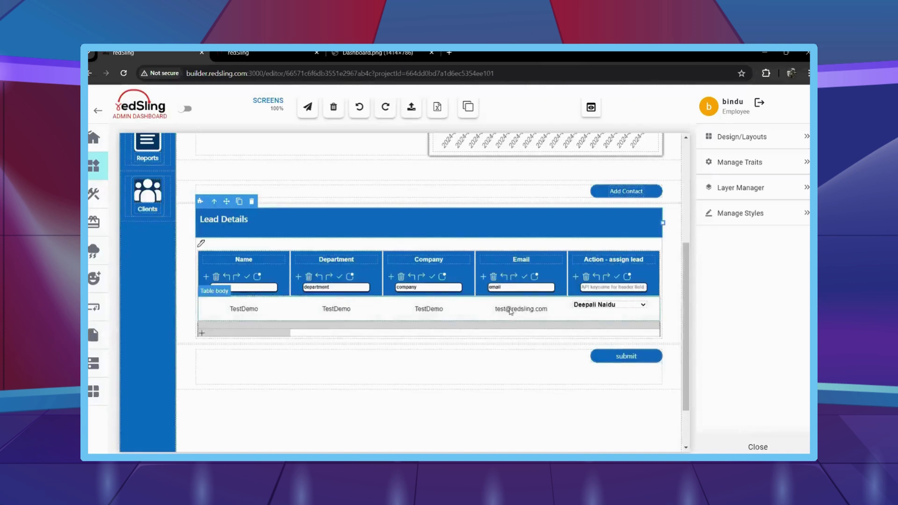
Delete the clicked_input_select entry from the browser's local storage in DevTools.
key(F12)
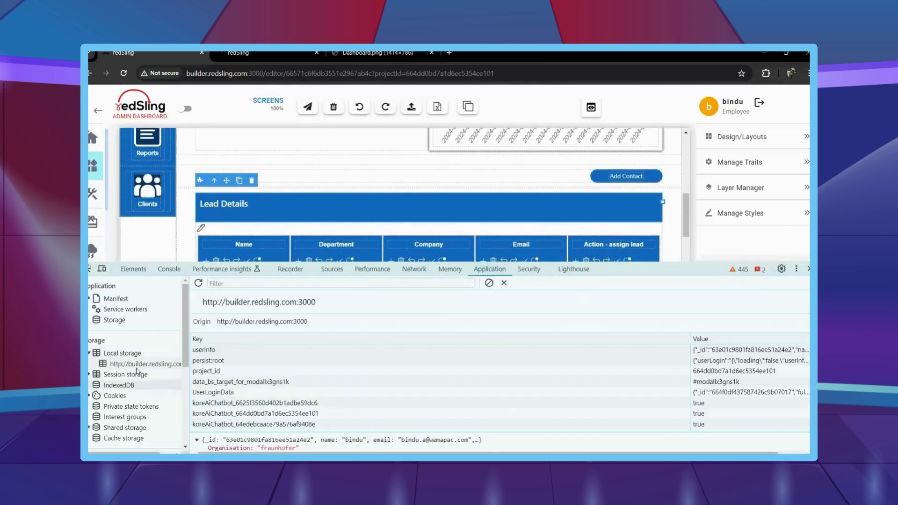
scroll(404, 222, down, 2)
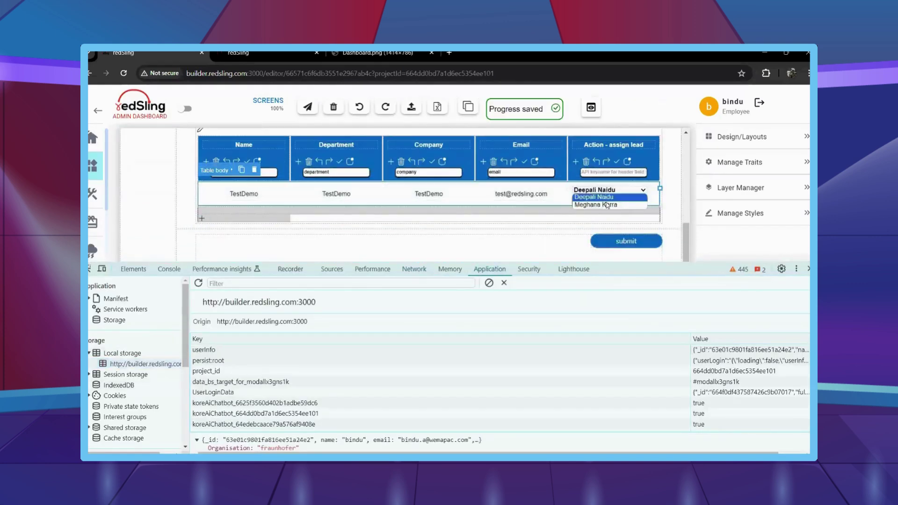
scroll(264, 407, down, 1)
click(260, 417)
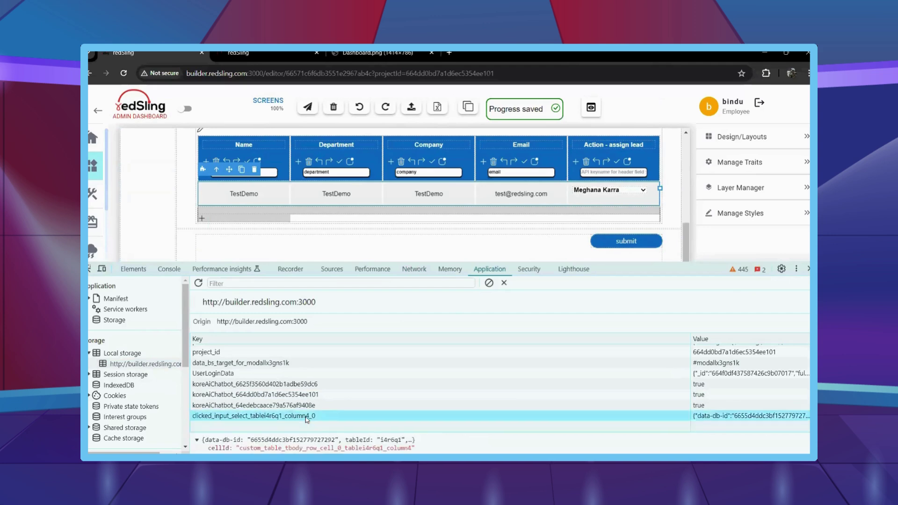
key(Delete)
click(809, 269)
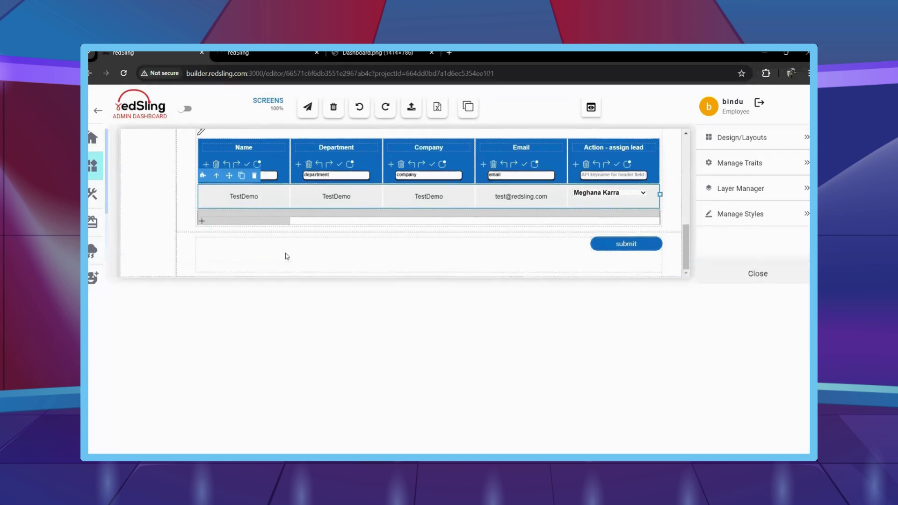
Bring up the logic blocks of the Lead Details heading component.
scroll(287, 254, up, 5)
click(200, 296)
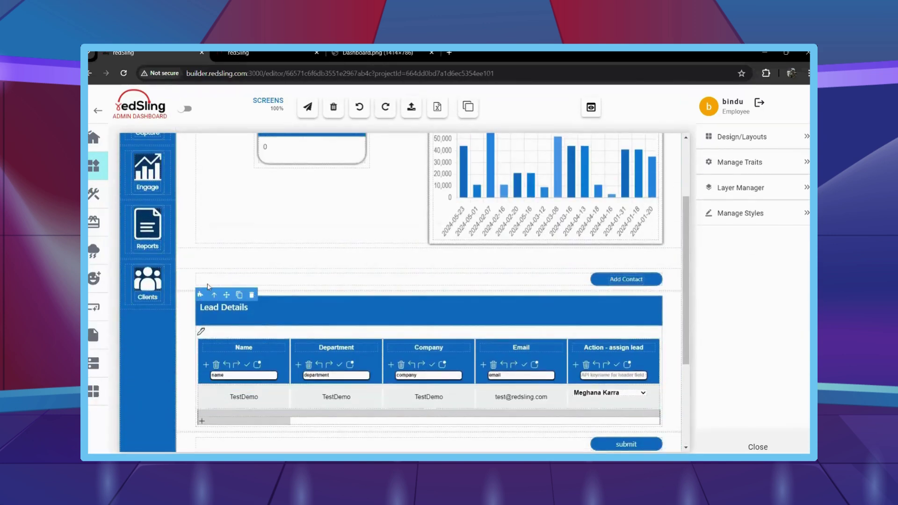
click(208, 288)
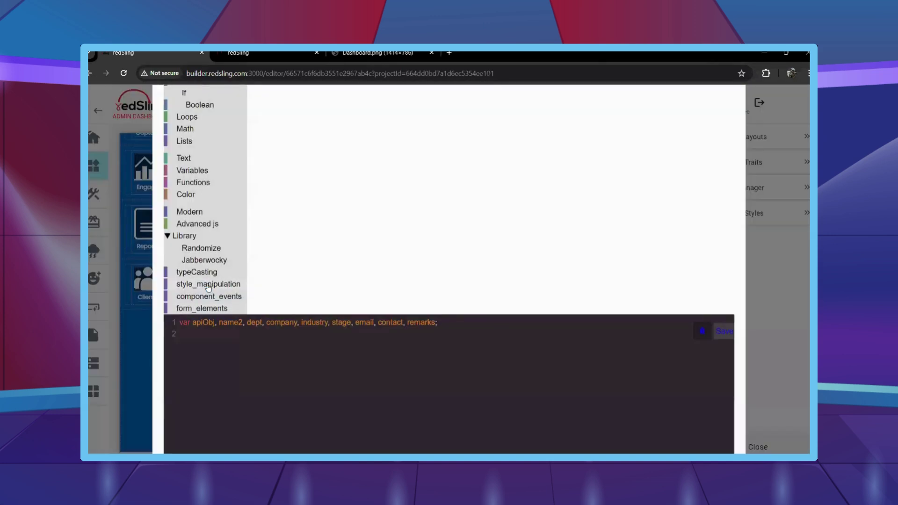
Create the dd variable.
key(F12)
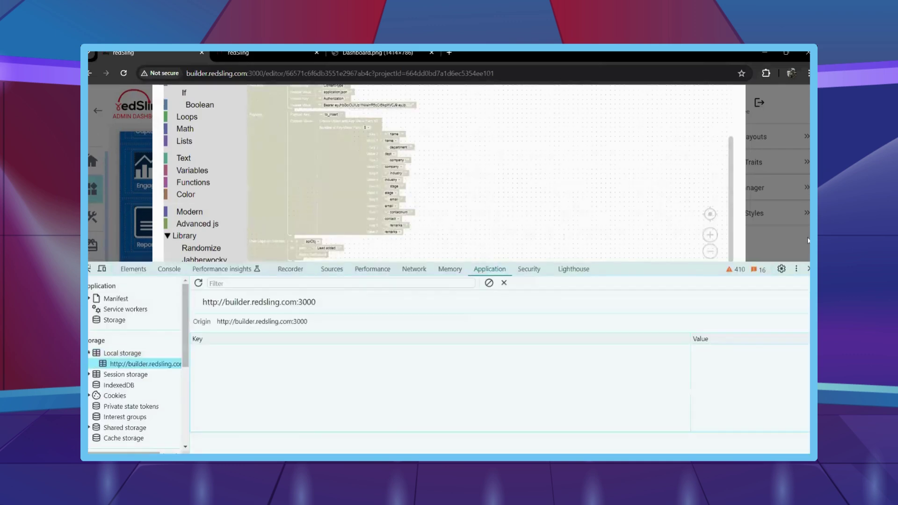
key(F12)
scroll(317, 184, up, 3)
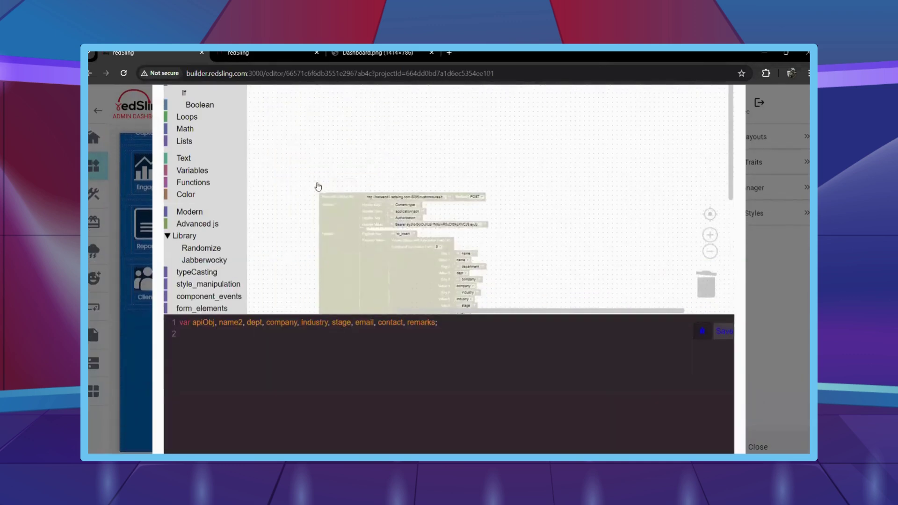
scroll(317, 185, left, 2)
click(192, 165)
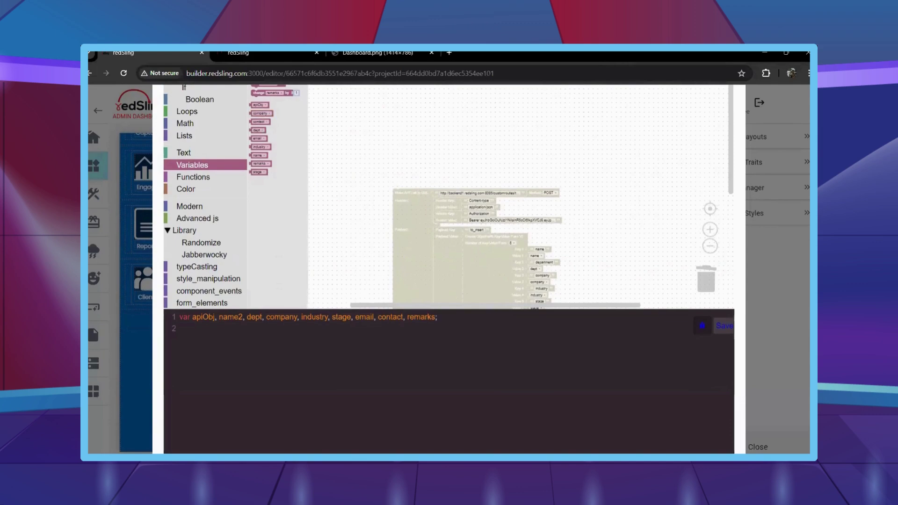
scroll(264, 119, up, 2)
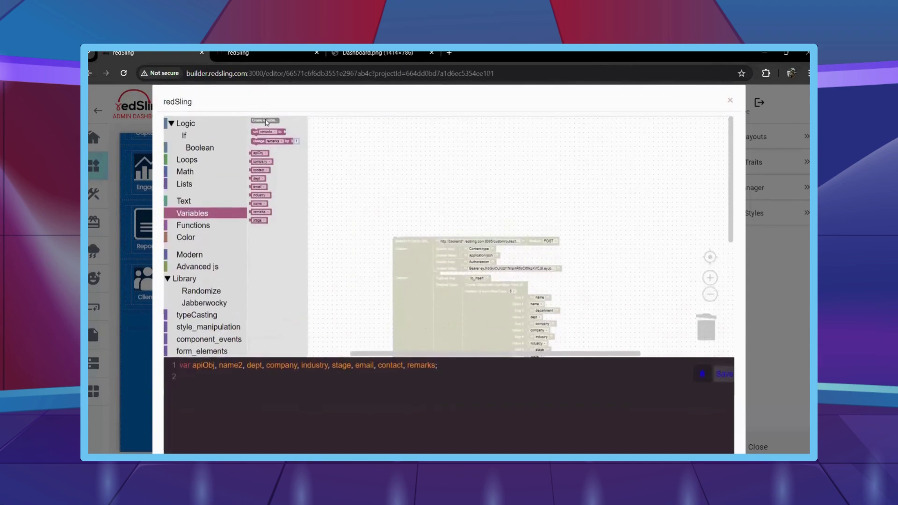
click(266, 122)
text(id)
key(Return)
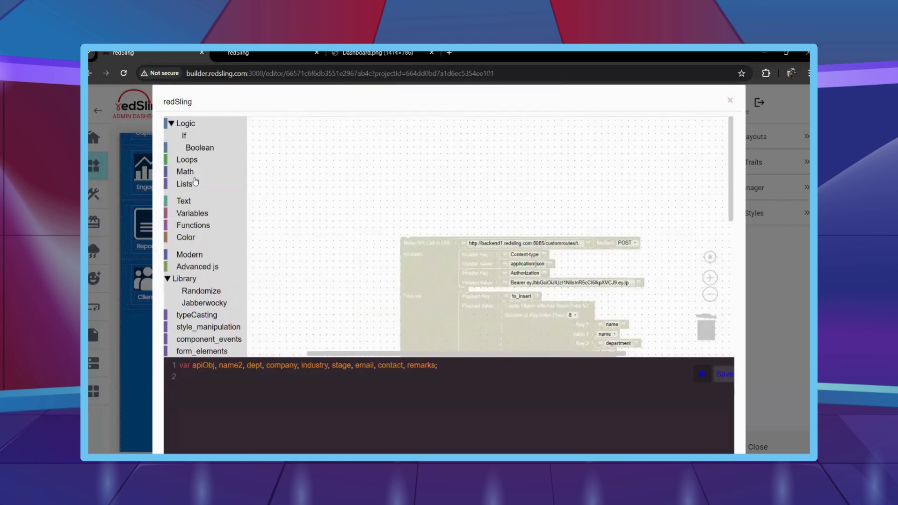
Set dd from the local storage item clicked_input_select_tablei4r6q1_column4_0.
click(193, 214)
drag(259, 136, 306, 158)
scroll(206, 263, down, 5)
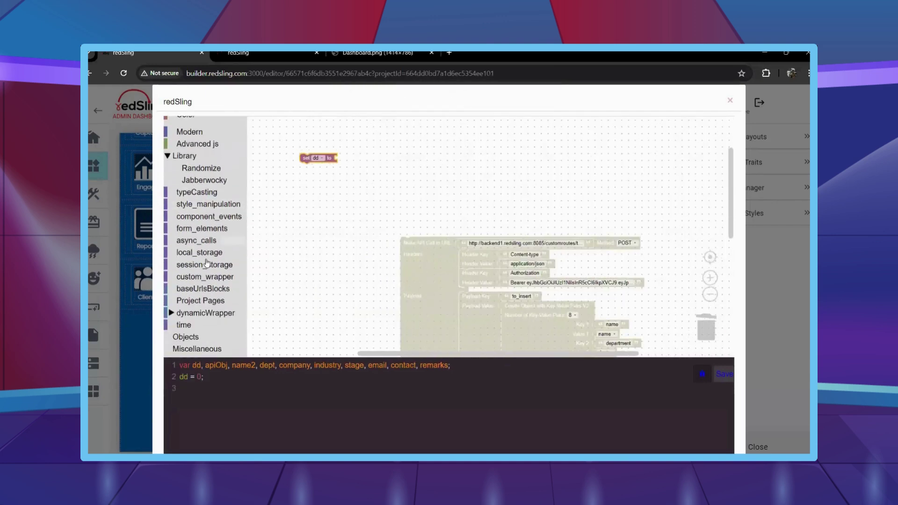
click(212, 249)
drag(264, 123, 349, 159)
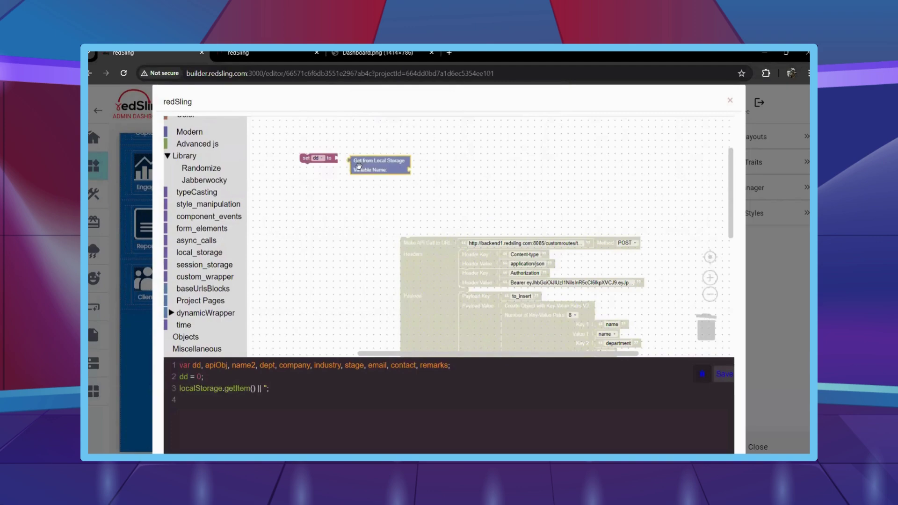
scroll(197, 191, up, 5)
click(243, 202)
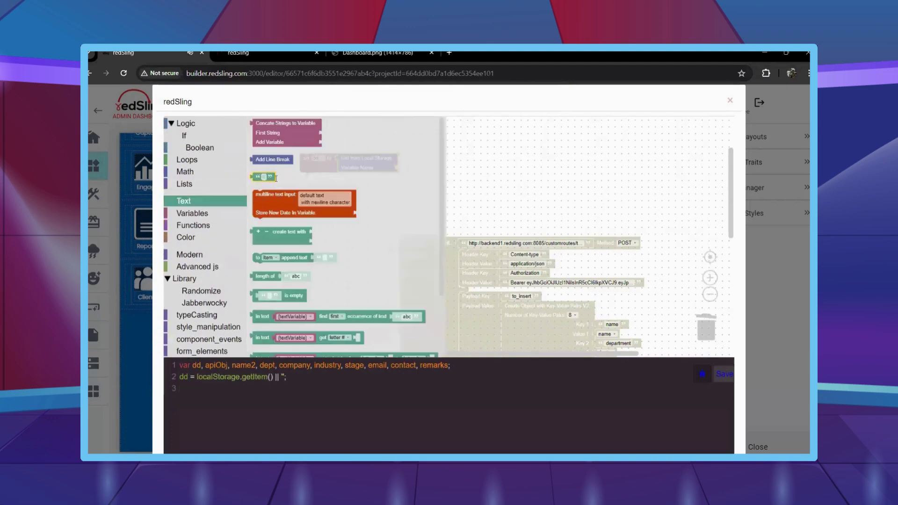
drag(262, 123, 413, 169)
text(clicked_input_select_tablei4r6q1_column4_0)
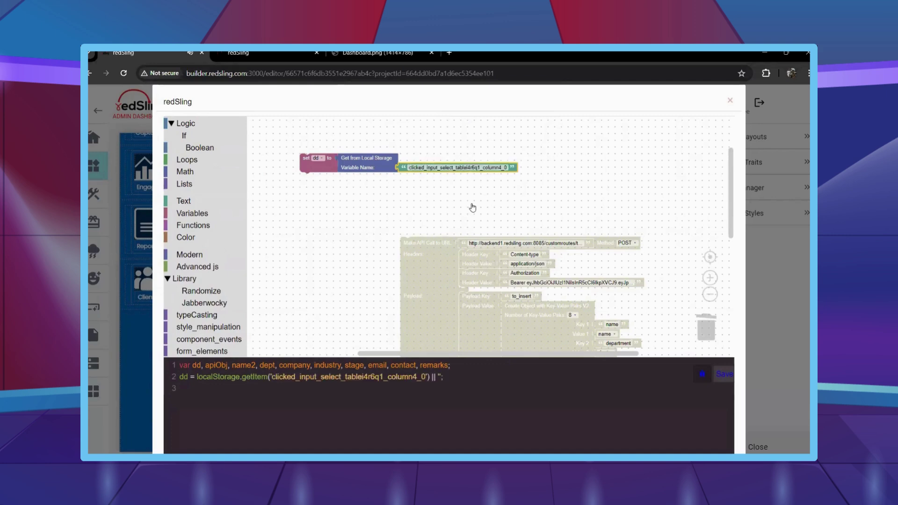
Add an if below the dd assignment with an 'and' condition and a not-equal comparison on its right.
click(183, 136)
drag(262, 124, 312, 183)
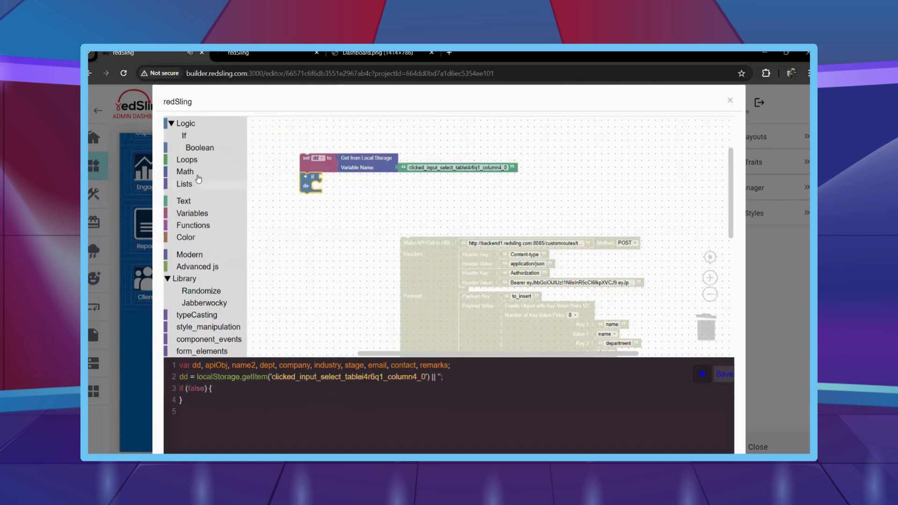
click(200, 147)
drag(262, 148, 330, 178)
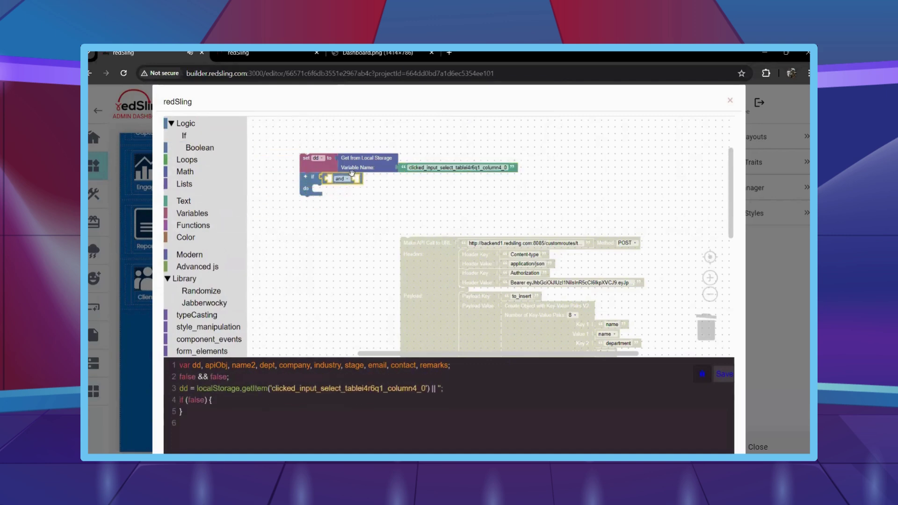
click(211, 148)
drag(262, 123, 361, 180)
click(373, 180)
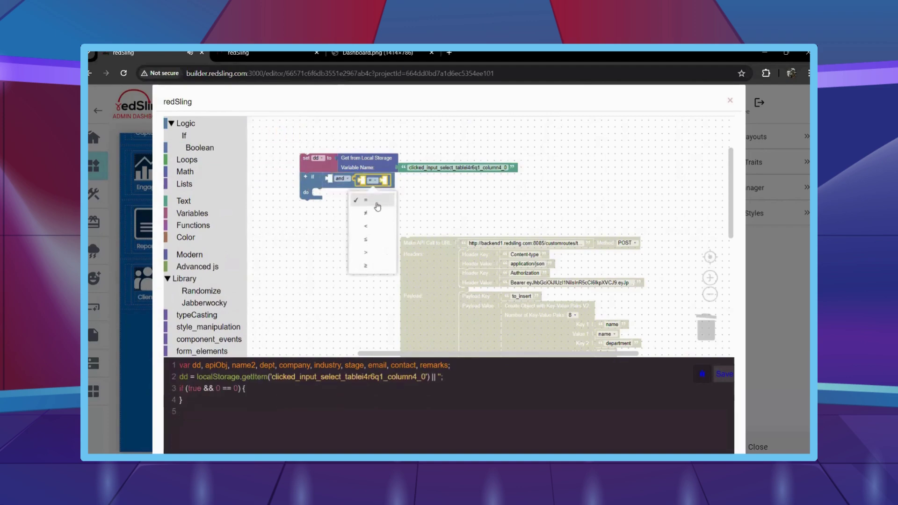
click(367, 213)
Fill the condition as dd and dd ≠ null, then start naming a new variable.
click(202, 147)
drag(259, 181, 386, 180)
click(192, 212)
drag(259, 205, 381, 177)
key(ctrl+c)
key(ctrl+v)
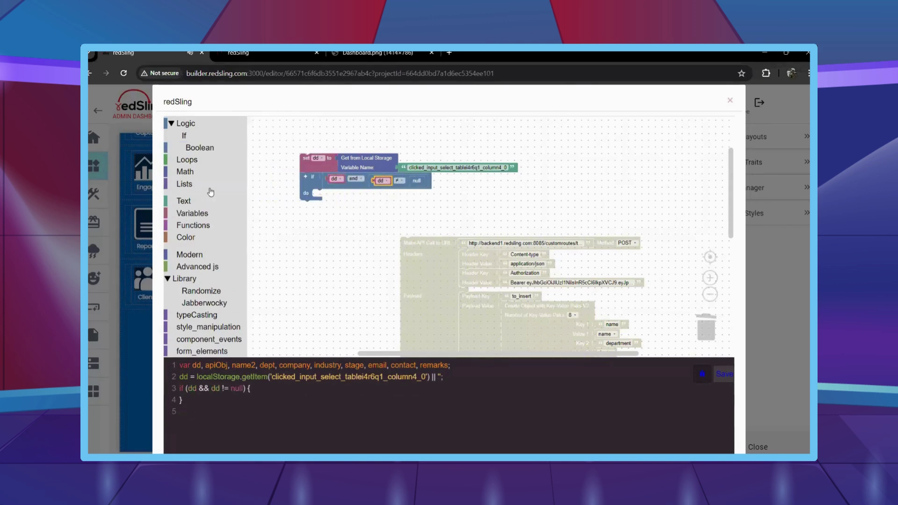
click(214, 214)
click(273, 123)
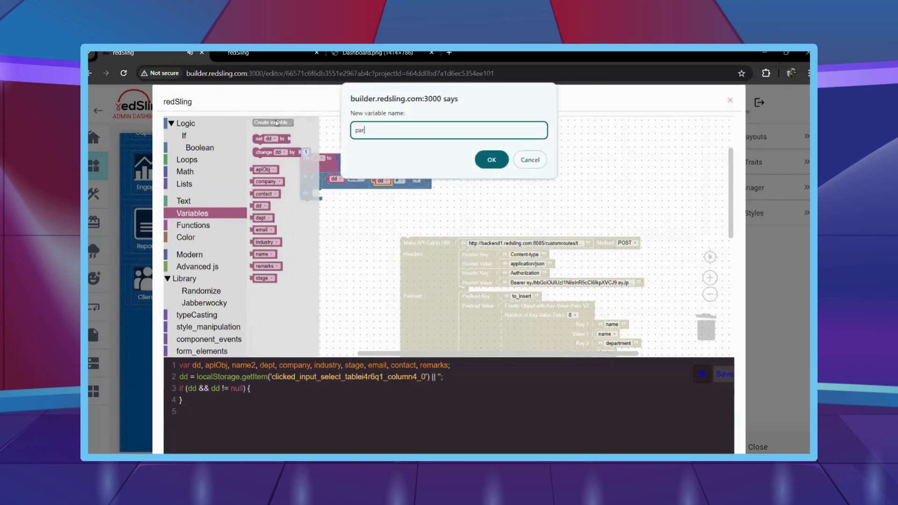
Create parseddd and store 'Parse JSON from String' of dd in it inside the if.
key(Return)
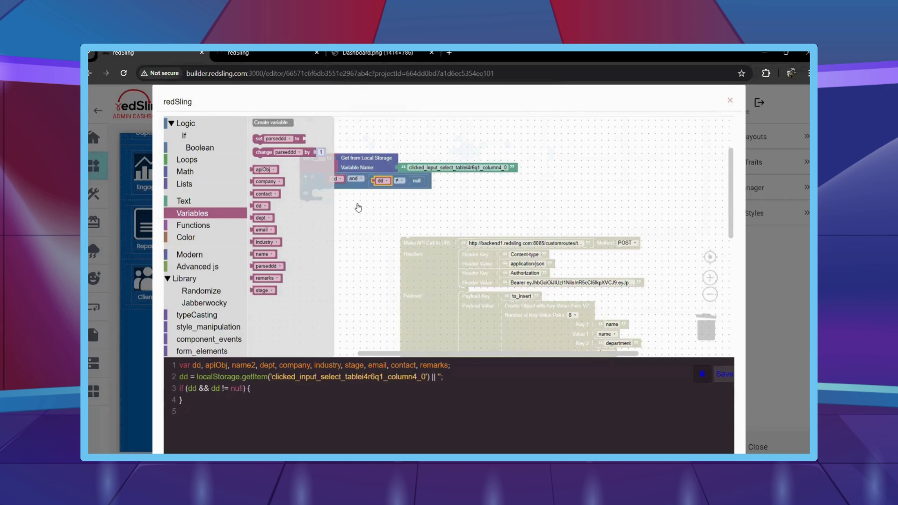
click(358, 206)
scroll(205, 200, down, 3)
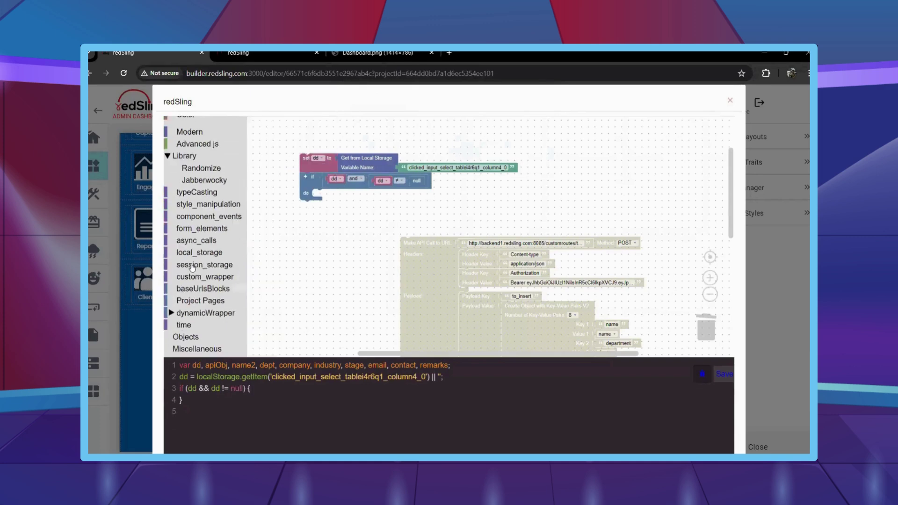
click(192, 265)
drag(272, 234, 387, 218)
right_click(335, 184)
click(349, 190)
right_click(381, 204)
click(396, 206)
click(386, 212)
click(377, 351)
Wrap the whole stack in a Set Interval running every 2000 ms.
scroll(180, 280, down, 1)
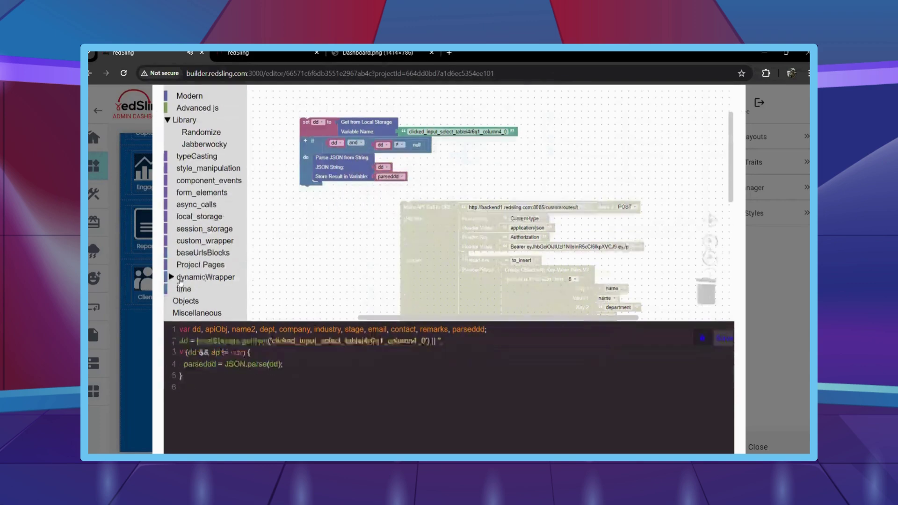
click(181, 281)
scroll(317, 238, down, 4)
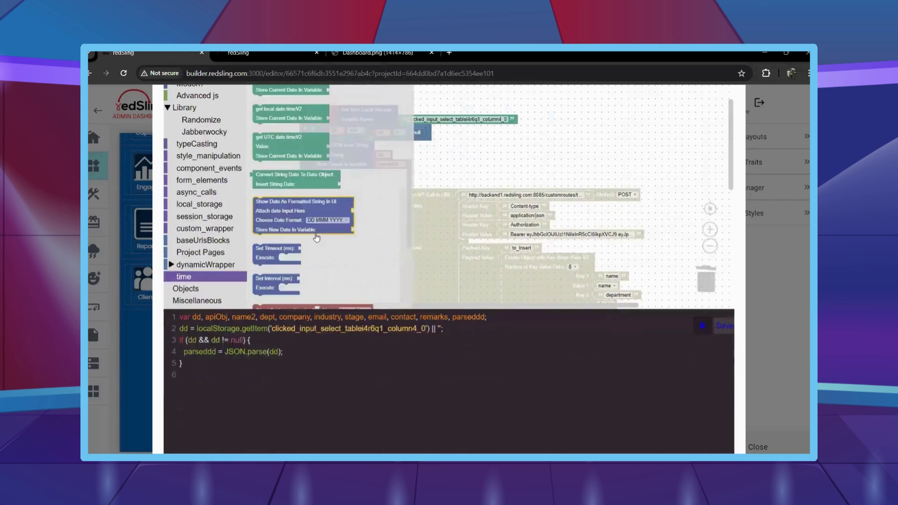
drag(269, 288, 290, 154)
scroll(194, 161, up, 3)
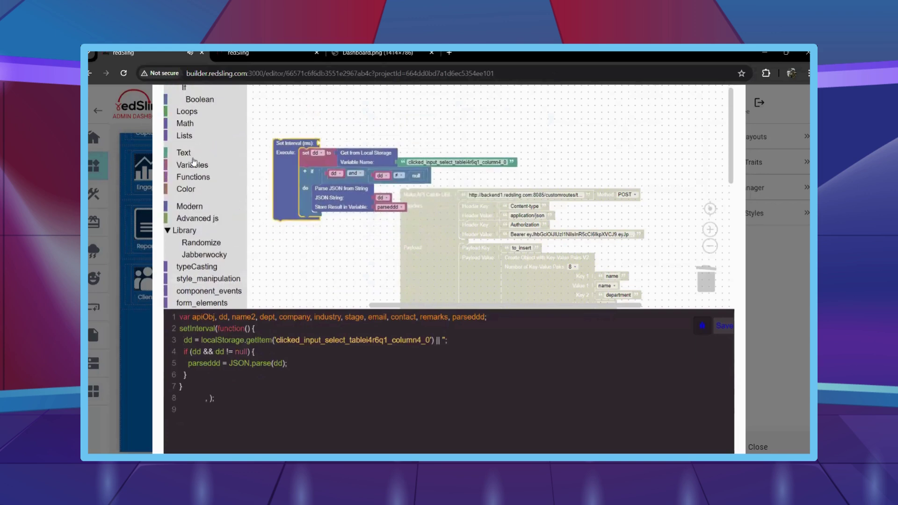
click(185, 123)
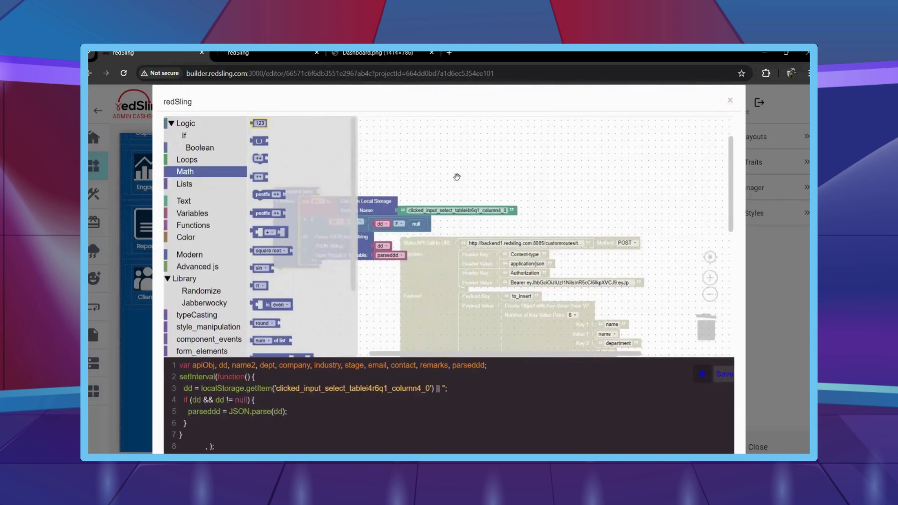
drag(255, 119, 370, 156)
drag(316, 145, 328, 152)
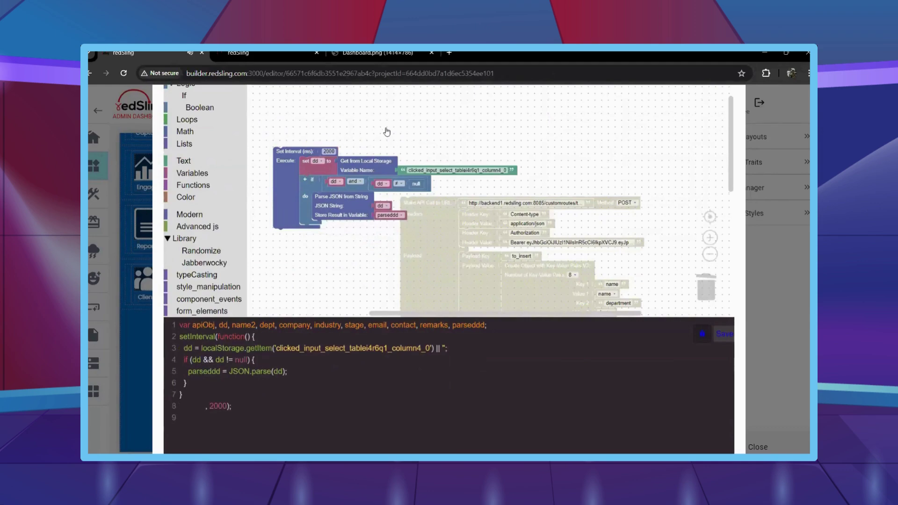
scroll(213, 169, up, 1)
click(187, 107)
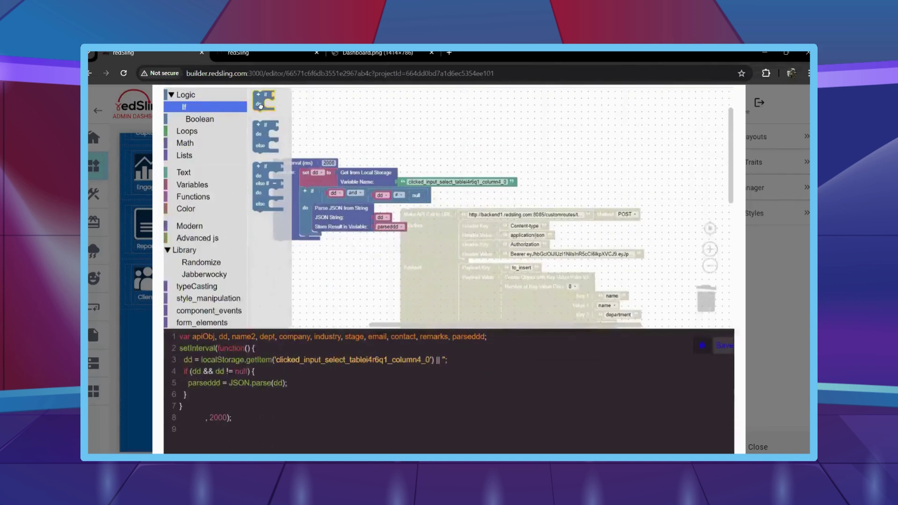
Nest a new if inside the do section with parseddd as its condition.
drag(261, 107, 321, 246)
key(ctrl+c)
key(ctrl+v)
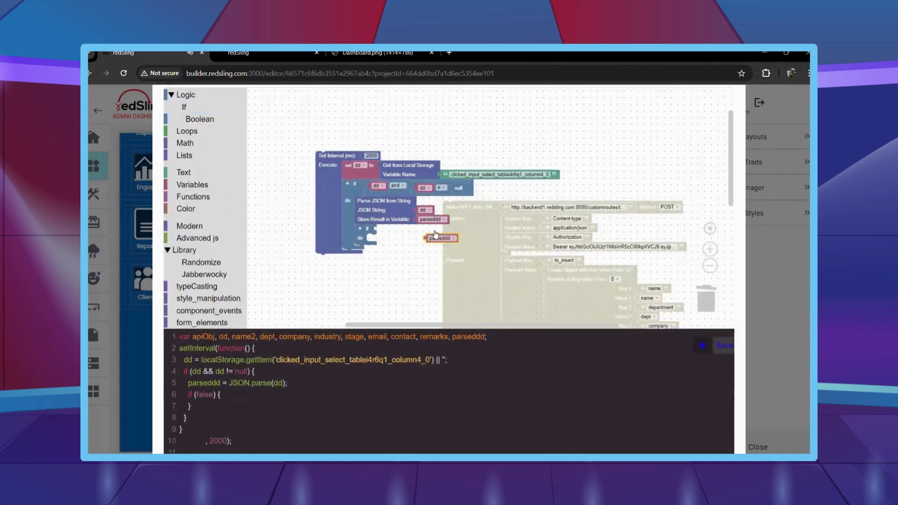
scroll(435, 234, down, 1)
drag(434, 224, 386, 215)
Create the selectedVal variable and add a set selectedVal step inside the inner if.
click(203, 172)
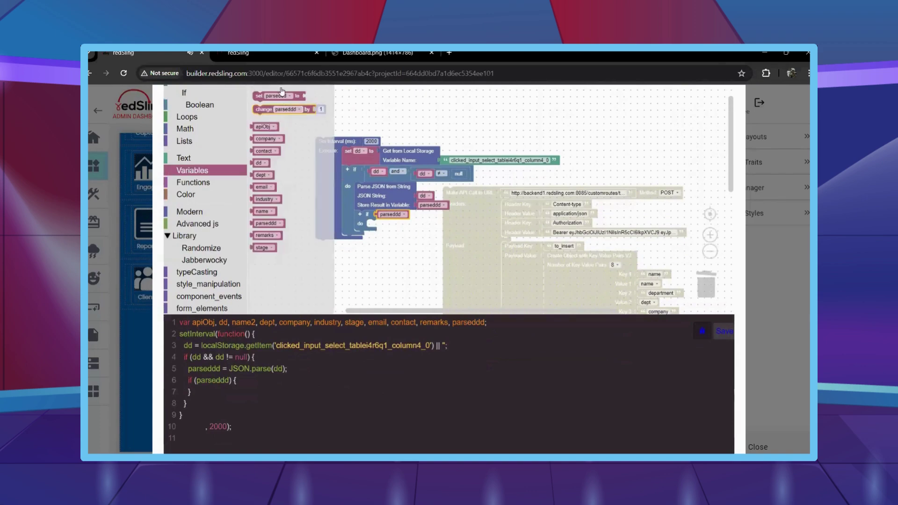
scroll(281, 92, up, 3)
click(274, 123)
text(sele)
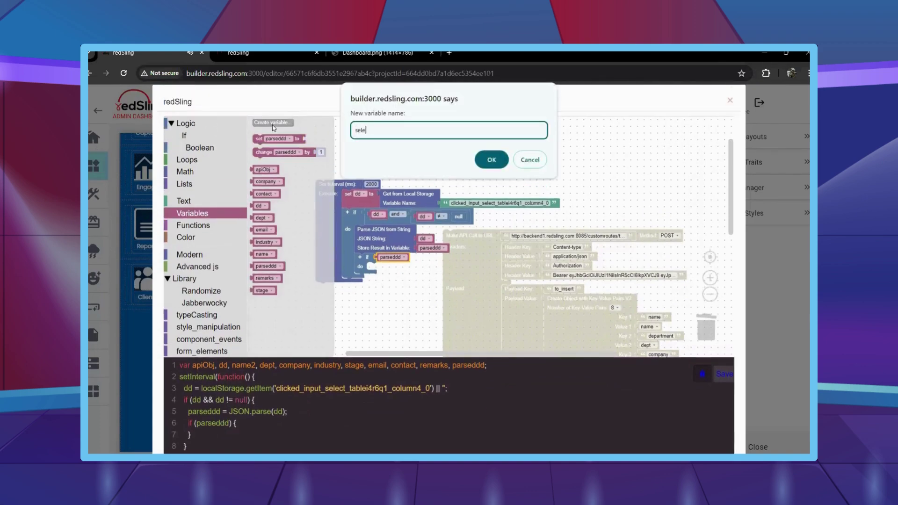
text(ctedVal)
key(Return)
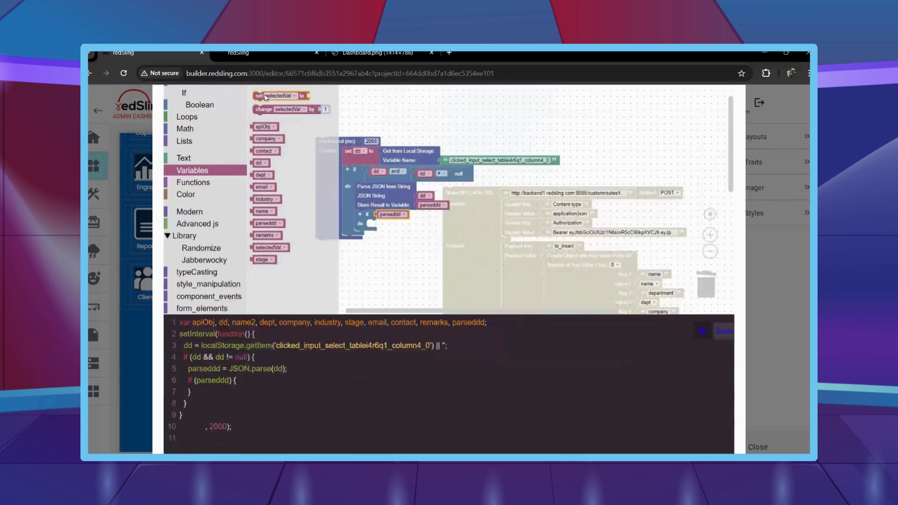
drag(258, 97, 394, 219)
Assign selectedVal from an async_calls 'Get Property of' lookup on parseddd.
scroll(205, 281, down, 2)
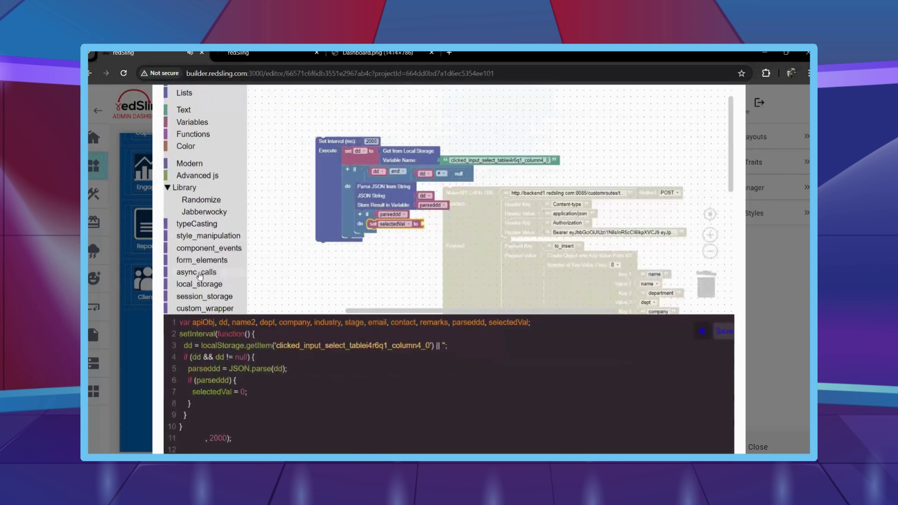
click(197, 272)
scroll(297, 248, down, 5)
scroll(297, 248, down, 2)
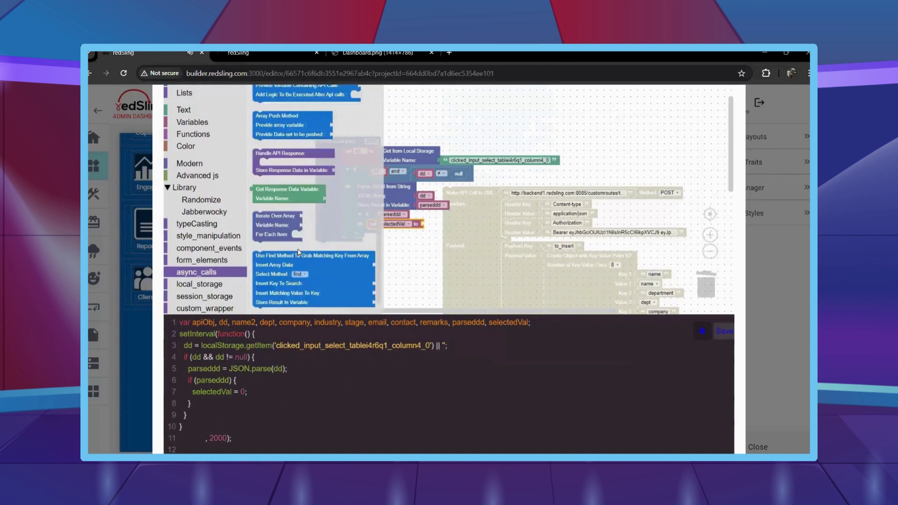
drag(295, 241, 428, 226)
drag(329, 142, 289, 136)
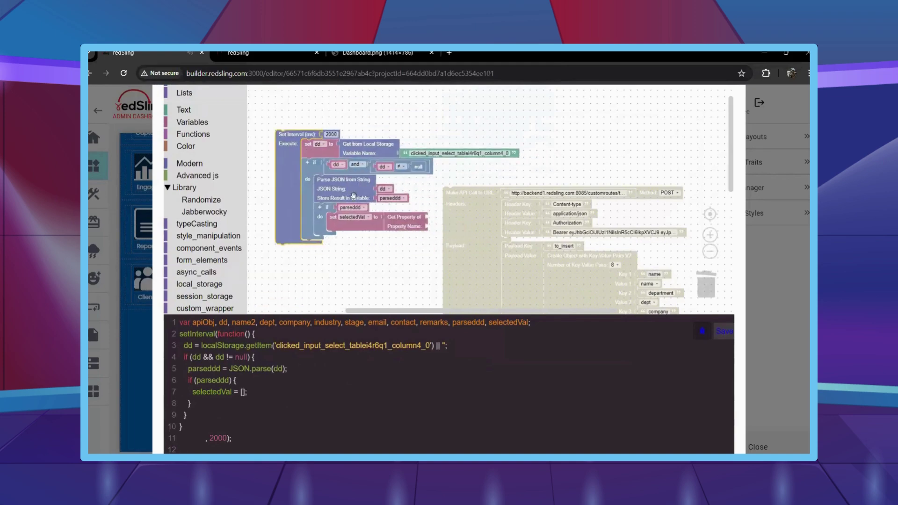
right_click(350, 207)
click(358, 209)
drag(360, 217, 450, 219)
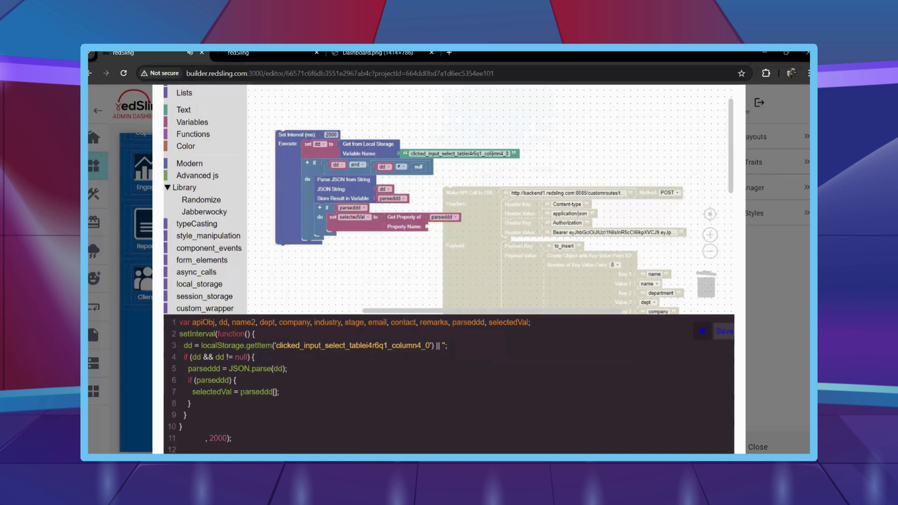
Set the looked-up property name to 'selectedValue'.
right_click(517, 151)
click(526, 158)
drag(514, 188, 520, 228)
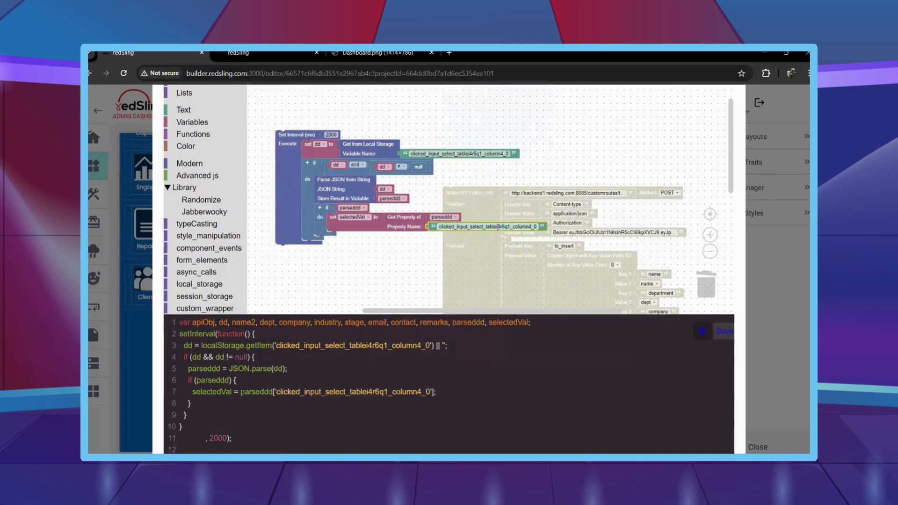
text(selectedValue)
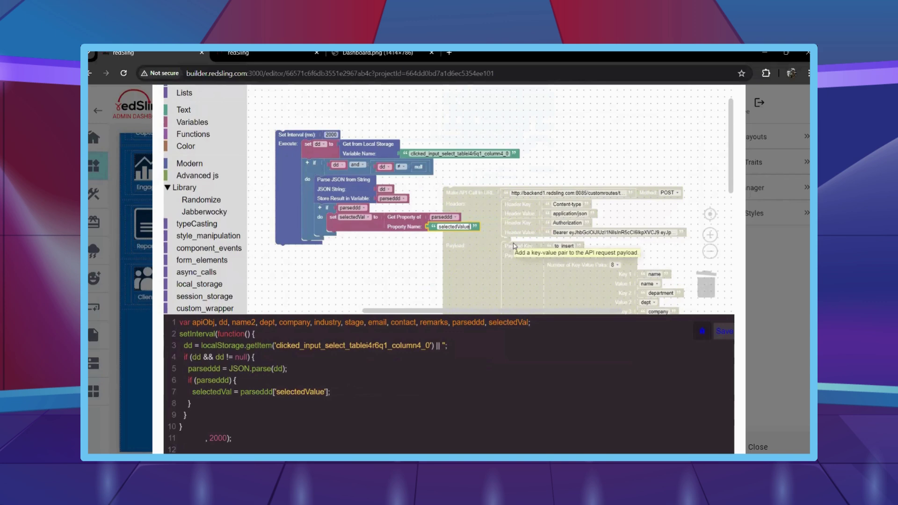
click(356, 269)
right_click(361, 228)
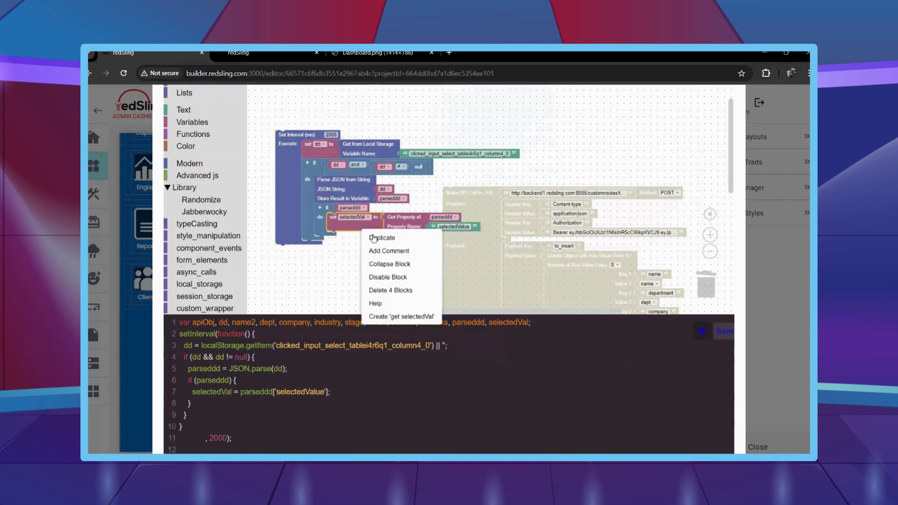
Duplicate the set selectedVal step and create a new dataID variable.
click(375, 236)
drag(361, 248, 360, 241)
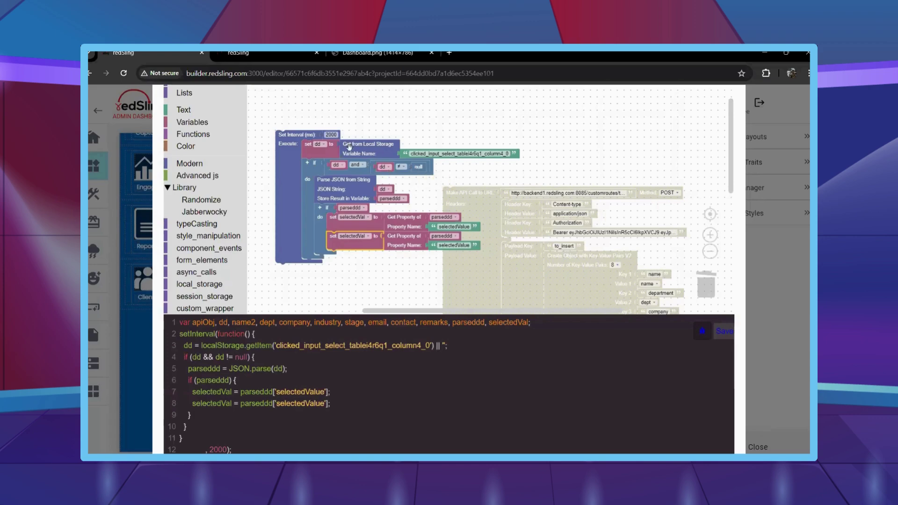
click(199, 122)
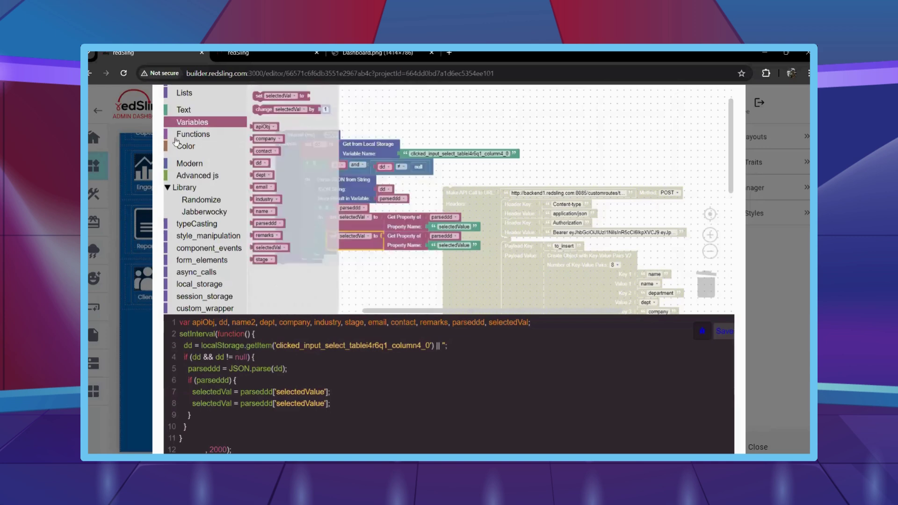
scroll(252, 140, up, 1)
click(264, 125)
text(dataID)
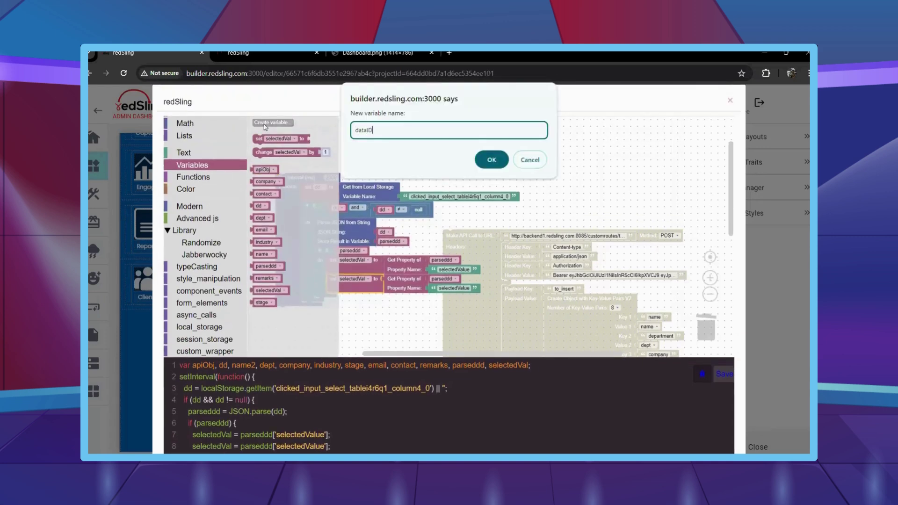
key(Return)
Make the copied step set dataID from parseddd's 'data-db-id' property.
scroll(346, 238, down, 1)
click(347, 237)
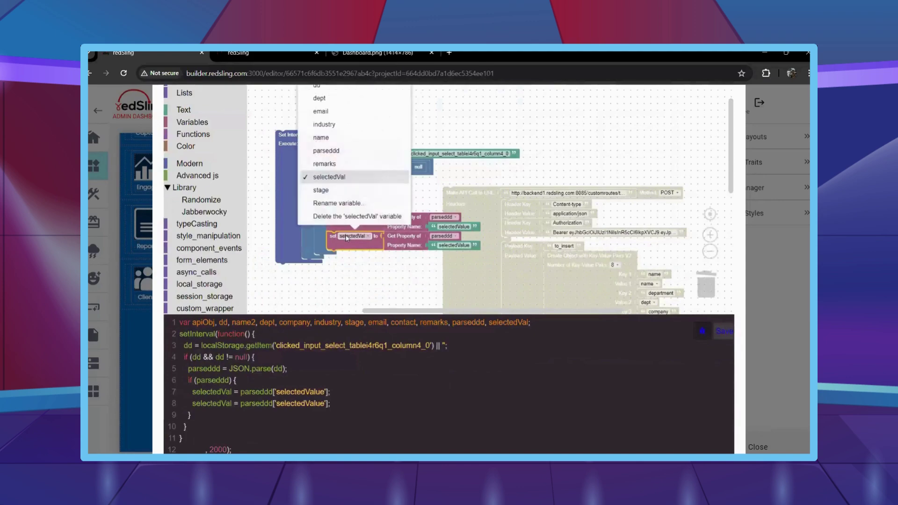
scroll(336, 159, up, 3)
click(328, 120)
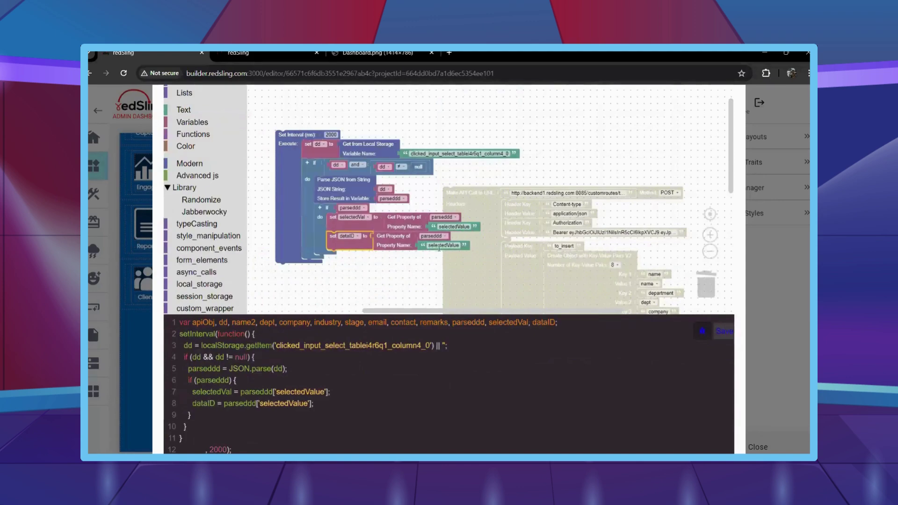
click(453, 245)
text(data-db-id)
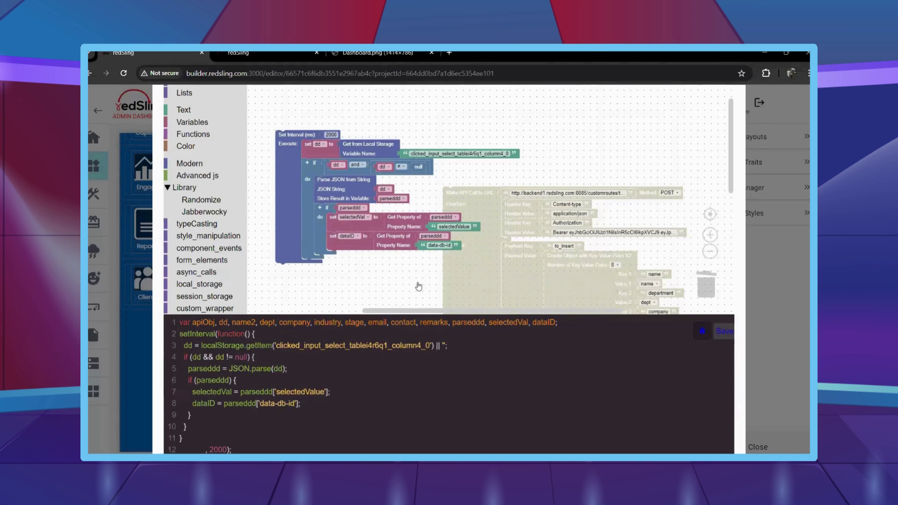
Add an if inside the parseddd branch that checks dataID.
scroll(422, 286, down, 2)
scroll(200, 173, up, 2)
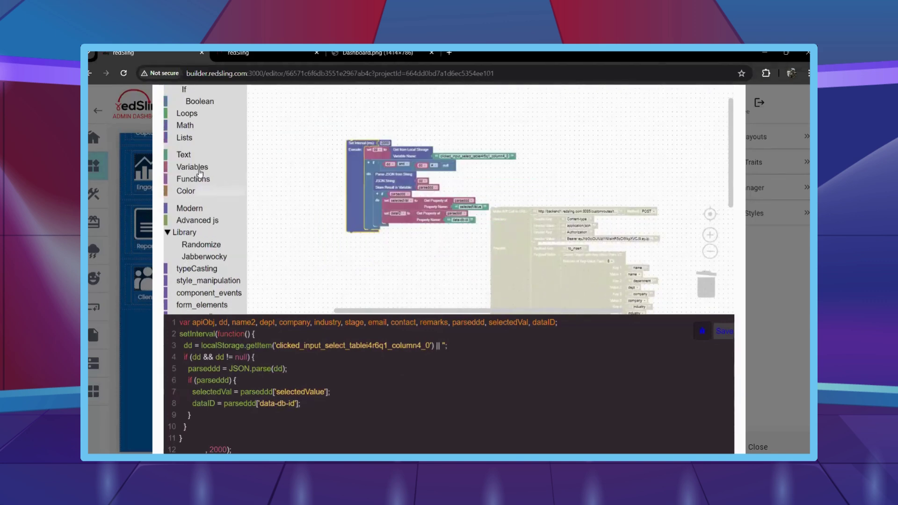
click(187, 93)
drag(257, 94, 396, 248)
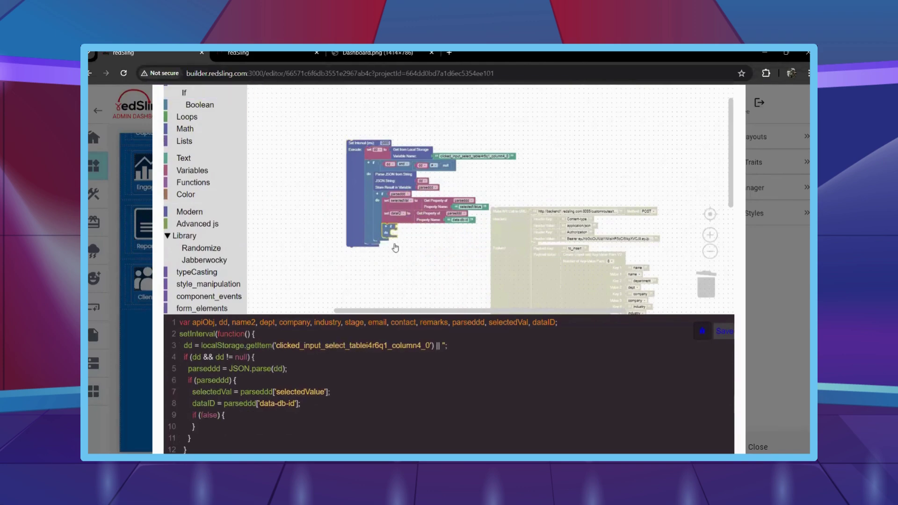
scroll(408, 178, up, 2)
right_click(405, 170)
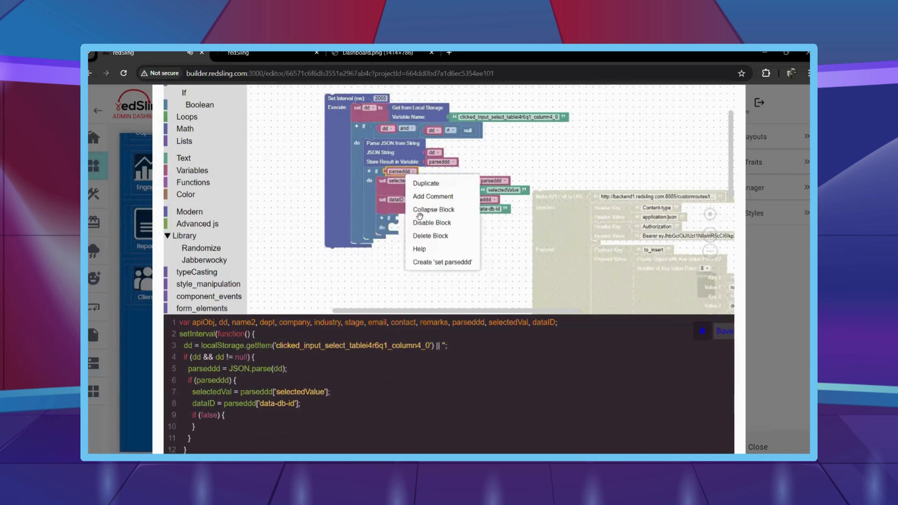
click(421, 178)
drag(412, 183, 417, 224)
click(417, 223)
scroll(403, 269, up, 3)
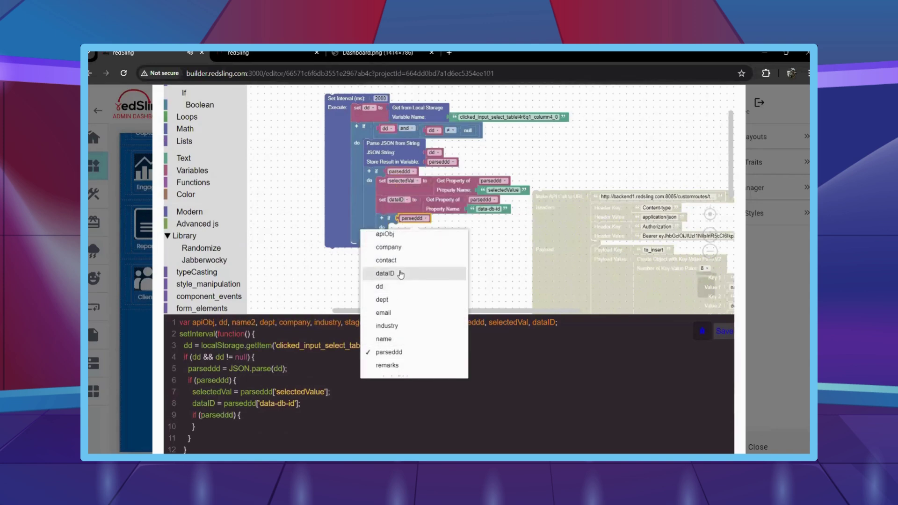
click(406, 272)
Inside the dataID check, store null under the clicked_input_select_tablei4r6q1_column4_0 local storage key.
scroll(206, 234, down, 4)
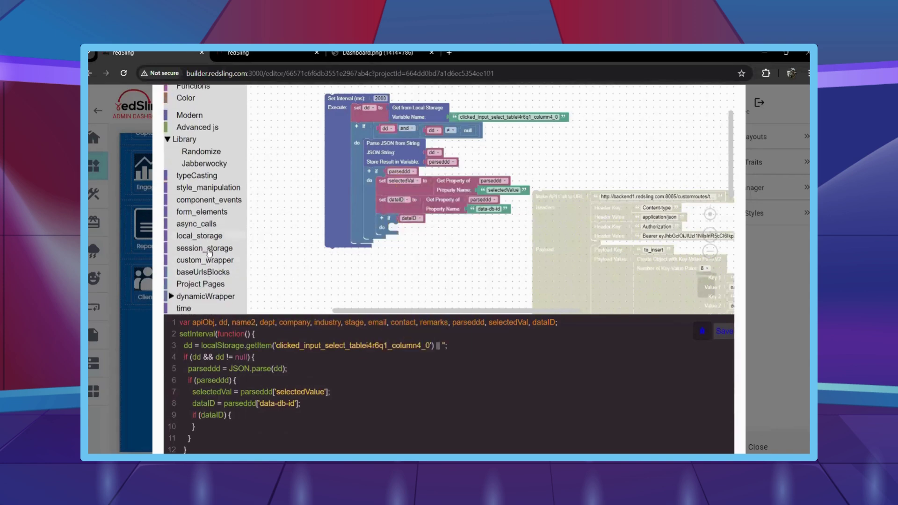
click(200, 236)
drag(262, 92, 399, 231)
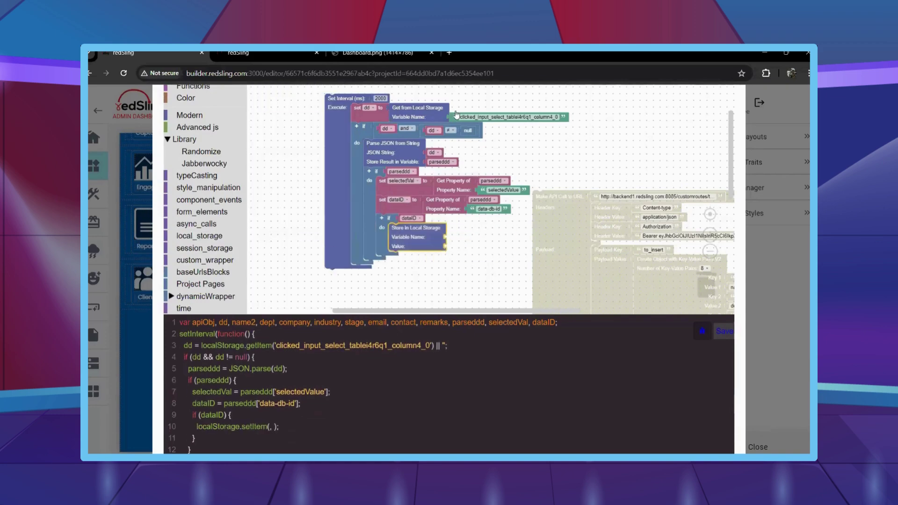
right_click(456, 115)
click(529, 125)
drag(482, 154, 452, 237)
right_click(461, 136)
click(482, 141)
drag(476, 150, 460, 262)
scroll(461, 262, down, 2)
scroll(211, 262, up, 1)
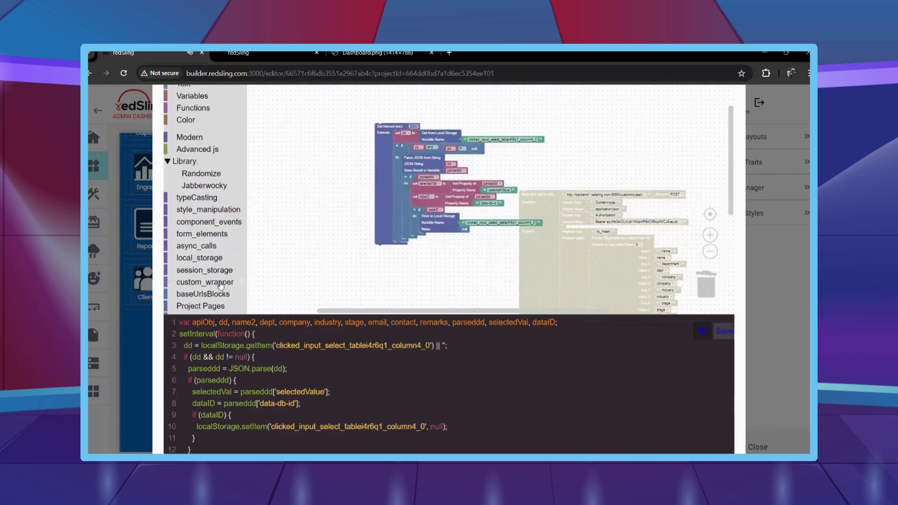
Add a Component Instance and Click event for form_submit_field-ik8u7w.
scroll(213, 272, down, 2)
click(212, 270)
scroll(210, 273, down, 5)
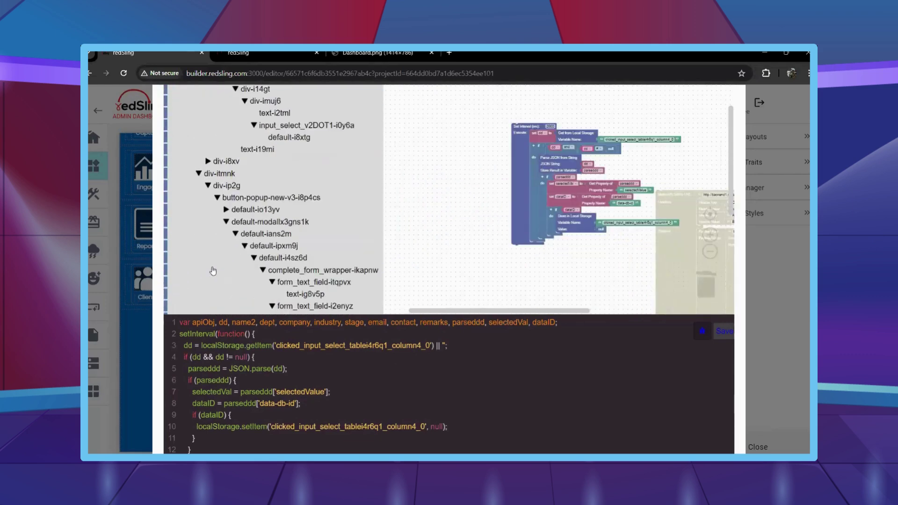
scroll(278, 277, down, 5)
click(291, 267)
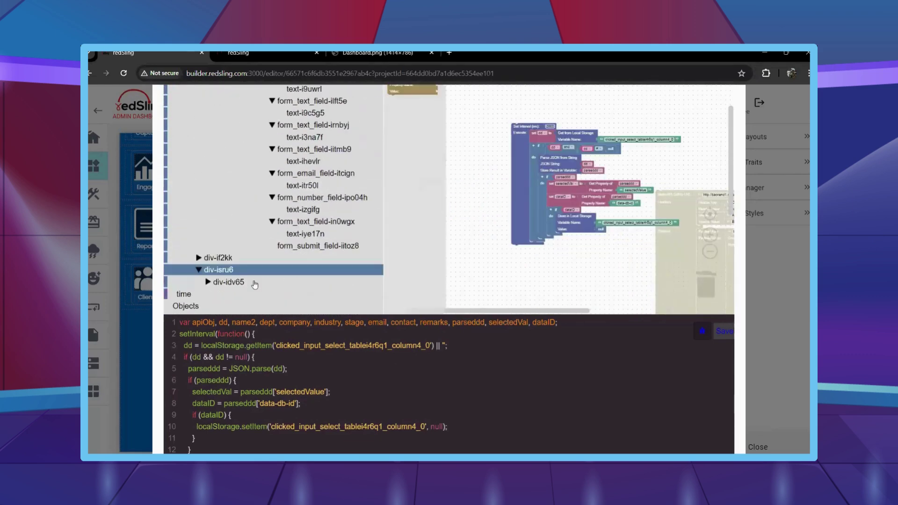
click(256, 282)
click(255, 293)
drag(412, 110, 538, 249)
click(288, 292)
drag(400, 156, 549, 276)
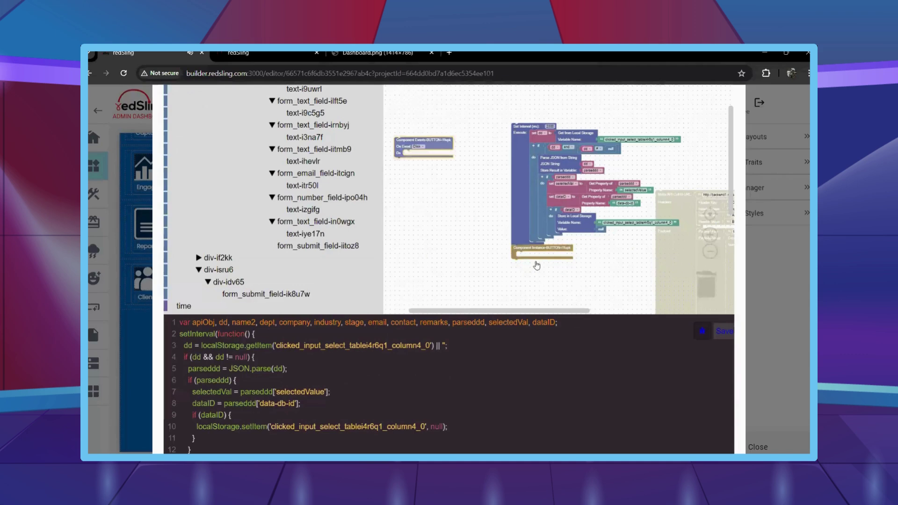
Move the Make API Call block into the click handler and set its method to PUT.
drag(679, 257, 440, 227)
right_click(566, 155)
click(566, 155)
scroll(598, 152, up, 2)
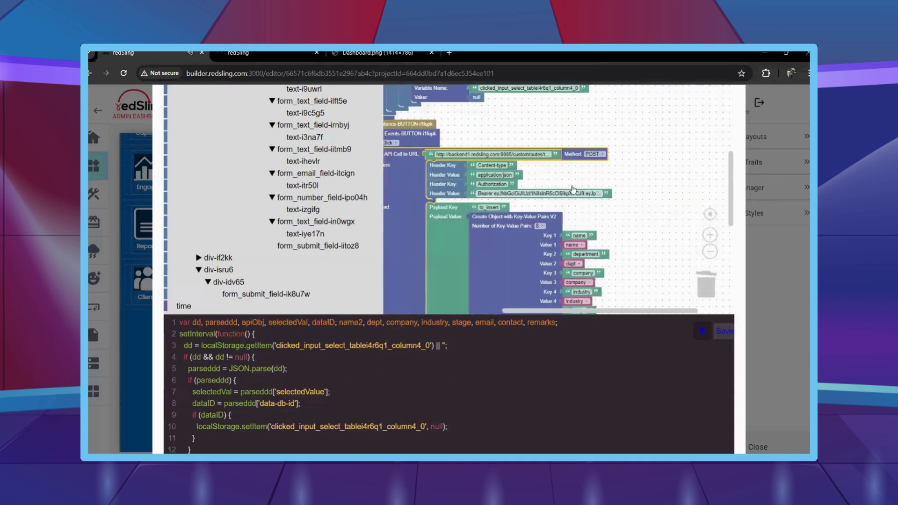
click(627, 155)
click(625, 199)
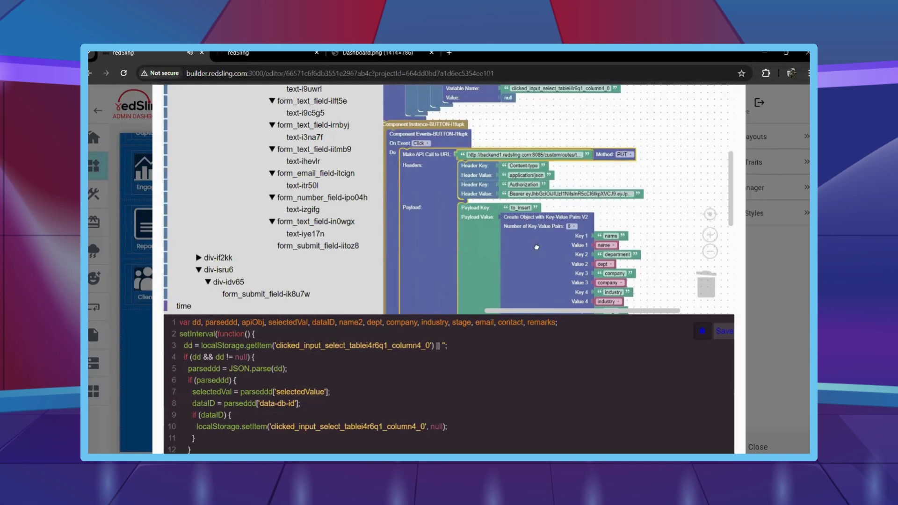
Replace the old payload object with a new key-value object whose key is 'user'.
click(536, 247)
key(Delete)
scroll(280, 234, down, 2)
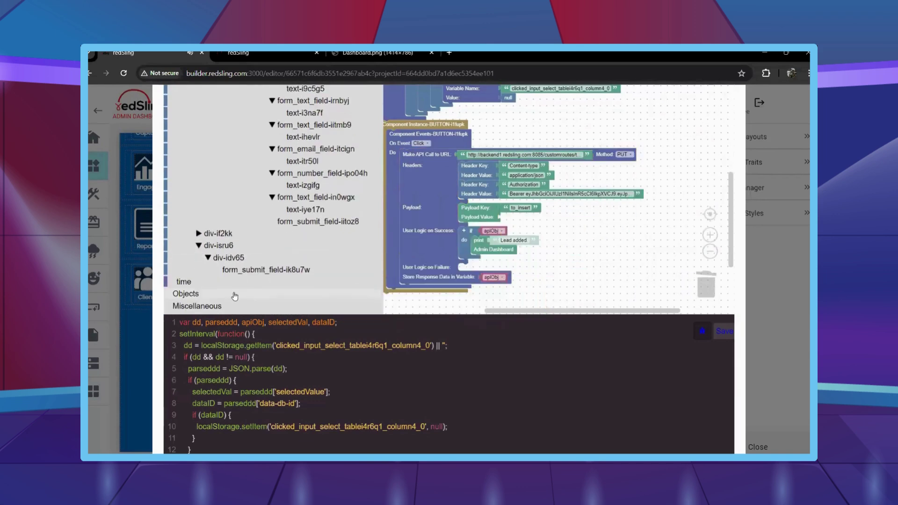
click(187, 293)
drag(453, 156, 623, 234)
right_click(542, 218)
click(559, 218)
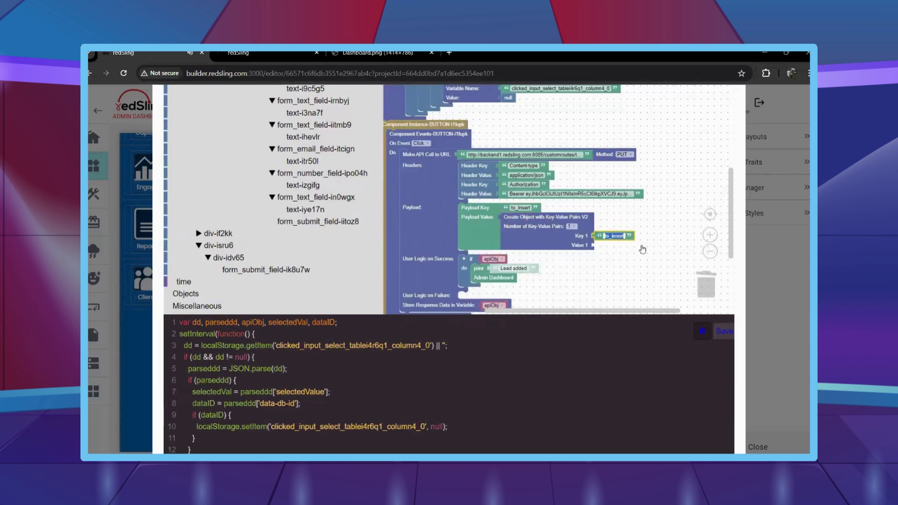
text(user)
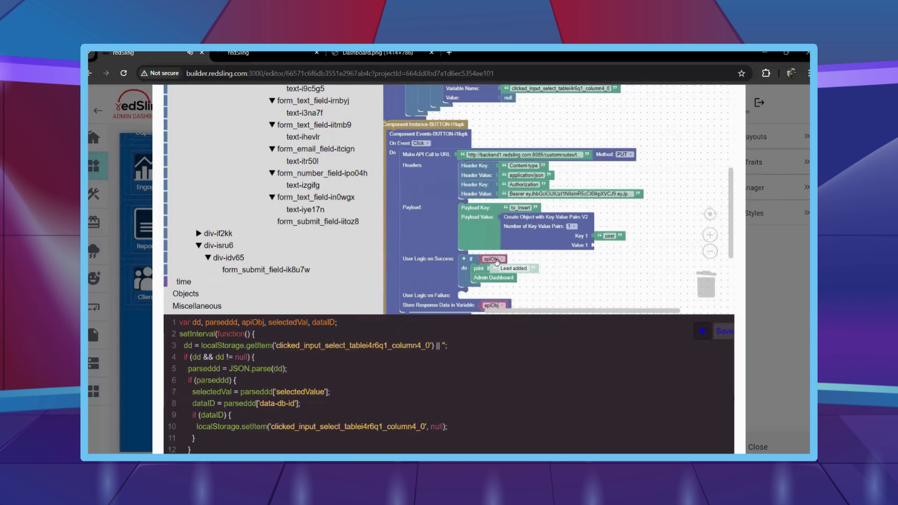
Set the payload's Value 1 to the selectedVal variable.
right_click(495, 260)
click(512, 266)
scroll(559, 274, down, 1)
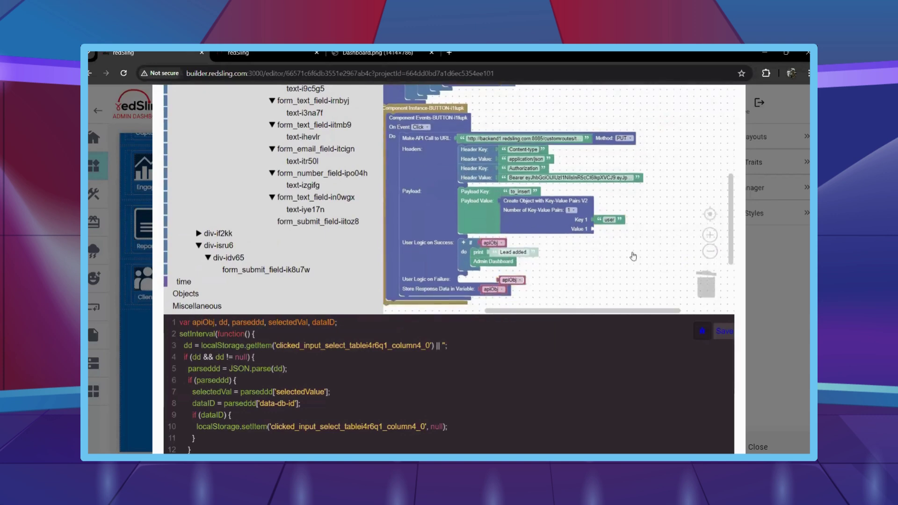
drag(505, 280, 603, 230)
click(614, 229)
scroll(595, 188, down, 3)
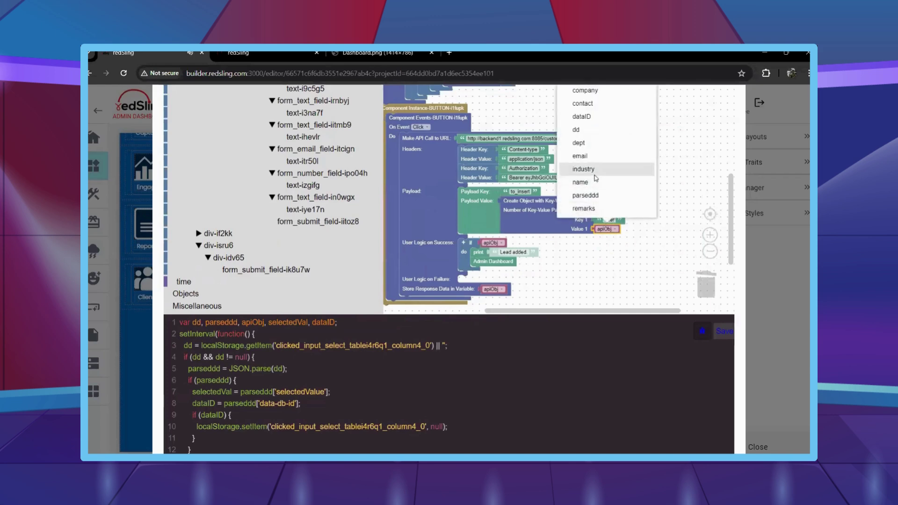
click(597, 174)
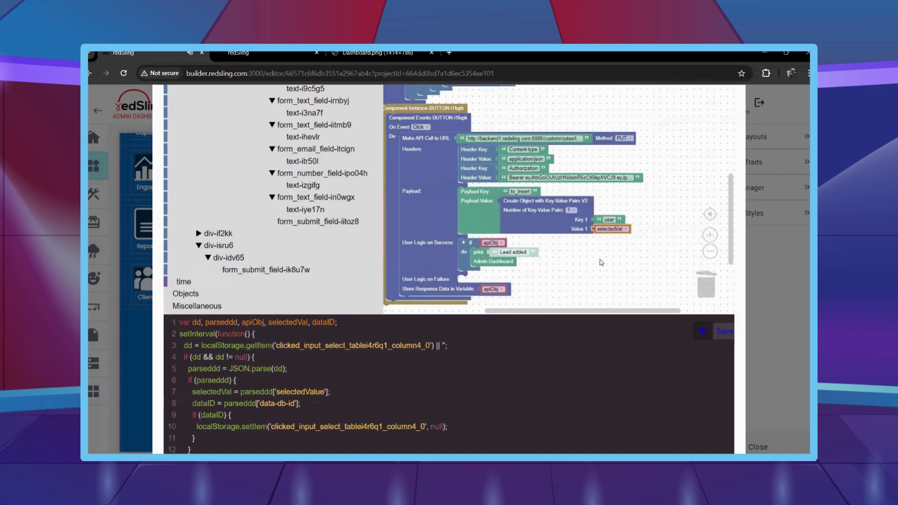
Change the success message from 'Lead added' to 'Lead updated'.
click(513, 252)
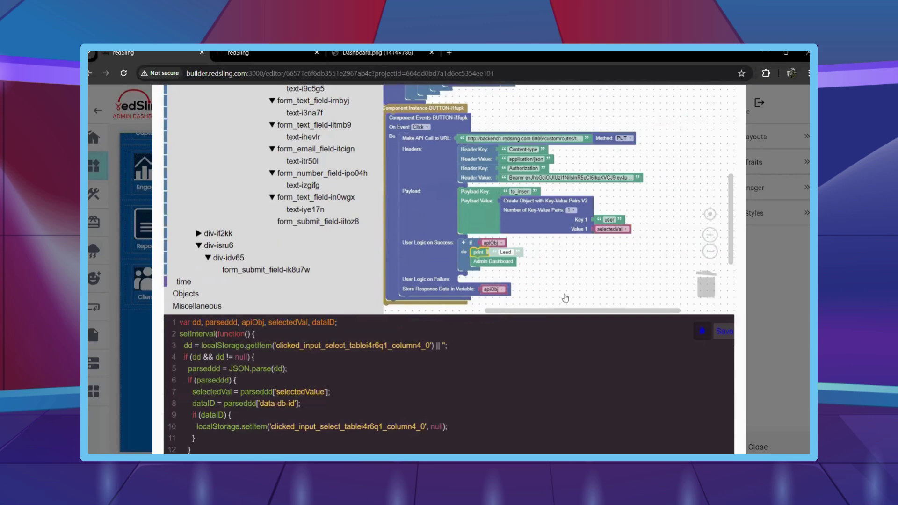
text(updtae)
click(566, 297)
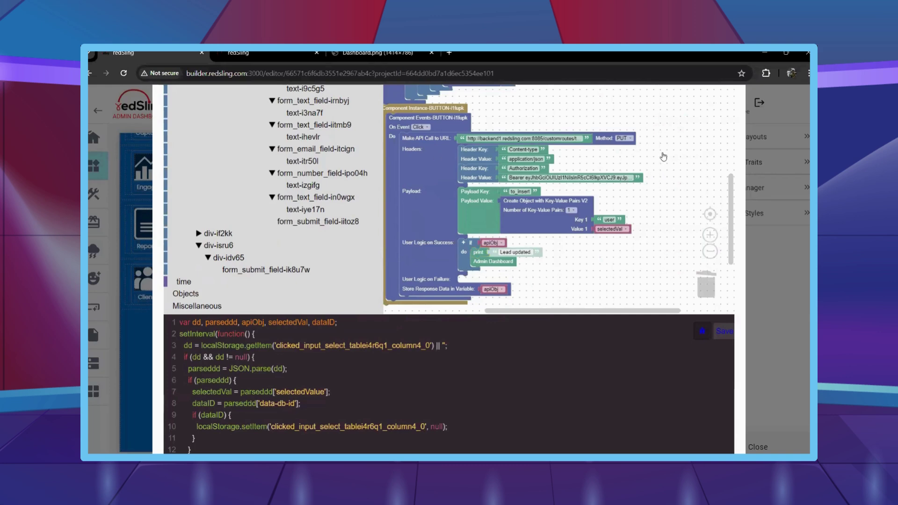
scroll(235, 164, up, 10)
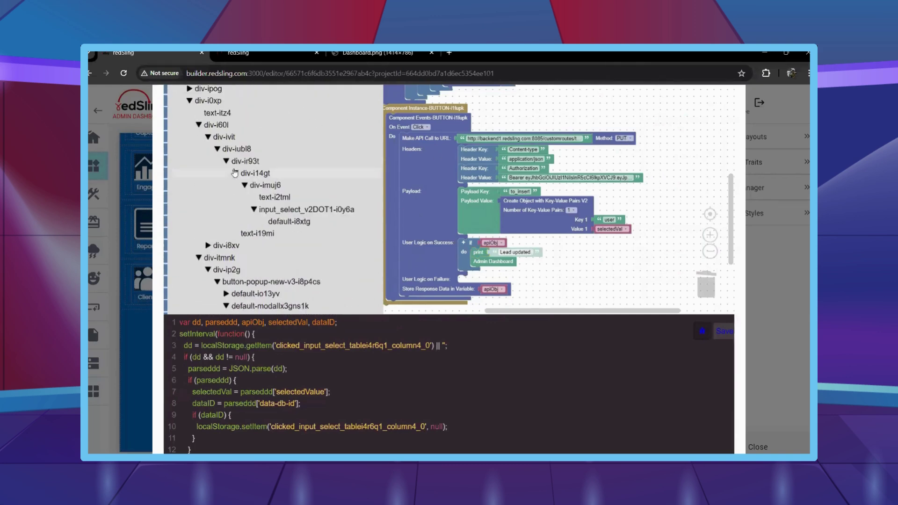
scroll(229, 187, up, 5)
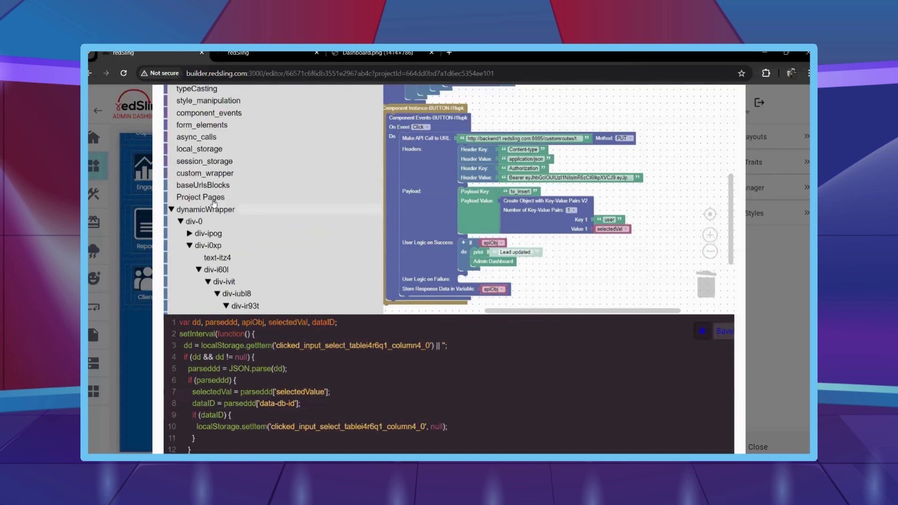
scroll(214, 203, up, 4)
click(184, 146)
scroll(434, 195, up, 2)
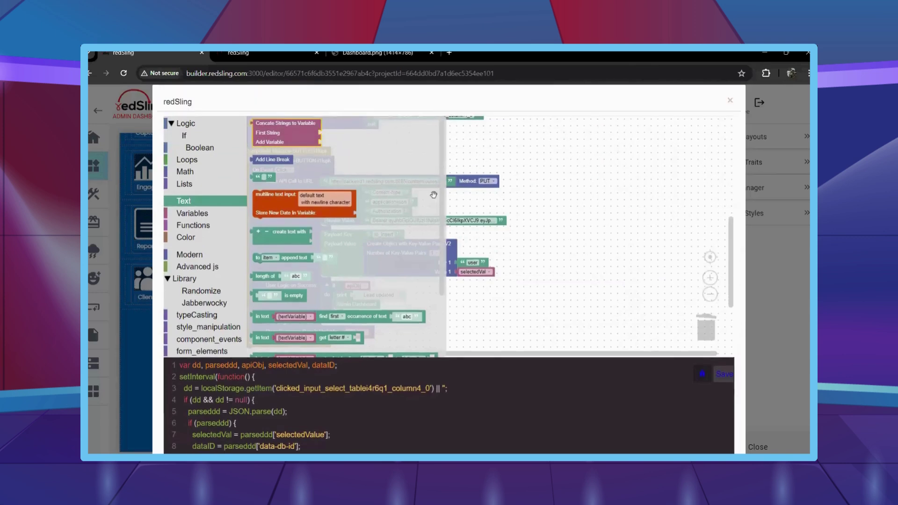
Build the request URL as the base URL text joined with dataID.
scroll(549, 174, down, 2)
drag(285, 123, 322, 138)
drag(337, 108, 419, 176)
click(421, 143)
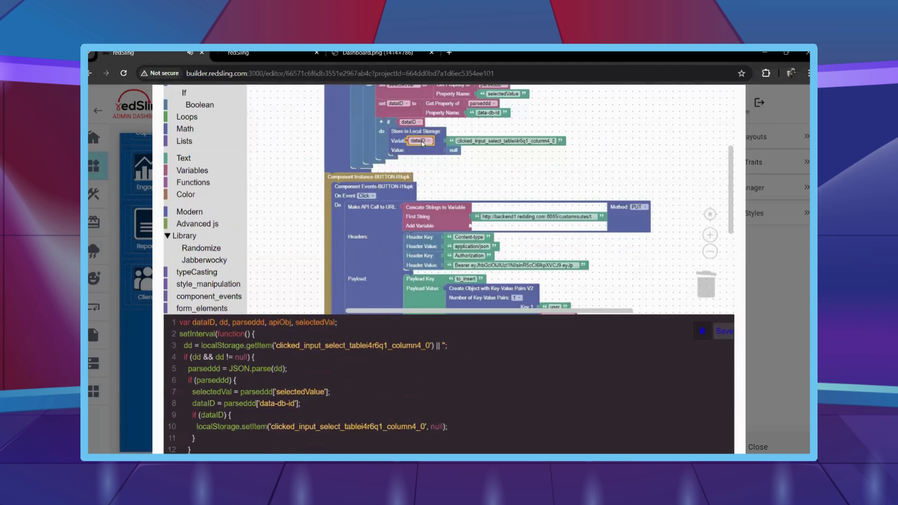
drag(423, 143, 525, 237)
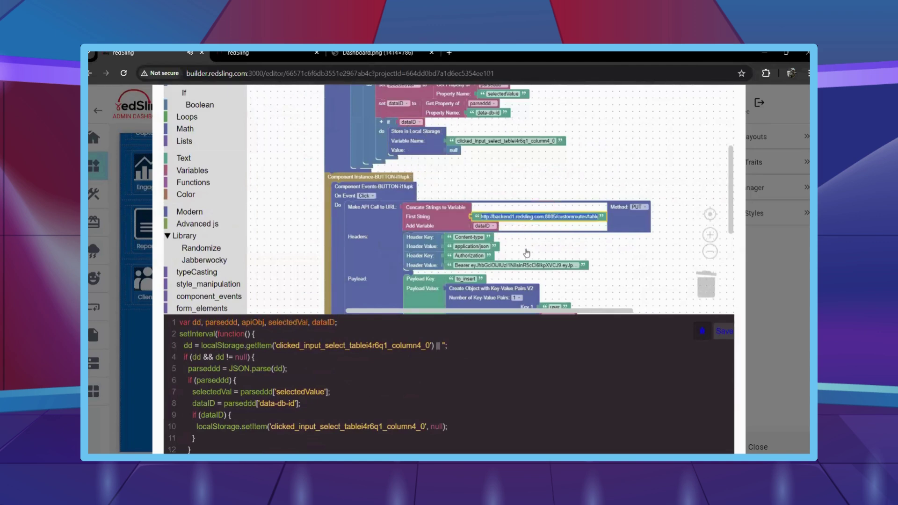
key(Right)
key(Right)
key(Right)
key(Right)
key(Right)
key(Right)
key(Right)
key(Right)
key(Right)
key(Right)
key(Right)
key(Right)
key(Right)
key(Right)
key(Right)
key(Right)
key(Right)
key(Right)
key(Right)
key(Right)
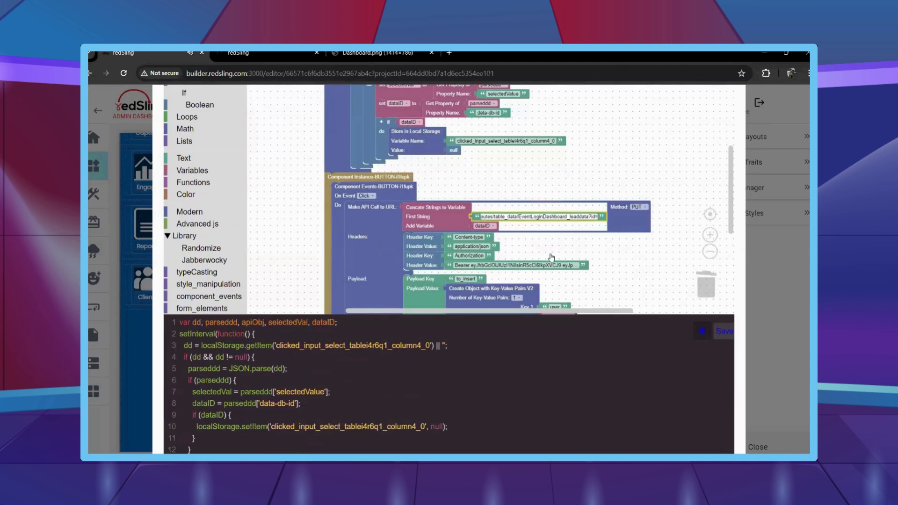
click(605, 237)
Check the Data Models page, return to the blocks, then save the script and close the editor.
scroll(605, 237, down, 2)
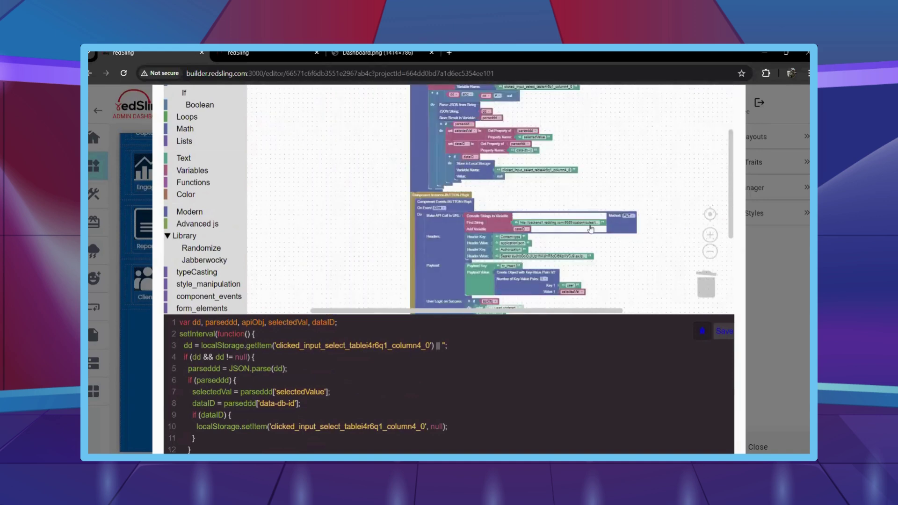
scroll(591, 229, down, 2)
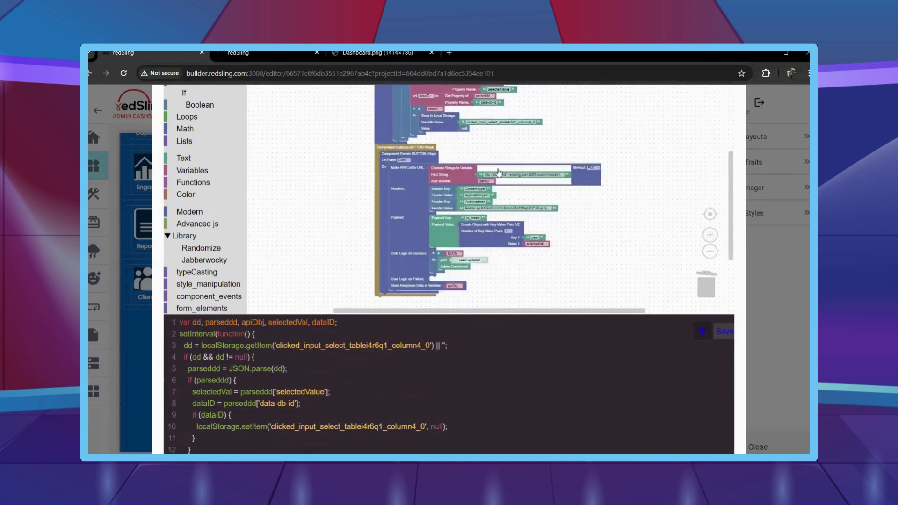
click(229, 53)
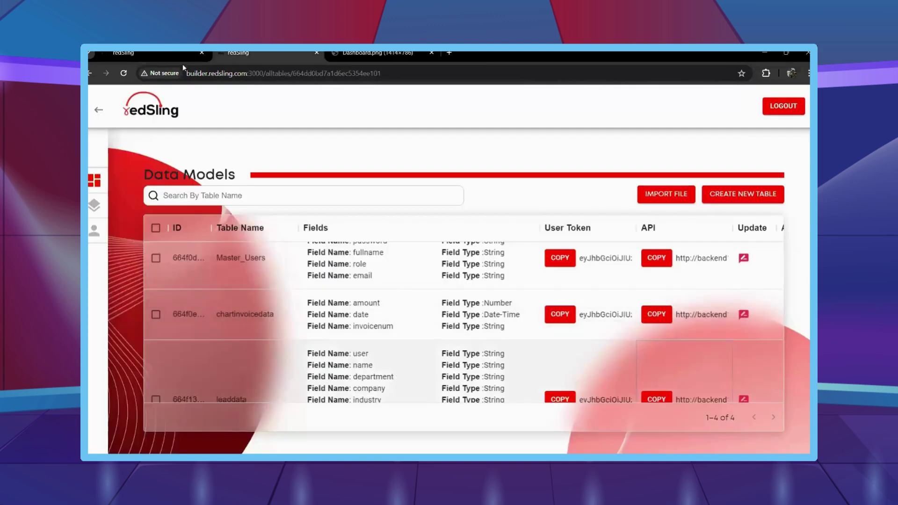
key(ctrl+shift+Tab)
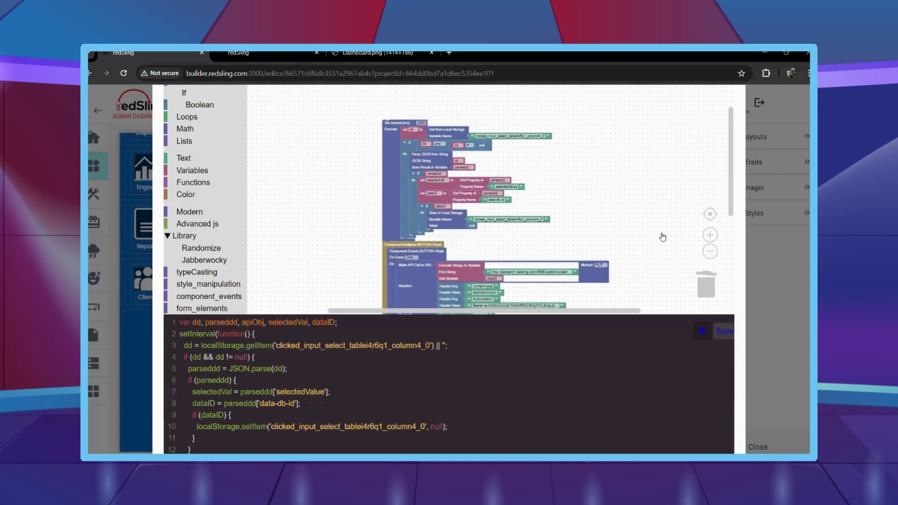
scroll(609, 210, down, 3)
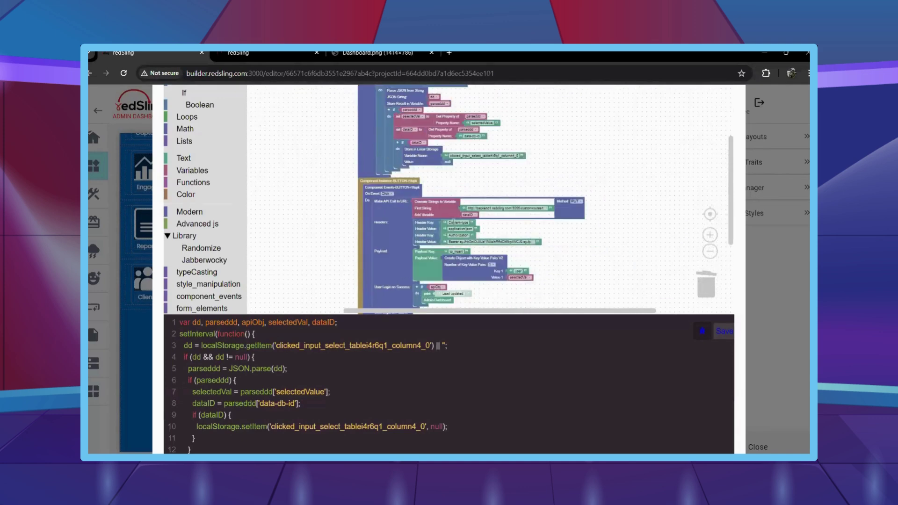
scroll(582, 234, down, 2)
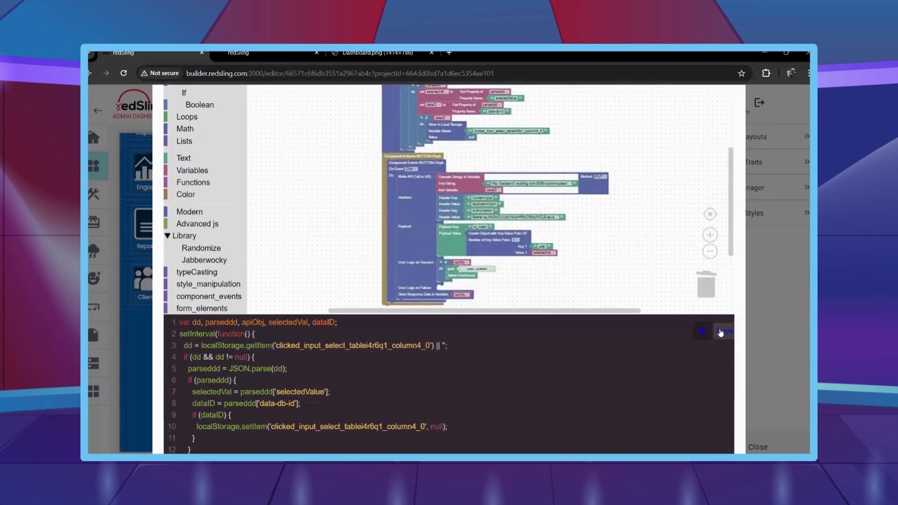
click(758, 446)
Set the Invoice Total quarter filter to Q1, showing 329173.
scroll(361, 305, down, 1)
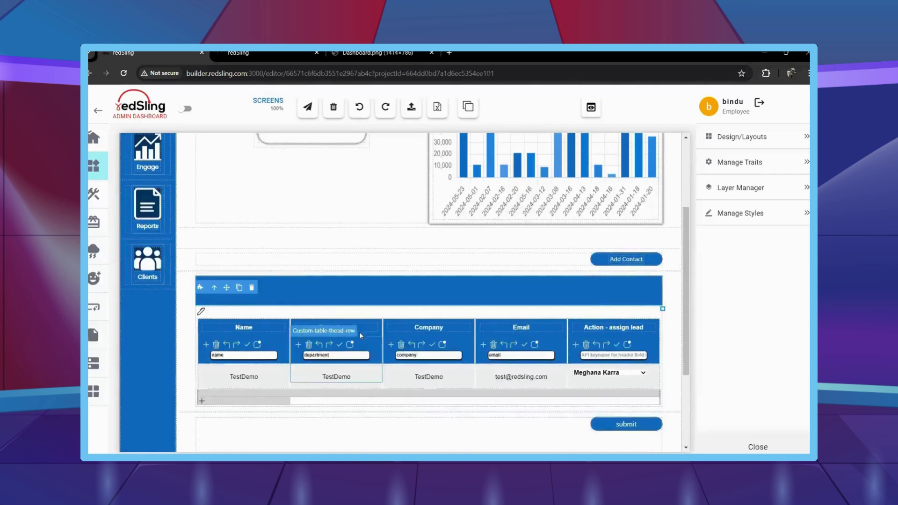
scroll(359, 329, up, 2)
scroll(359, 329, up, 1)
click(311, 223)
click(290, 234)
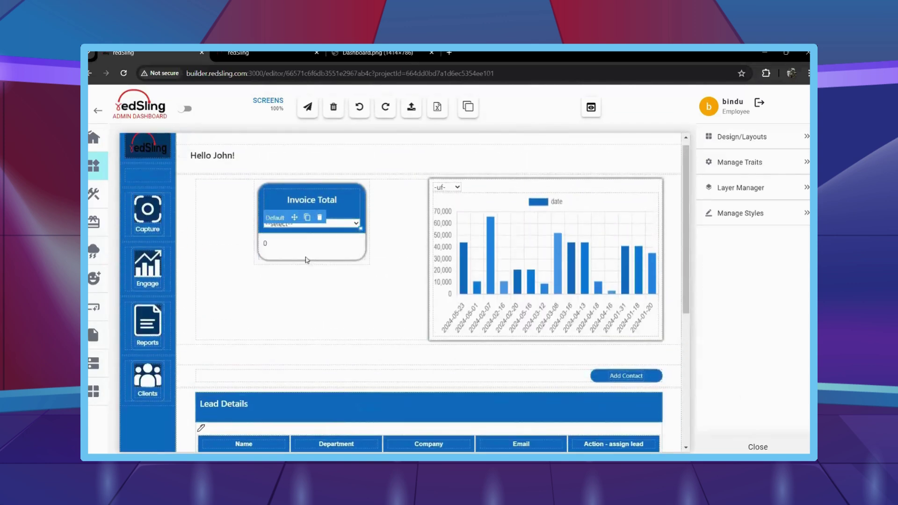
Style the invoice value 18 px, semi-bold and centred, then open the developer tools.
click(767, 215)
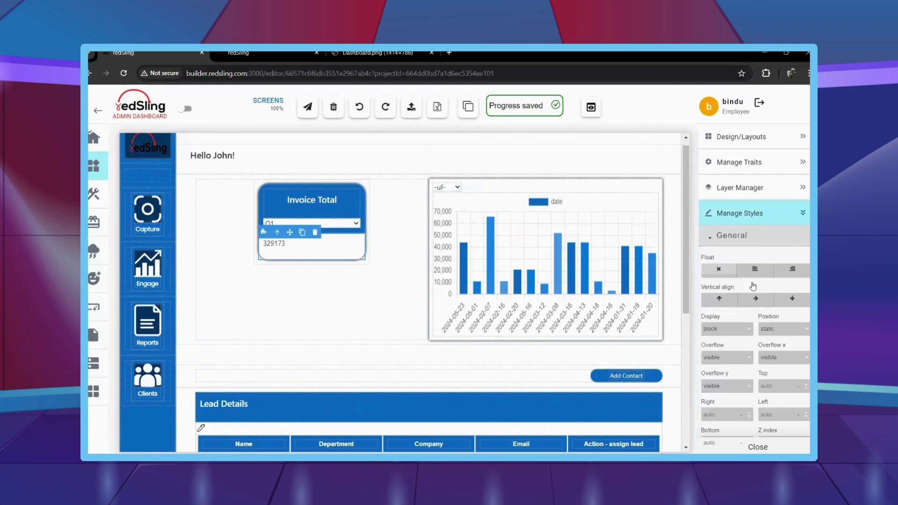
scroll(753, 287, down, 3)
click(738, 322)
scroll(732, 234, down, 1)
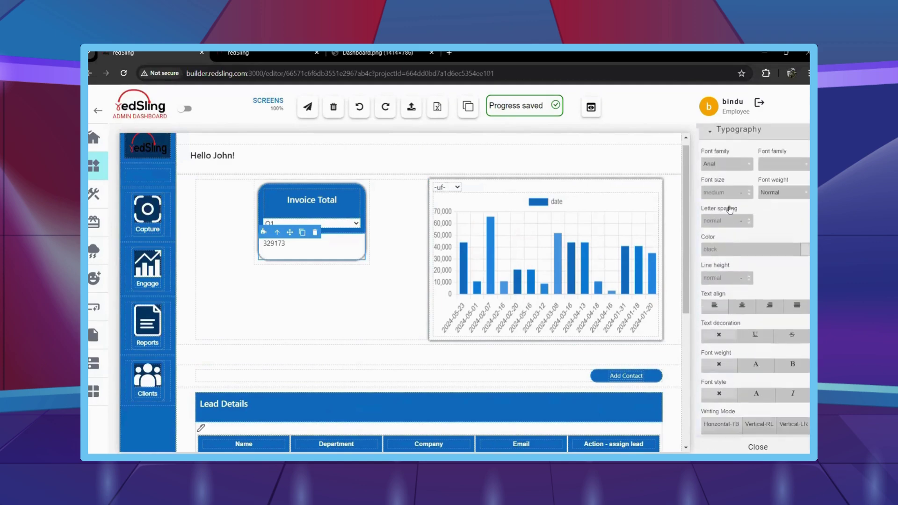
text(18)
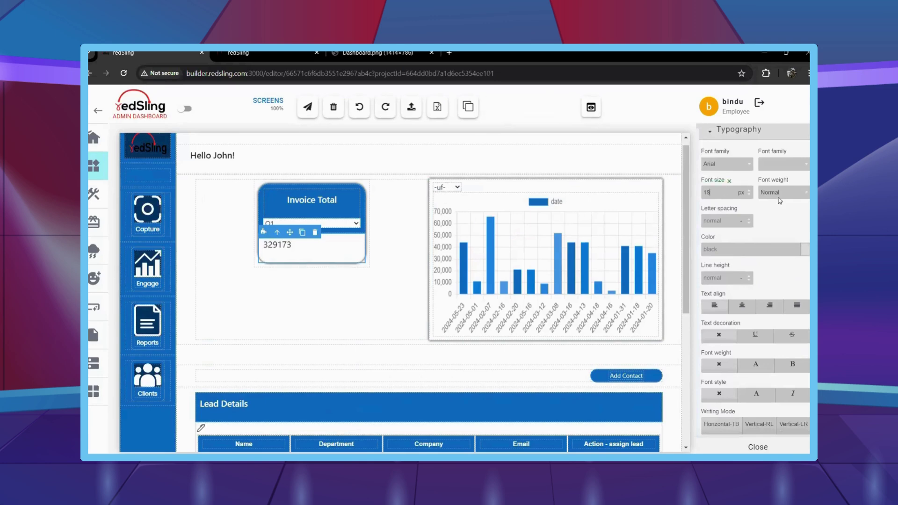
click(782, 192)
click(780, 247)
click(783, 192)
click(775, 239)
click(740, 306)
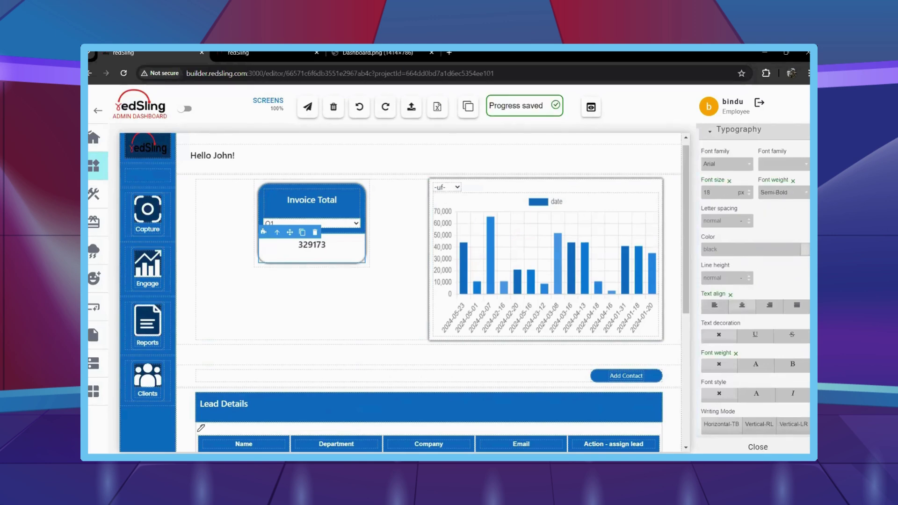
click(758, 447)
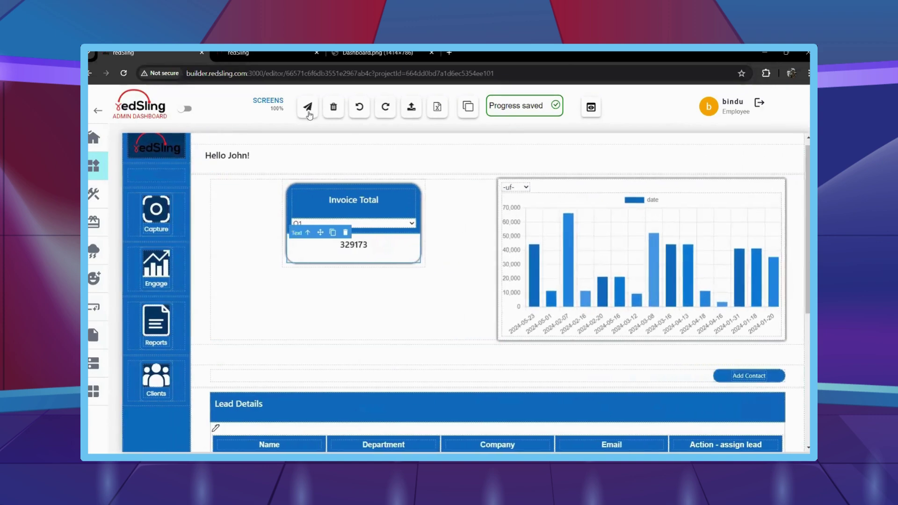
key(ctrl+shift+i)
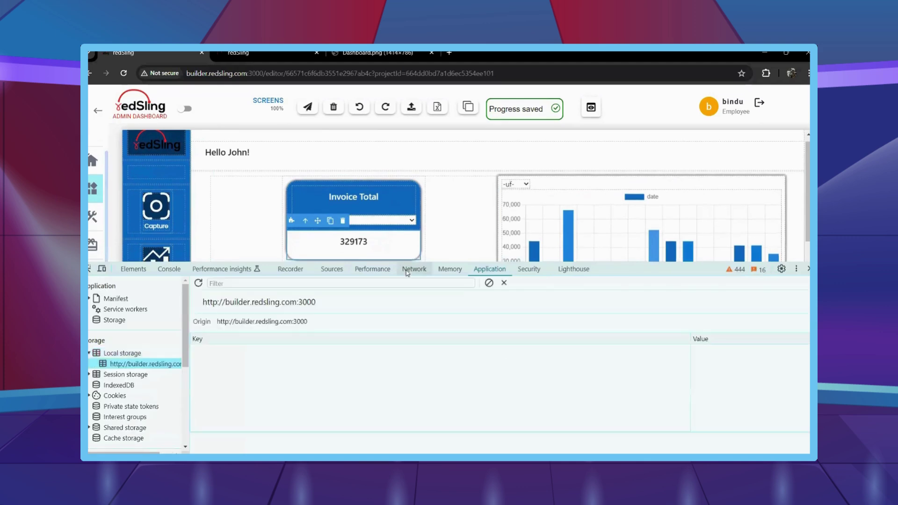
Close the developer tools and open style settings for the Lead Details table footer row.
click(303, 109)
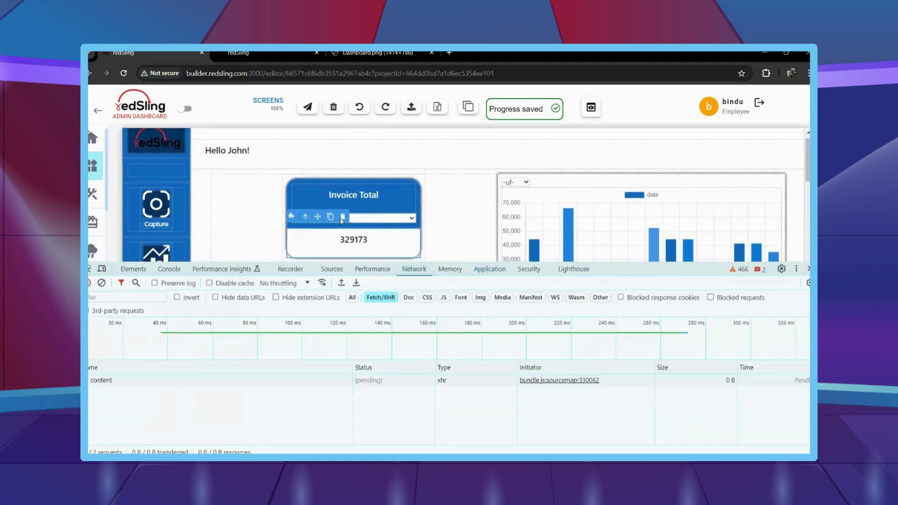
key(ctrl+shift+i)
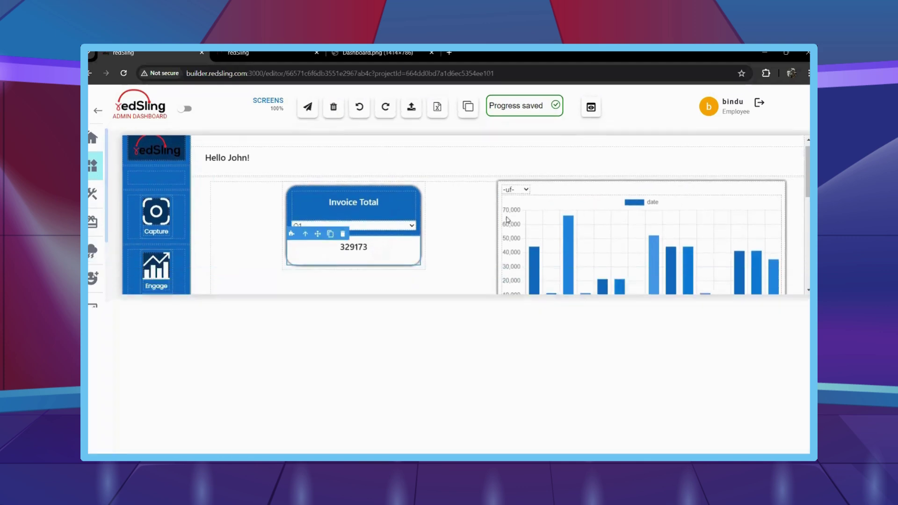
scroll(435, 297, down, 4)
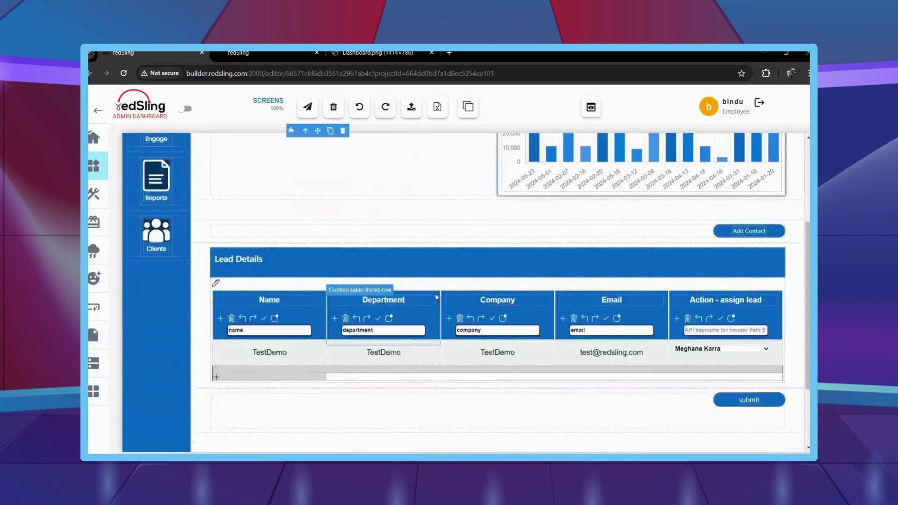
click(254, 327)
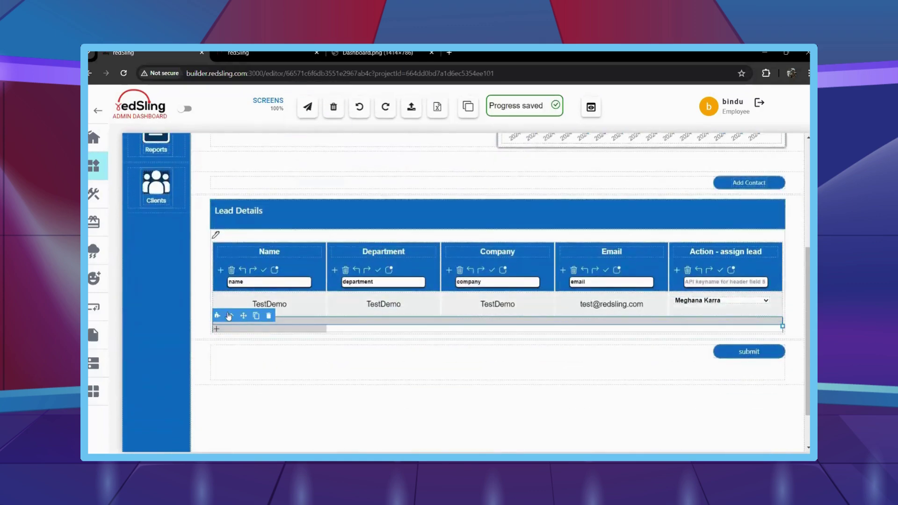
click(94, 165)
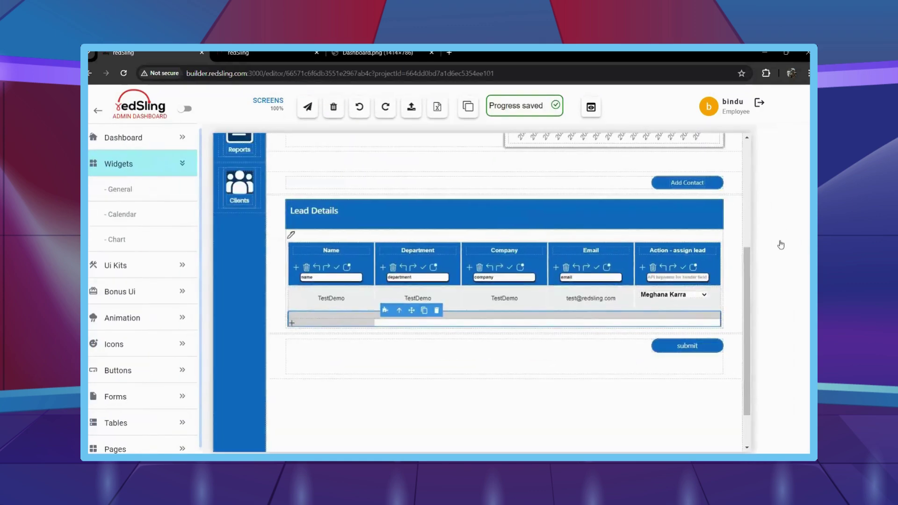
Give the footer row a 3 px white border under Decorations.
mouse_move(781, 244)
scroll(764, 297, down, 3)
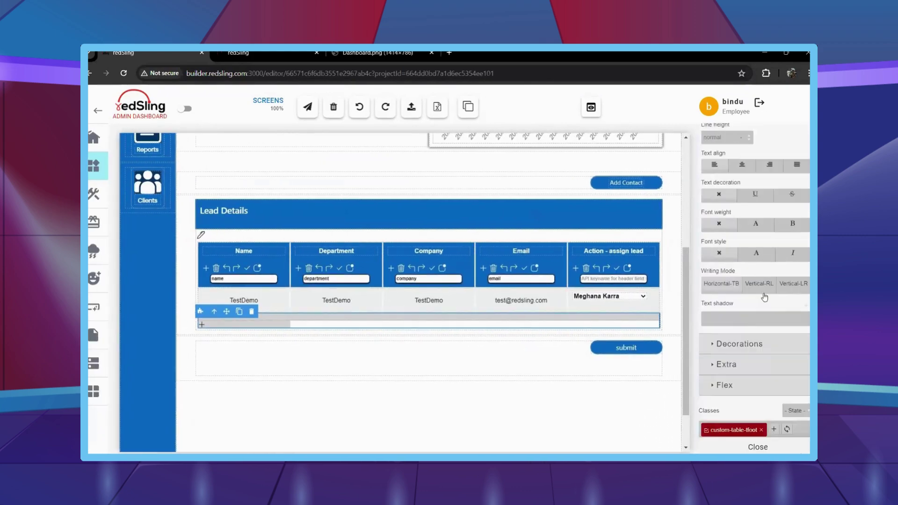
click(741, 343)
scroll(737, 328, down, 5)
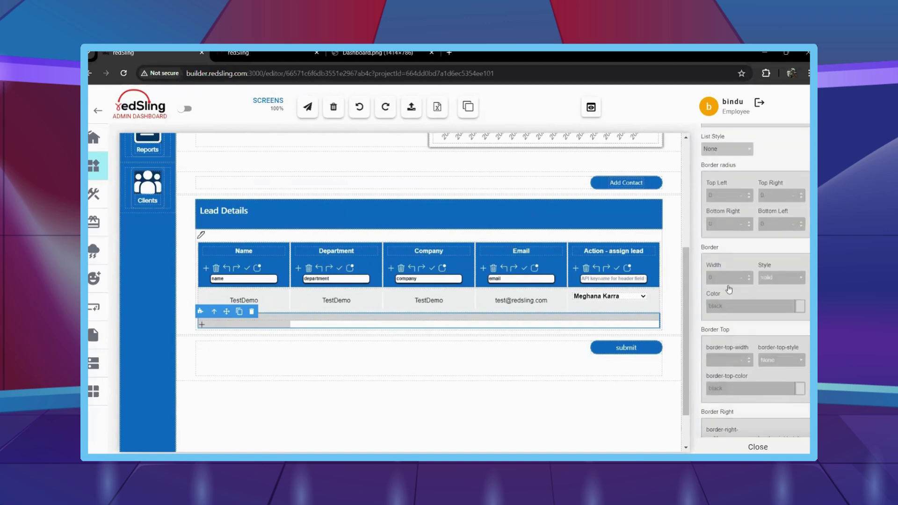
click(728, 305)
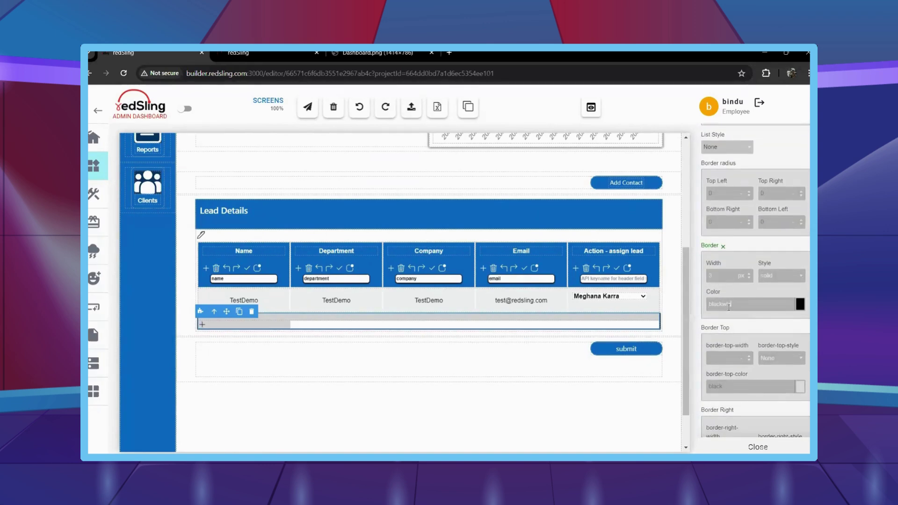
text(white)
key(ctrl+a)
text(white)
click(767, 358)
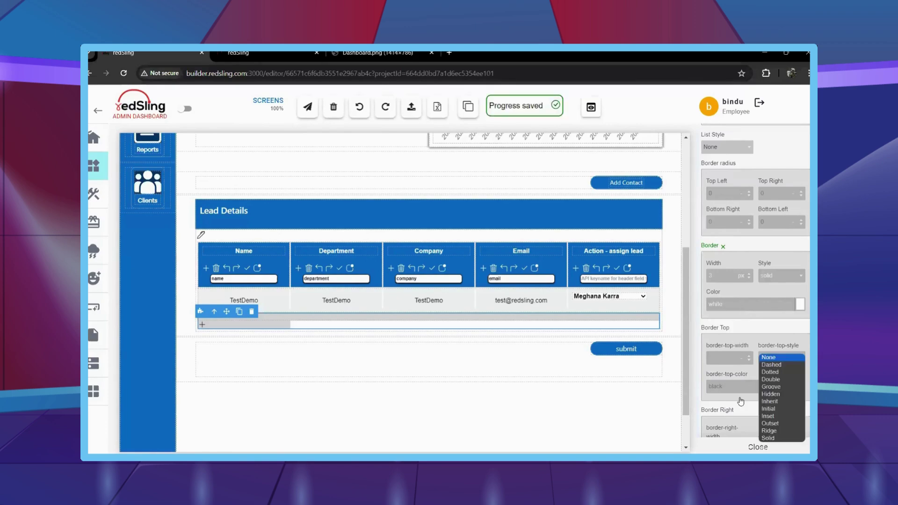
scroll(762, 369, up, 1)
click(758, 447)
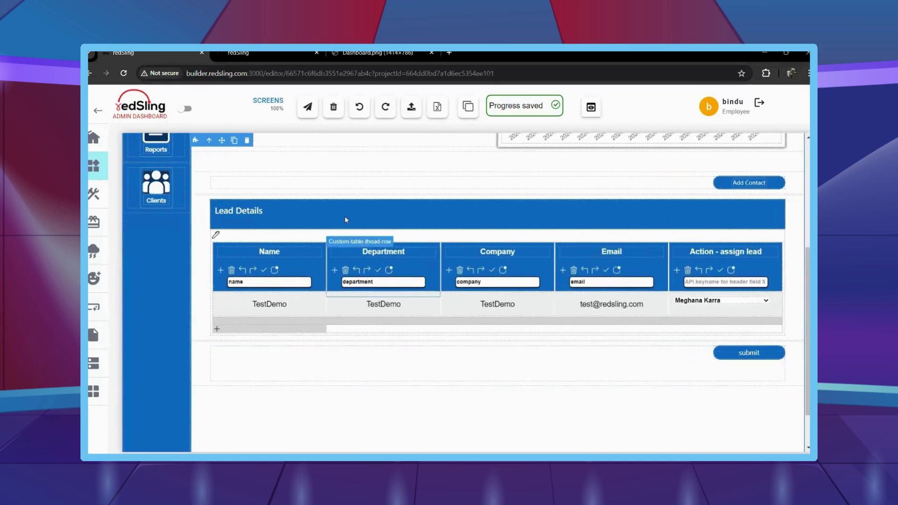
scroll(361, 201, up, 2)
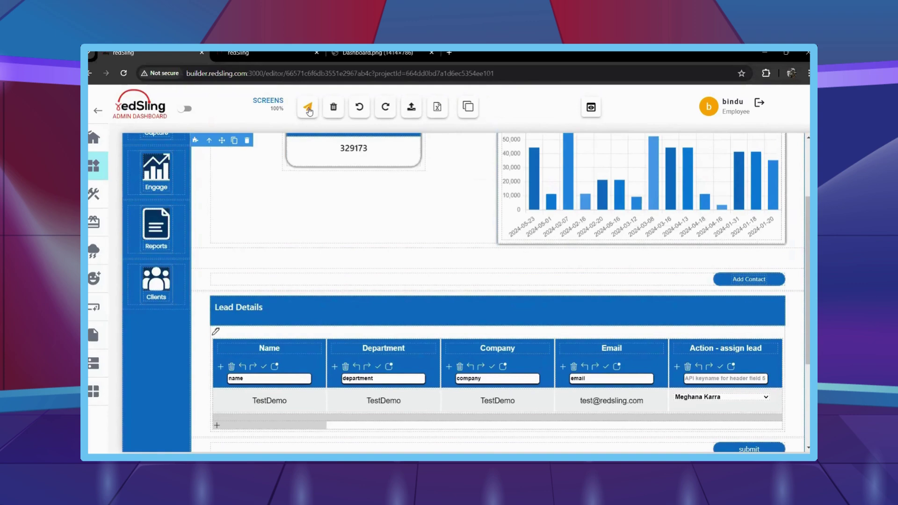
Save the dashboard changes and scroll through the canvas to review them.
click(308, 109)
scroll(461, 321, up, 3)
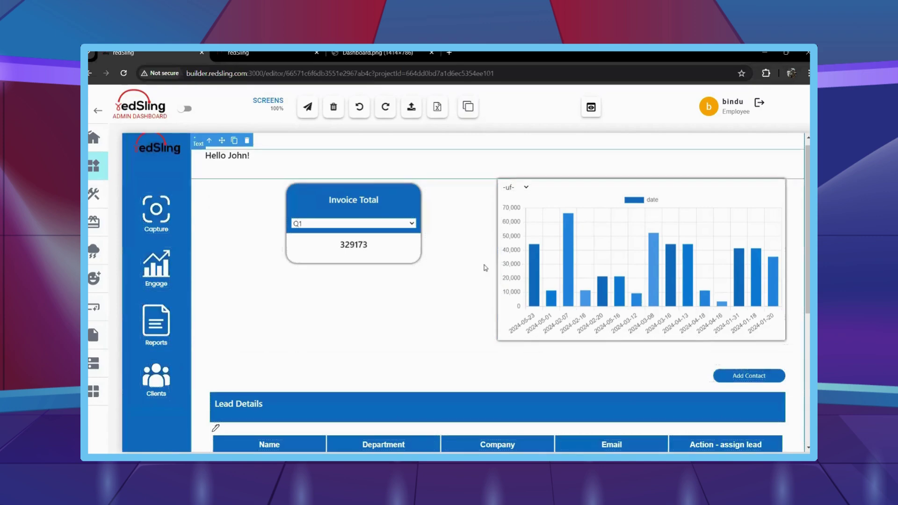
scroll(465, 316, down, 2)
scroll(464, 316, down, 3)
scroll(459, 351, up, 6)
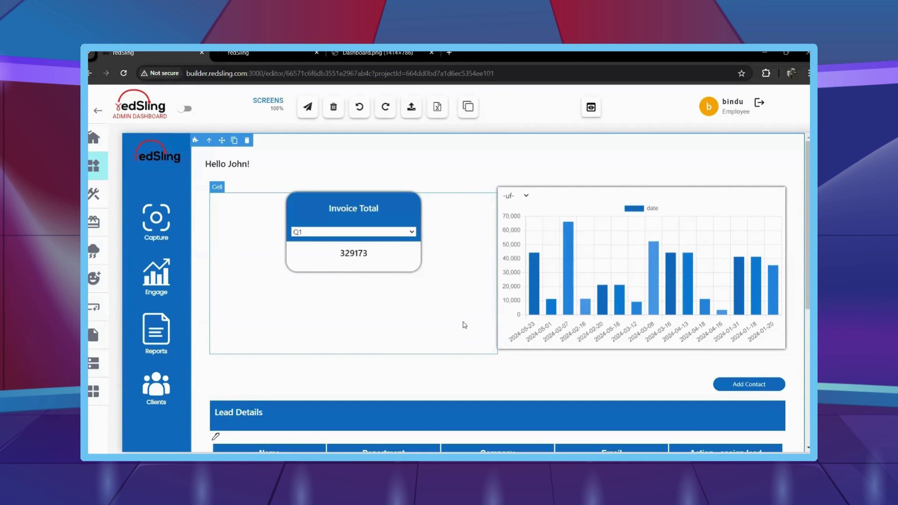
Review the layout, then turn on dashed outlines for all canvas components.
scroll(464, 325, down, 2)
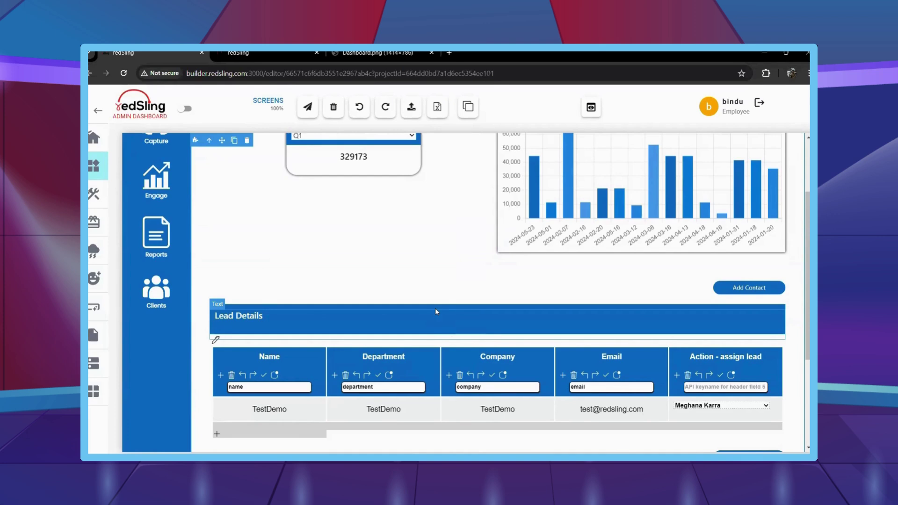
scroll(423, 311, up, 1)
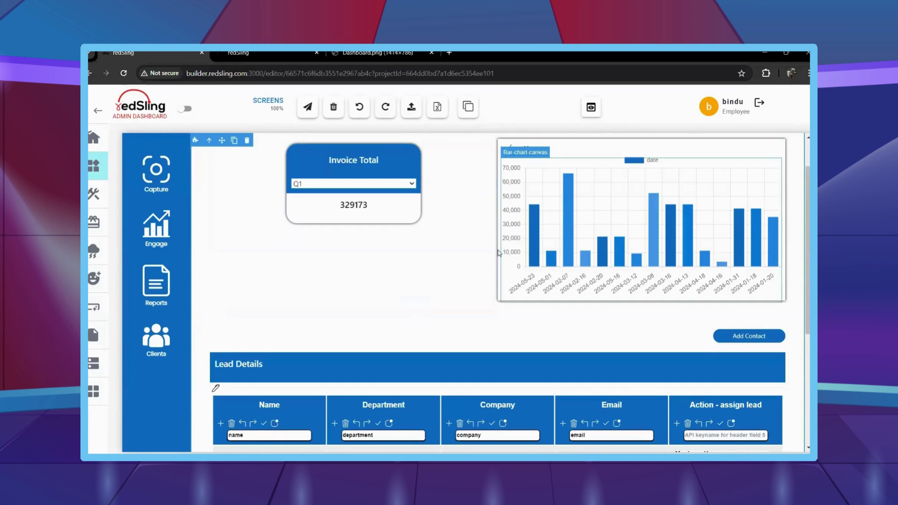
scroll(416, 267, up, 1)
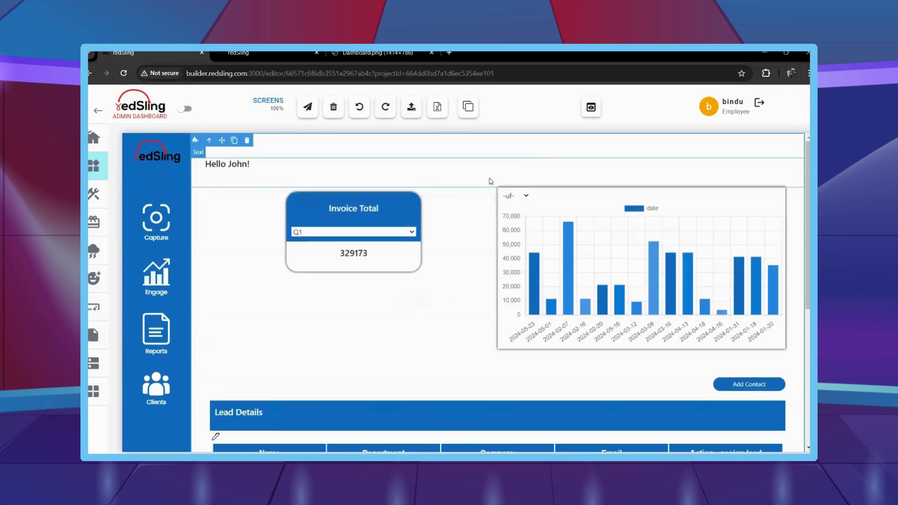
click(467, 108)
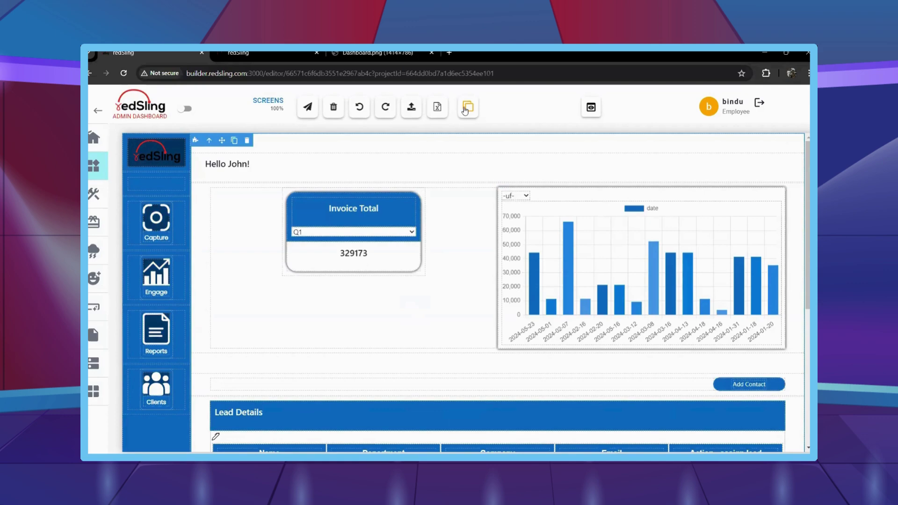
click(467, 108)
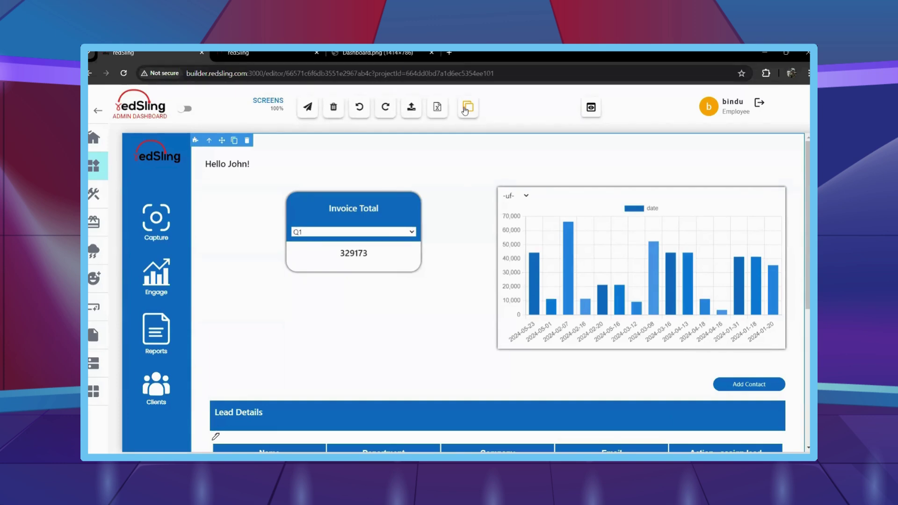
scroll(465, 275, down, 4)
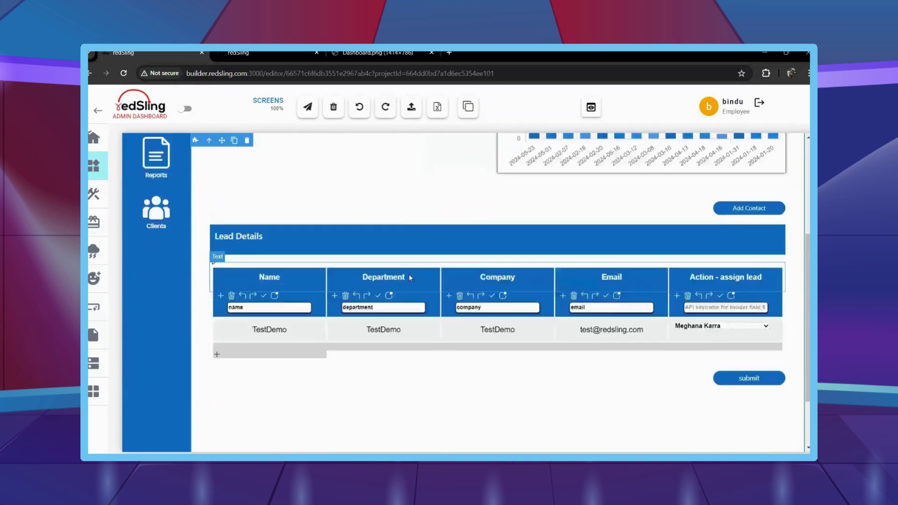
scroll(410, 278, down, 2)
scroll(410, 278, up, 6)
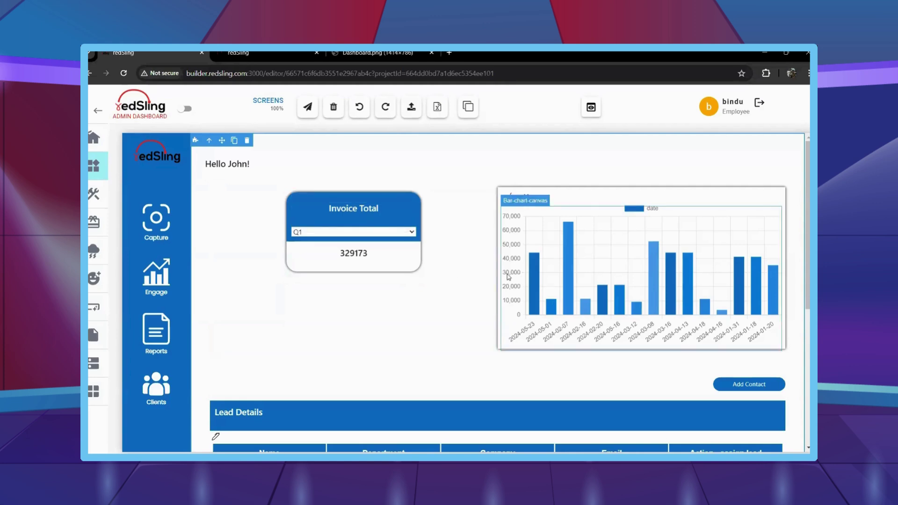
Switch the Invoice Total filter through Q2, Q3 and Q4, ending on Q4 with 0.
mouse_move(692, 264)
click(393, 234)
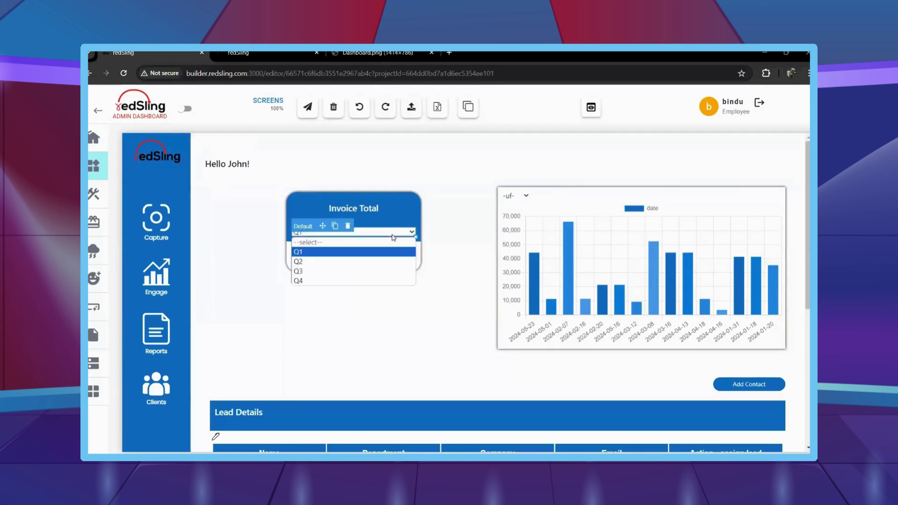
click(333, 262)
click(348, 233)
click(343, 272)
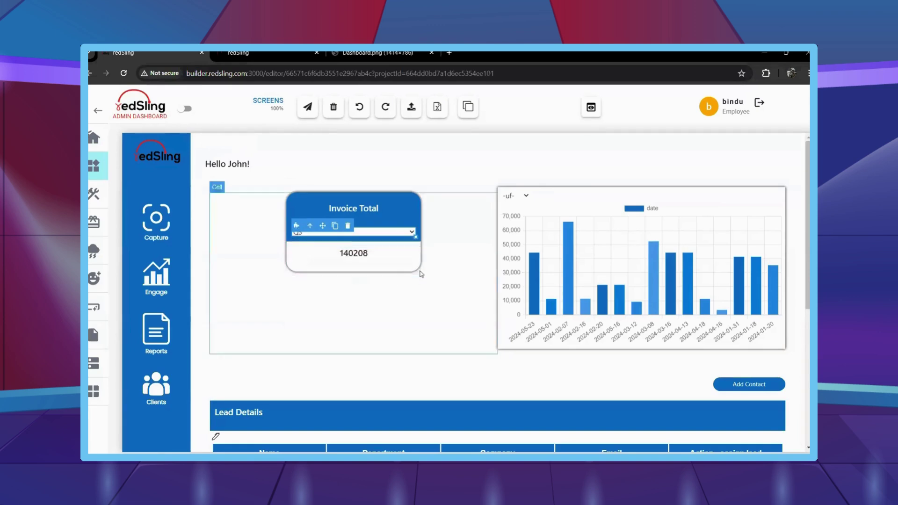
click(348, 232)
click(334, 280)
click(423, 309)
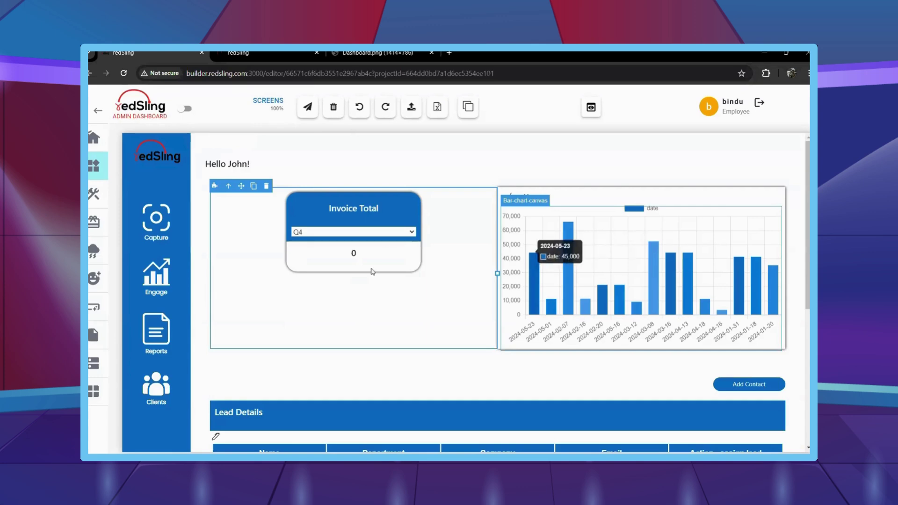
scroll(459, 284, down, 3)
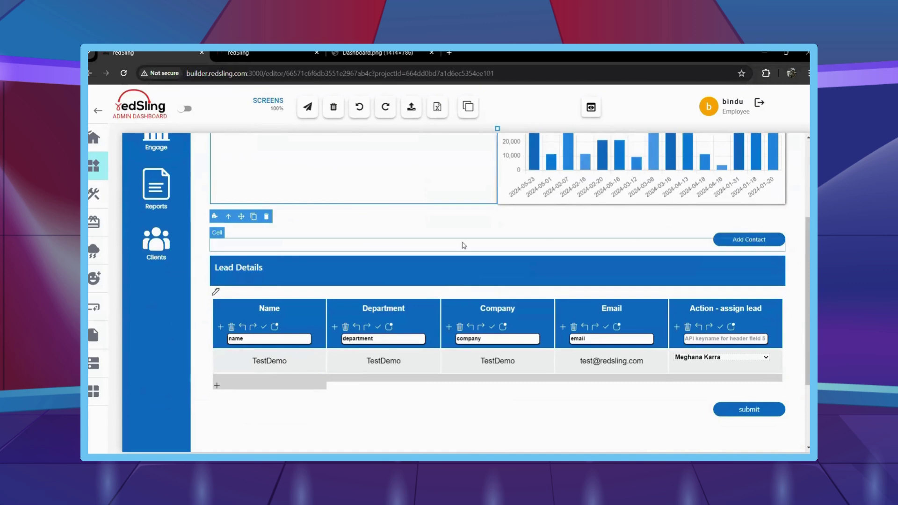
Reload the dashboard preview with F5 and scroll down to the Add Contact form.
key(F5)
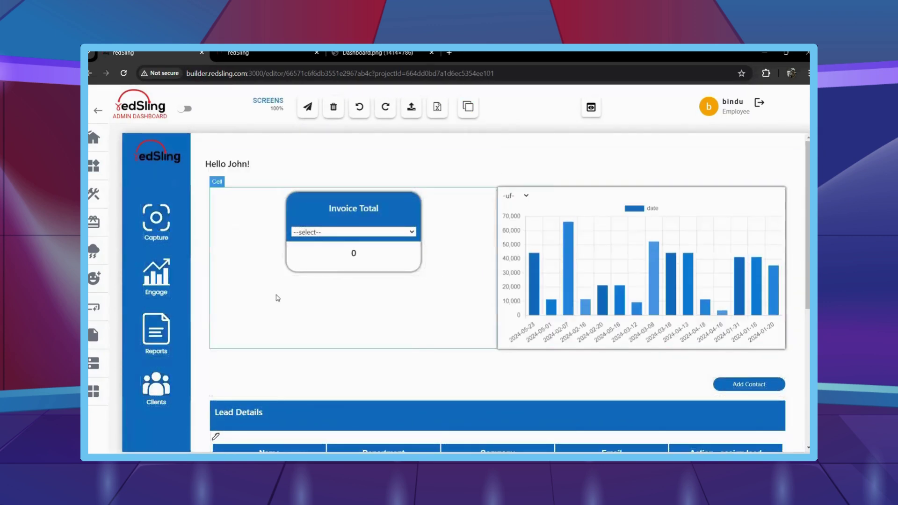
scroll(415, 327, down, 1)
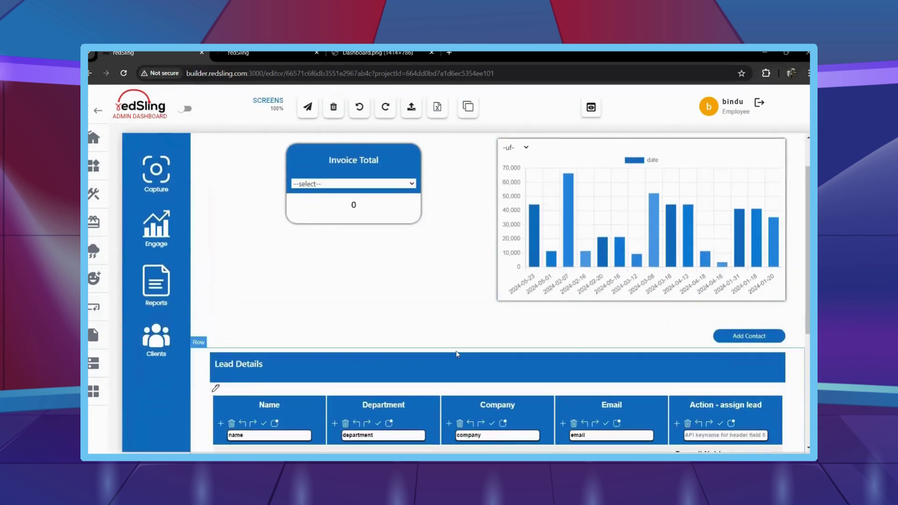
scroll(772, 286, down, 2)
click(749, 239)
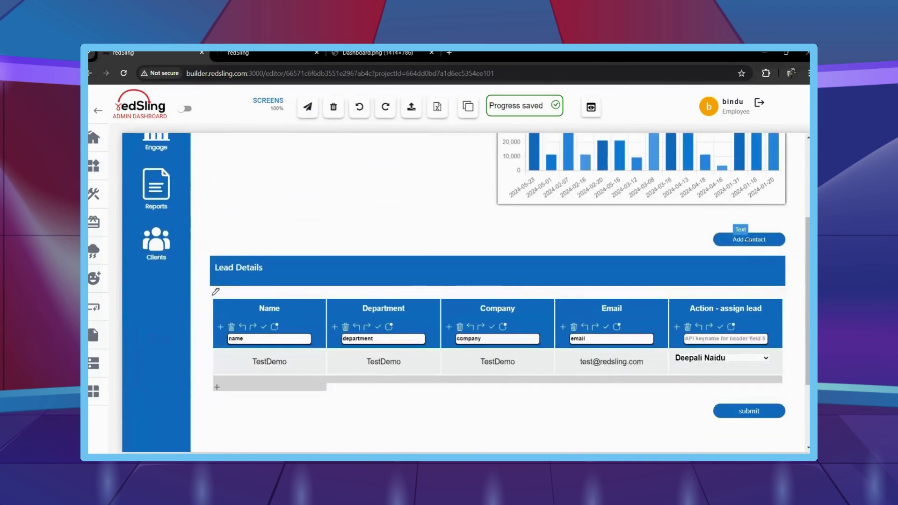
Enter the contact's name, department IT, company redSling, industry IT and stage S1.
click(463, 186)
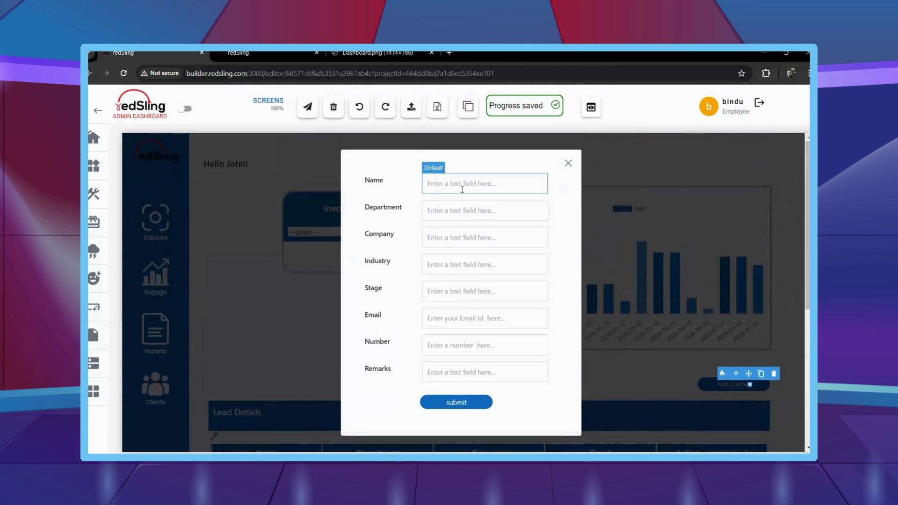
text(Siddhant)
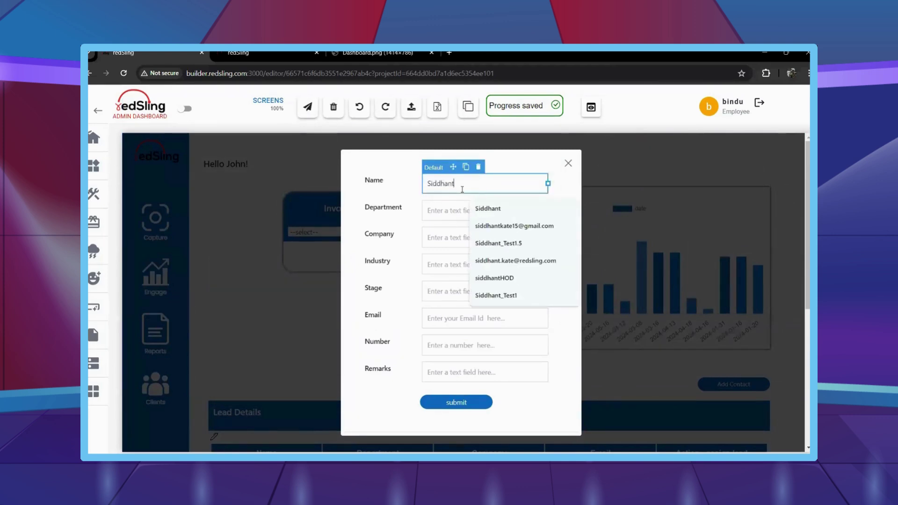
click(459, 211)
text(IT)
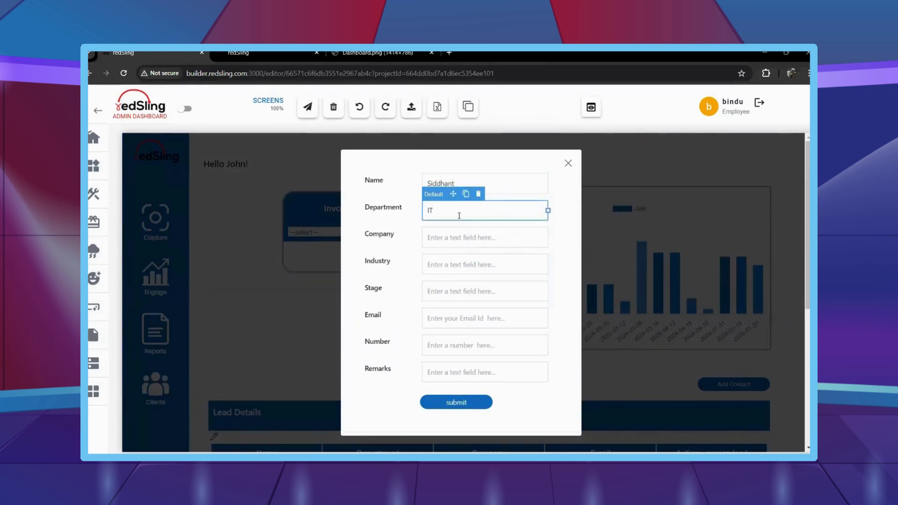
click(458, 239)
text(redSl)
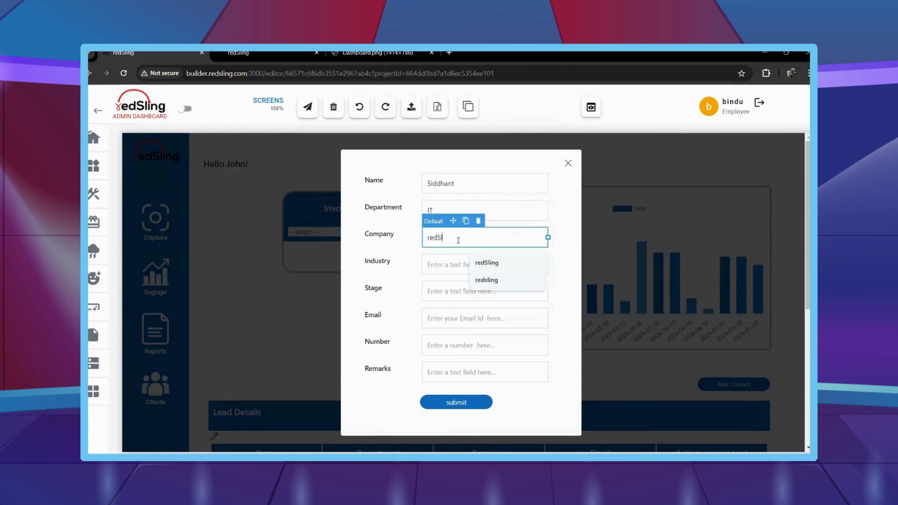
text(ing)
click(432, 266)
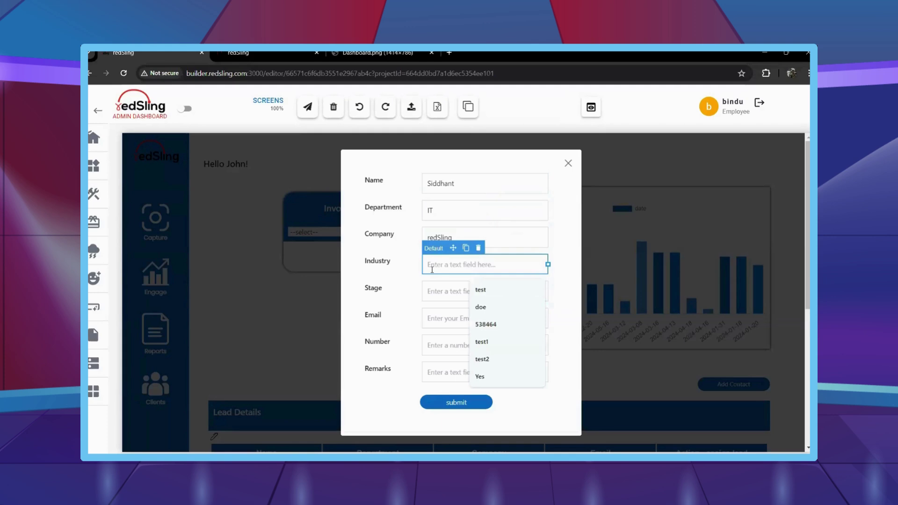
text(IT)
click(435, 291)
text(S1)
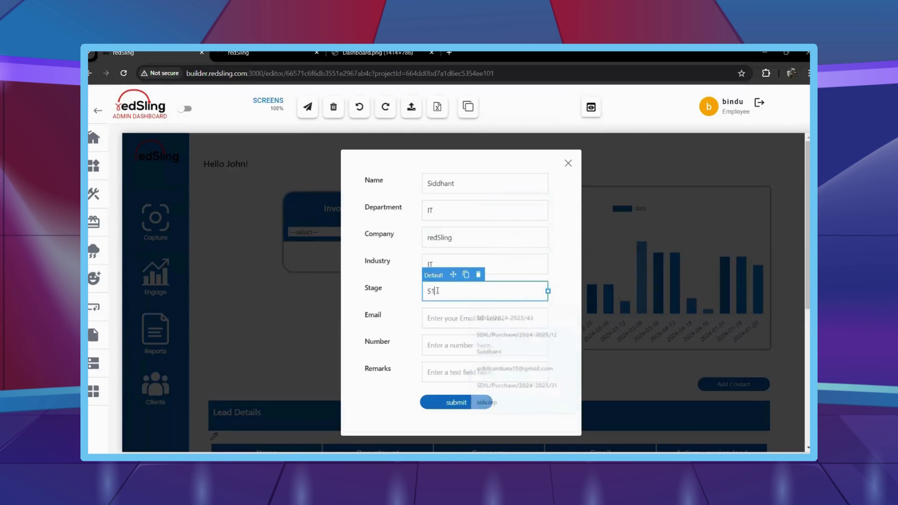
Add the contact's e-mail, phone number and remark 'this is a showcase for the demo', then submit.
click(443, 320)
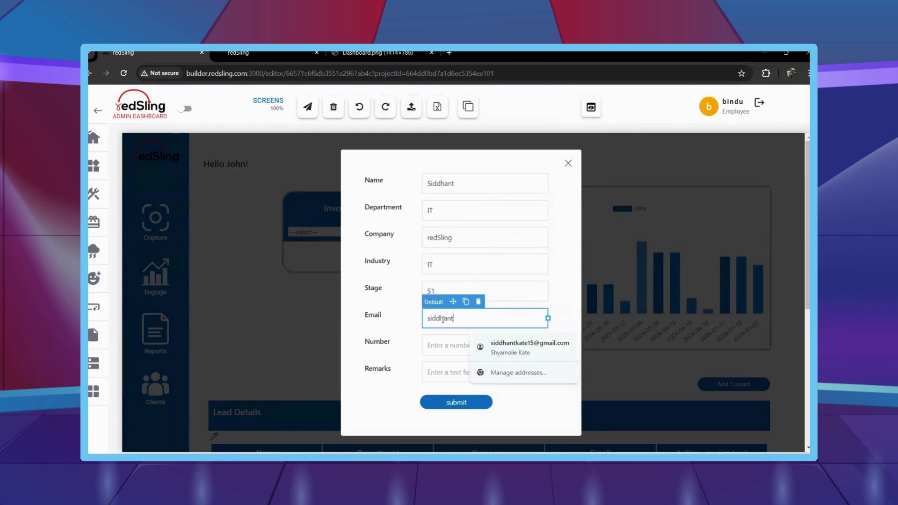
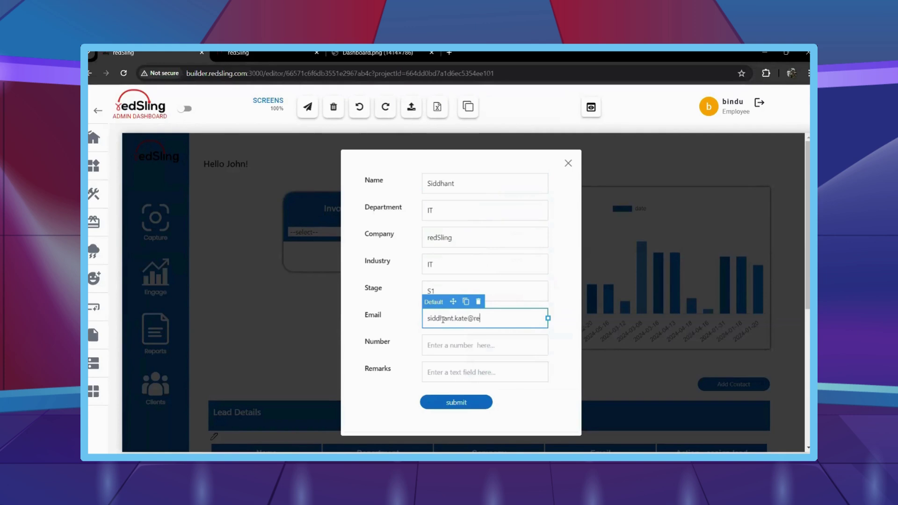
click(467, 345)
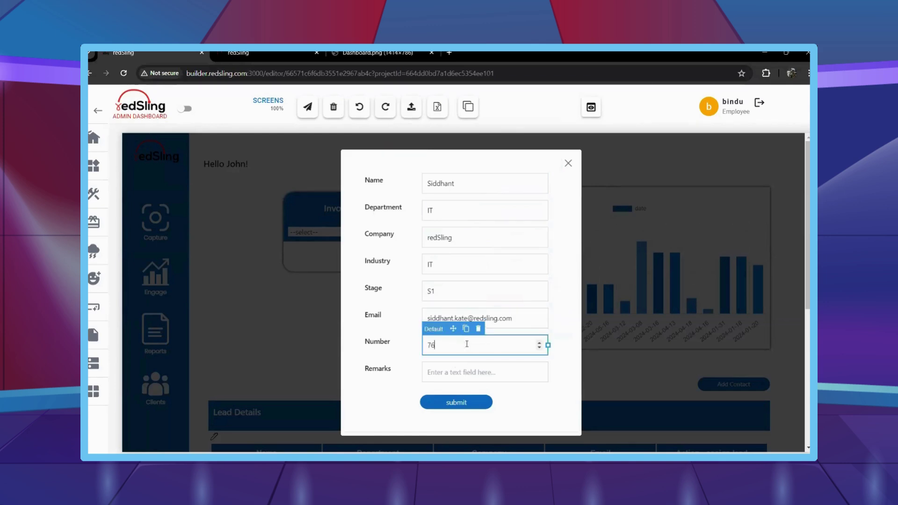
click(465, 380)
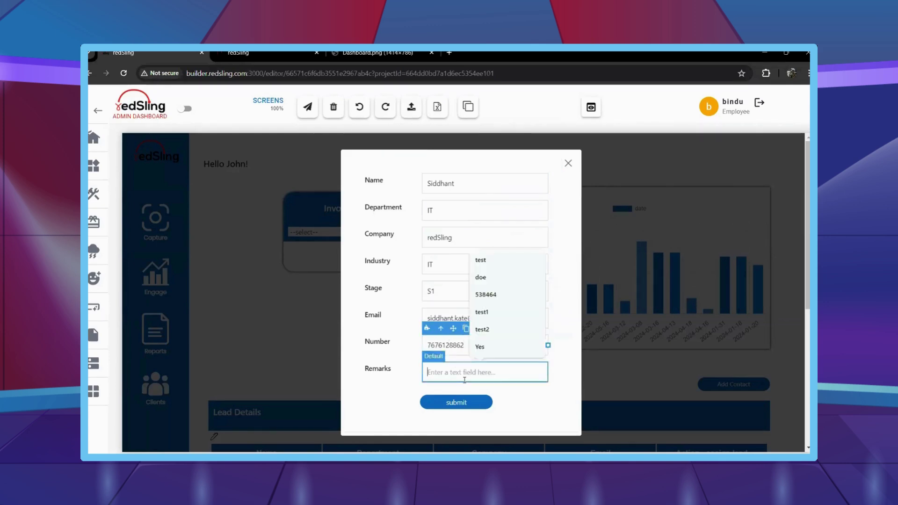
text(this is a )
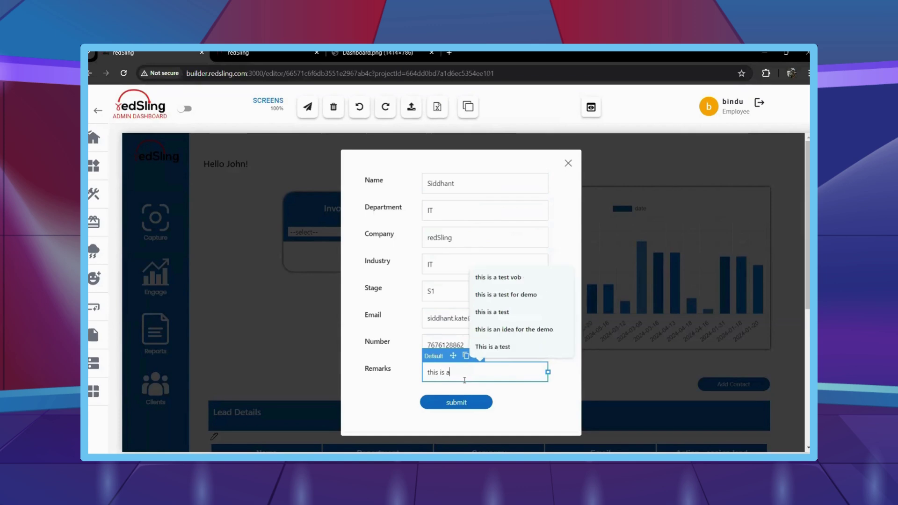
text(sjh)
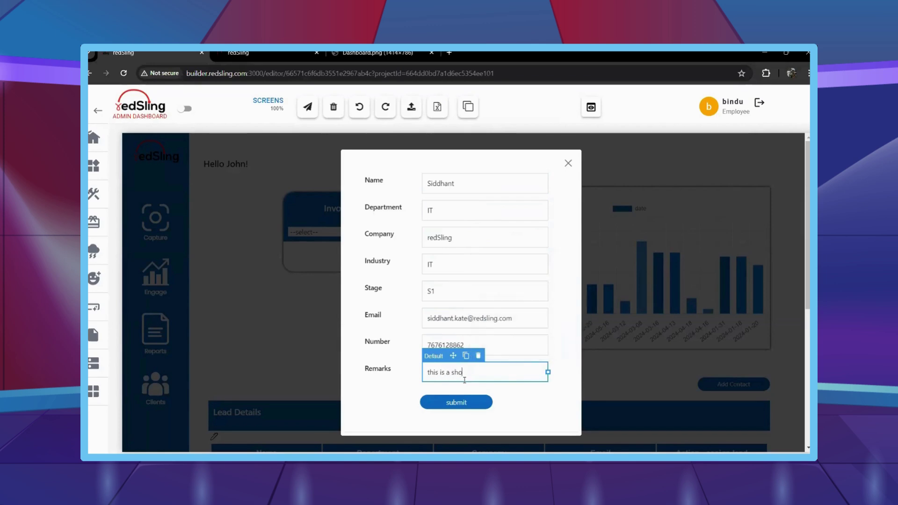
text(wcase for the demo)
click(456, 402)
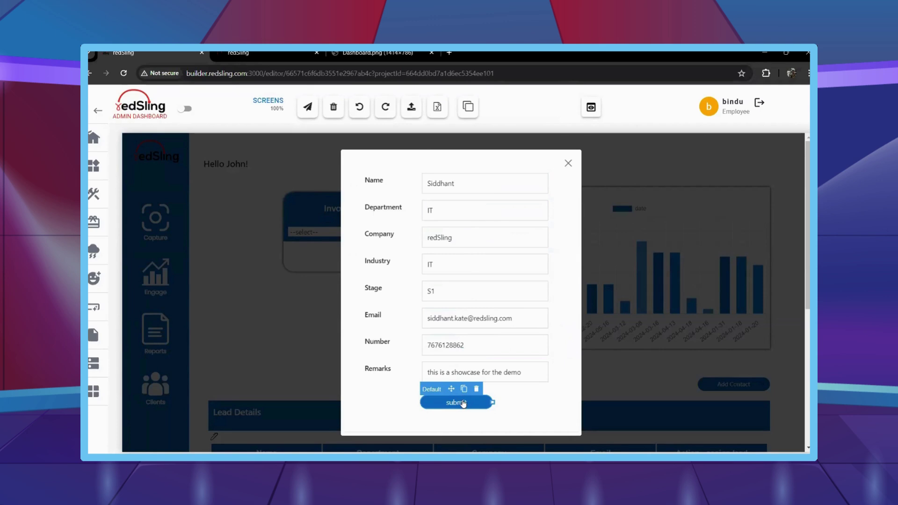
click(520, 140)
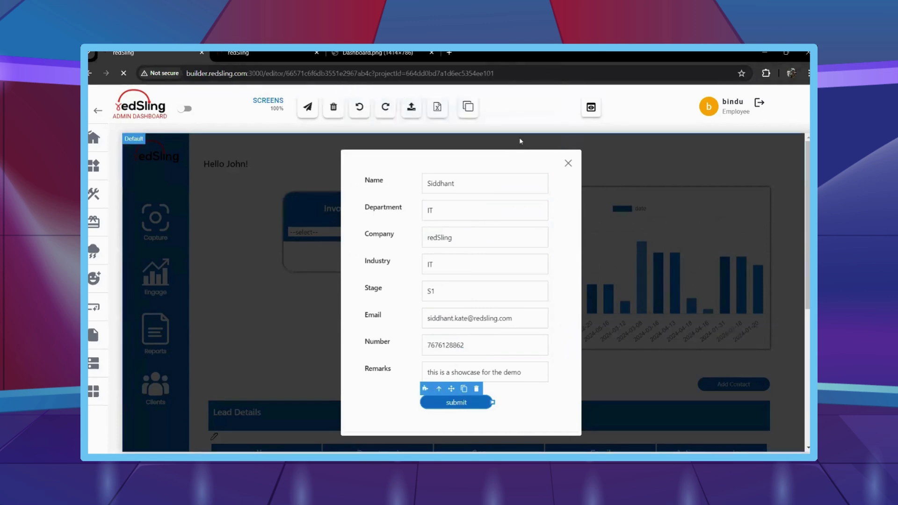